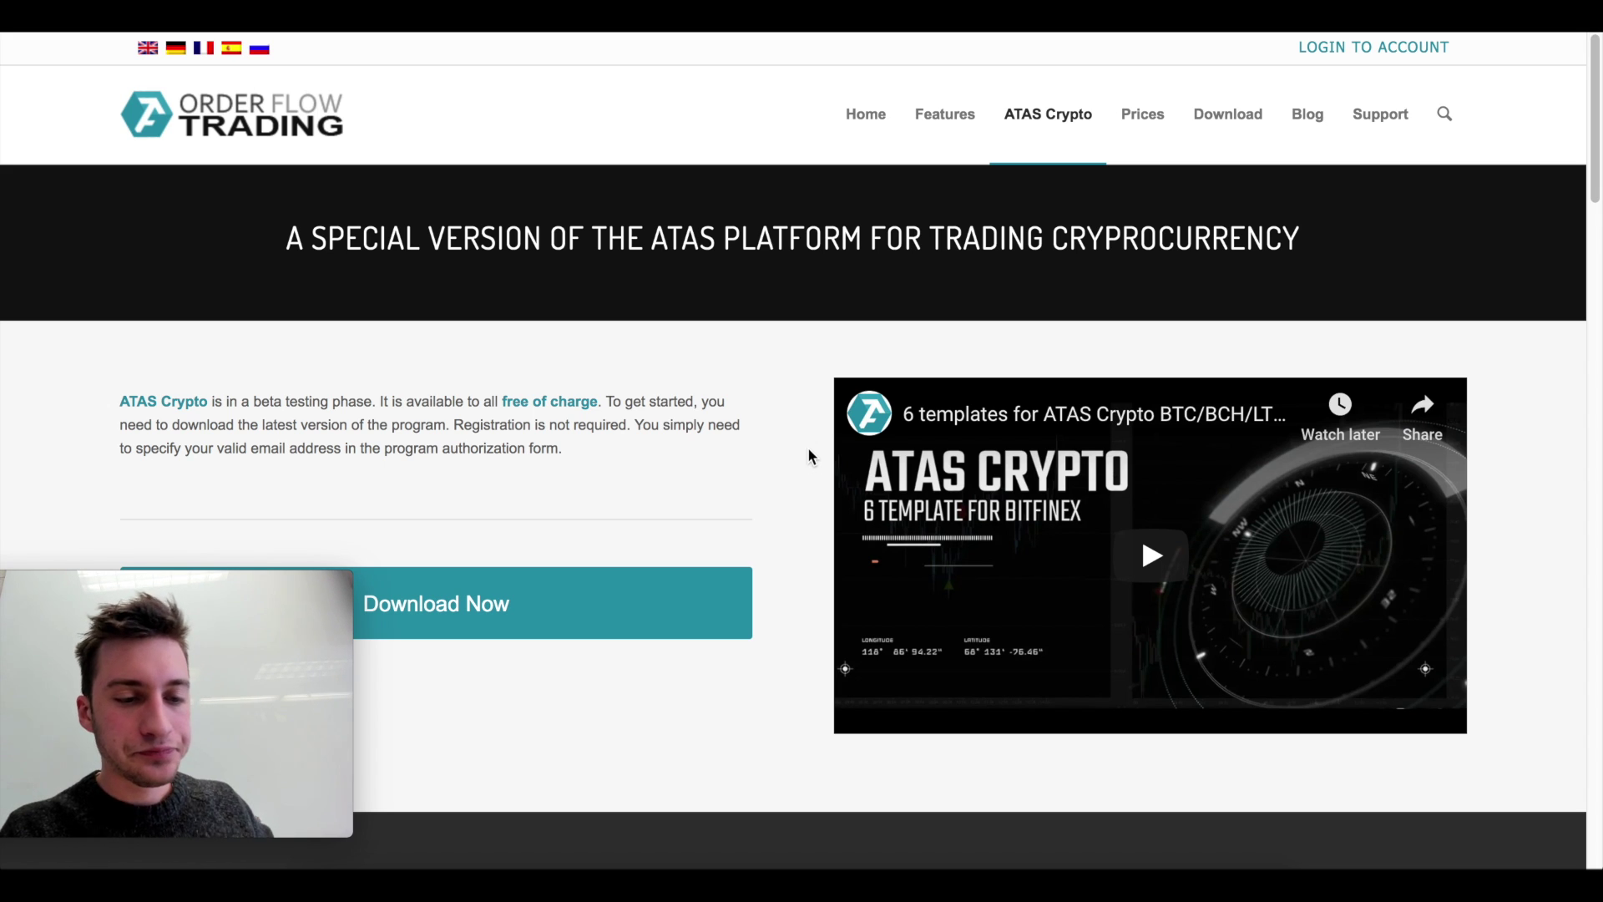
Scroll the ATAS Crypto page to its figures (12 exchanges, 58 indicators, 2191 instruments) and Nearest Plans
{"action": "scroll", "coordinate": [808, 451], "scroll_direction": "down", "scroll_amount": 5}
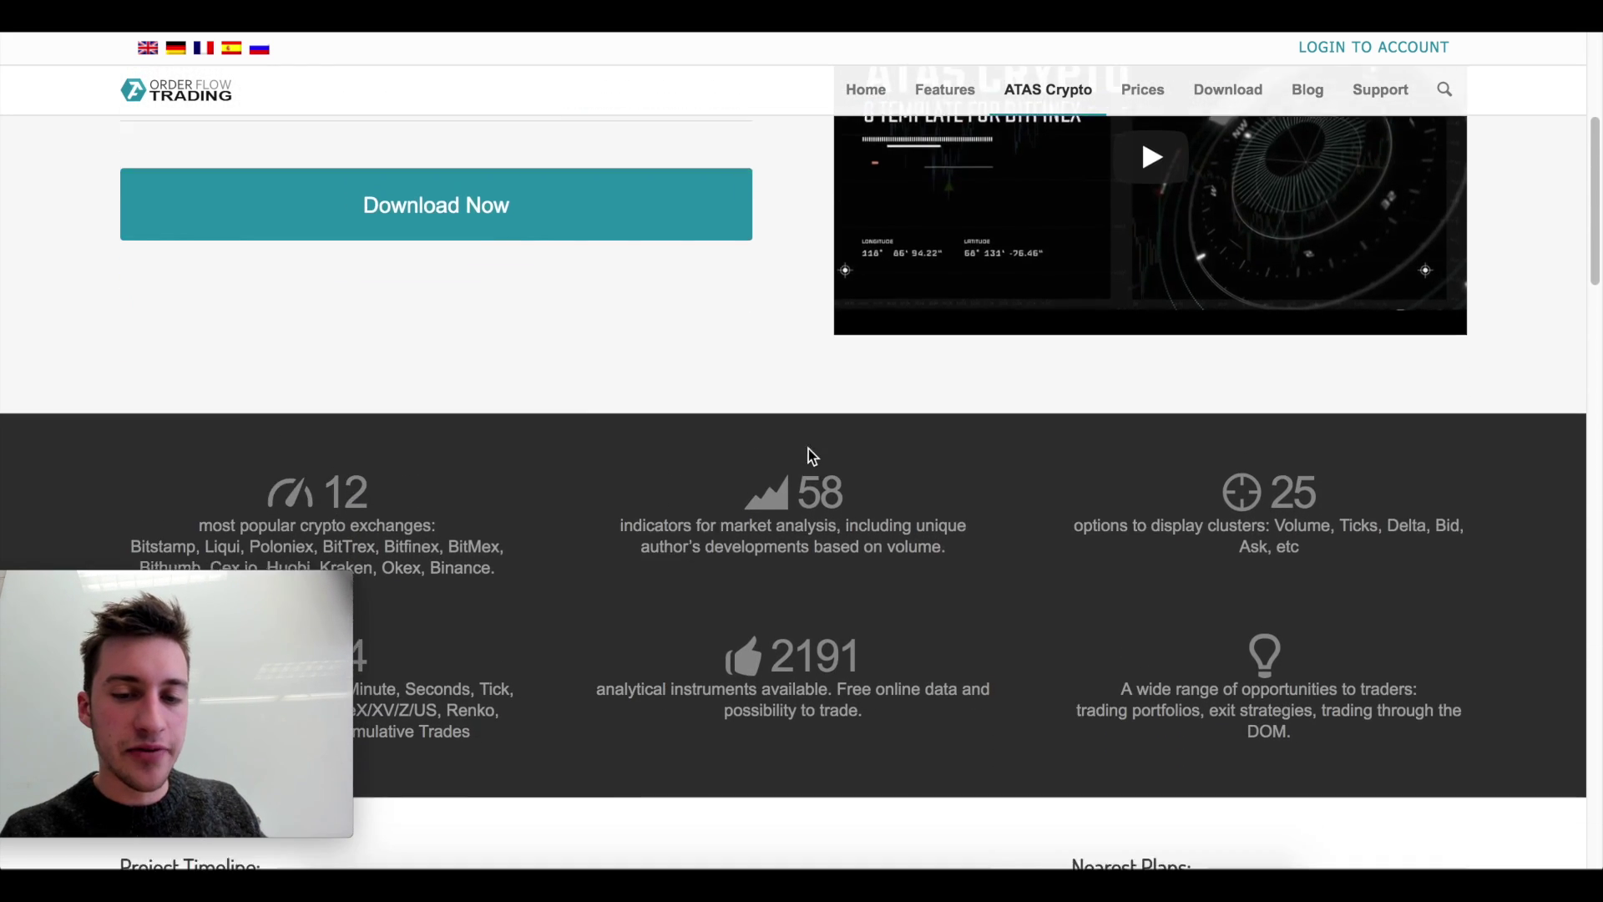
{"action": "scroll", "coordinate": [812, 456], "scroll_direction": "down", "scroll_amount": 2}
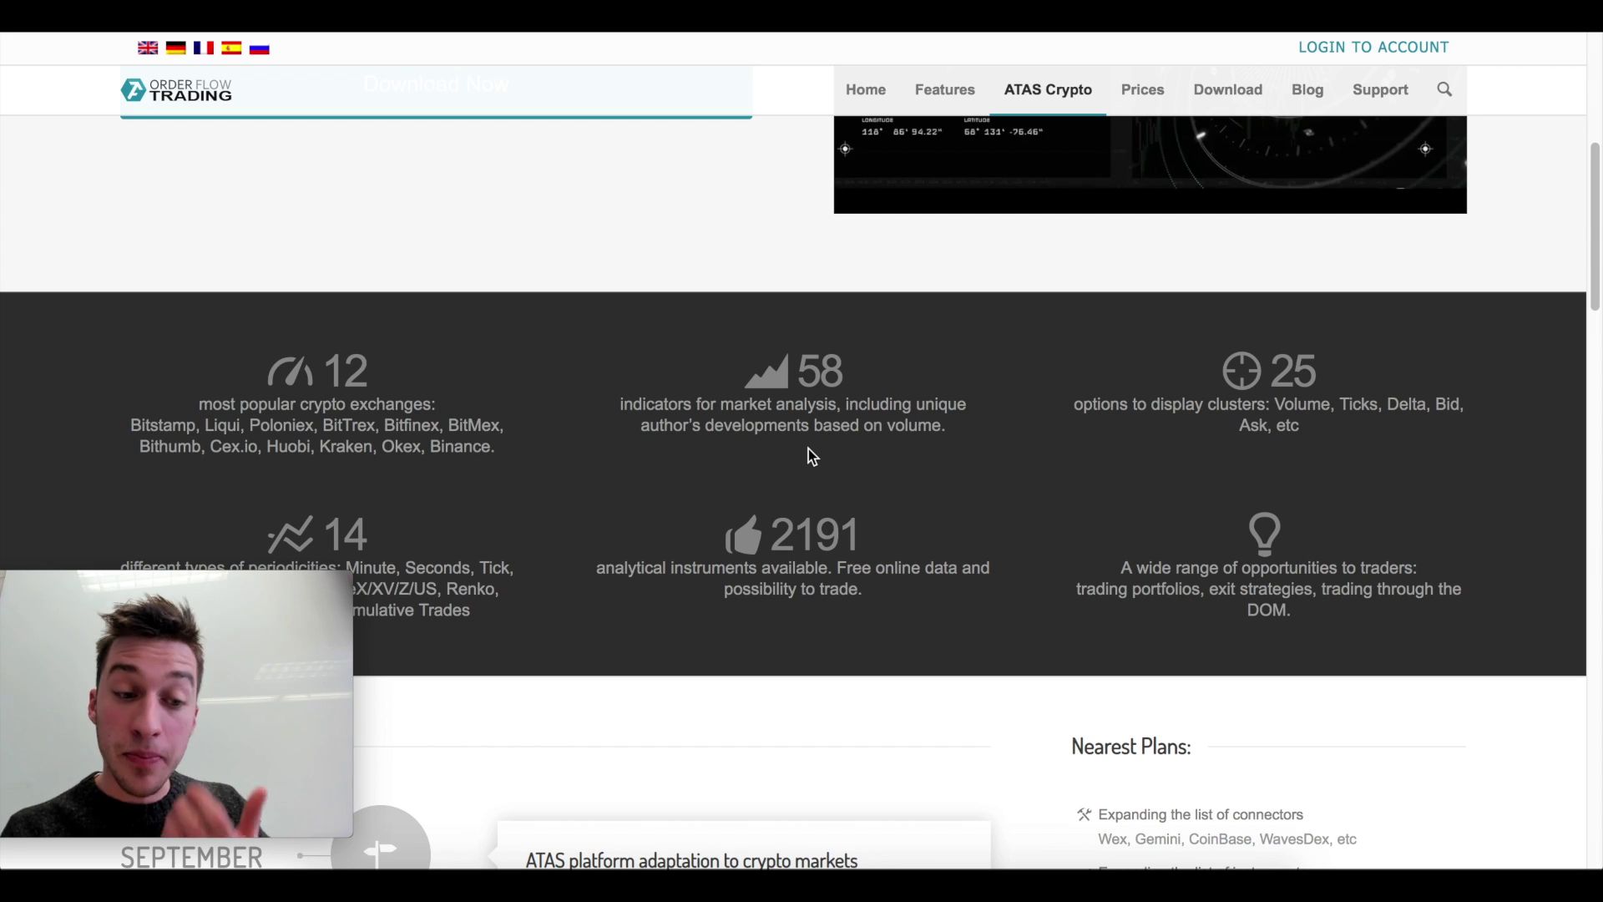
{"action": "scroll", "coordinate": [812, 457], "scroll_direction": "down", "scroll_amount": 2}
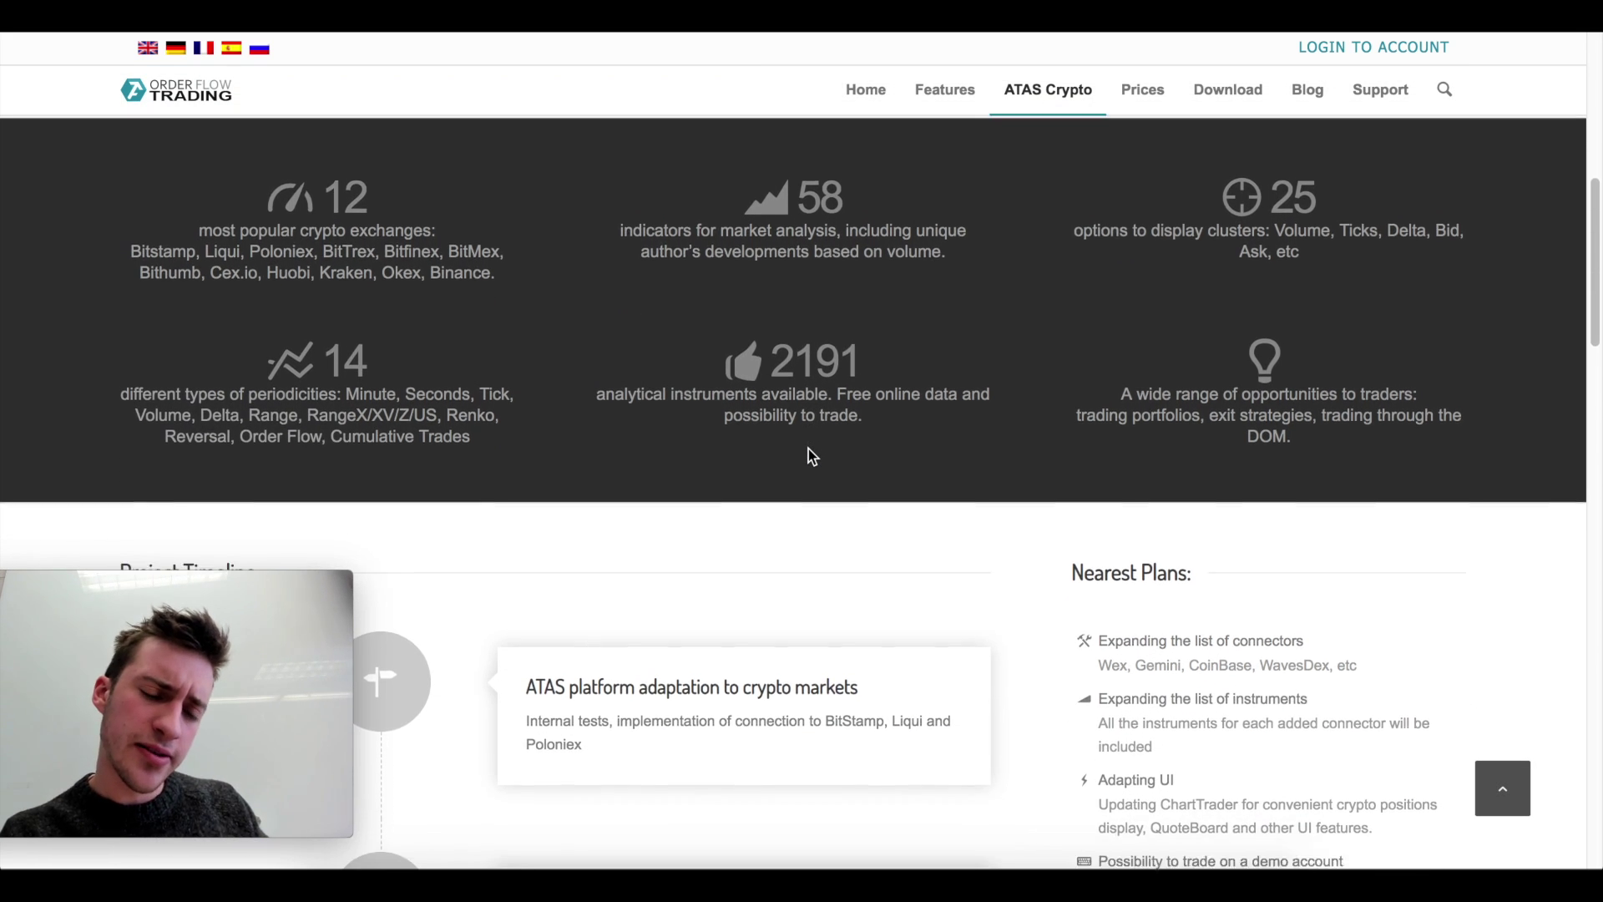
{"action": "scroll", "coordinate": [812, 456], "scroll_direction": "up", "scroll_amount": 1}
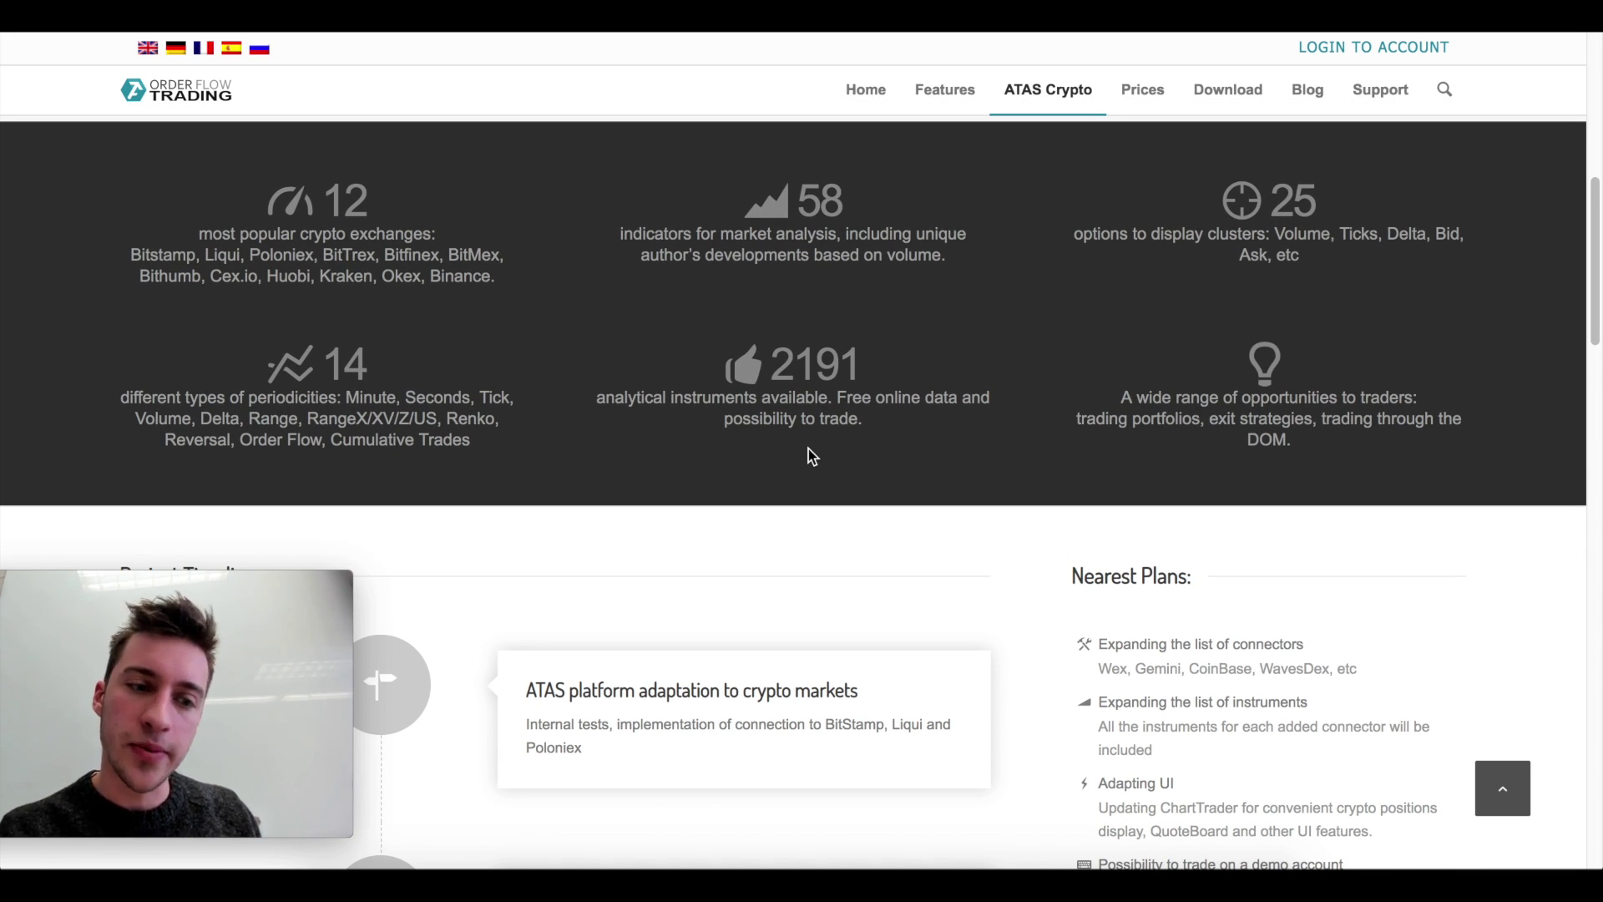
{"action": "scroll", "coordinate": [1000, 491], "scroll_direction": "up", "scroll_amount": 1}
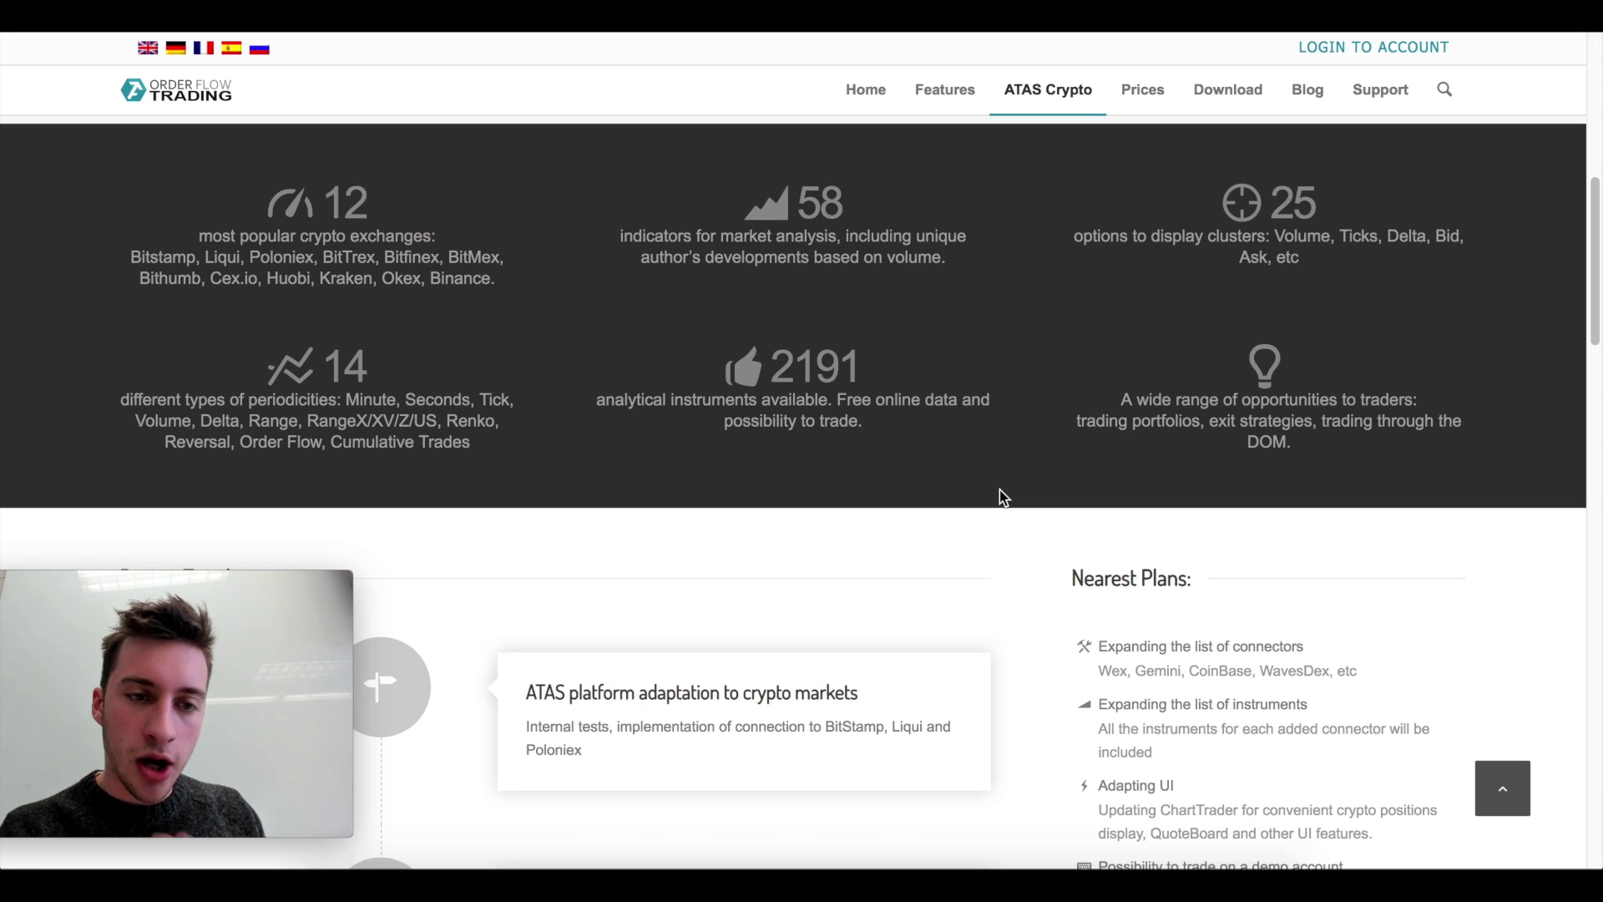
{"action": "scroll", "coordinate": [1000, 489], "scroll_direction": "up", "scroll_amount": 1}
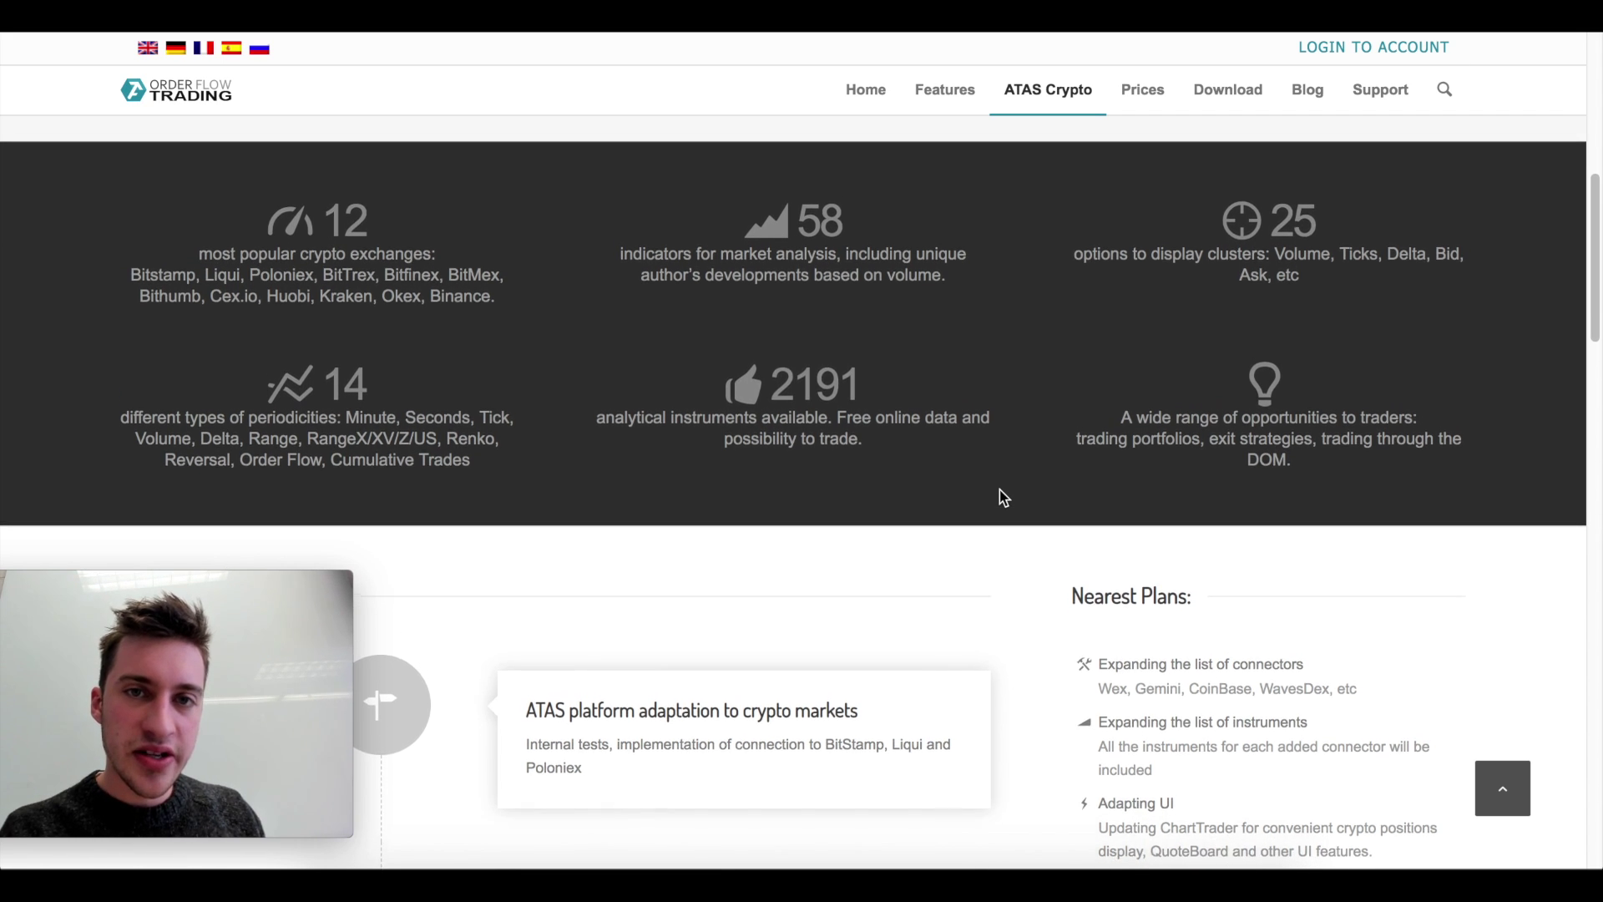
{"action": "scroll", "coordinate": [1000, 490], "scroll_direction": "down", "scroll_amount": 1}
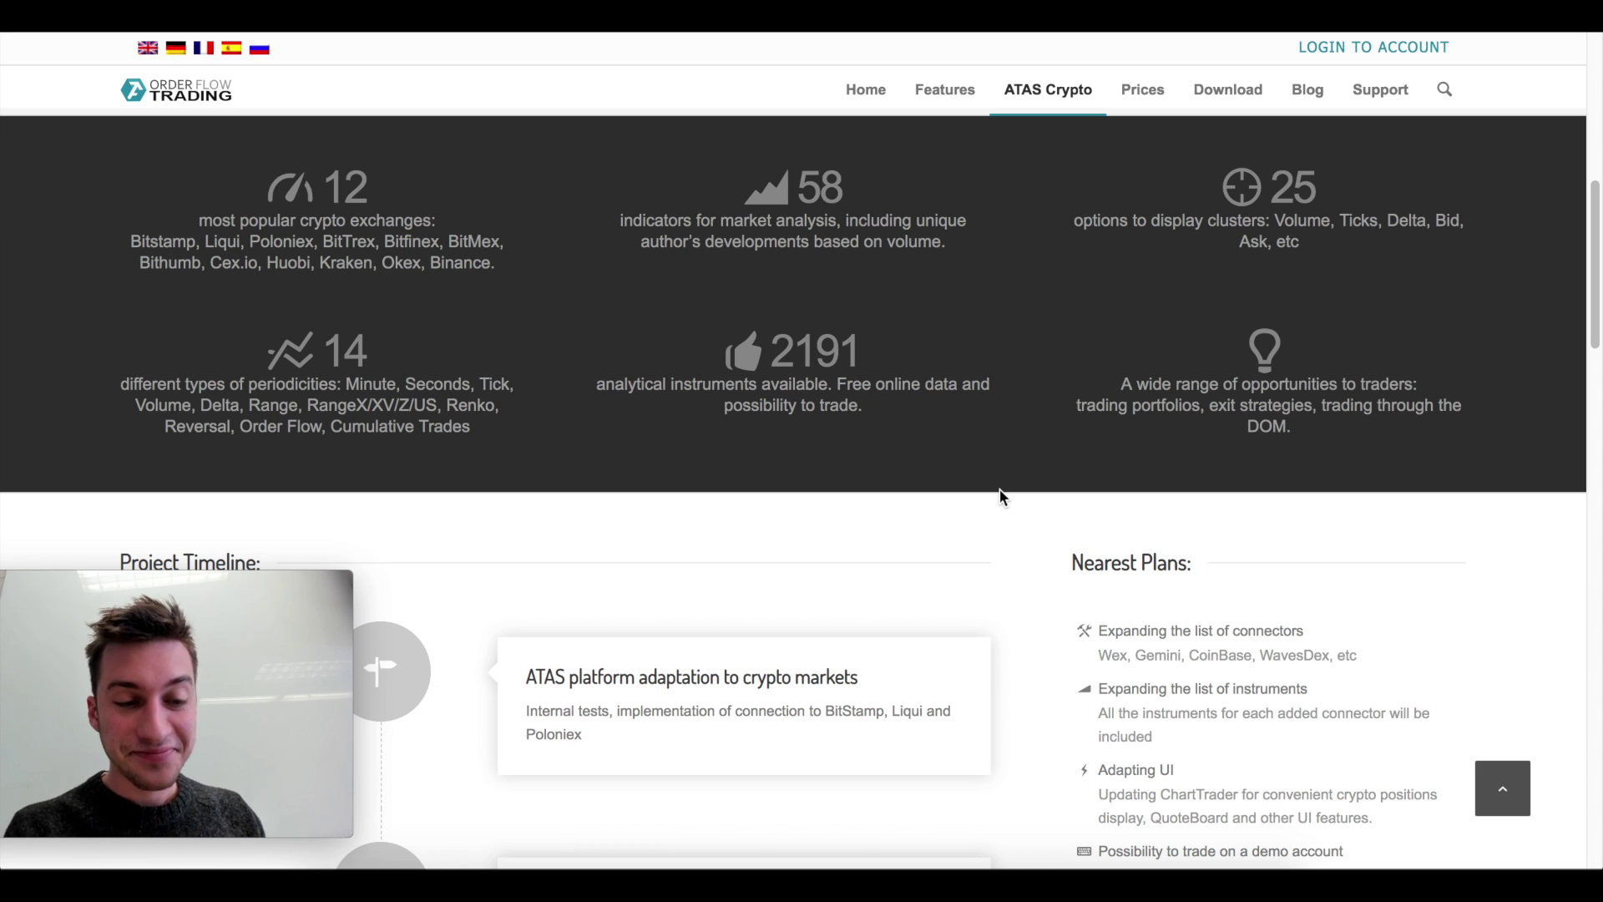
{"action": "scroll", "coordinate": [999, 490], "scroll_direction": "up", "scroll_amount": 1}
{"action": "scroll", "coordinate": [999, 489], "scroll_direction": "down", "scroll_amount": 1}
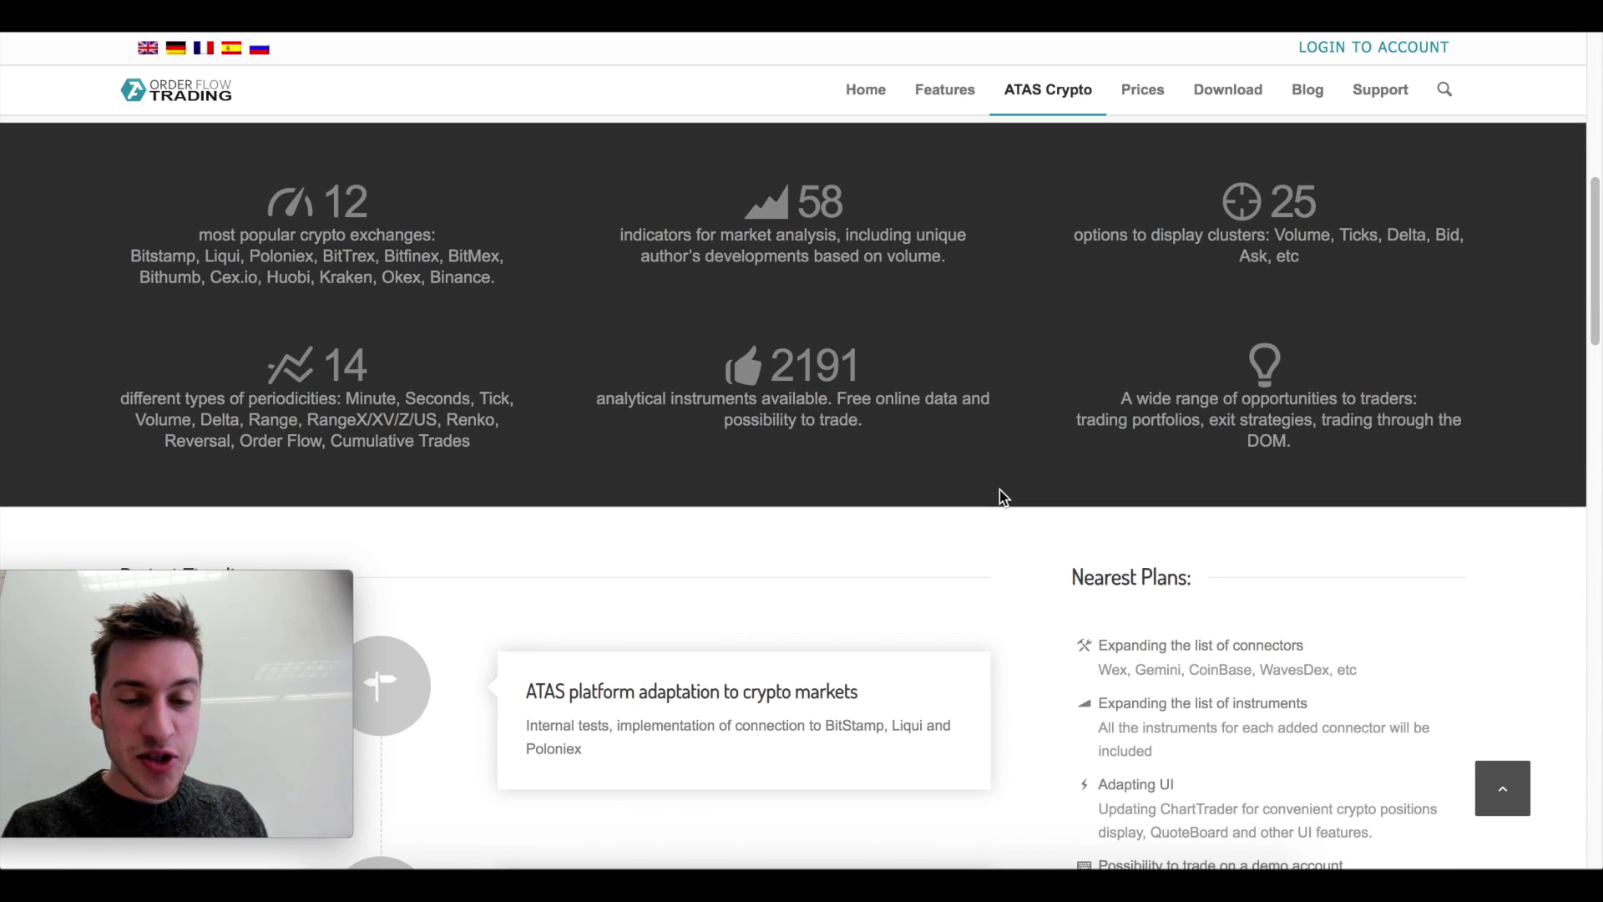
{"action": "scroll", "coordinate": [1000, 489], "scroll_direction": "up", "scroll_amount": 1}
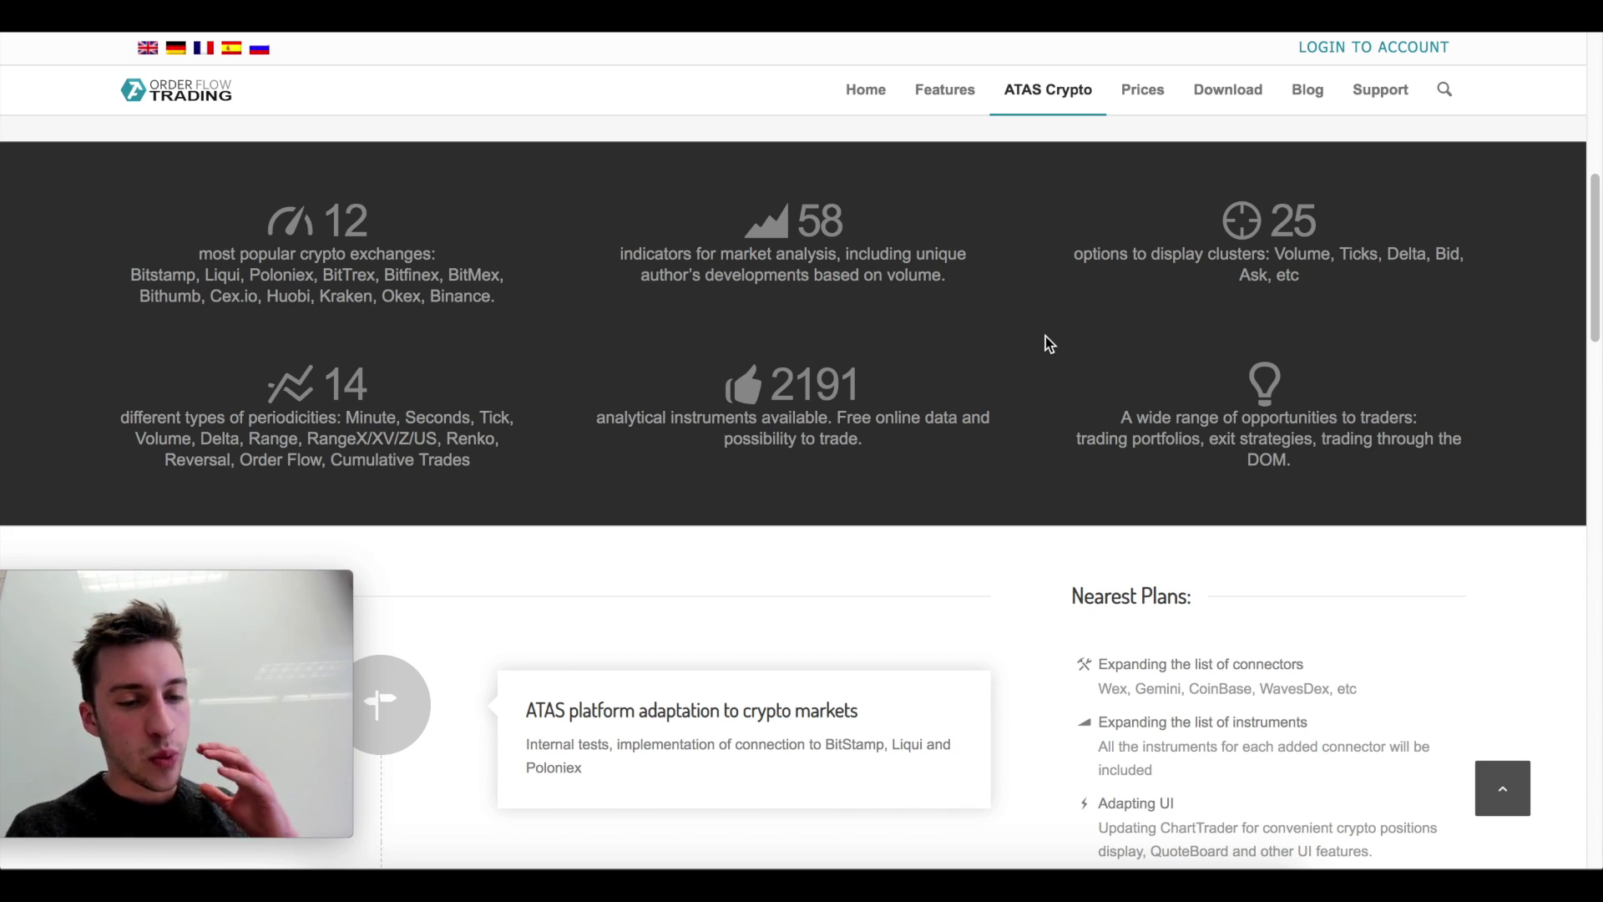
Scroll through the Project Timeline, then switch to the ATAS Crypto app's empty Positions panel
{"action": "scroll", "coordinate": [1045, 337], "scroll_direction": "down", "scroll_amount": 3}
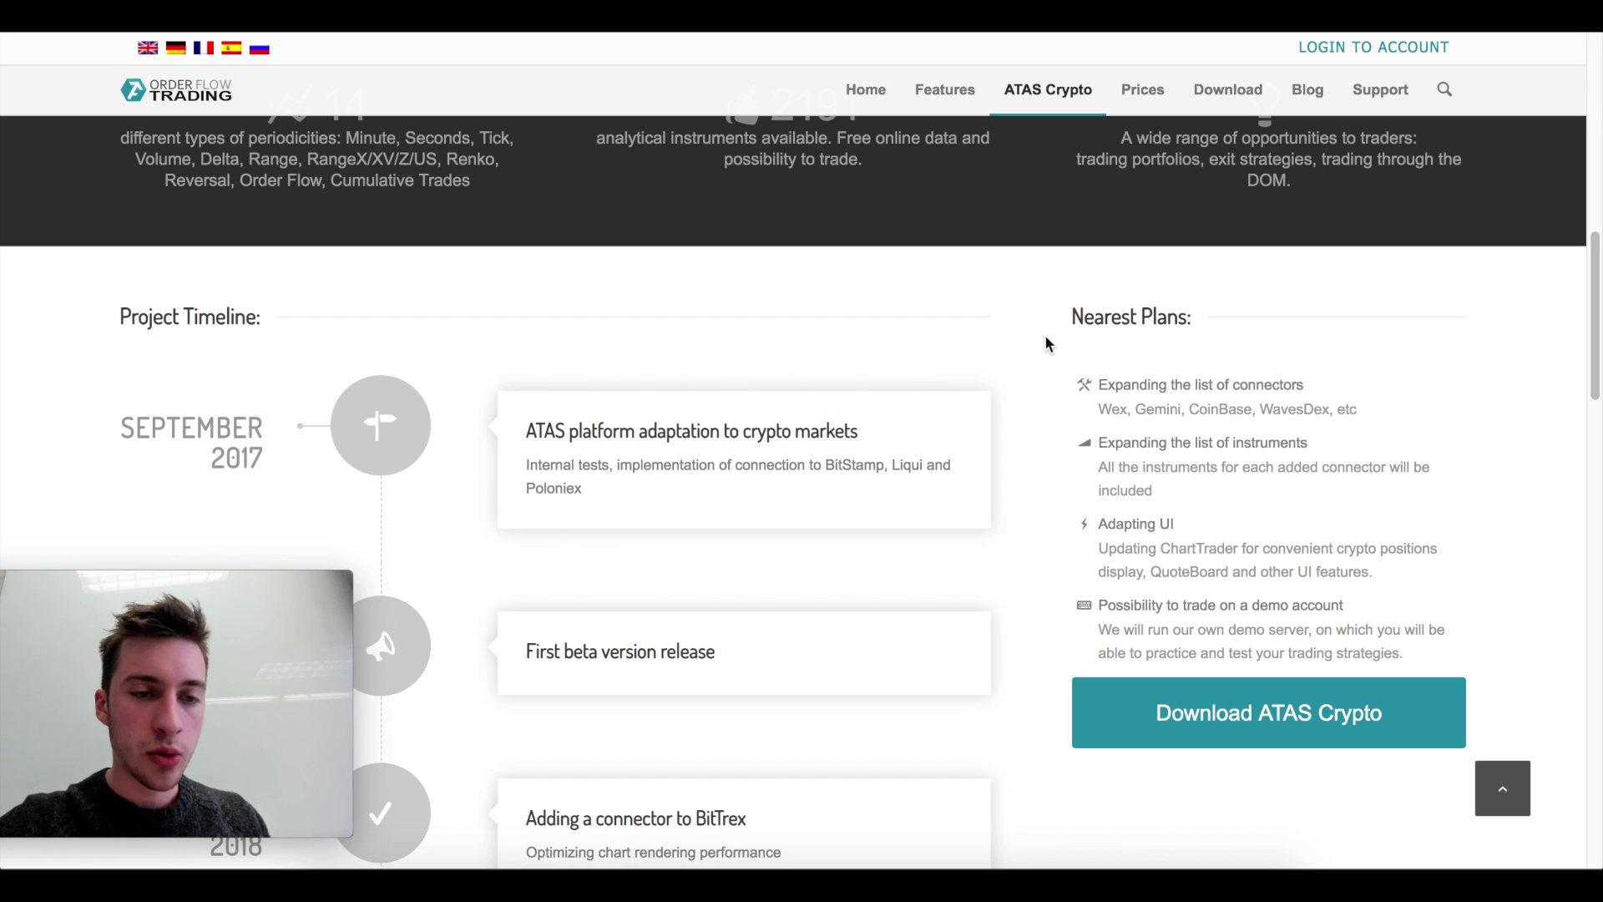
{"action": "scroll", "coordinate": [1045, 338], "scroll_direction": "down", "scroll_amount": 1}
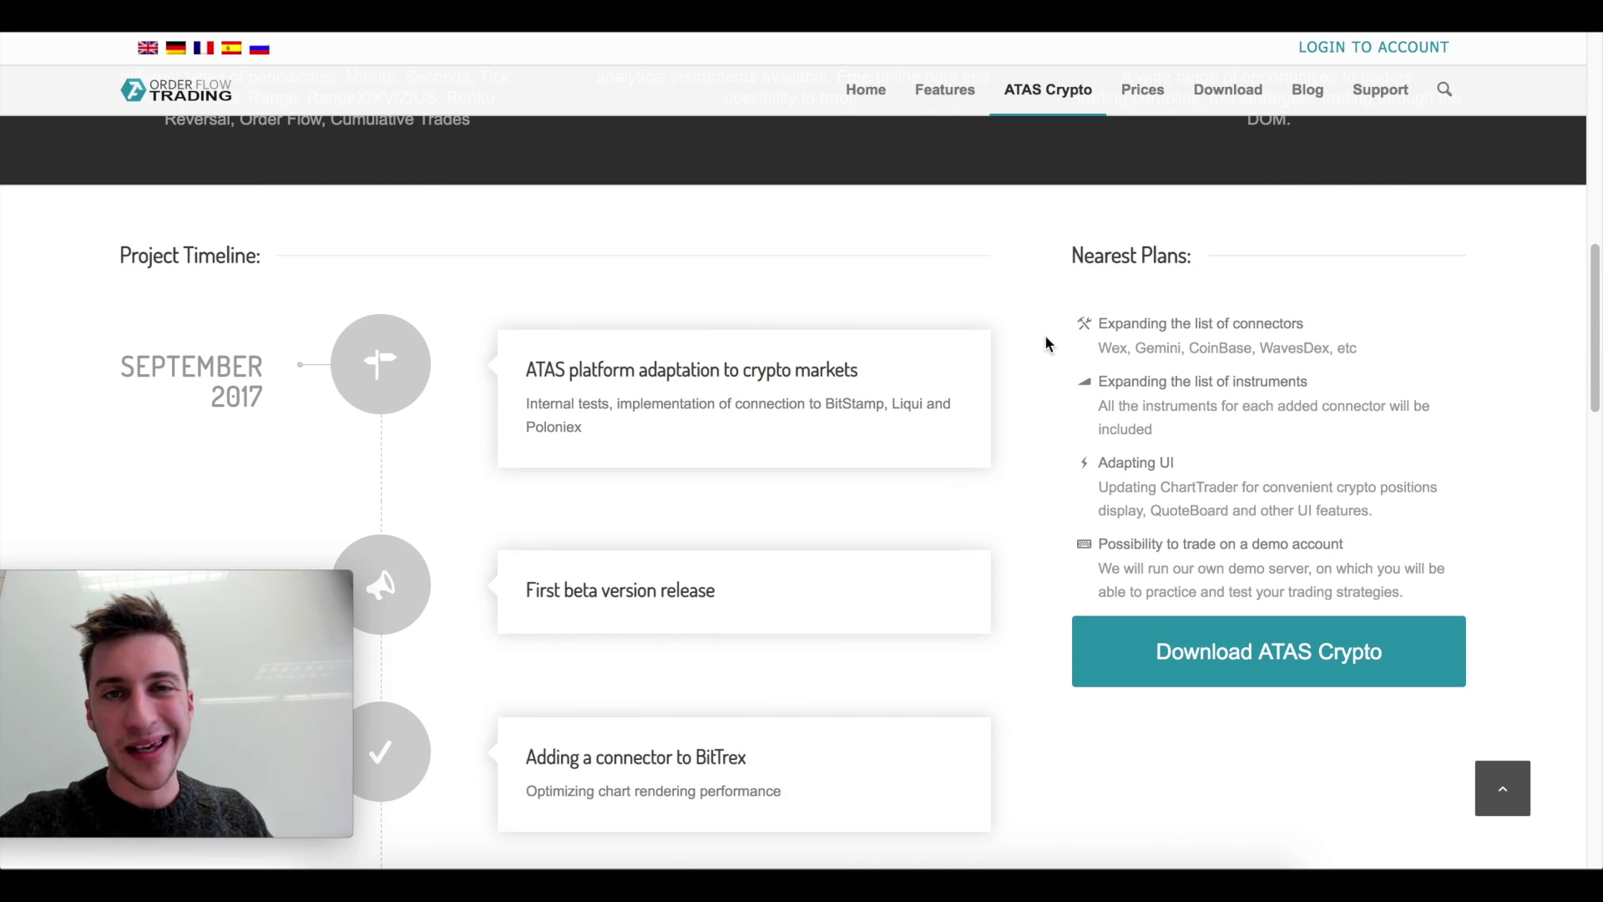
{"action": "scroll", "coordinate": [1046, 337], "scroll_direction": "down", "scroll_amount": 1}
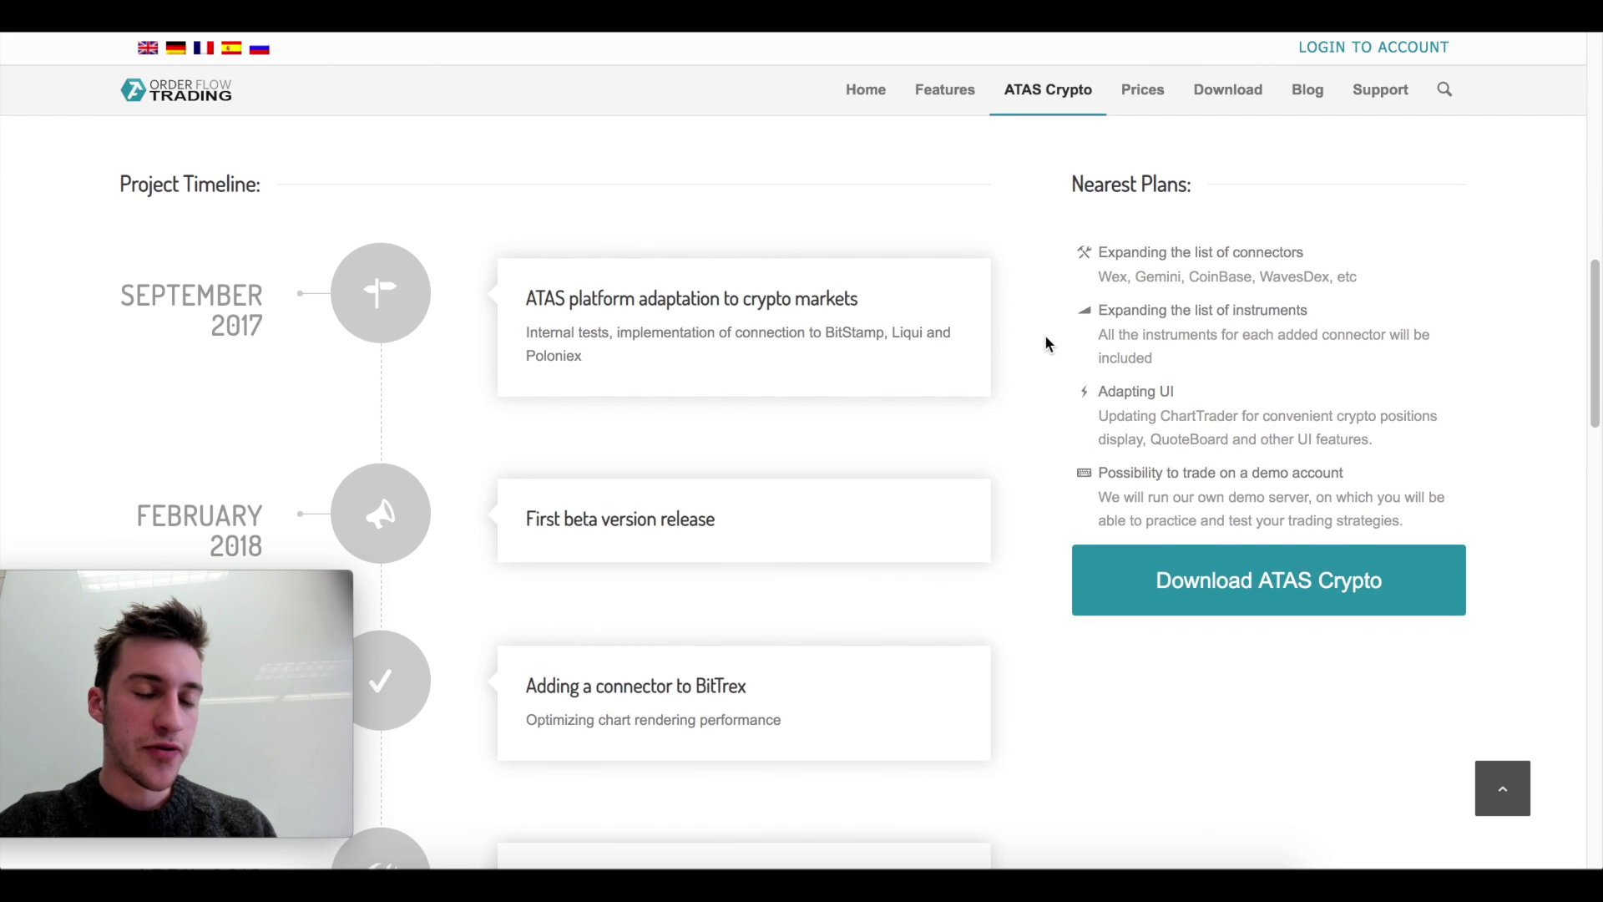
{"action": "scroll", "coordinate": [1044, 342], "scroll_direction": "down", "scroll_amount": 1}
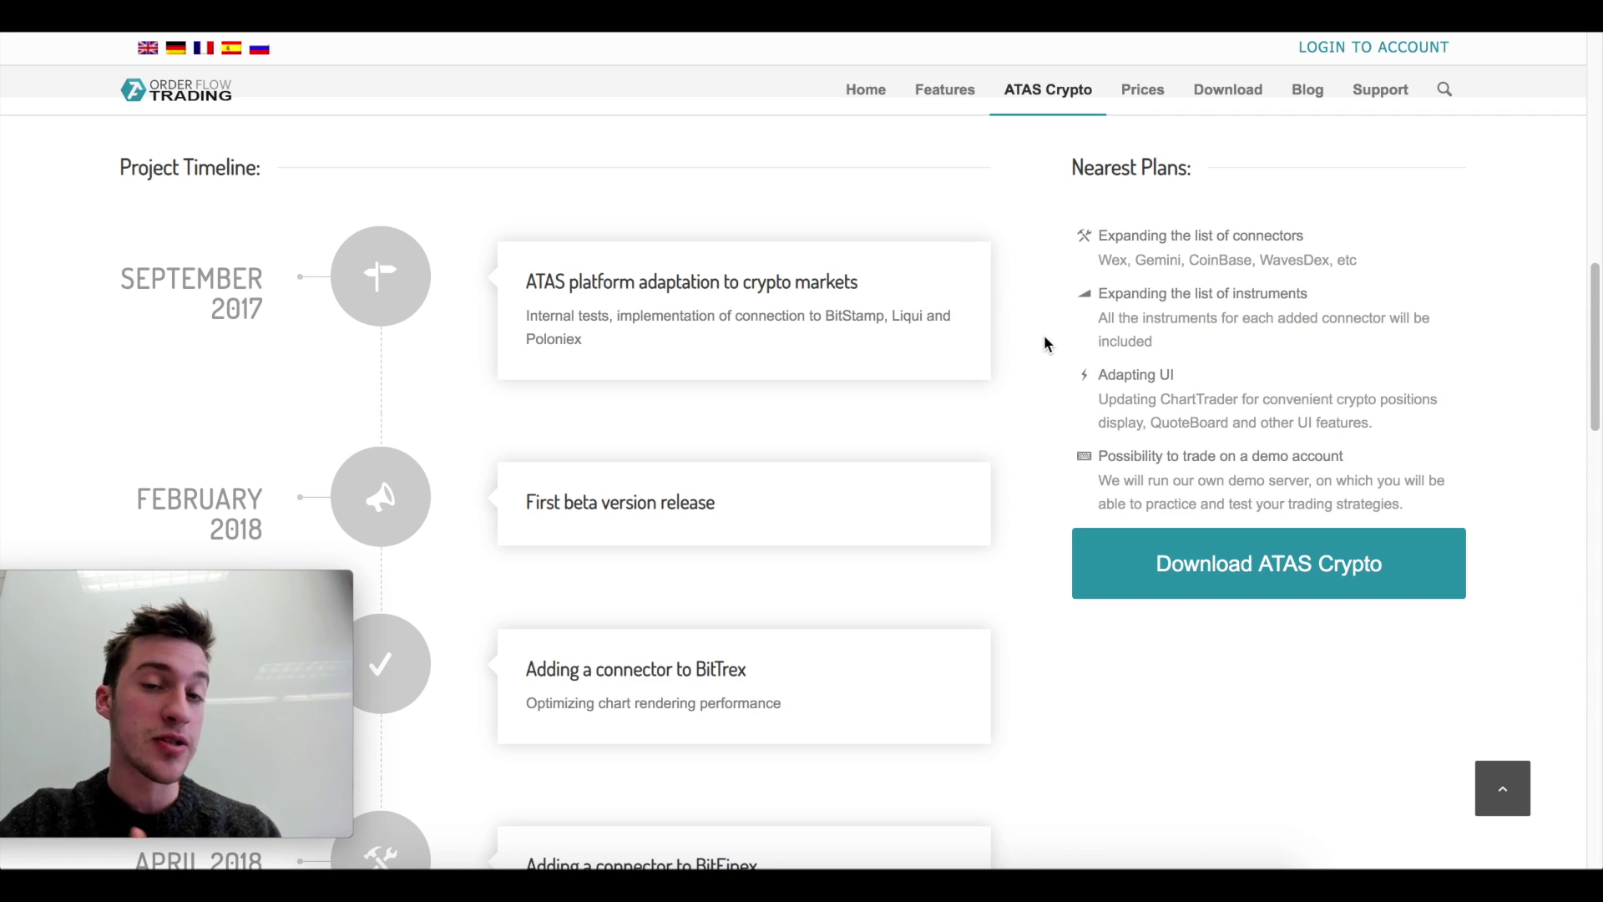
{"action": "scroll", "coordinate": [1044, 342], "scroll_direction": "down", "scroll_amount": 3}
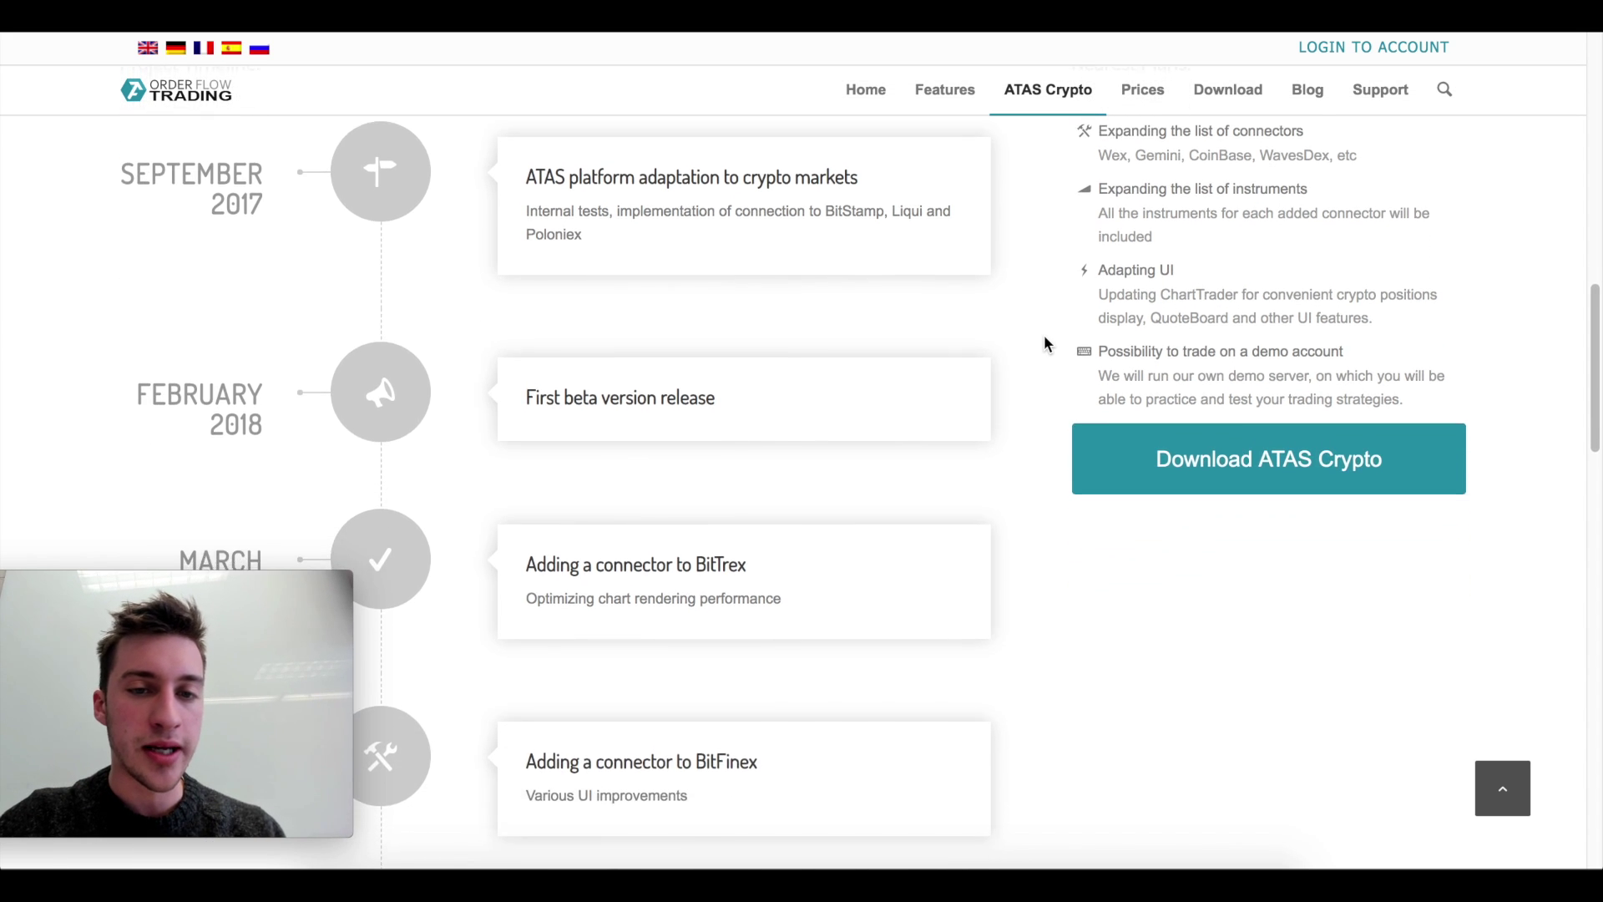
{"action": "scroll", "coordinate": [1044, 342], "scroll_direction": "down", "scroll_amount": 5}
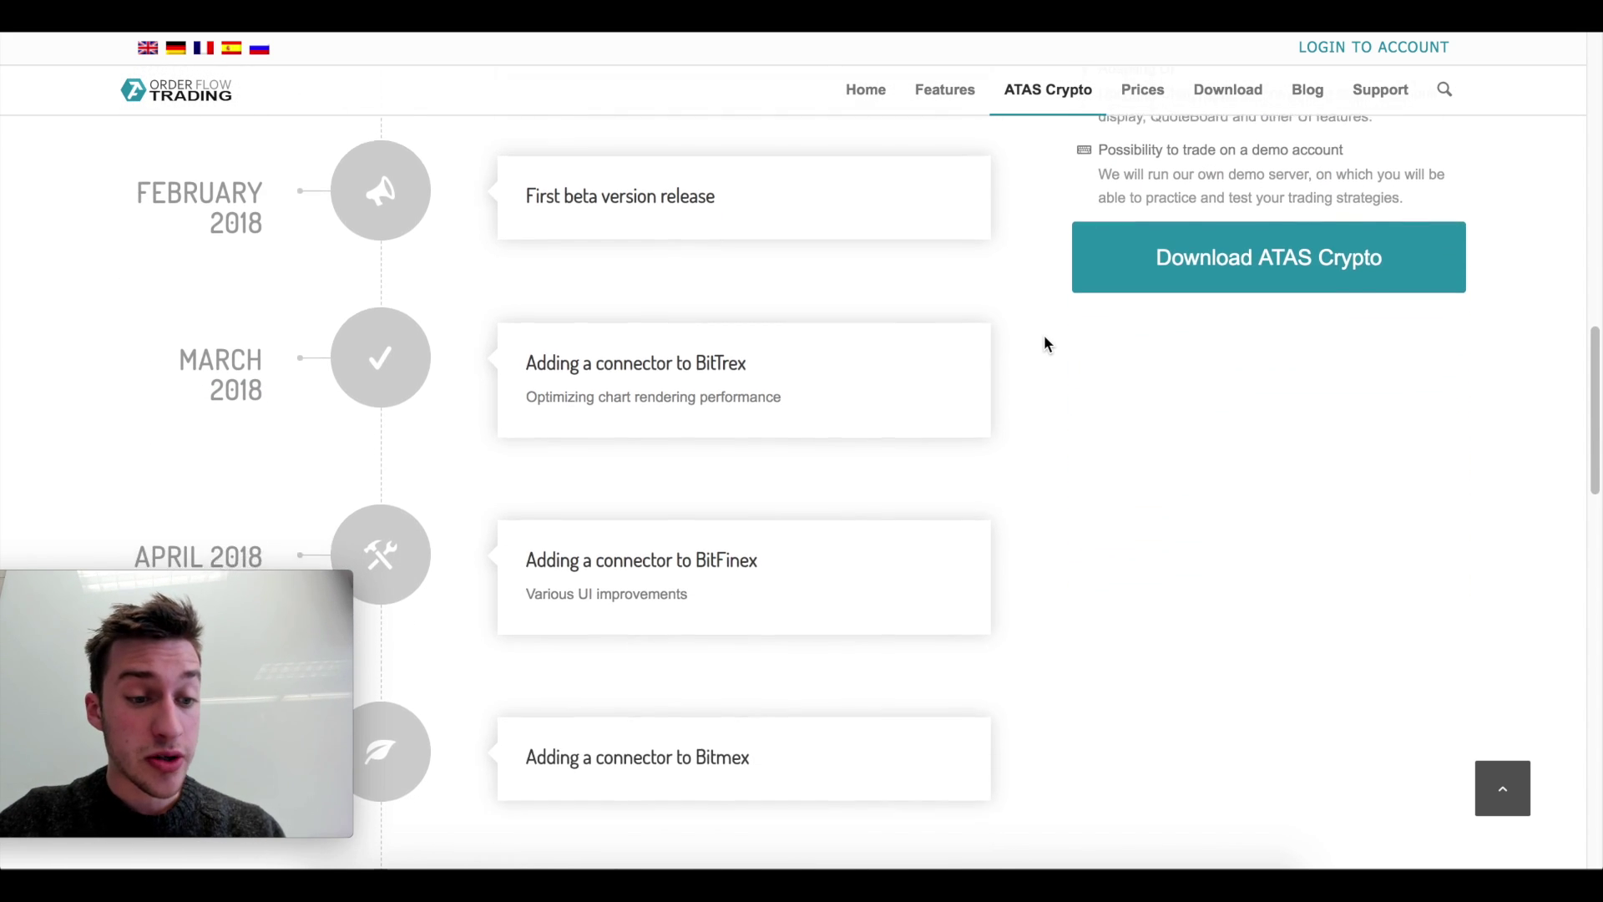
{"action": "scroll", "coordinate": [1044, 342], "scroll_direction": "down", "scroll_amount": 1}
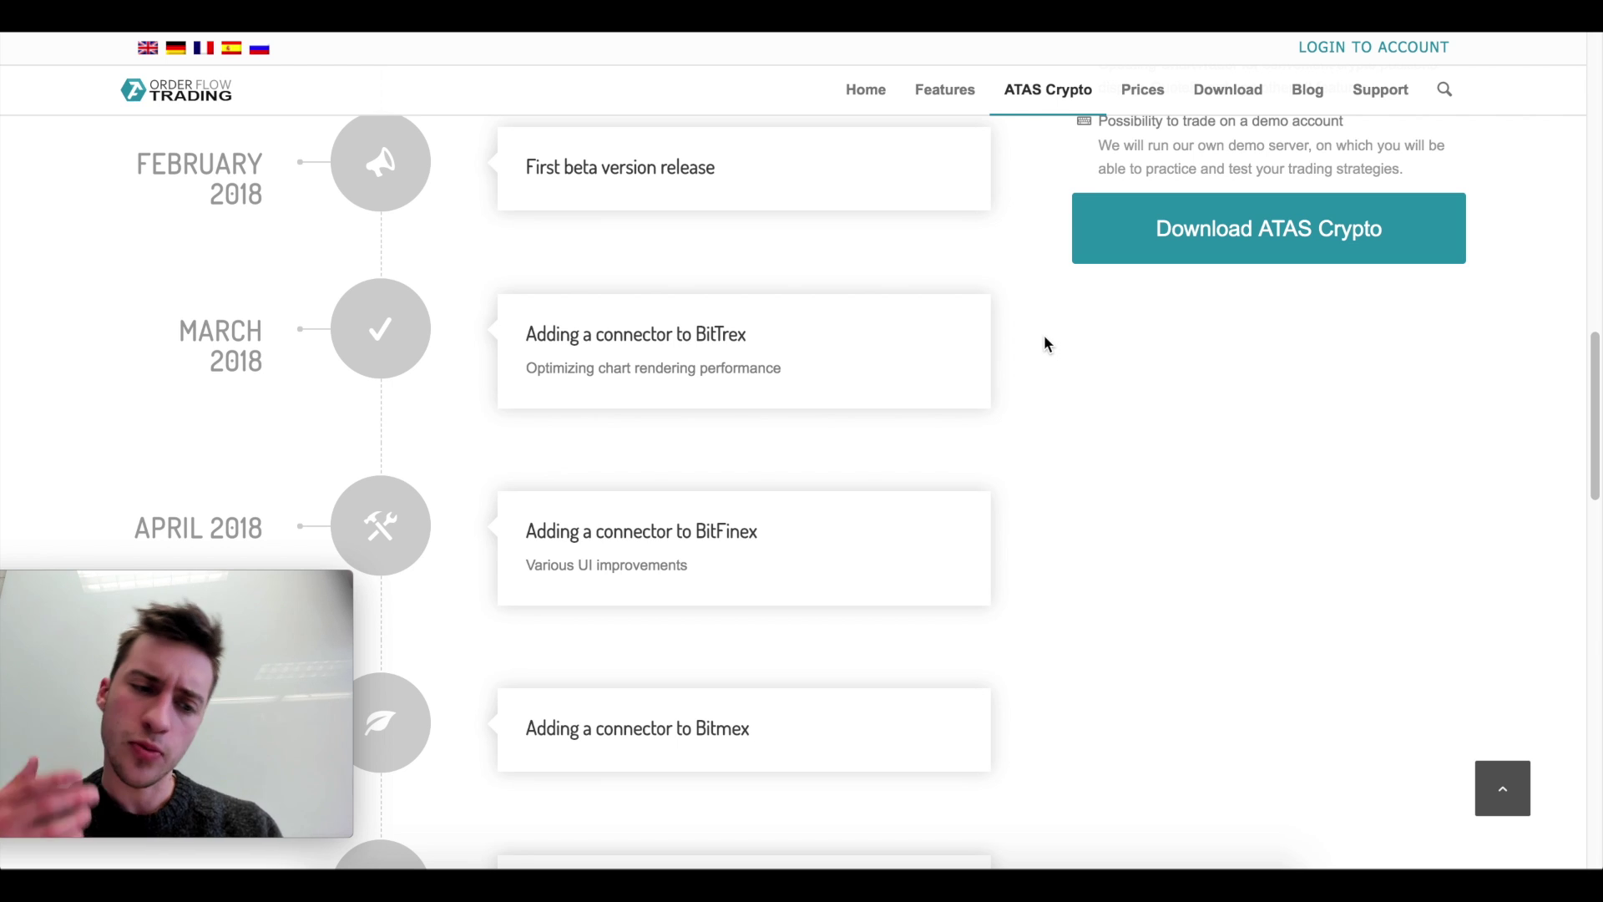
{"action": "scroll", "coordinate": [1045, 343], "scroll_direction": "down", "scroll_amount": 5}
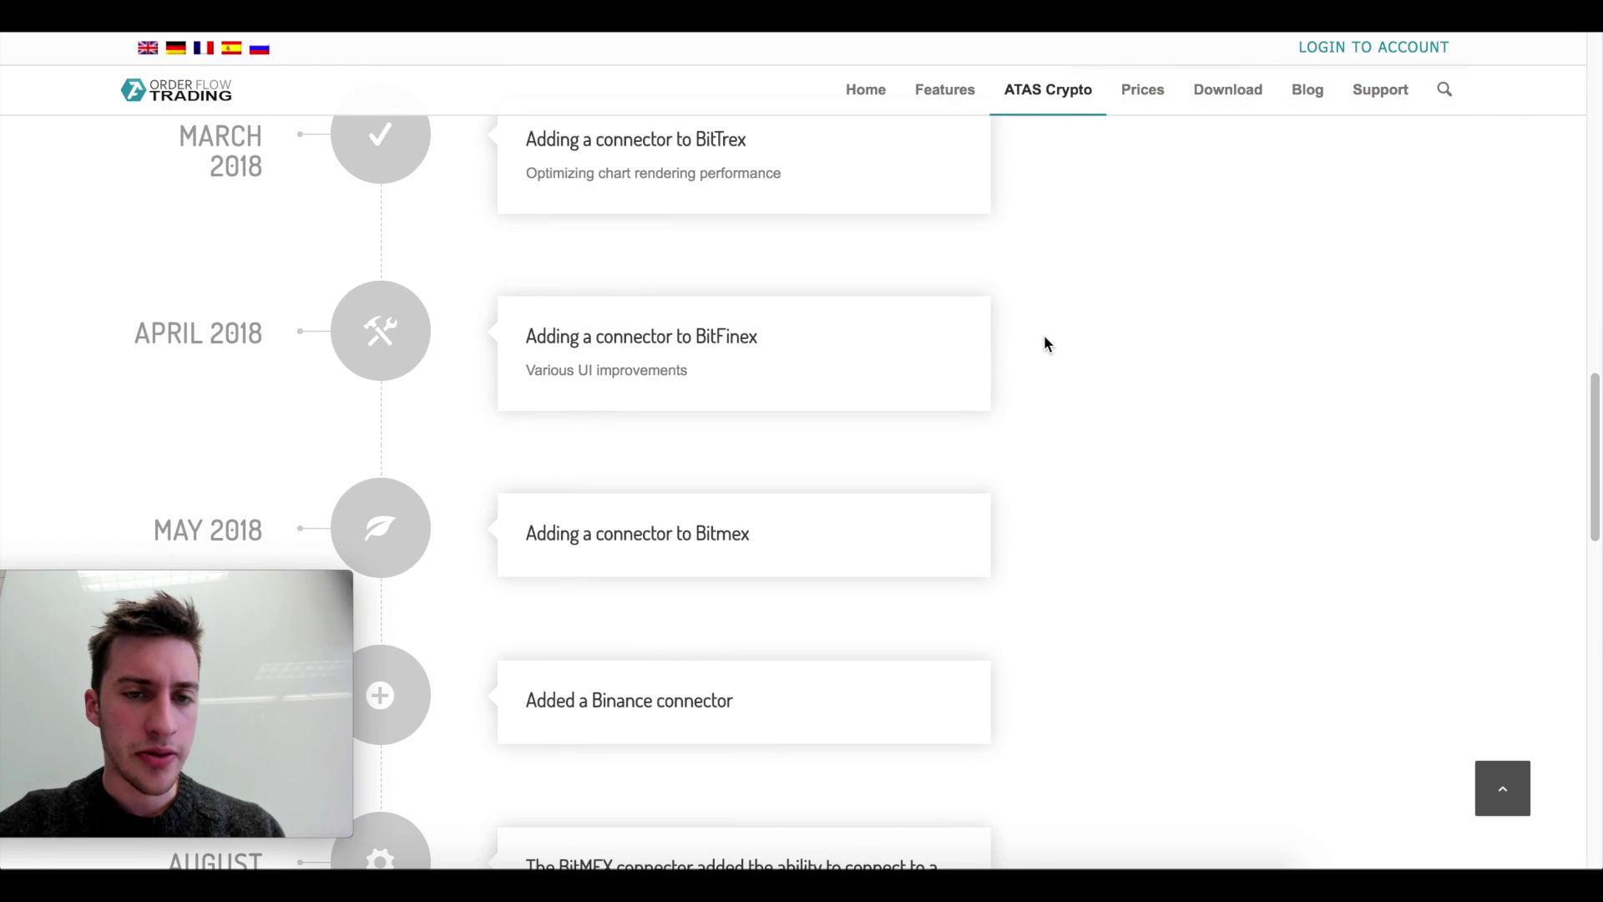
{"action": "scroll", "coordinate": [1045, 342], "scroll_direction": "down", "scroll_amount": 3}
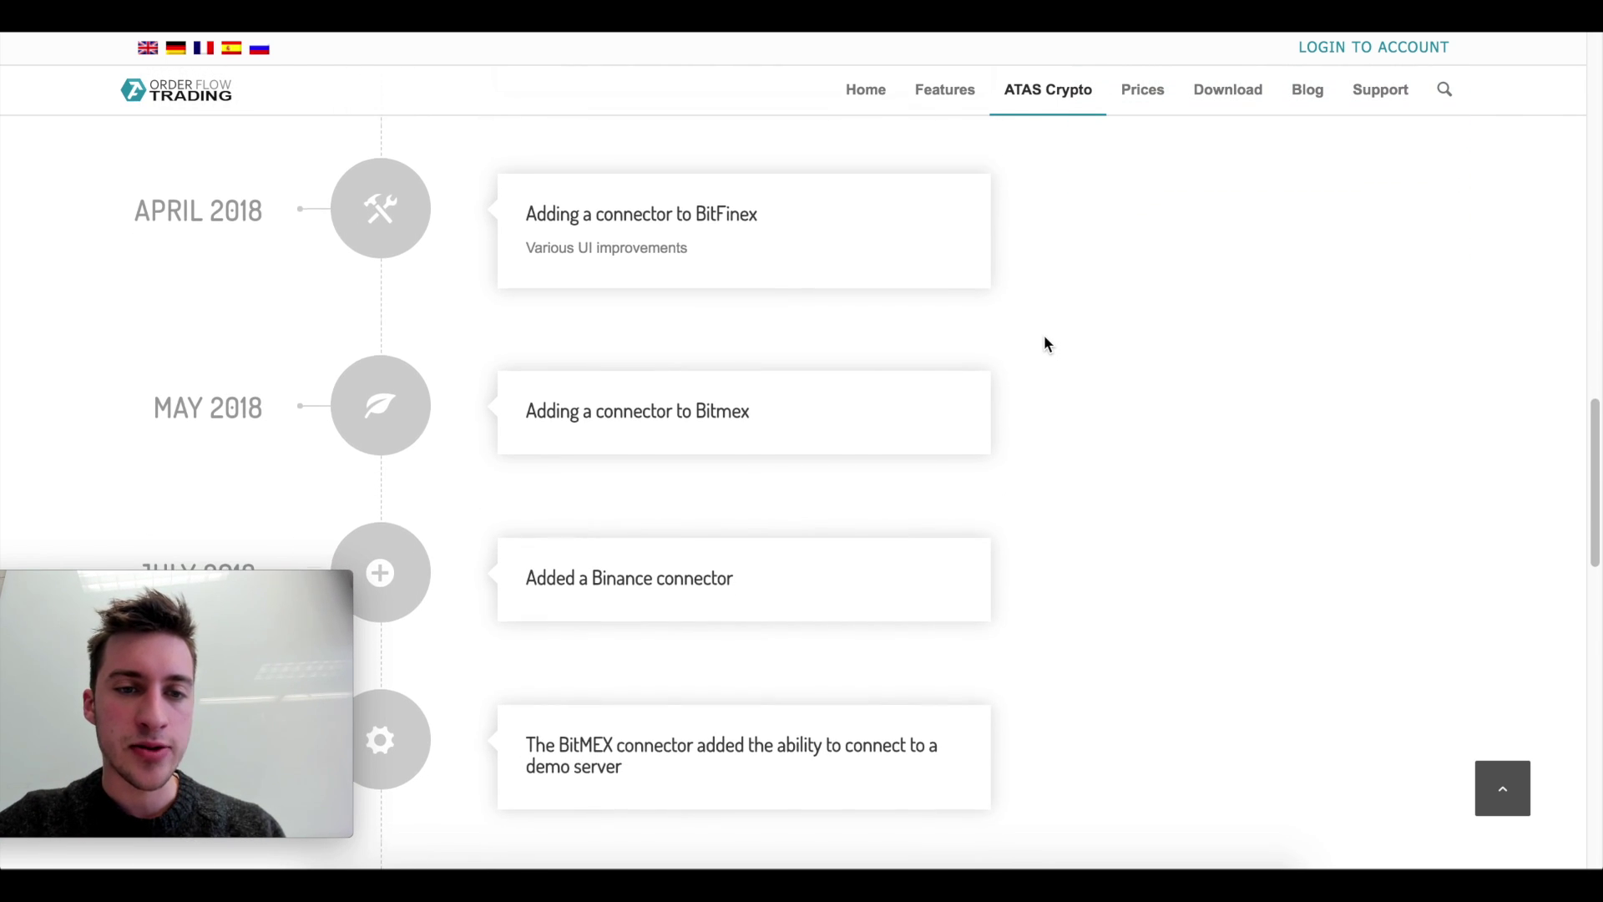
{"action": "scroll", "coordinate": [1045, 342], "scroll_direction": "down", "scroll_amount": 1}
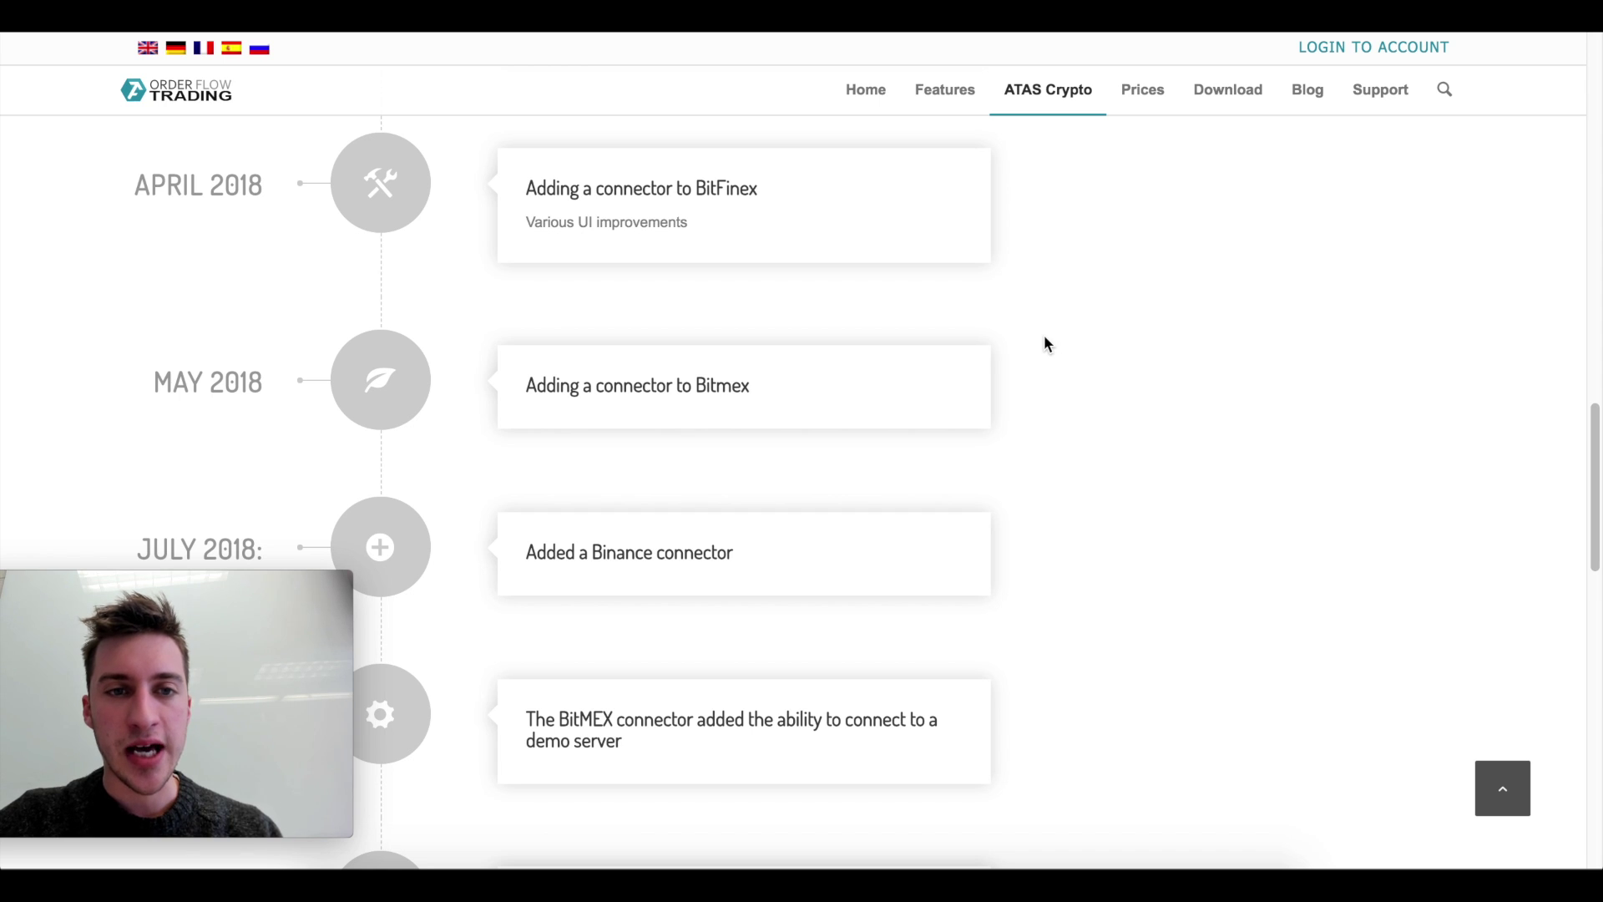
{"action": "scroll", "coordinate": [1044, 340], "scroll_direction": "down", "scroll_amount": 3}
{"action": "left_click", "coordinate": [1178, 880]}
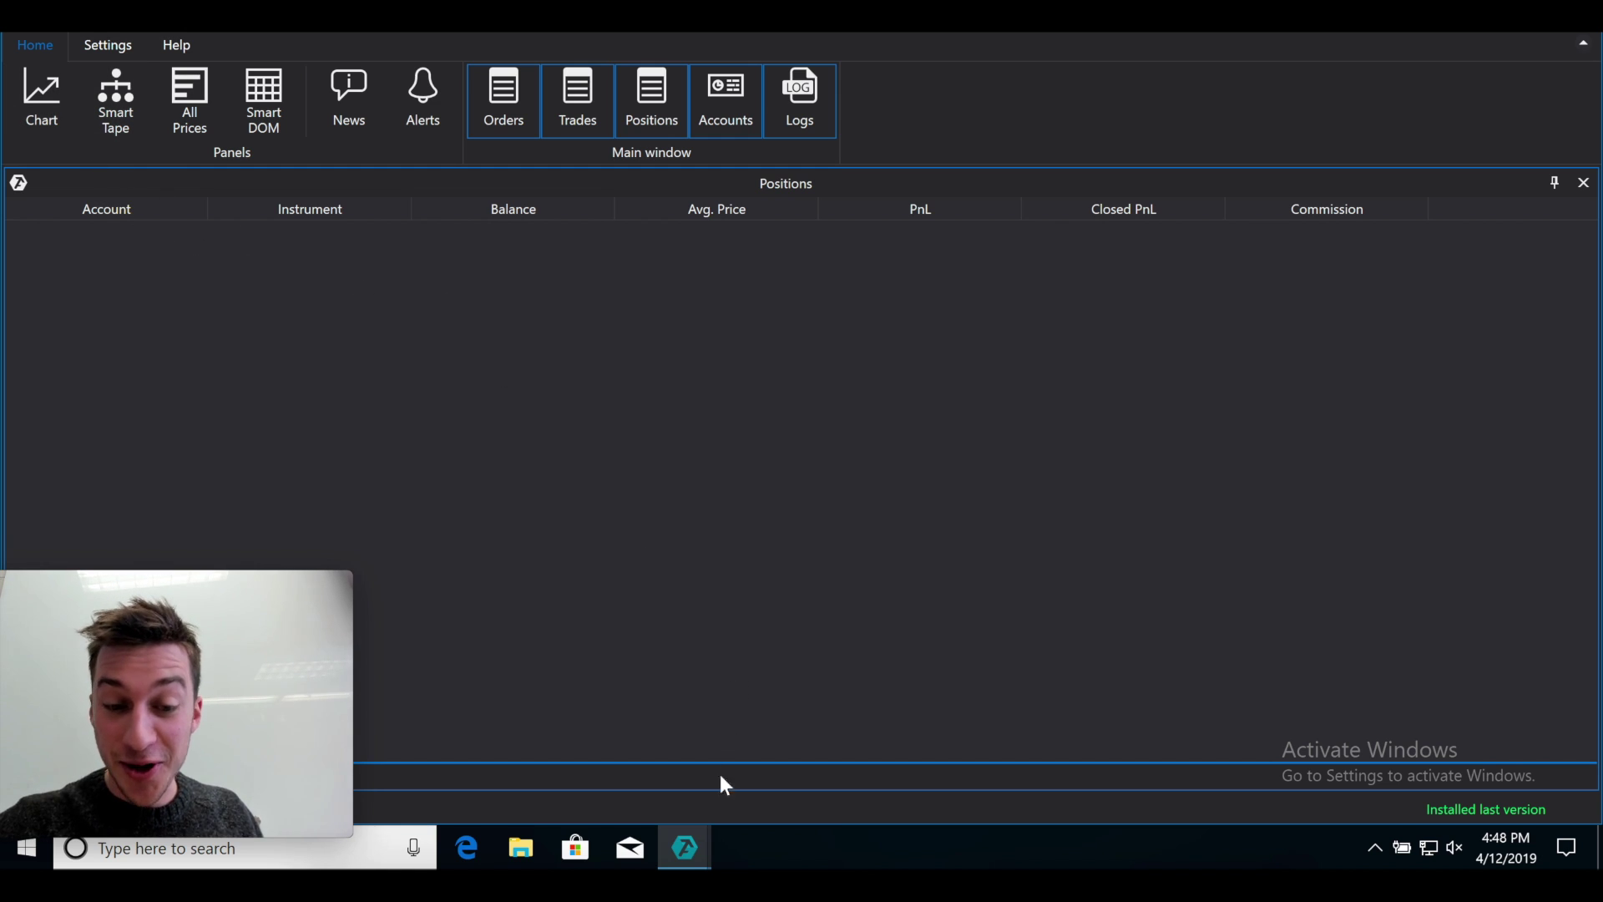
Bring the candlestick price chart window to the front and open its options menu
{"action": "mouse_move", "coordinate": [693, 826]}
{"action": "left_click", "coordinate": [793, 761]}
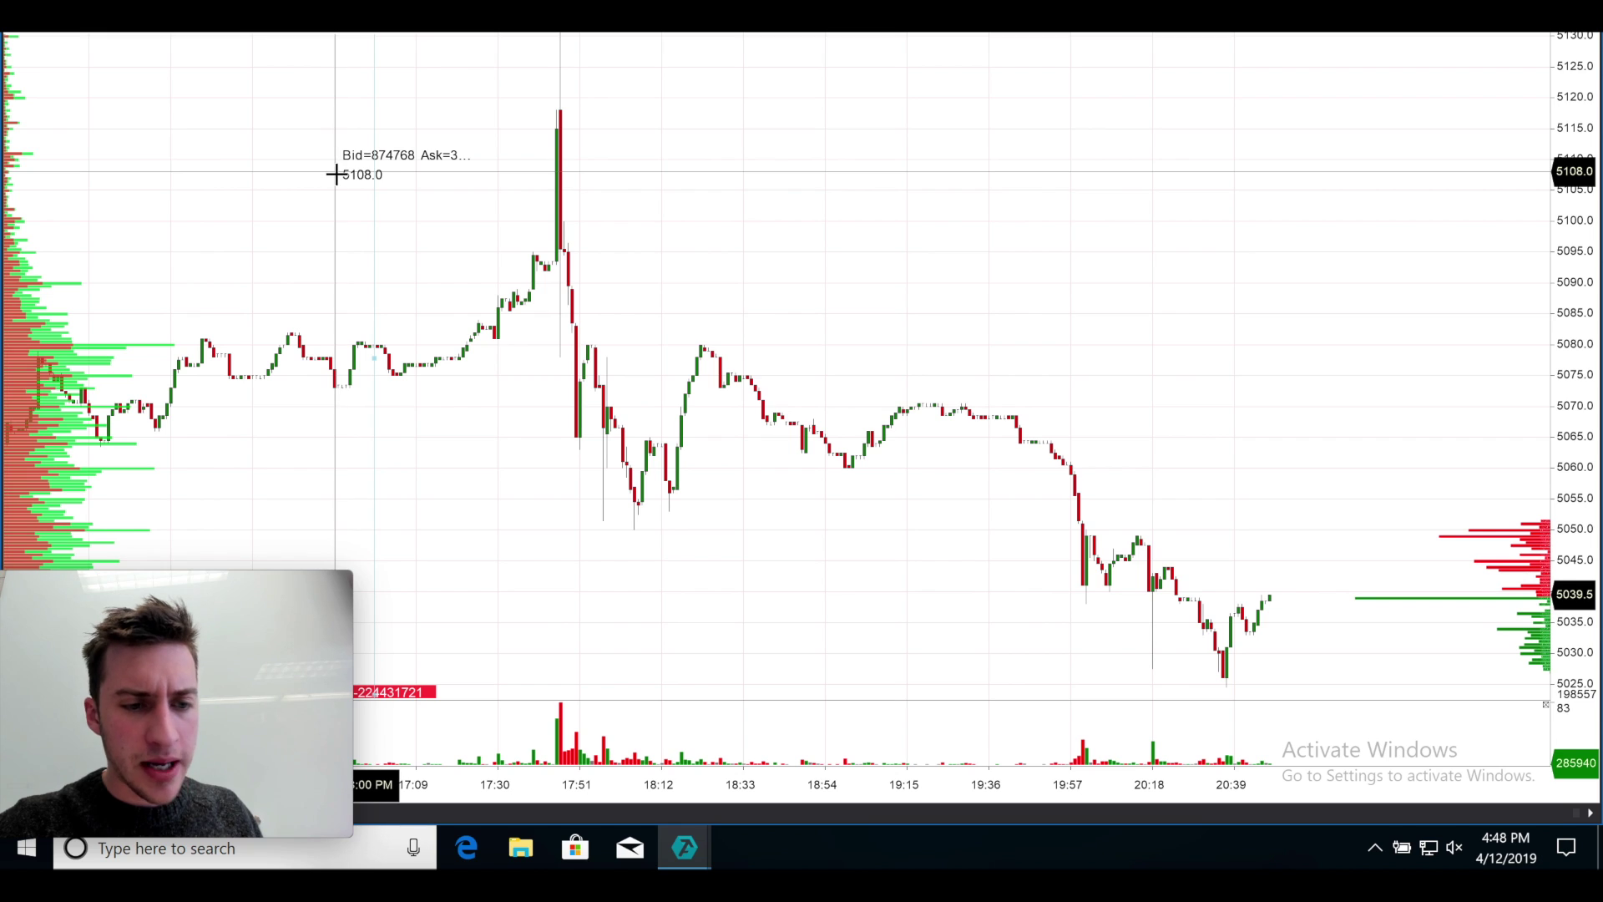
{"action": "right_click", "coordinate": [820, 302]}
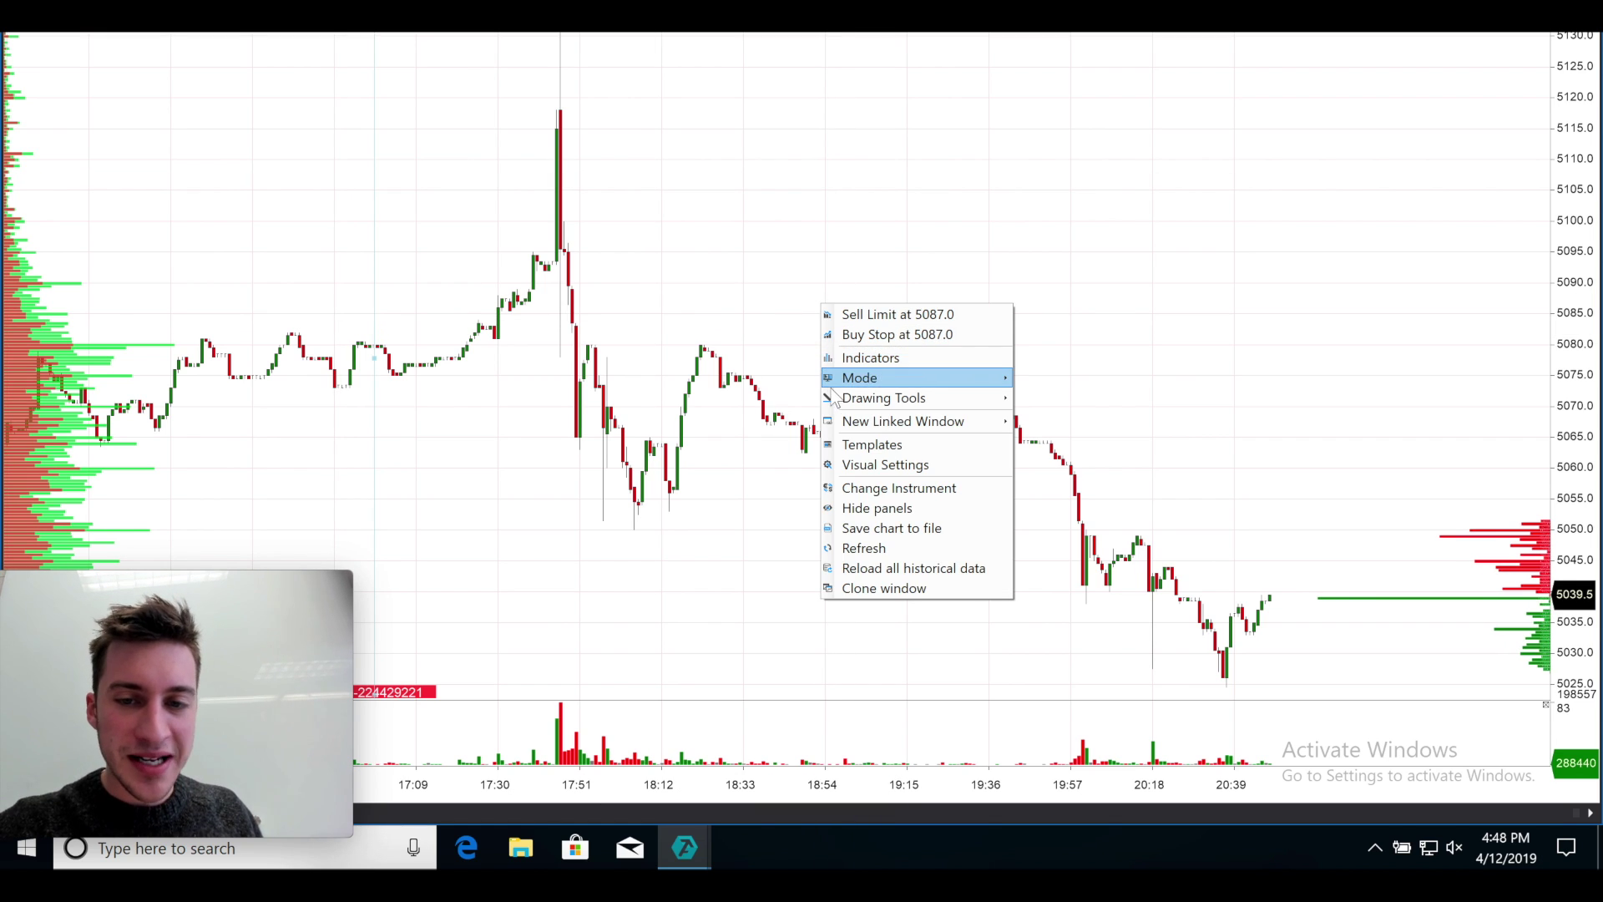
Add the Unfinished Auction indicator to the chart from the Indicators window
{"action": "left_click", "coordinate": [869, 361]}
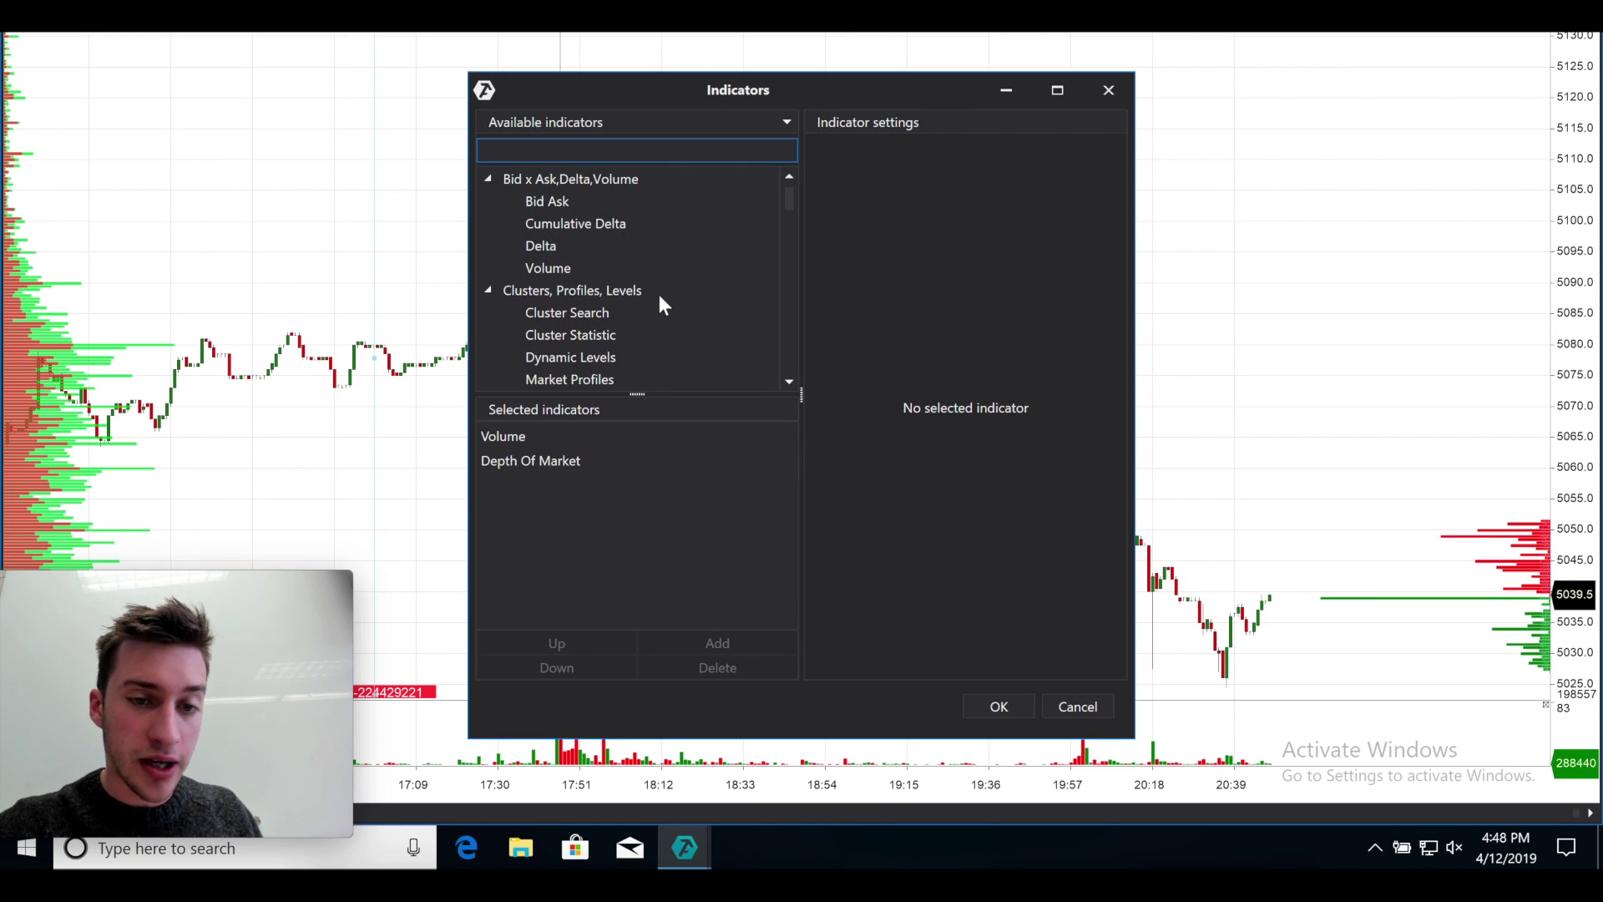
{"action": "scroll", "coordinate": [659, 300], "scroll_direction": "down", "scroll_amount": 5}
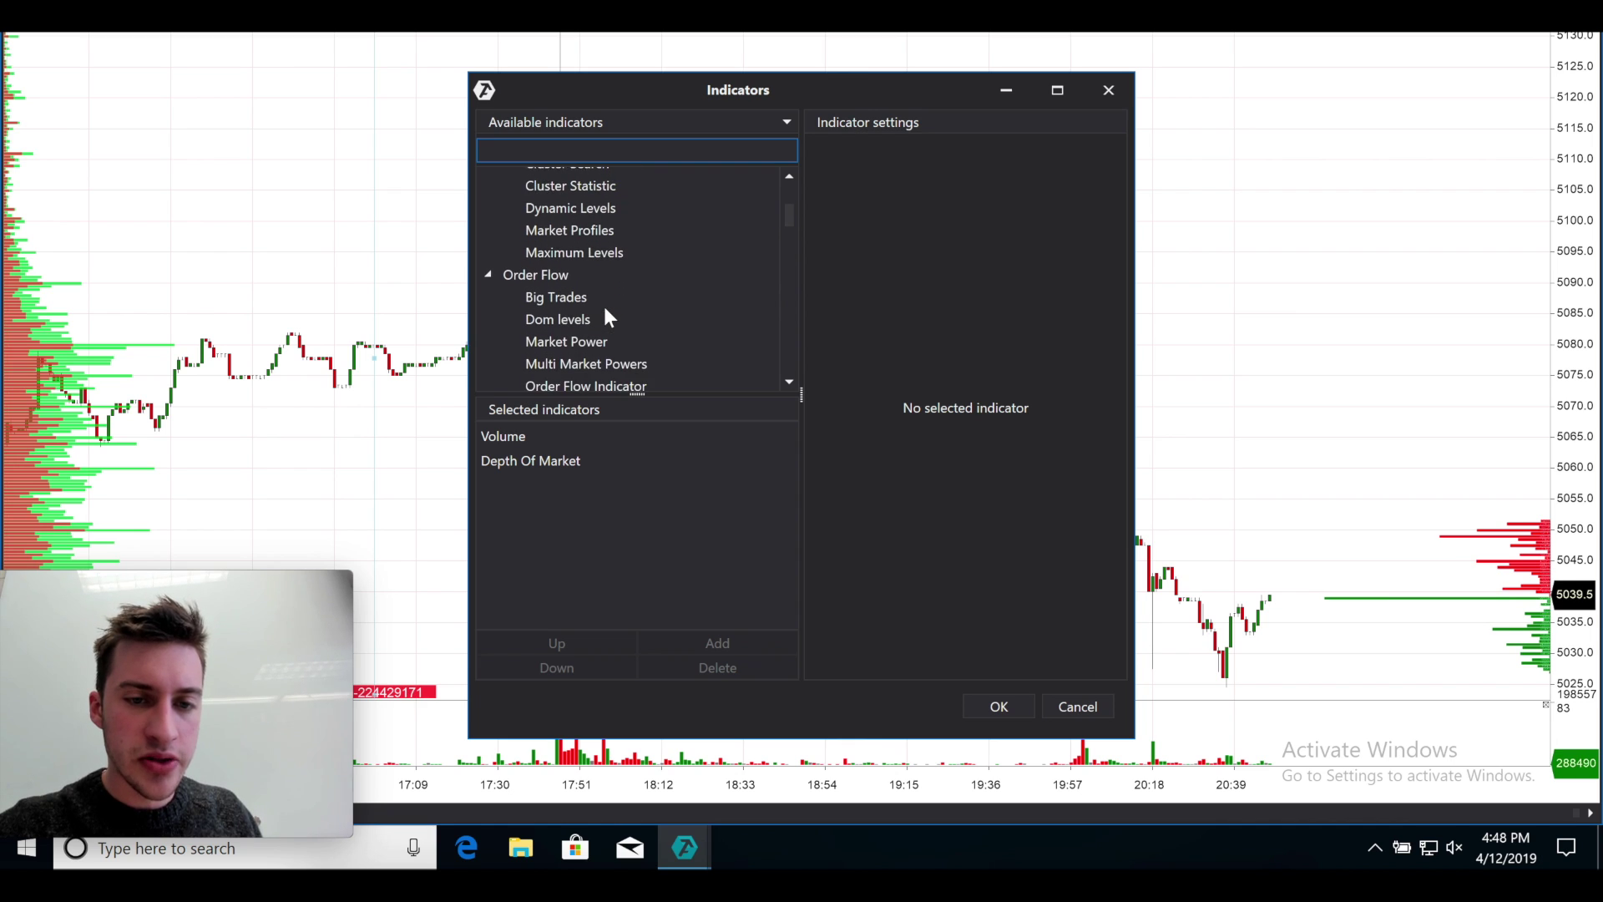
{"action": "scroll", "coordinate": [603, 307], "scroll_direction": "down", "scroll_amount": 2}
{"action": "scroll", "coordinate": [599, 242], "scroll_direction": "down", "scroll_amount": 1}
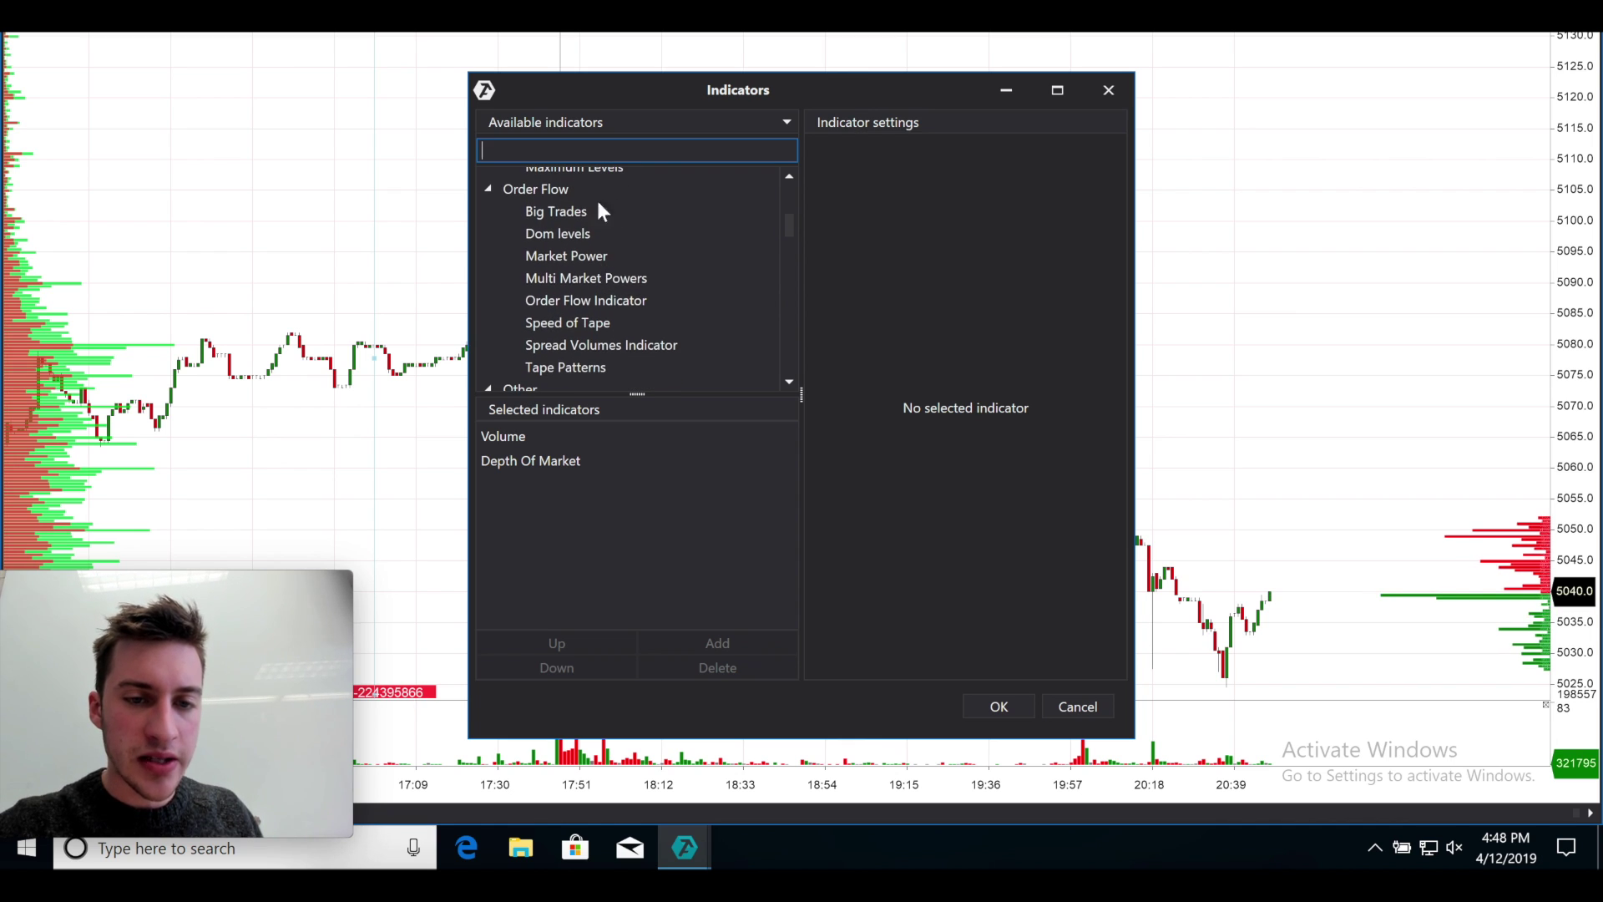
{"action": "scroll", "coordinate": [615, 327], "scroll_direction": "down", "scroll_amount": 7}
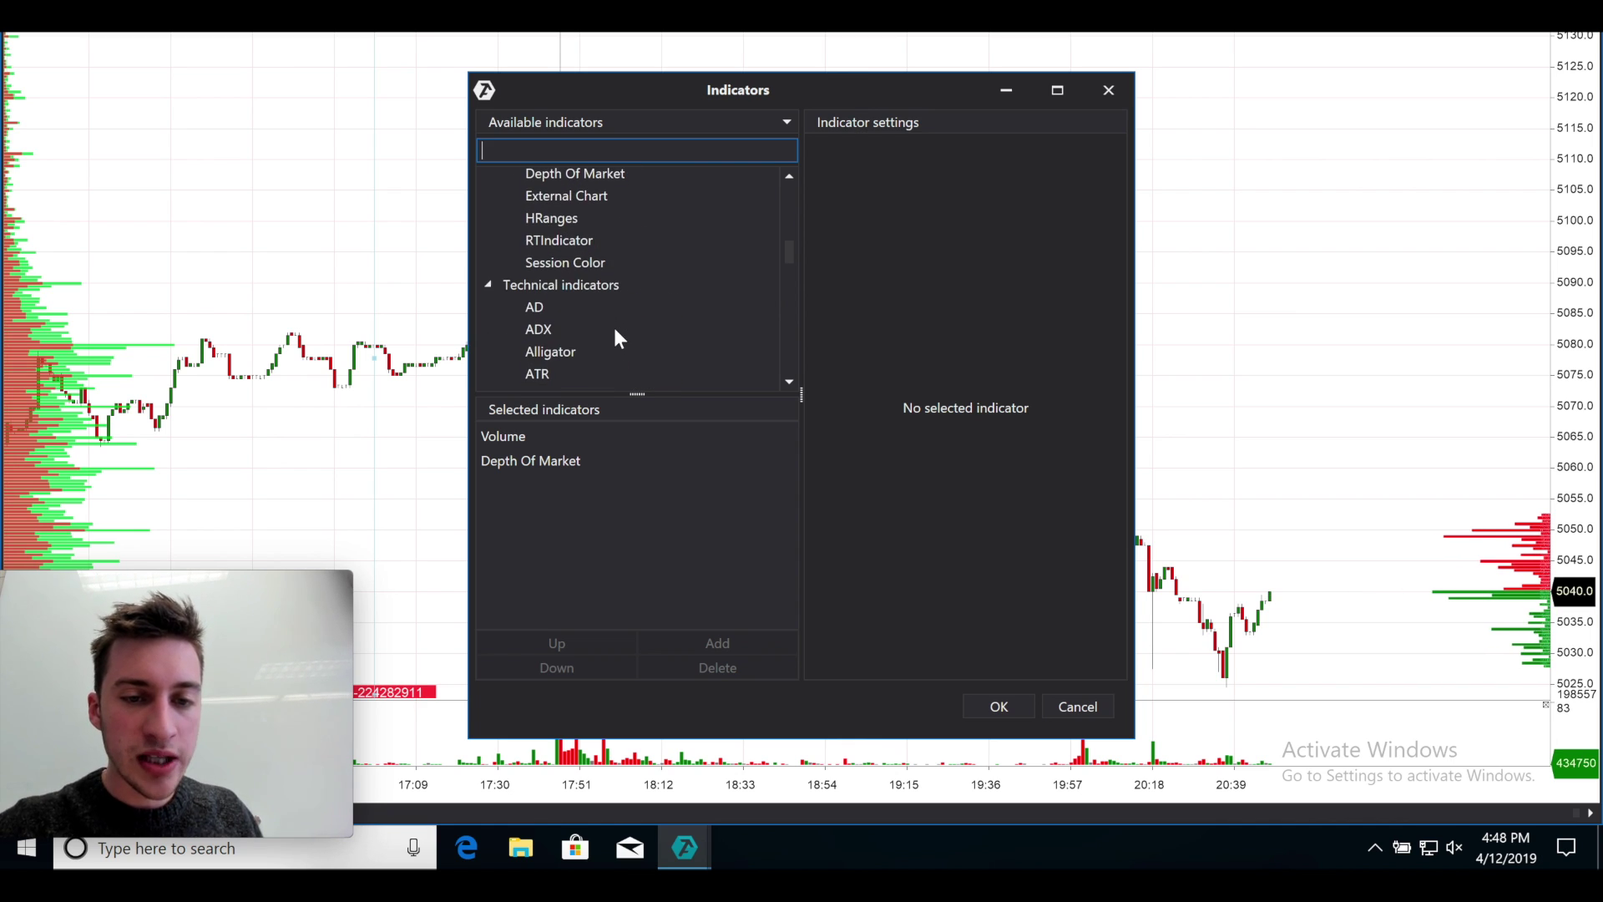
{"action": "scroll", "coordinate": [615, 330], "scroll_direction": "down", "scroll_amount": 7}
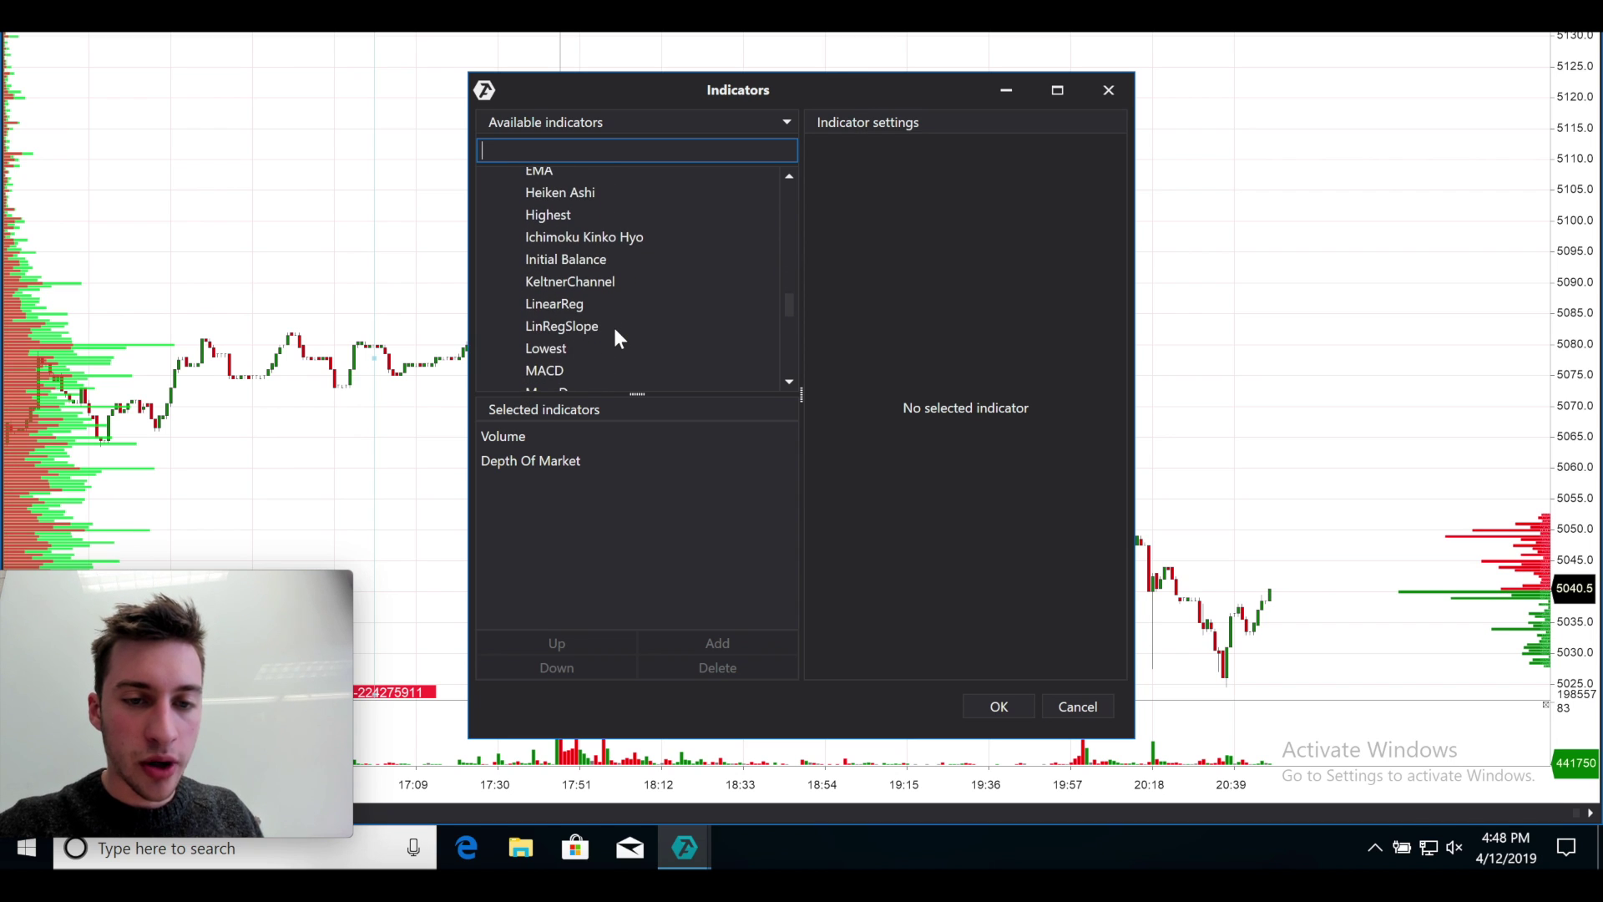
{"action": "scroll", "coordinate": [616, 331], "scroll_direction": "down", "scroll_amount": 7}
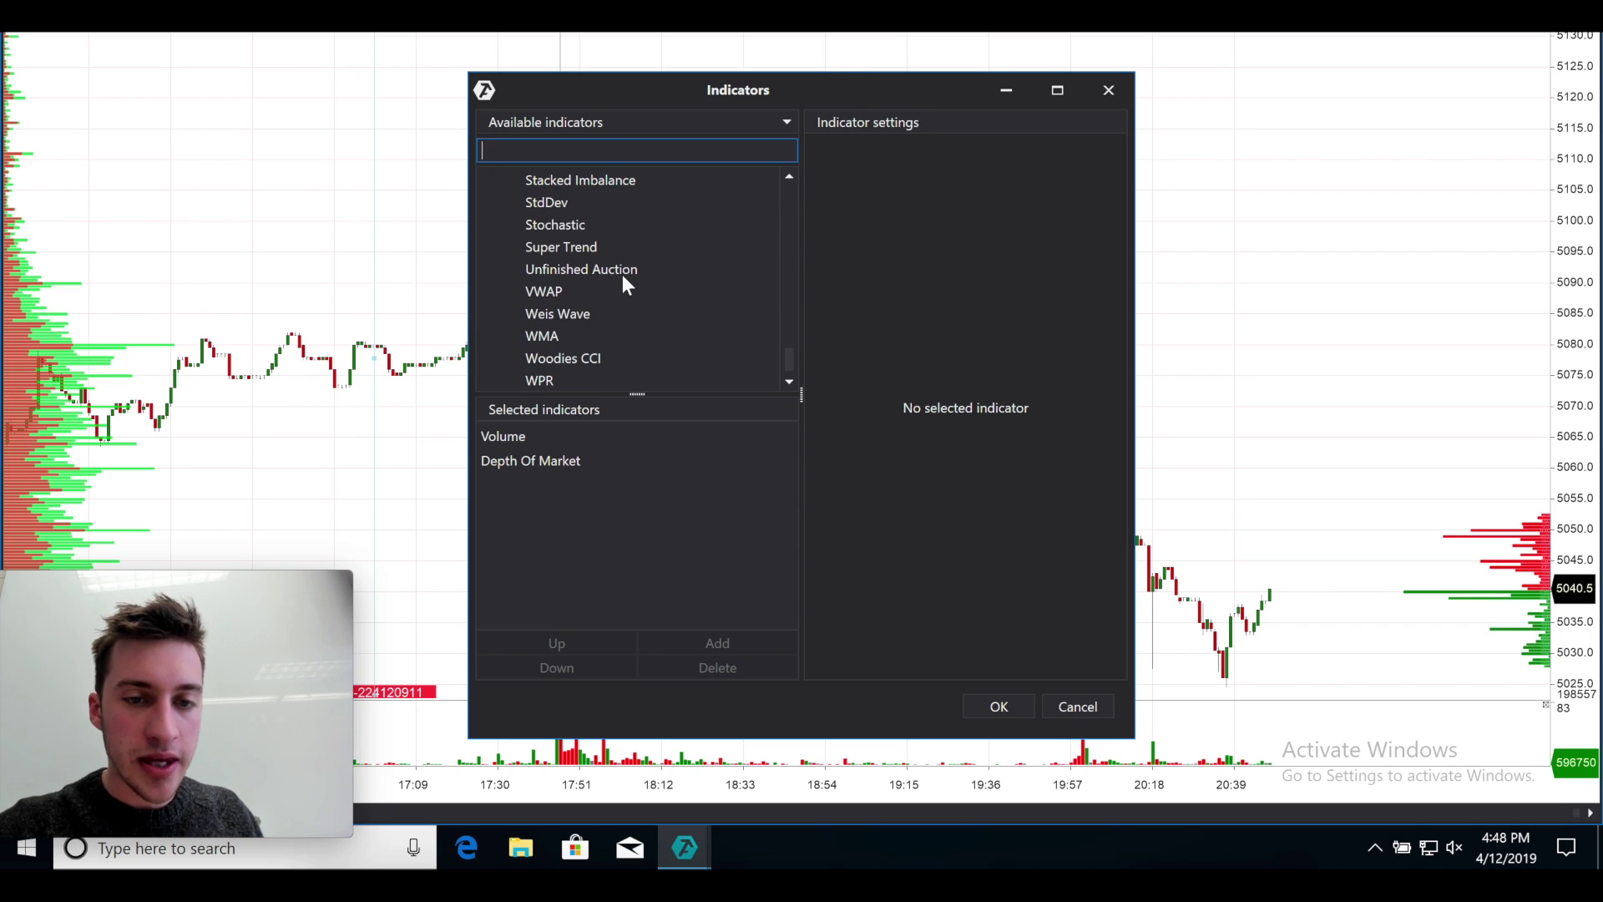
{"action": "left_click", "coordinate": [623, 271]}
{"action": "left_click", "coordinate": [724, 639]}
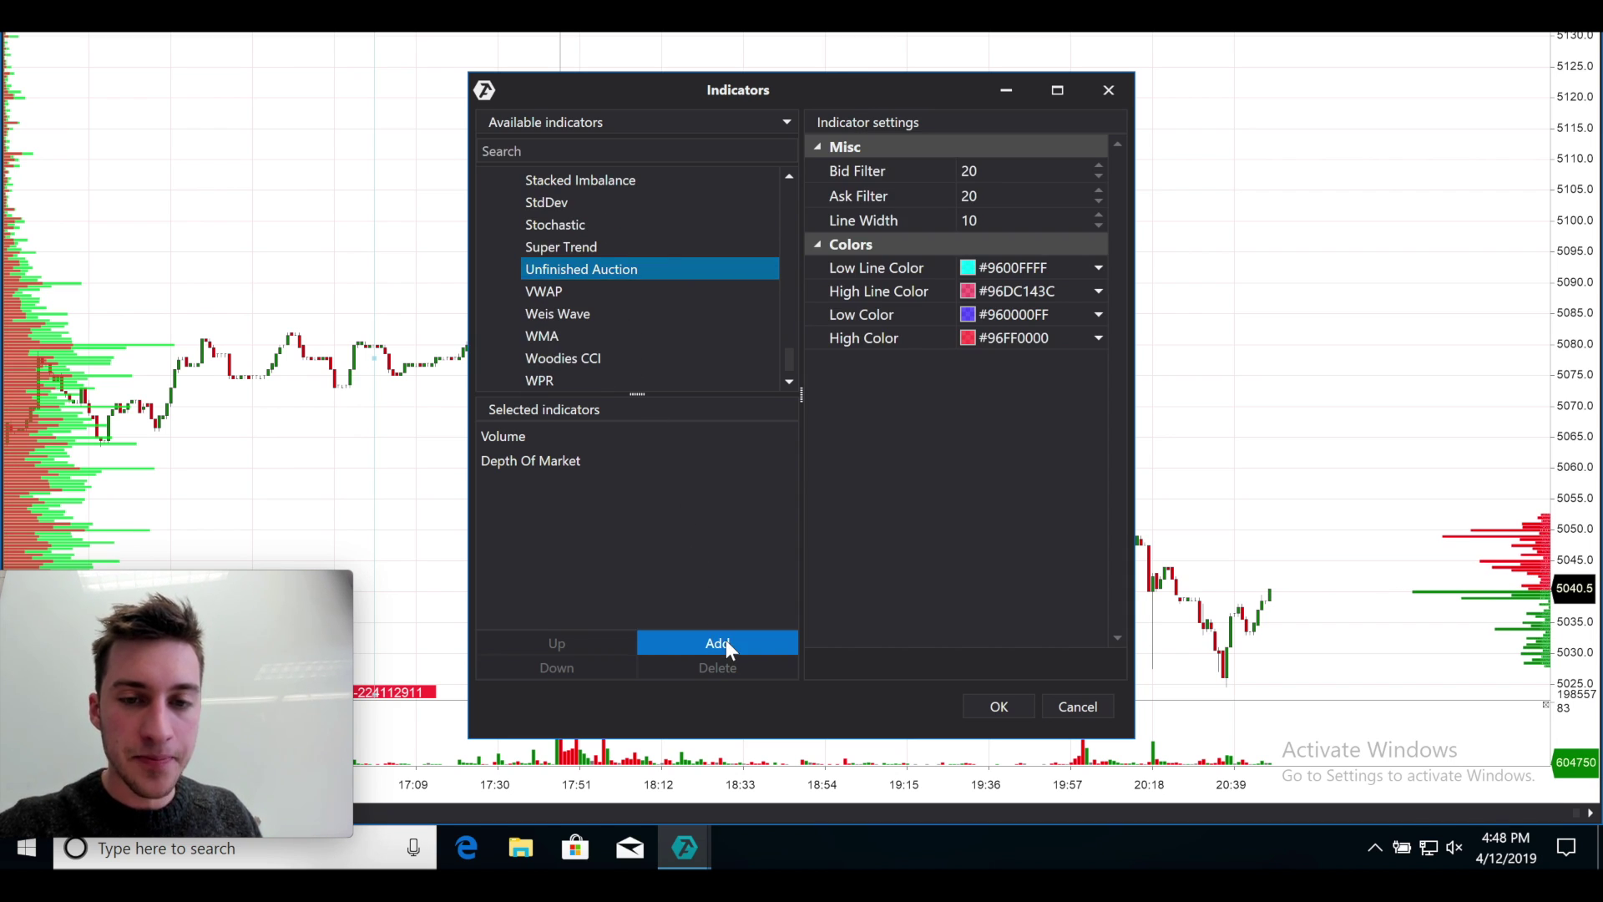
Set the Stacked Imbalance indicator's Imbalance Range to 300000
{"action": "scroll", "coordinate": [643, 272], "scroll_direction": "up", "scroll_amount": 1}
{"action": "left_click", "coordinate": [639, 267]}
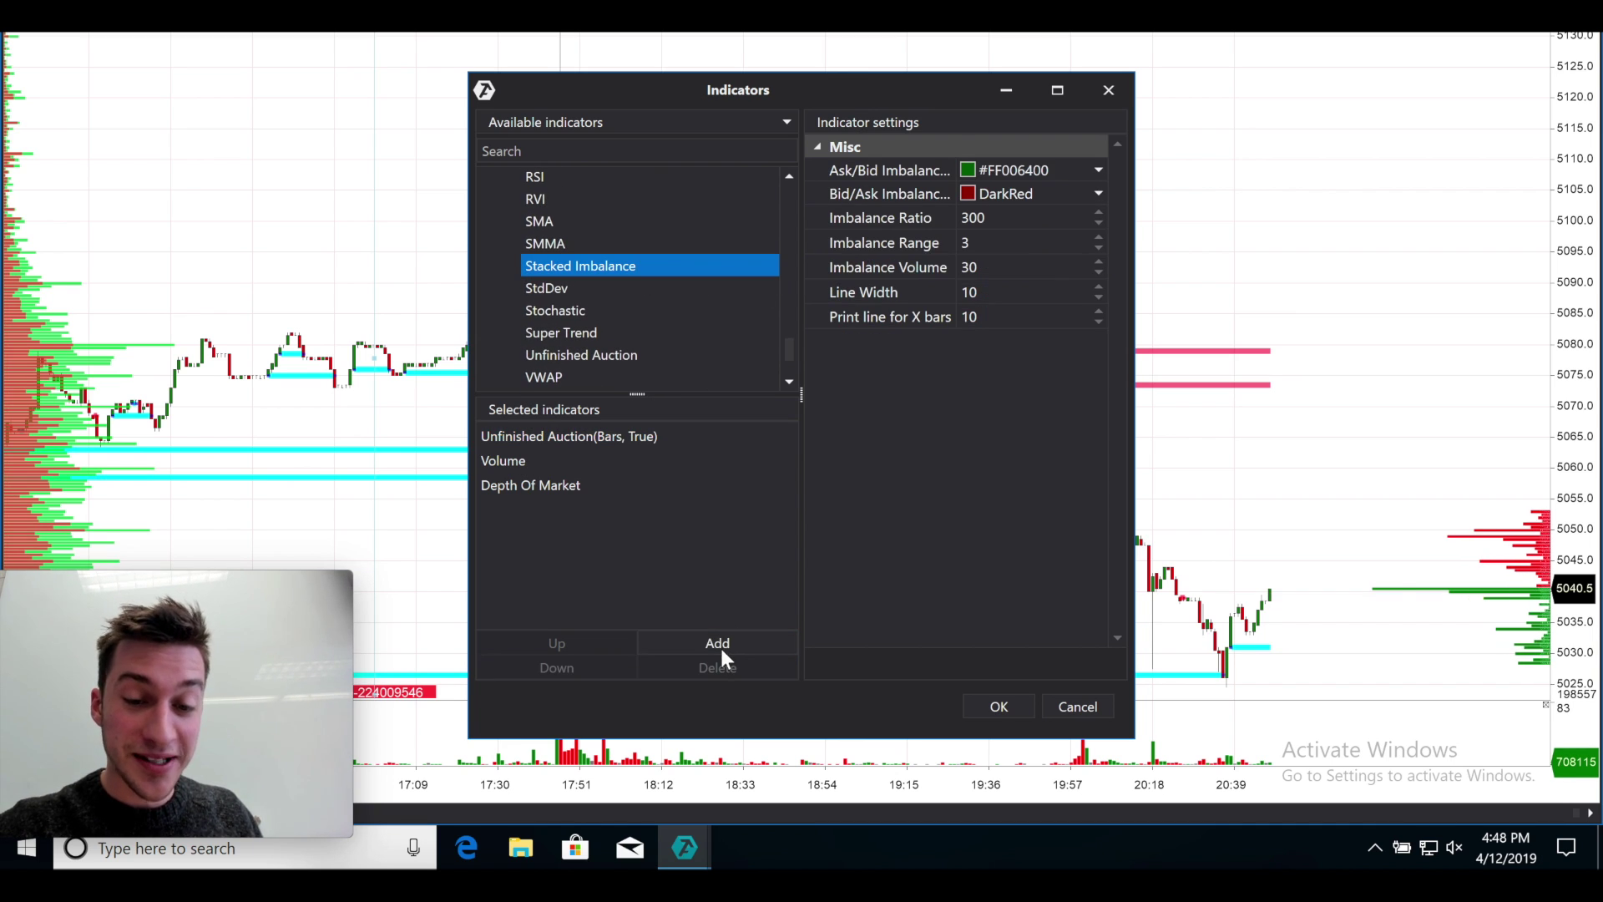
{"action": "left_click", "coordinate": [1019, 244]}
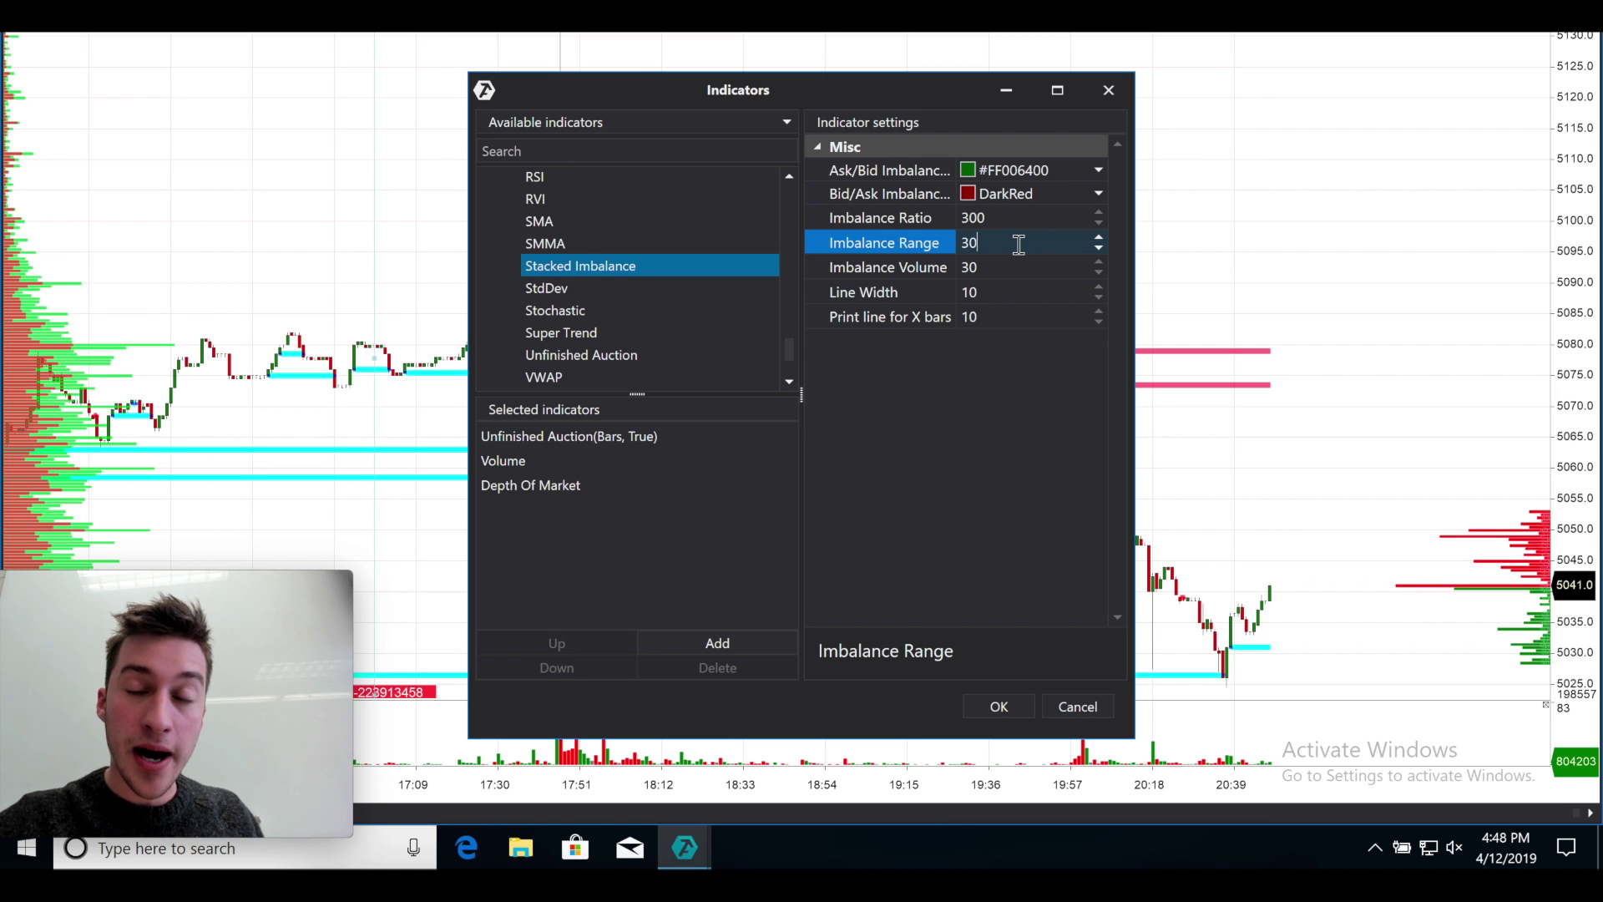
{"action": "type", "text": "000"}
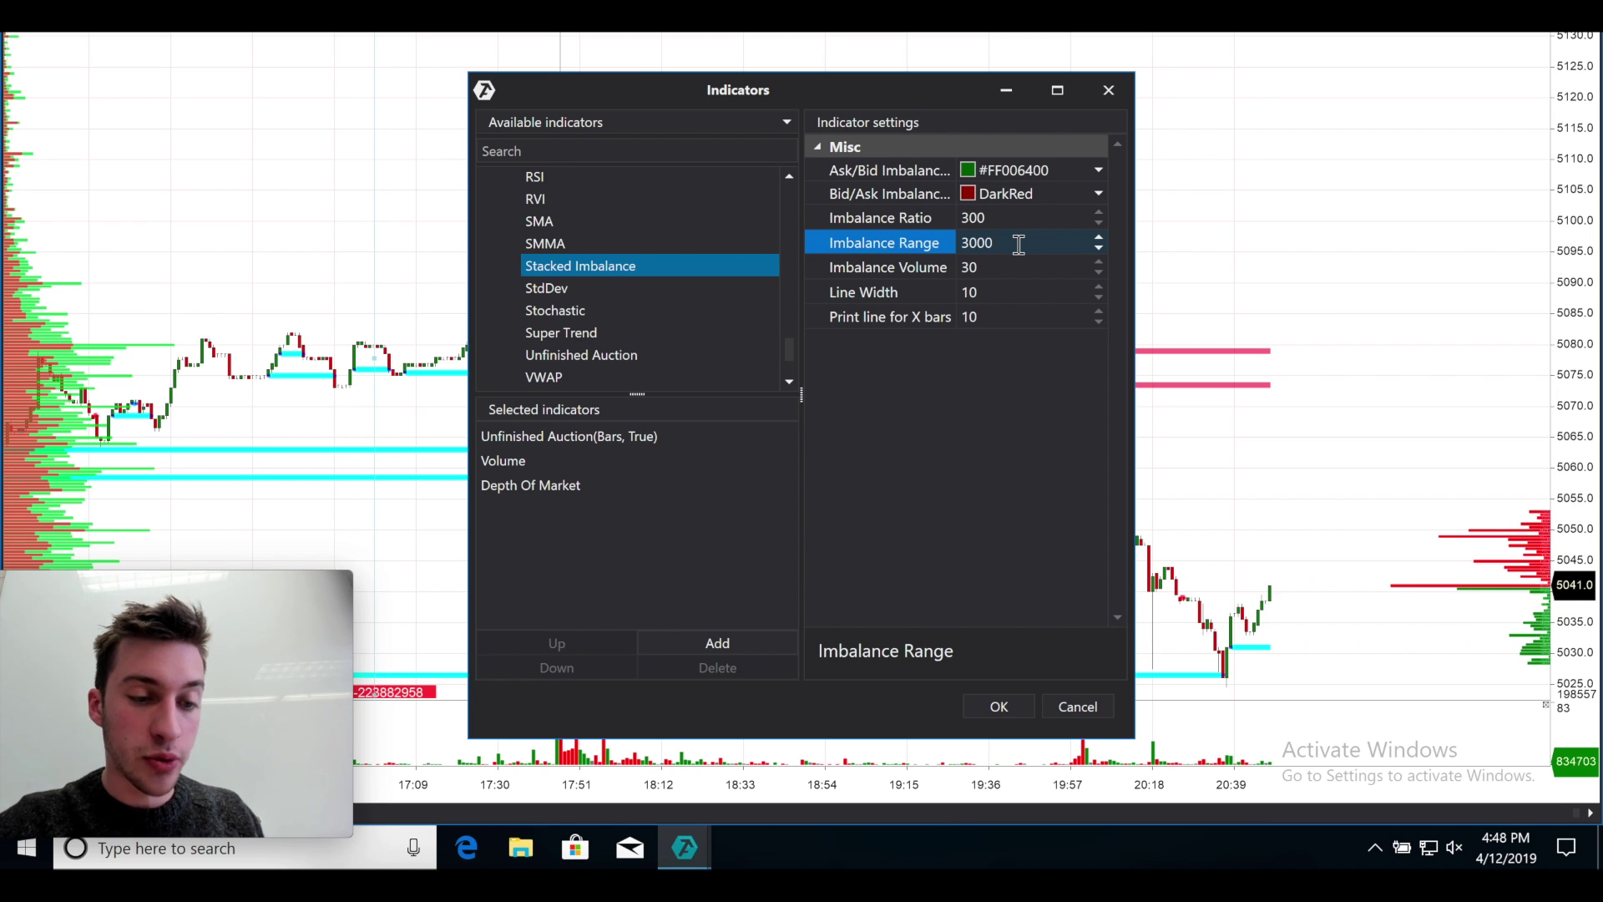
{"action": "type", "text": "00"}
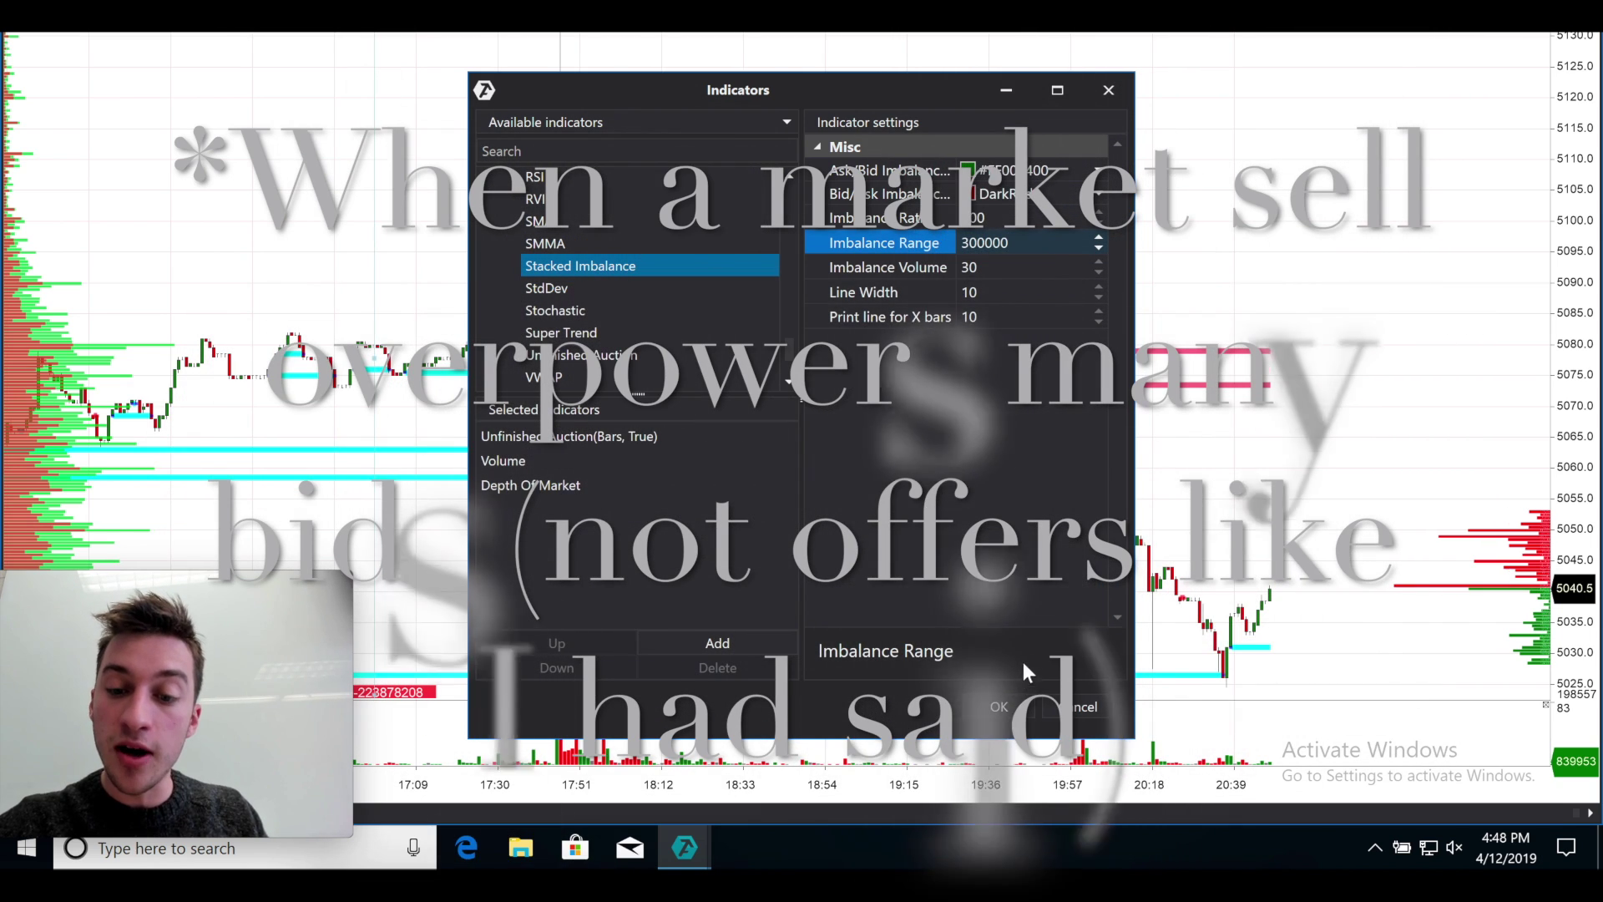
Apply the indicator settings and close the Indicators window
{"action": "left_click", "coordinate": [999, 707]}
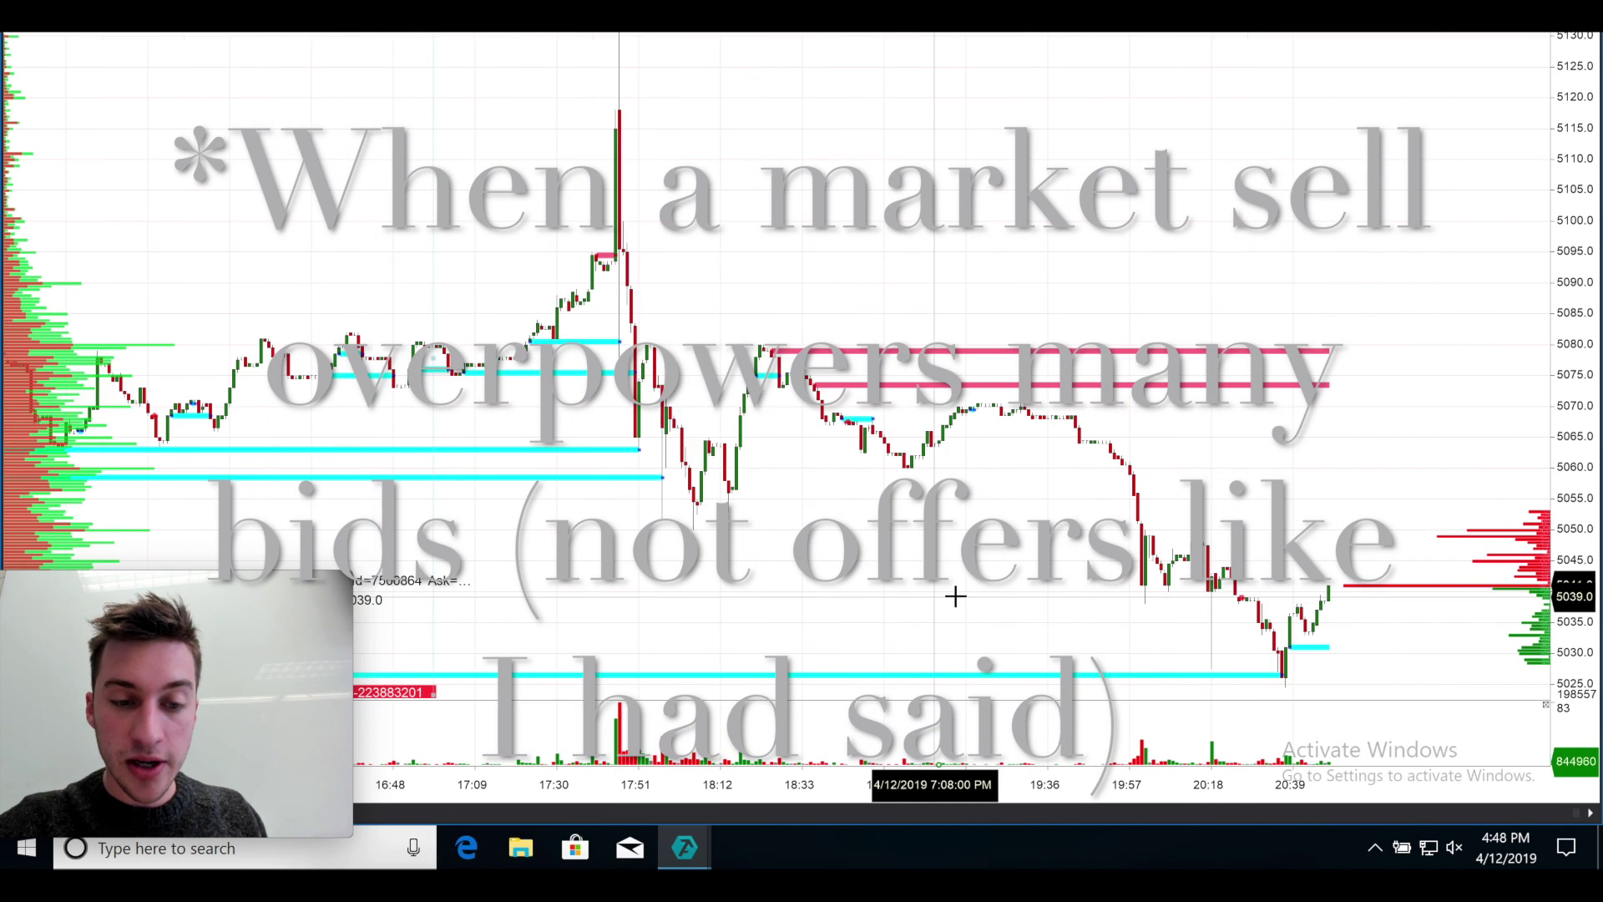
{"action": "scroll", "coordinate": [969, 593], "scroll_direction": "up", "scroll_amount": 3}
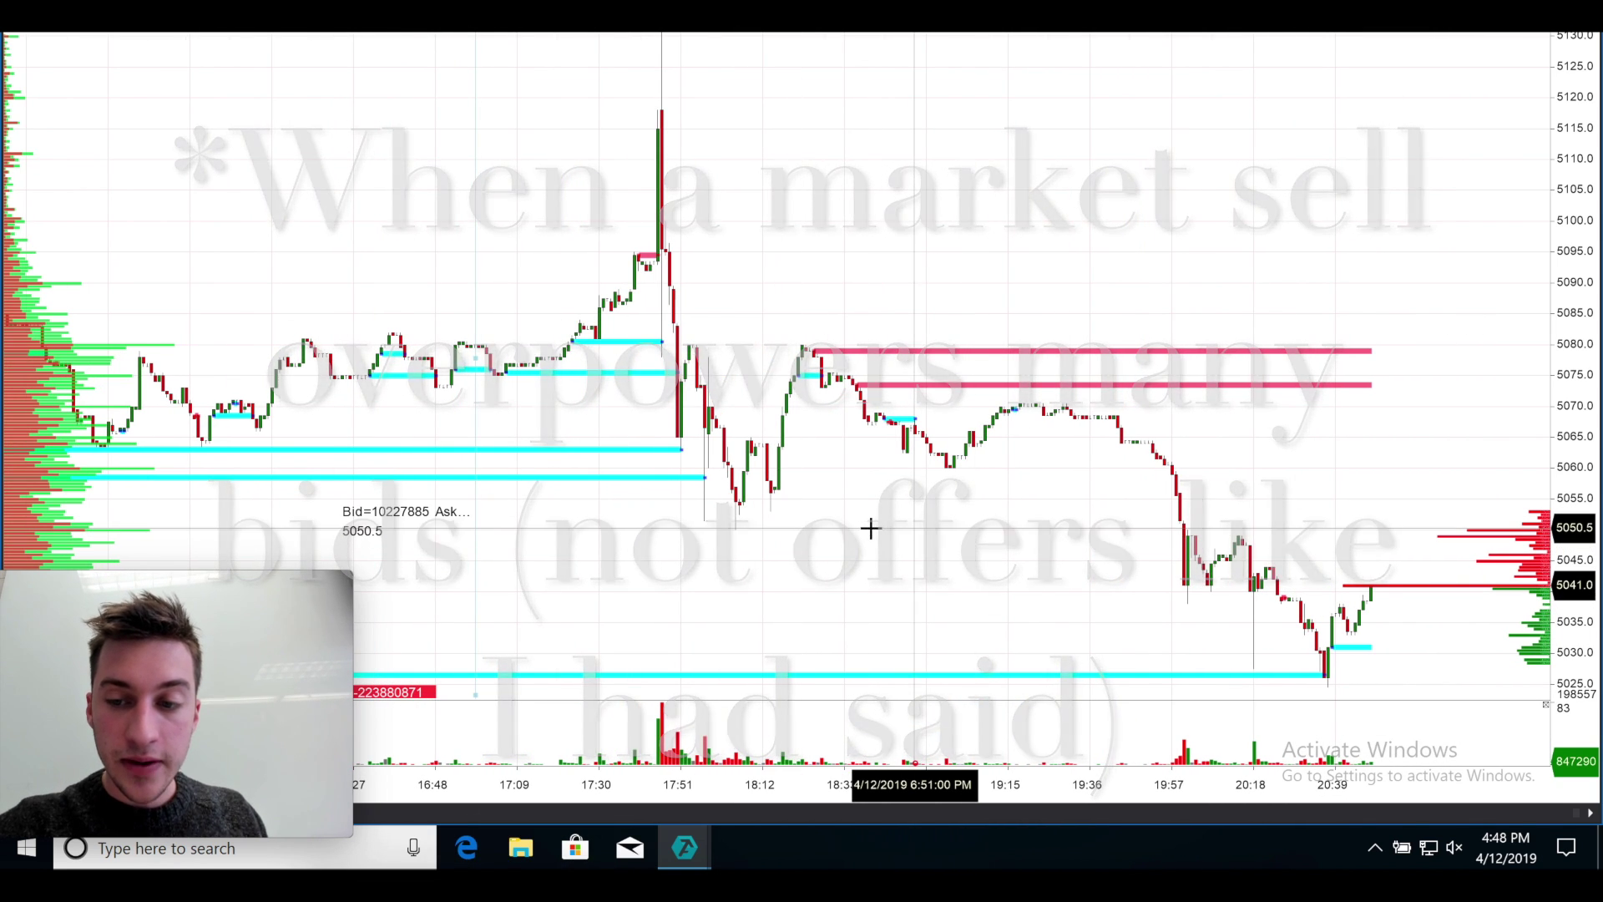
{"action": "scroll", "coordinate": [835, 533], "scroll_direction": "down", "scroll_amount": 3}
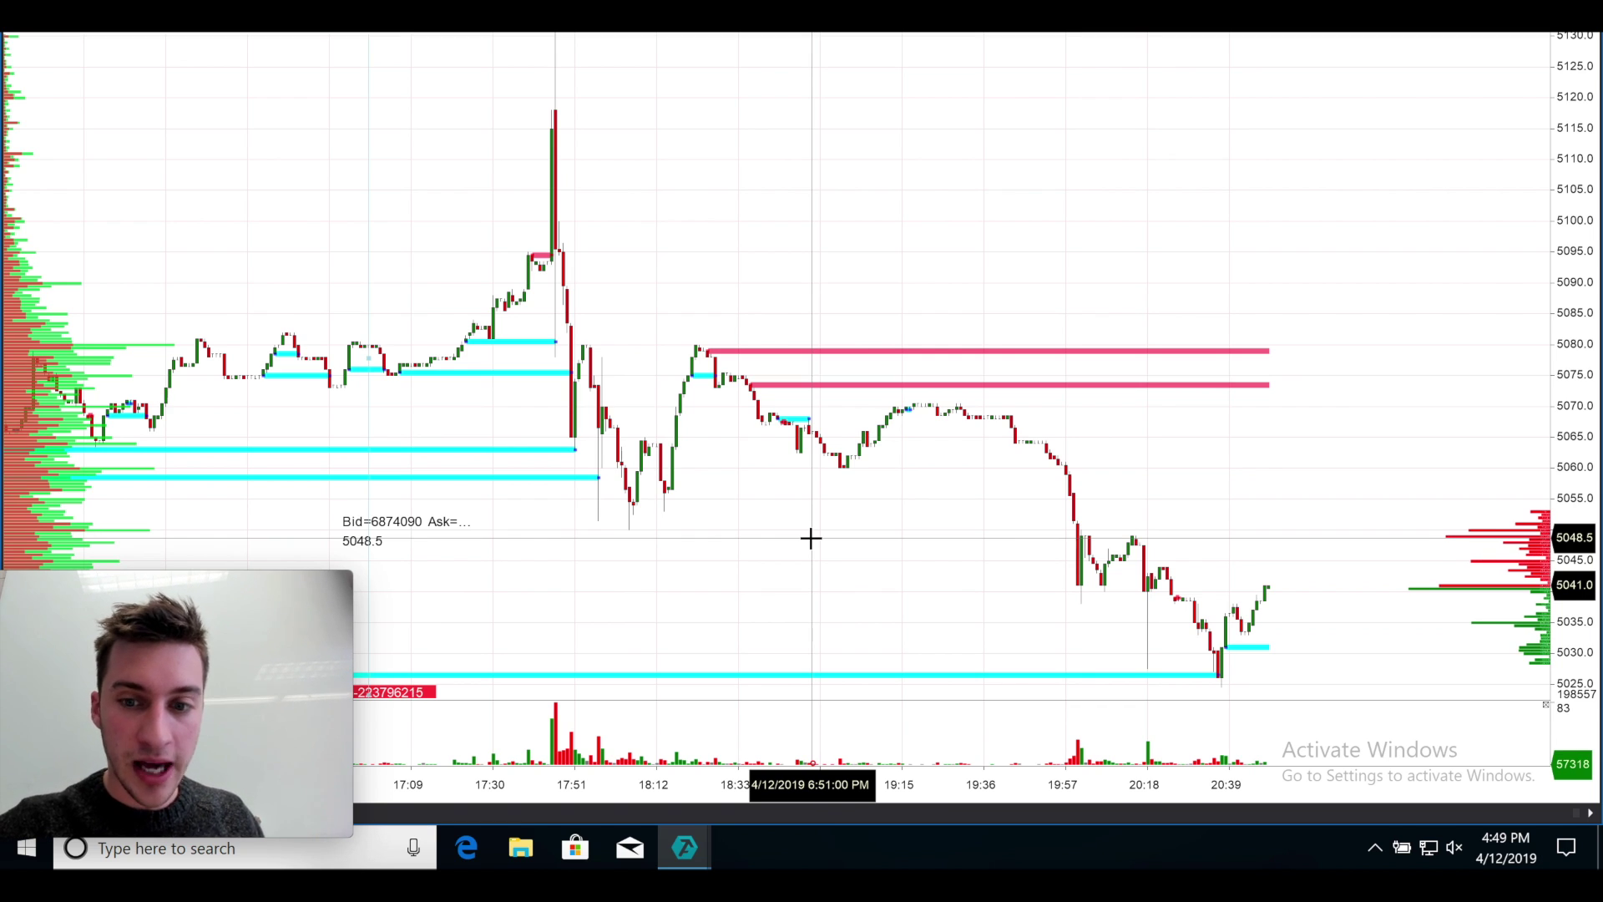
{"action": "scroll", "coordinate": [795, 539], "scroll_direction": "down", "scroll_amount": 1}
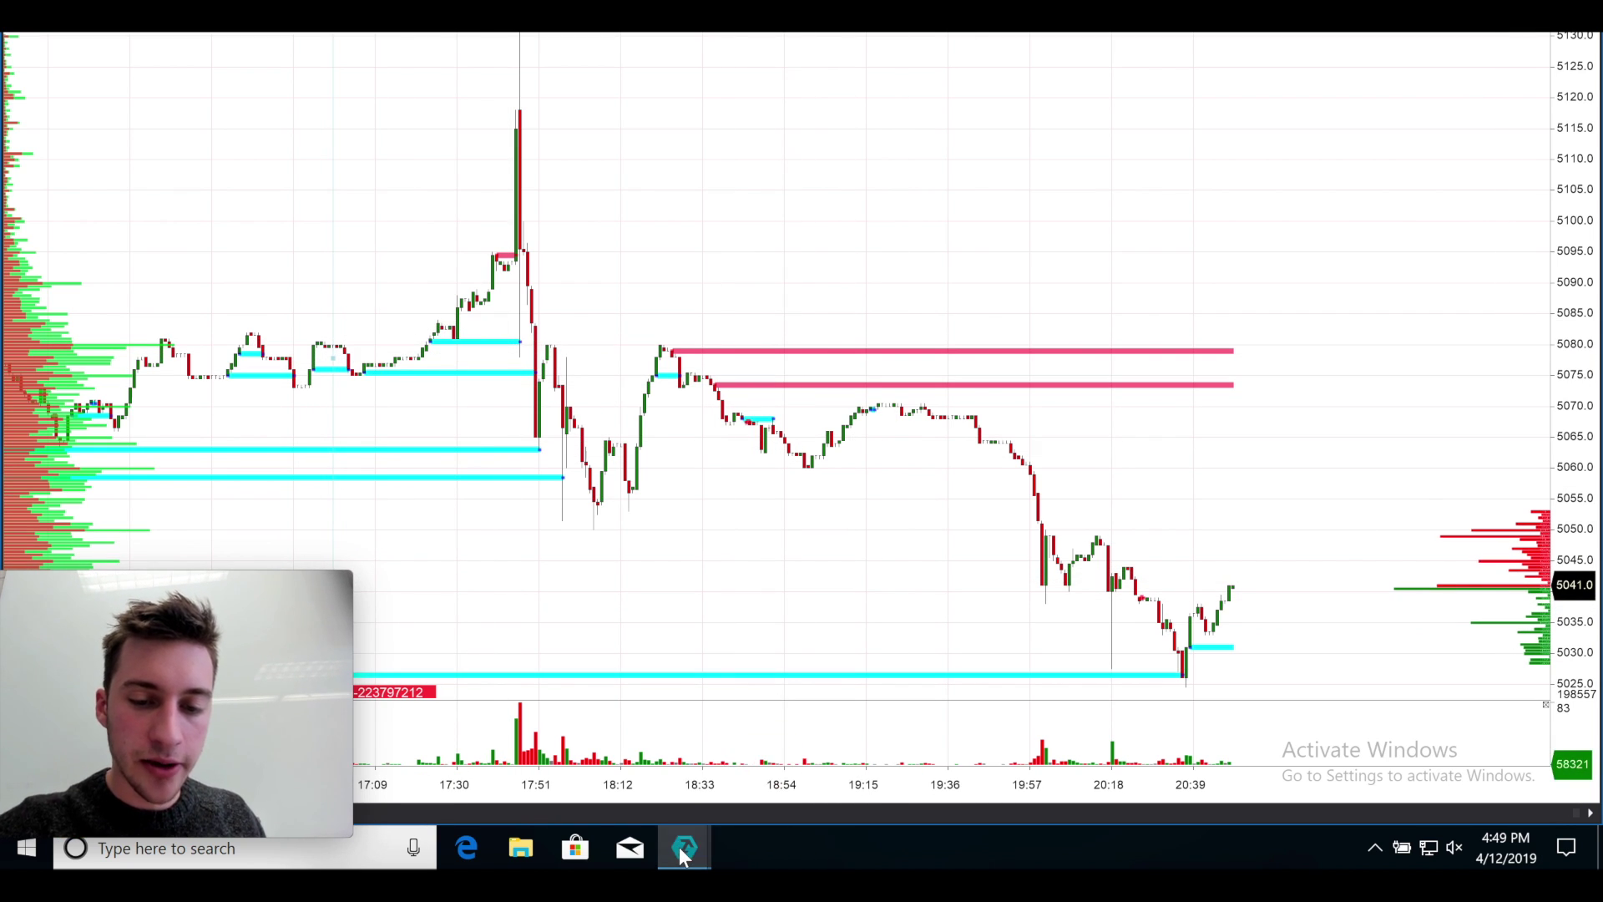
Visit the main Positions window, then bring the XBTUSD chart back to the front
{"action": "mouse_move", "coordinate": [678, 846]}
{"action": "left_click", "coordinate": [561, 764]}
{"action": "left_click", "coordinate": [802, 559]}
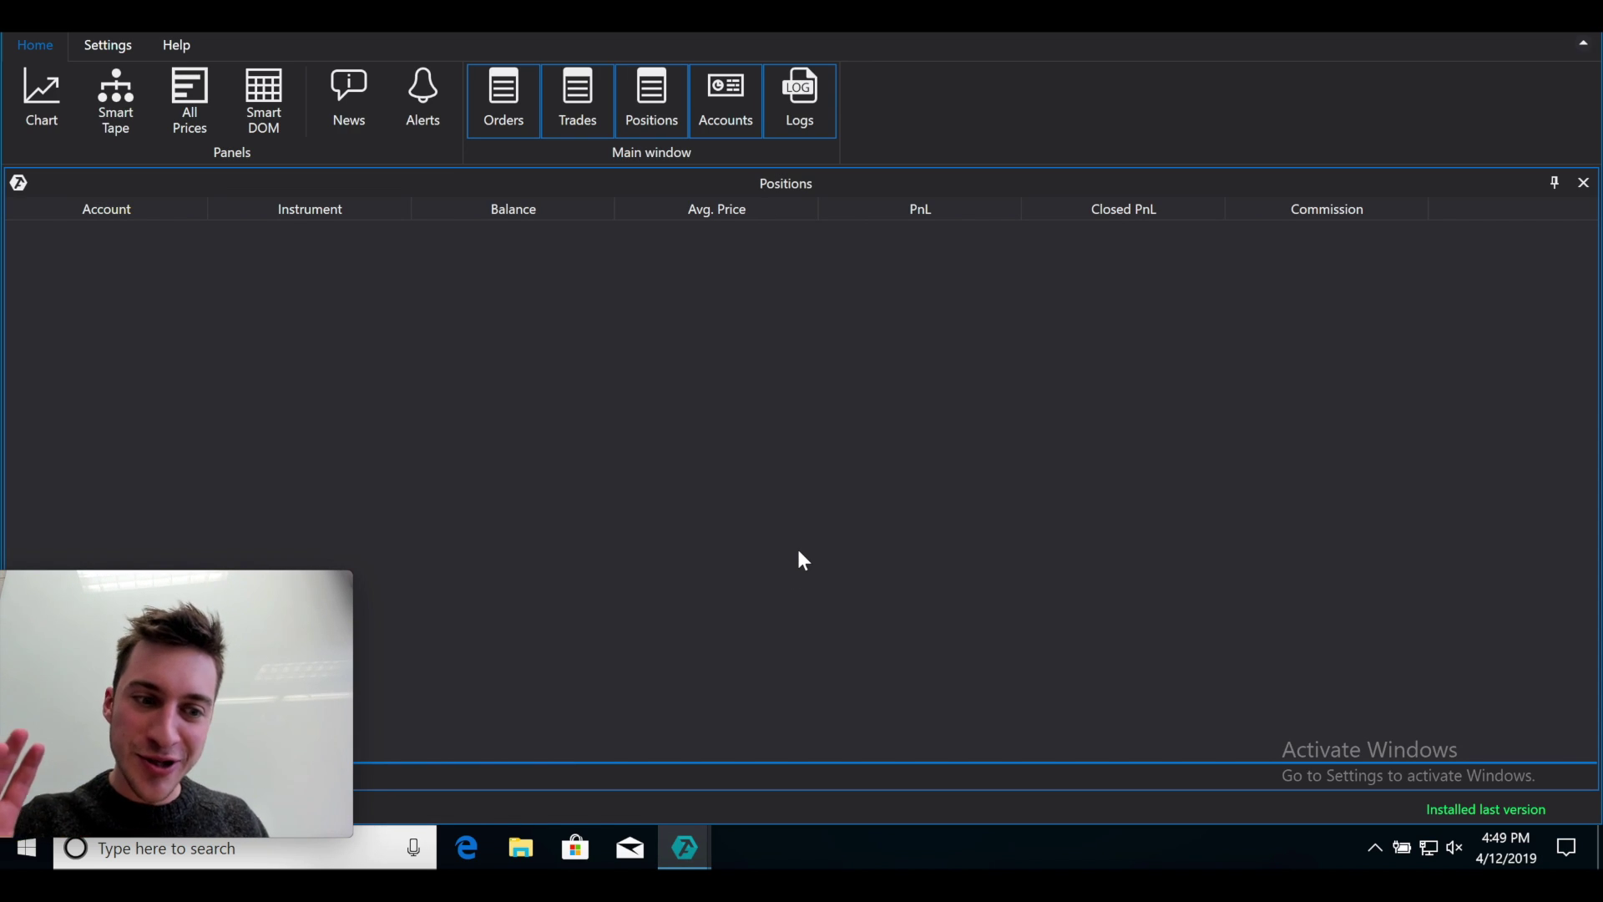
{"action": "mouse_move", "coordinate": [684, 844]}
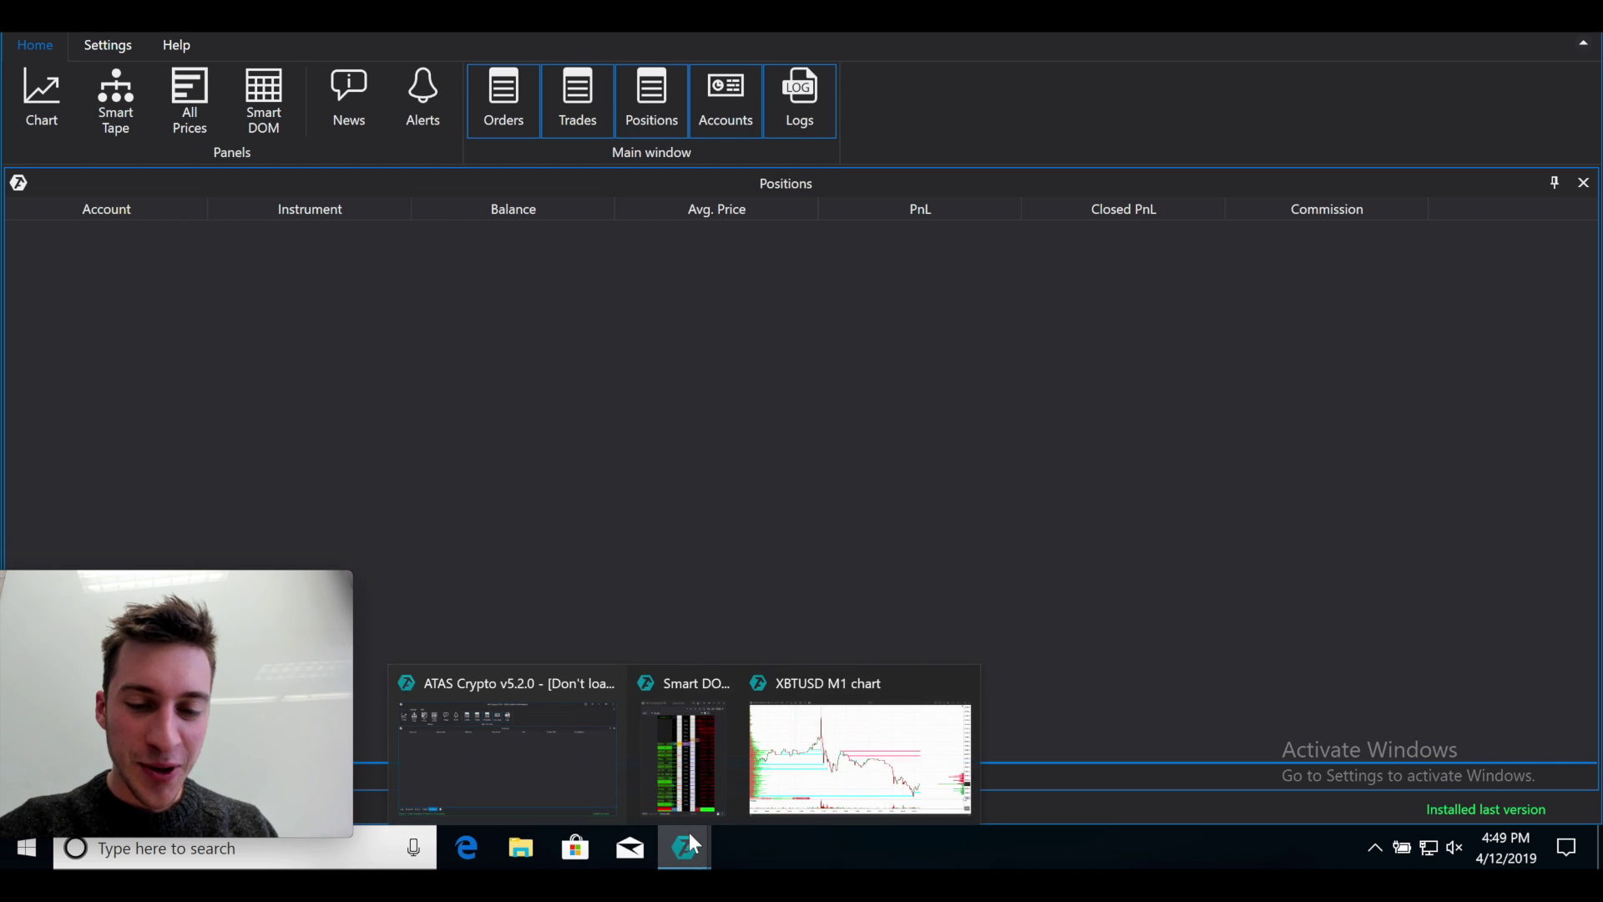
{"action": "left_click", "coordinate": [785, 735]}
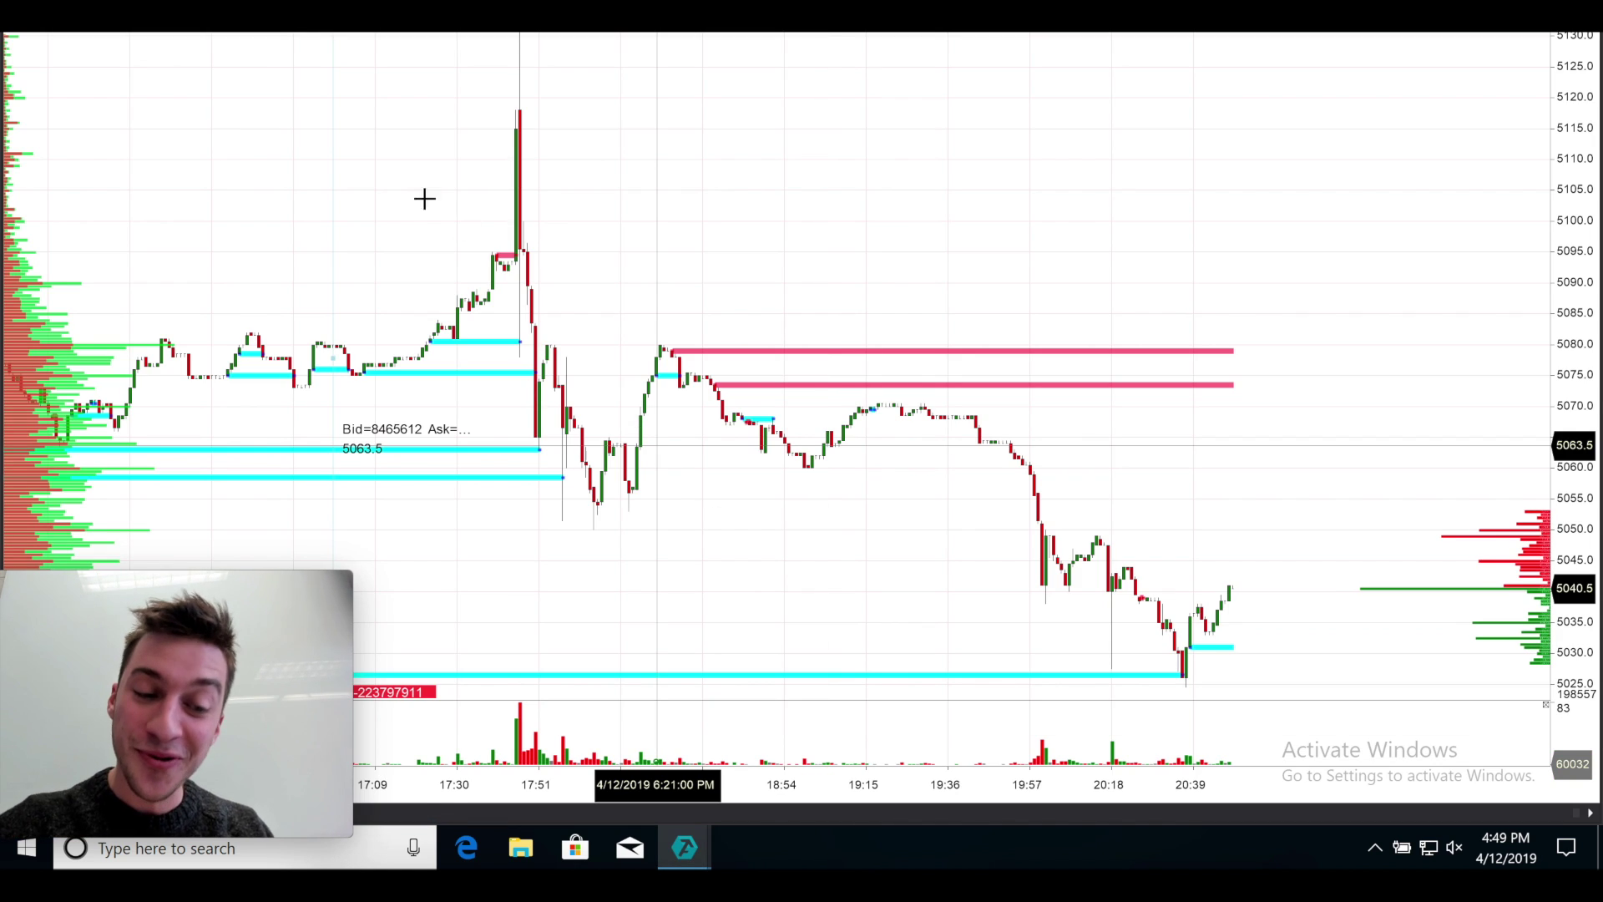
Switch the XBTUSD chart style to Clusters and scroll through the footprint bars
{"action": "left_click", "coordinate": [264, 33]}
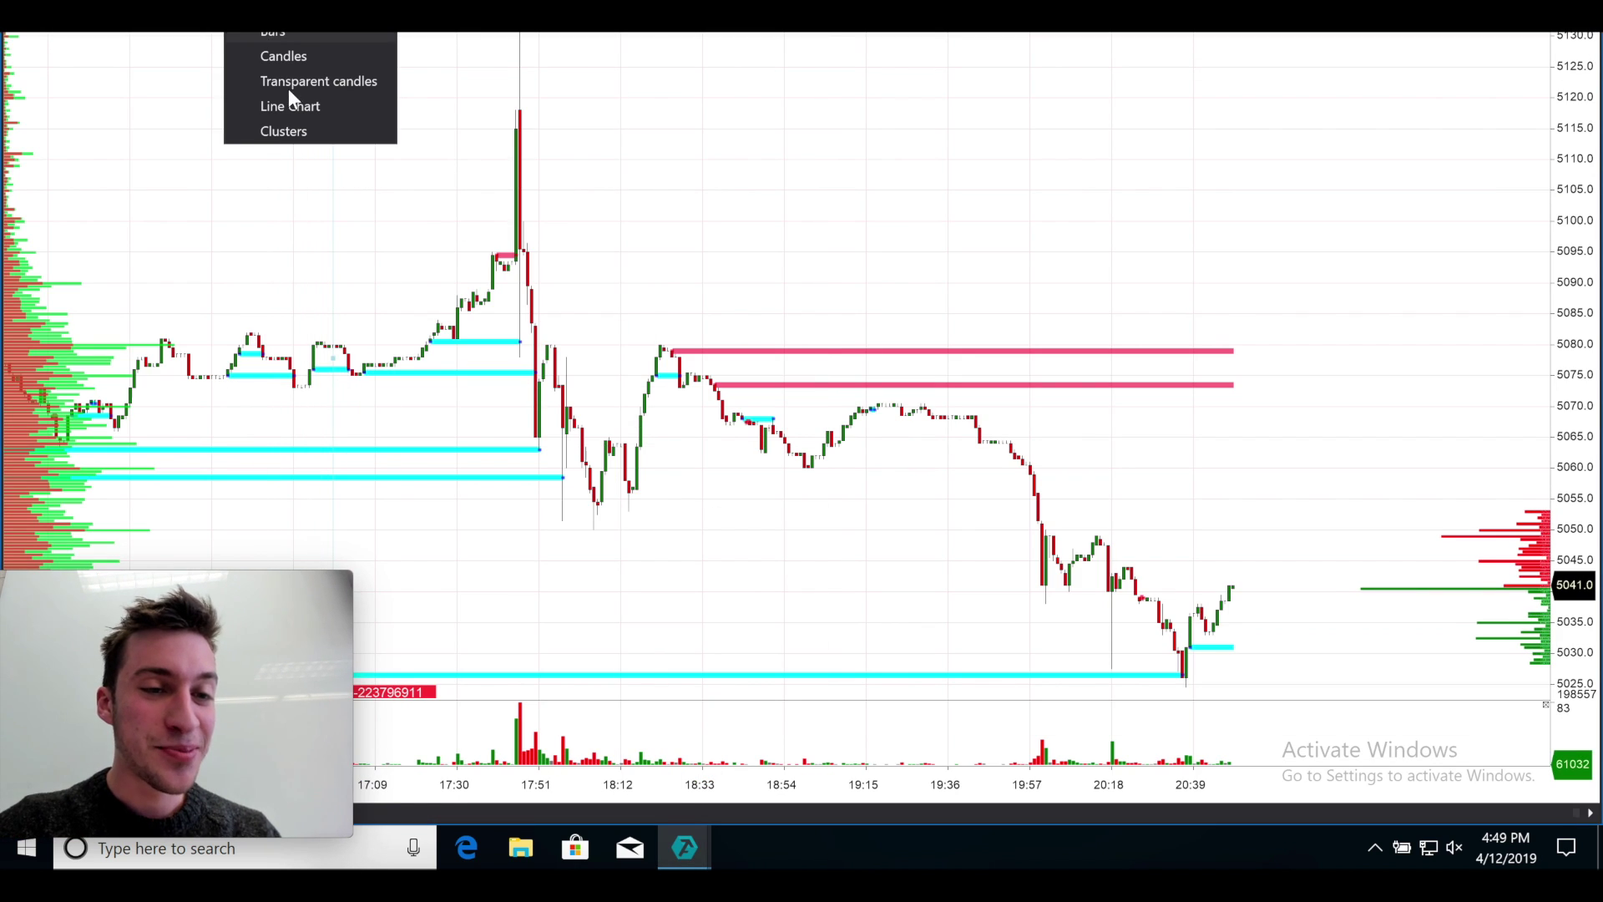
{"action": "left_click", "coordinate": [303, 133]}
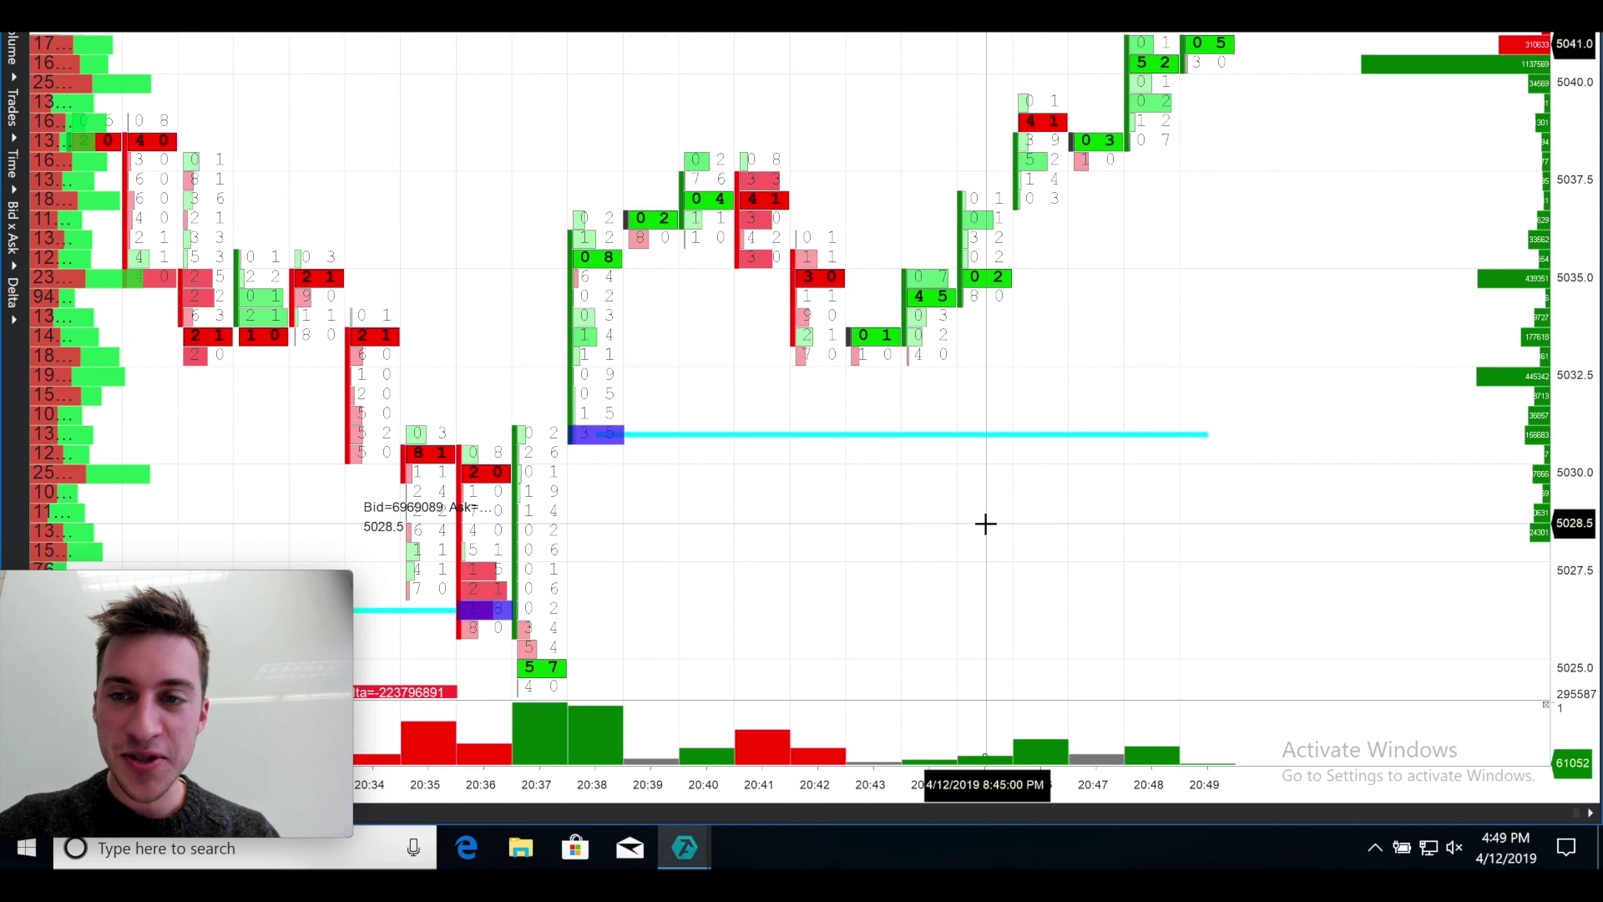
{"action": "scroll", "coordinate": [985, 524], "scroll_direction": "up", "scroll_amount": 10}
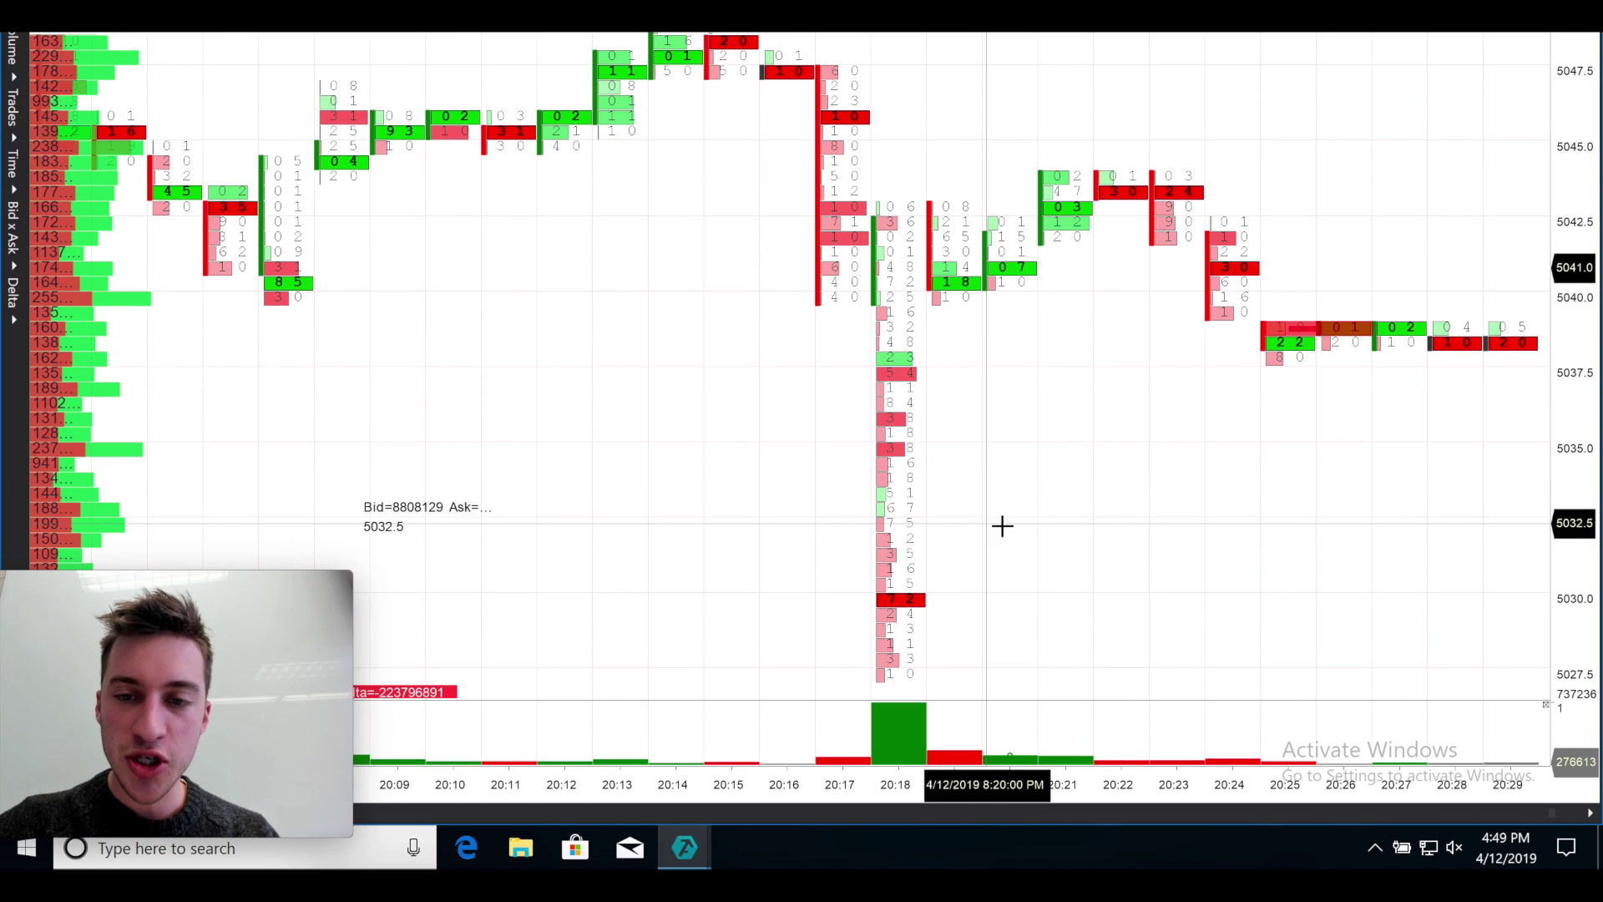
{"action": "scroll", "coordinate": [877, 533], "scroll_direction": "down", "scroll_amount": 2}
{"action": "scroll", "coordinate": [877, 533], "scroll_direction": "up", "scroll_amount": 3}
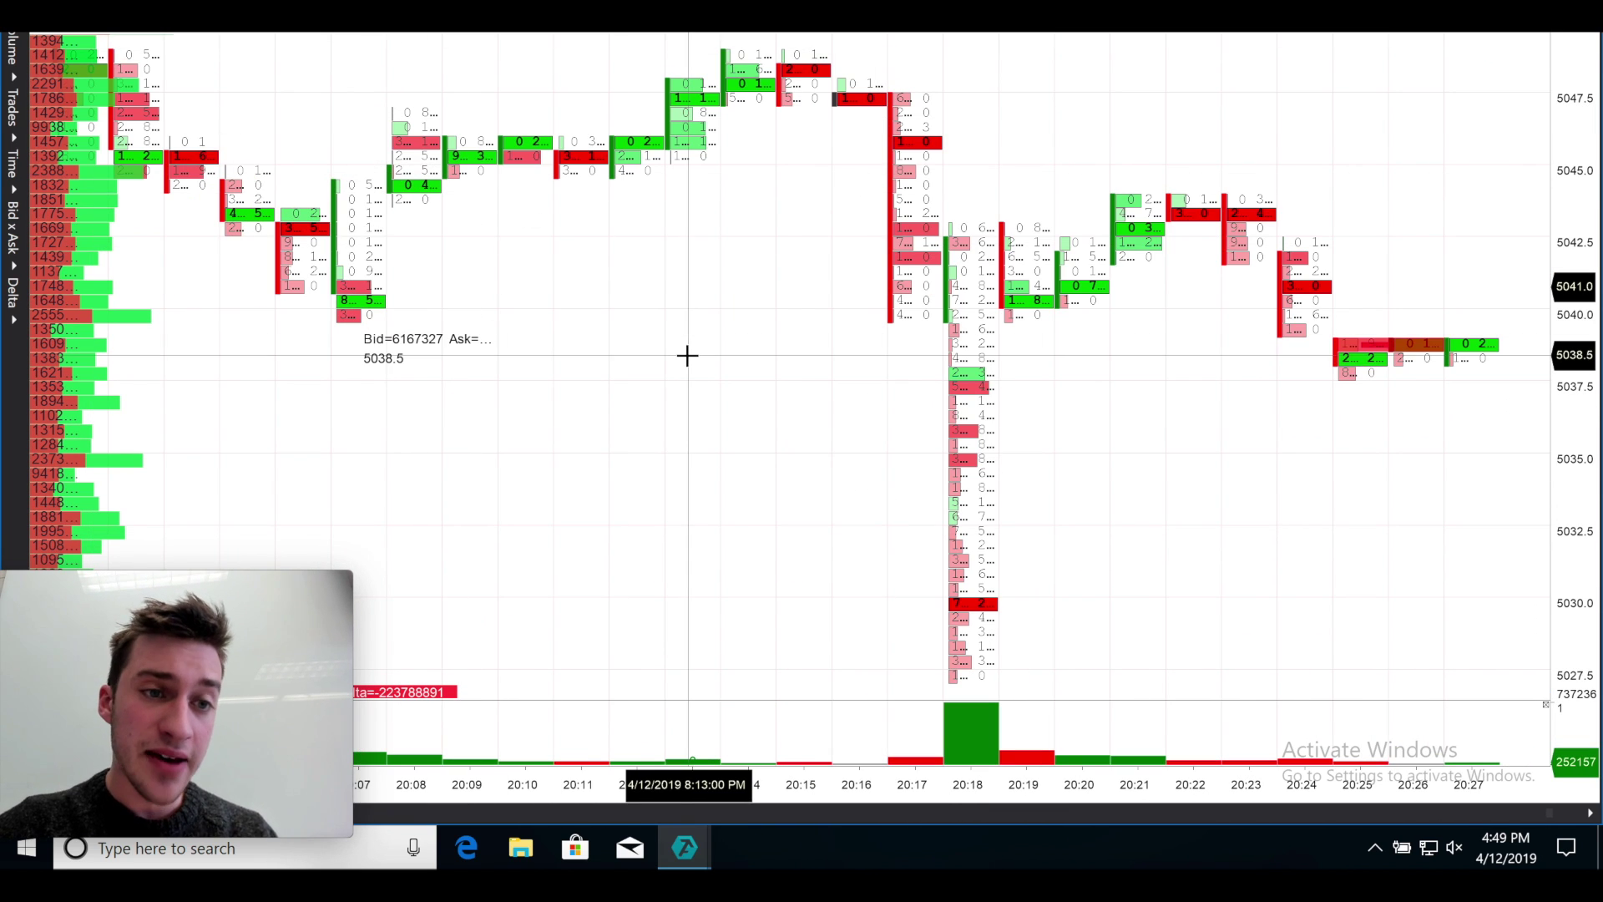
{"action": "scroll", "coordinate": [448, 354], "scroll_direction": "down", "scroll_amount": 5}
{"action": "scroll", "coordinate": [1043, 584], "scroll_direction": "down", "scroll_amount": 2}
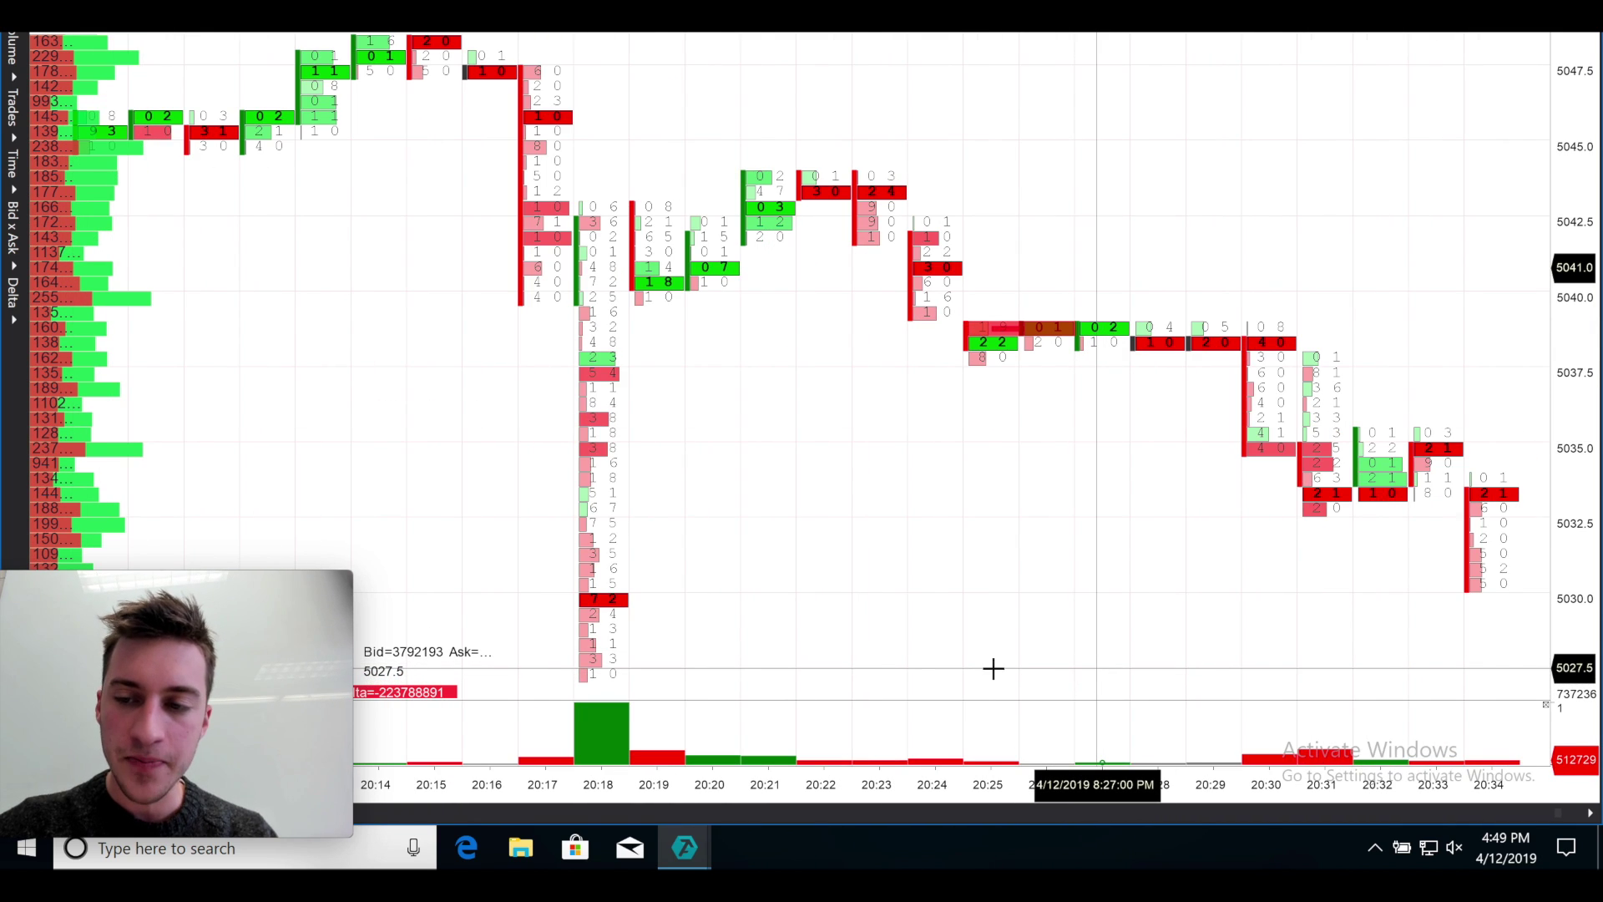
{"action": "scroll", "coordinate": [994, 668], "scroll_direction": "down", "scroll_amount": 15}
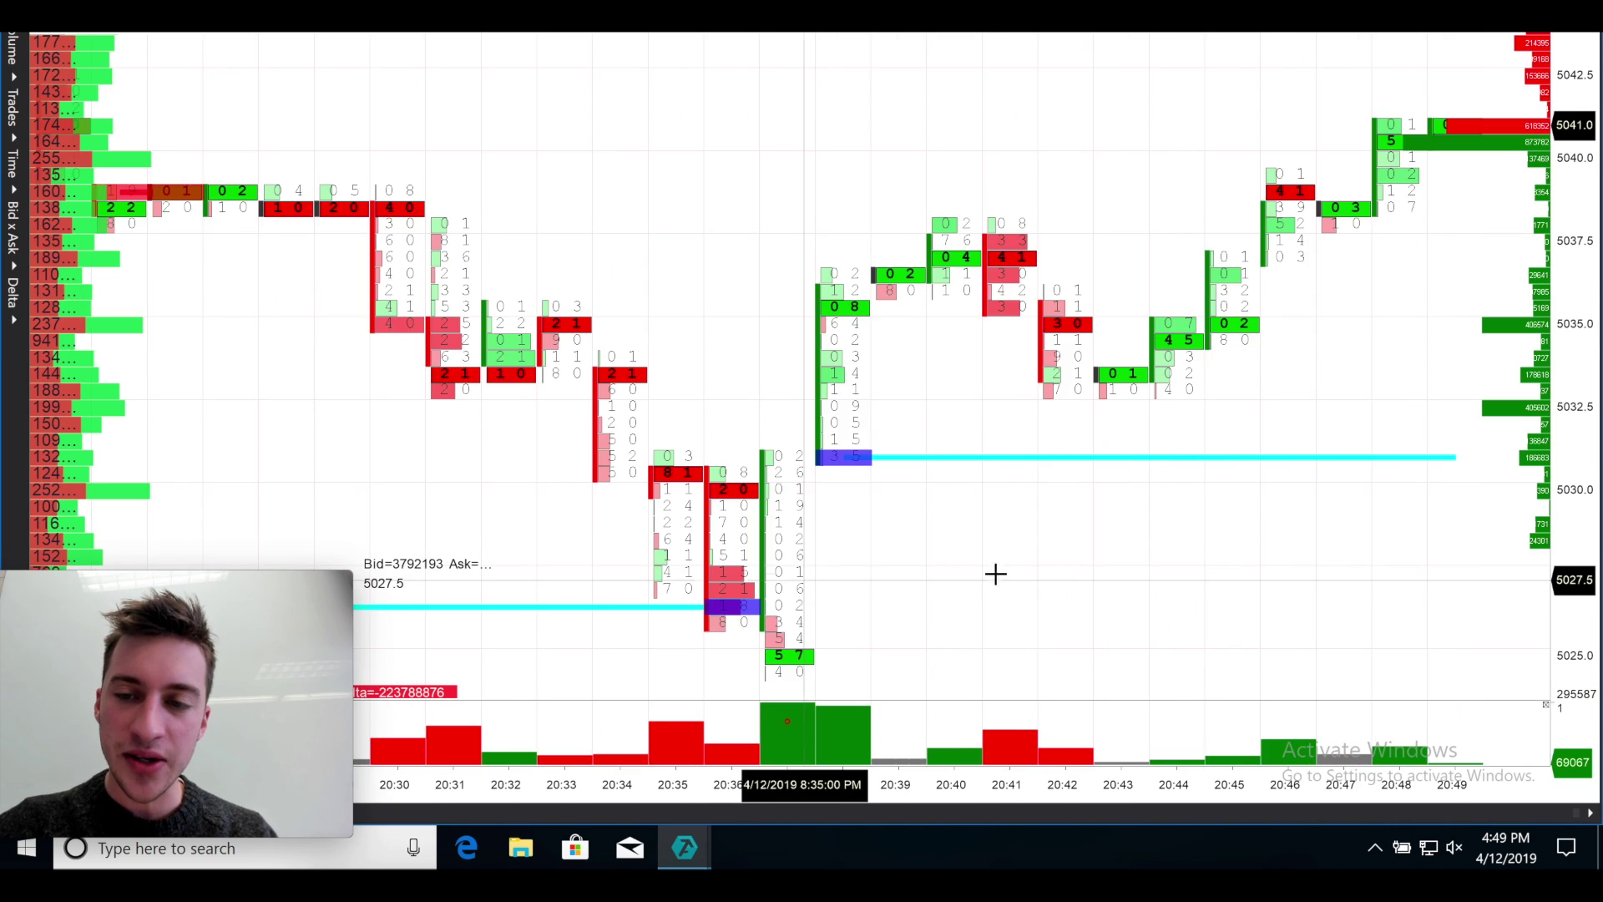
{"action": "scroll", "coordinate": [1105, 565], "scroll_direction": "down", "scroll_amount": 5}
{"action": "scroll", "coordinate": [1077, 565], "scroll_direction": "up", "scroll_amount": 3}
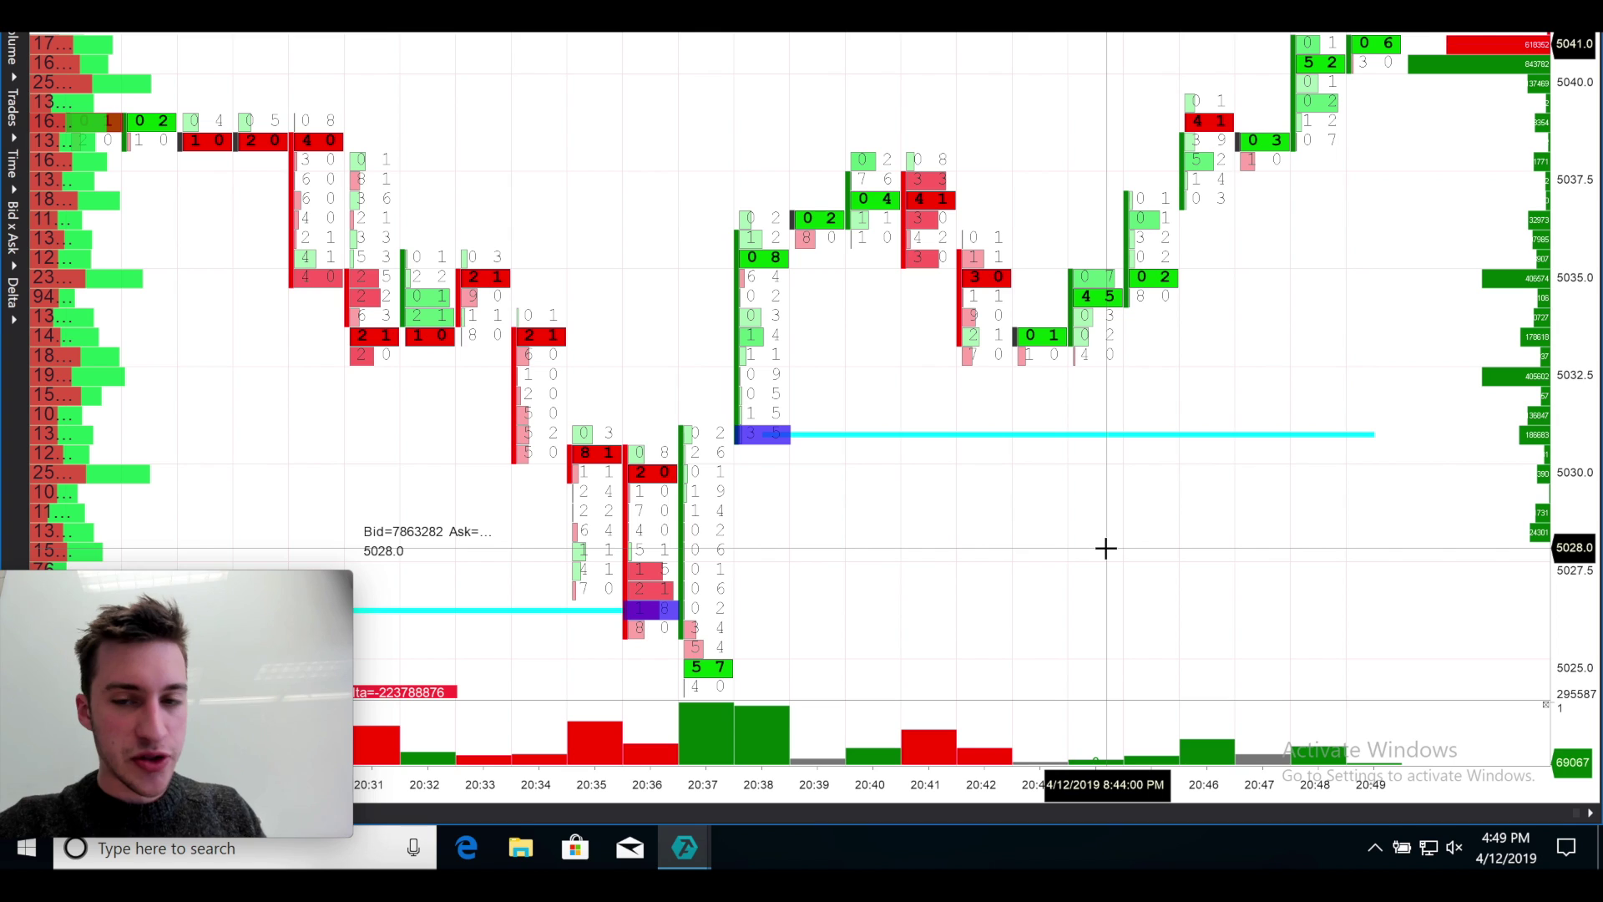
{"action": "scroll", "coordinate": [1102, 548], "scroll_direction": "down", "scroll_amount": 6}
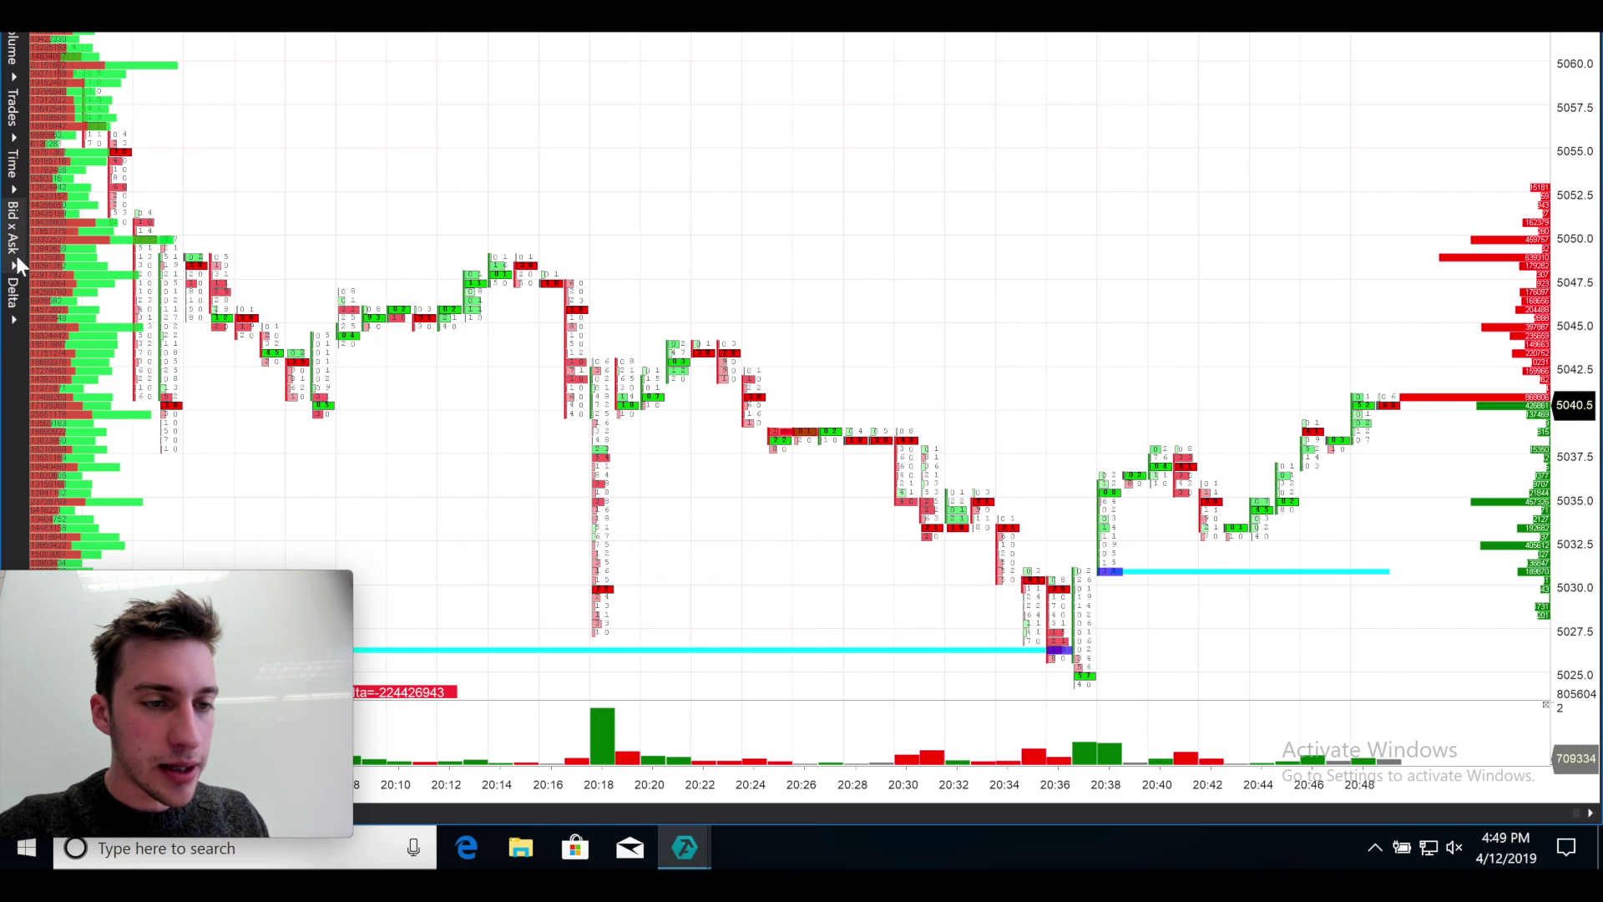
{"action": "left_click", "coordinate": [15, 259]}
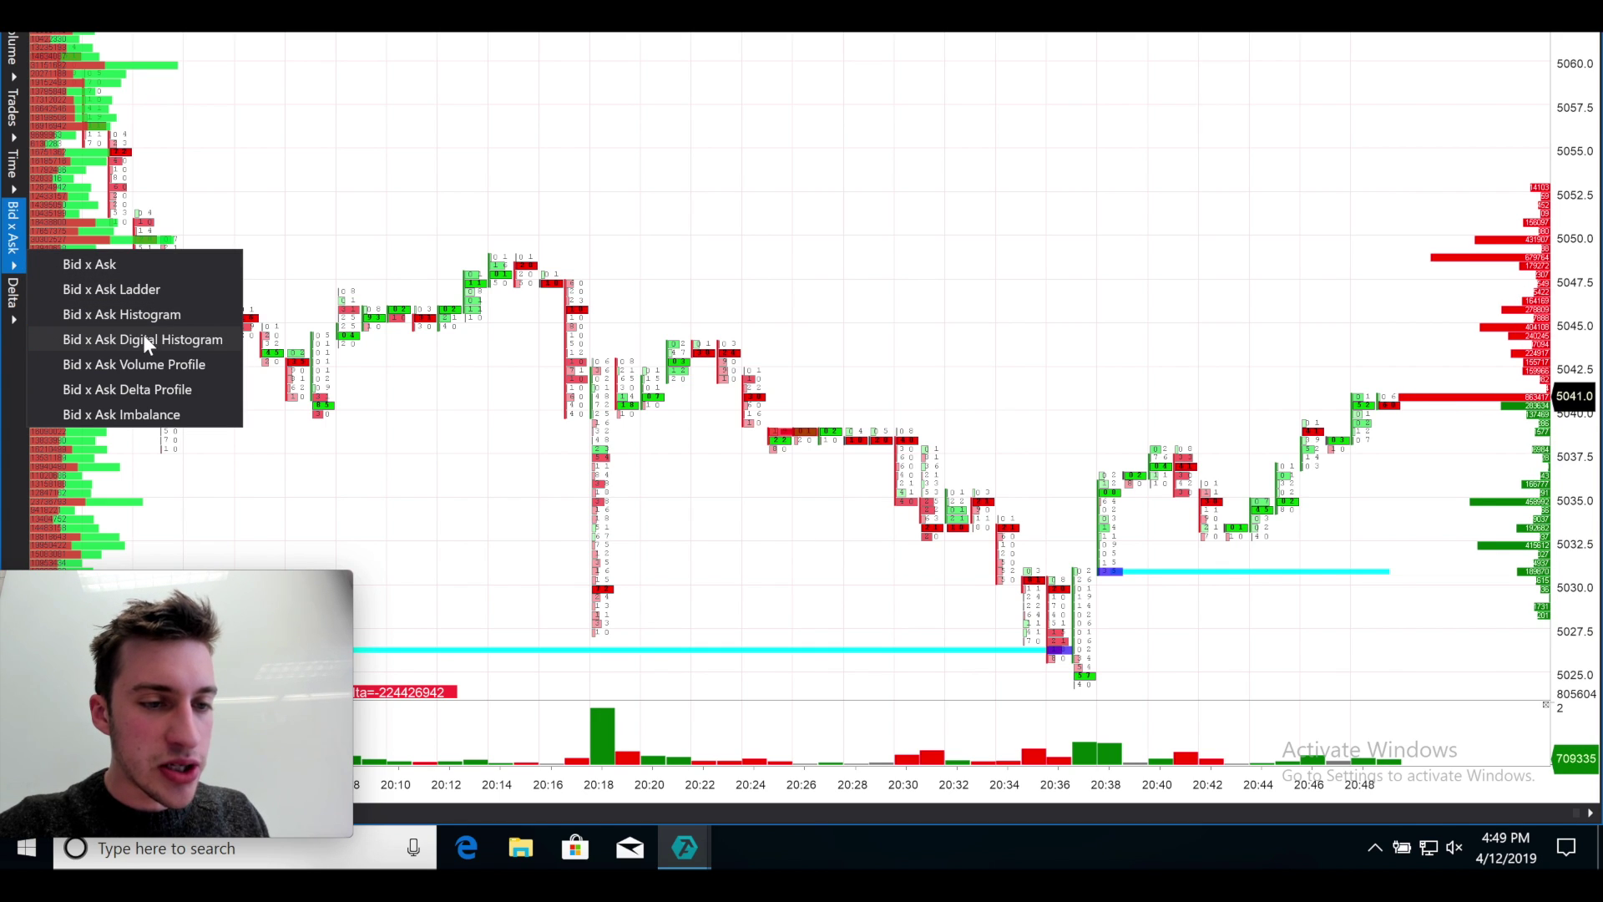
Show Bid x Ask as a Digital Histogram and set trades to Delta Colored Trades
{"action": "left_click", "coordinate": [133, 339]}
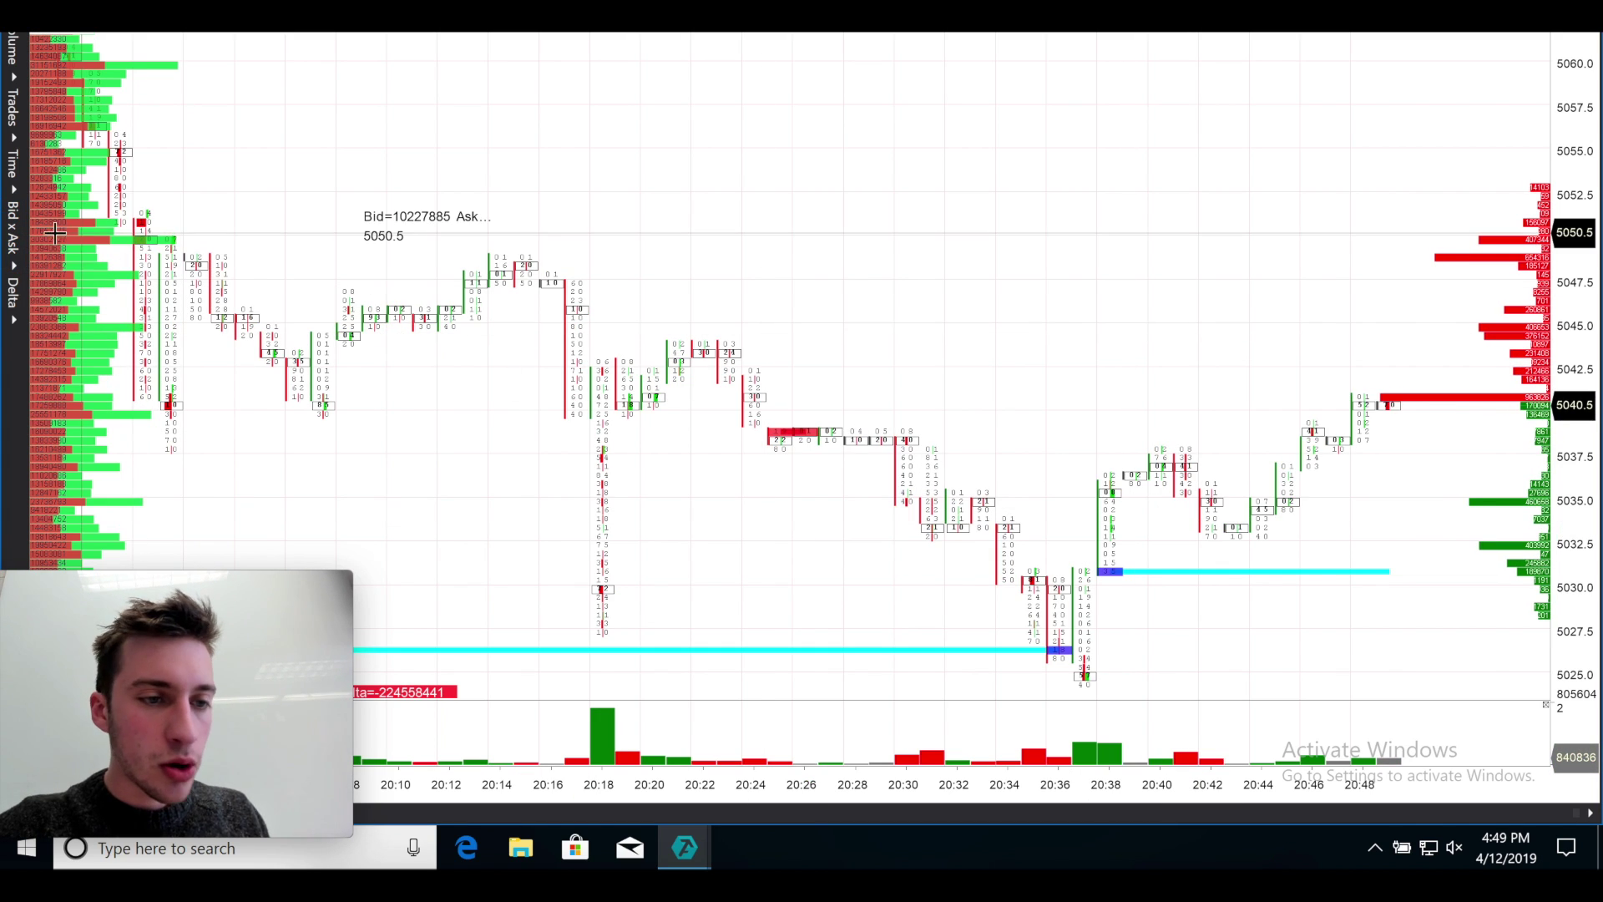
{"action": "left_click", "coordinate": [13, 108]}
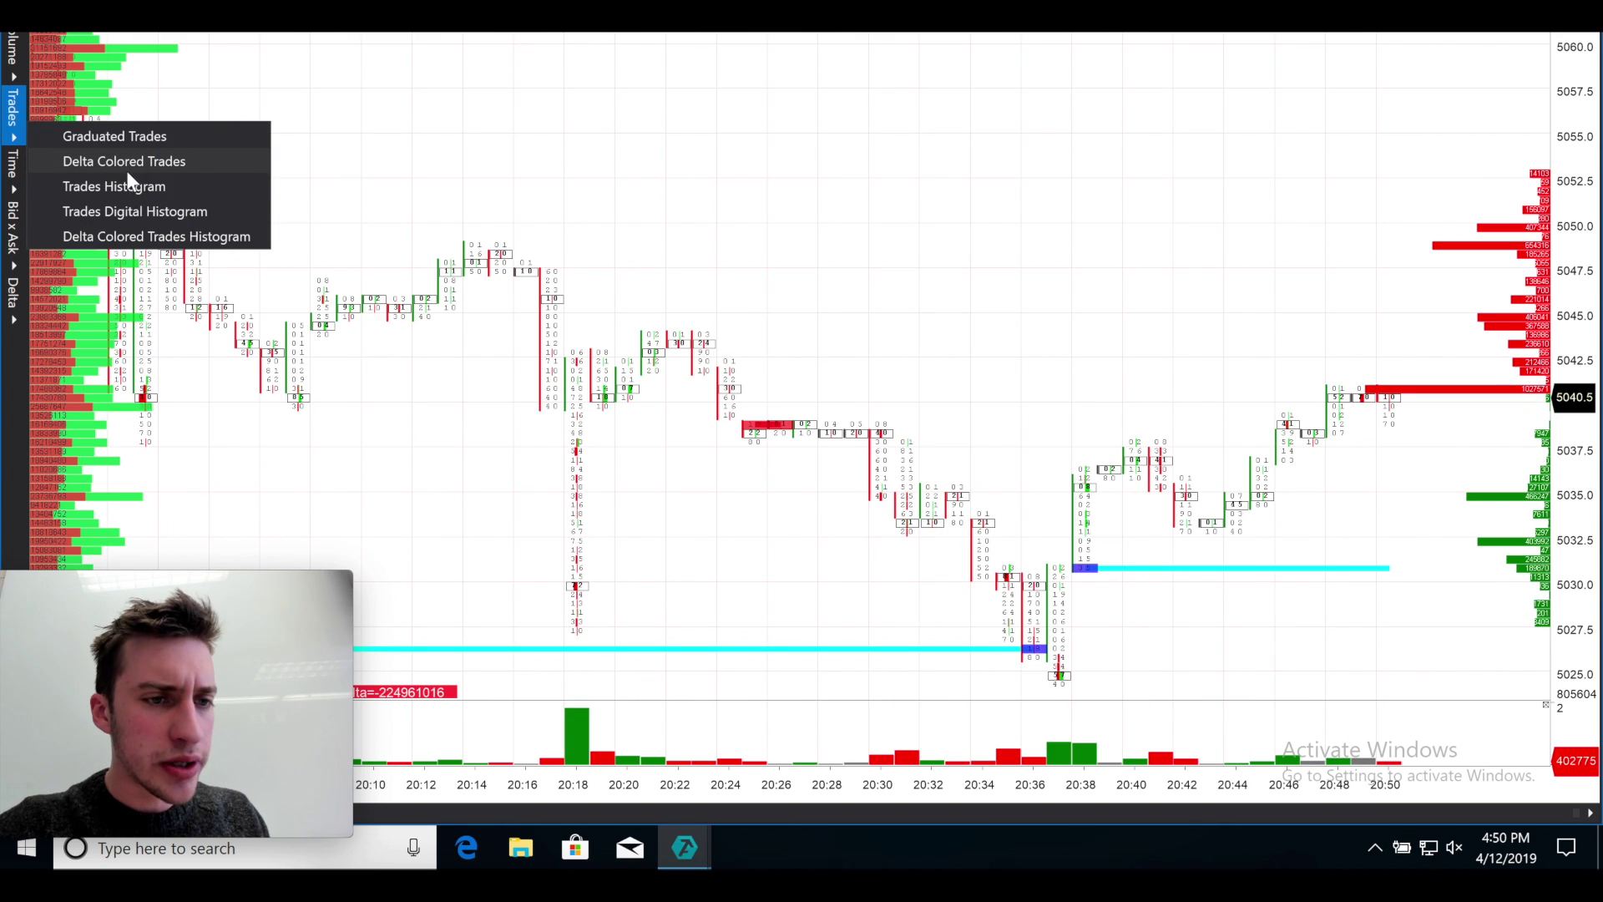
{"action": "left_click", "coordinate": [157, 163]}
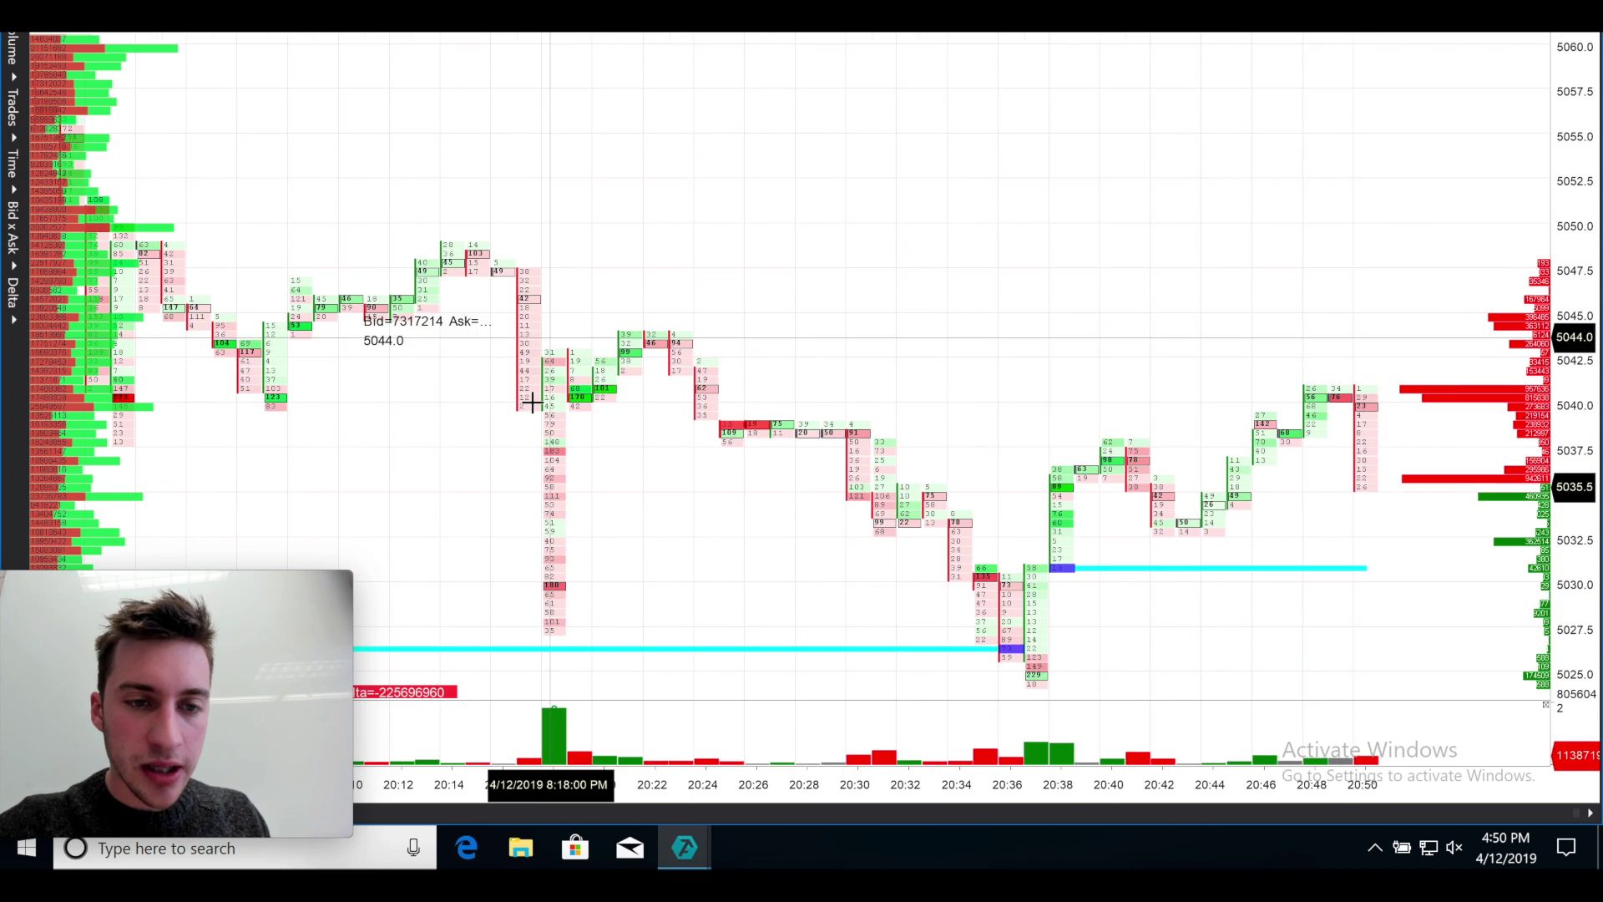
{"action": "scroll", "coordinate": [532, 403], "scroll_direction": "up", "scroll_amount": 3}
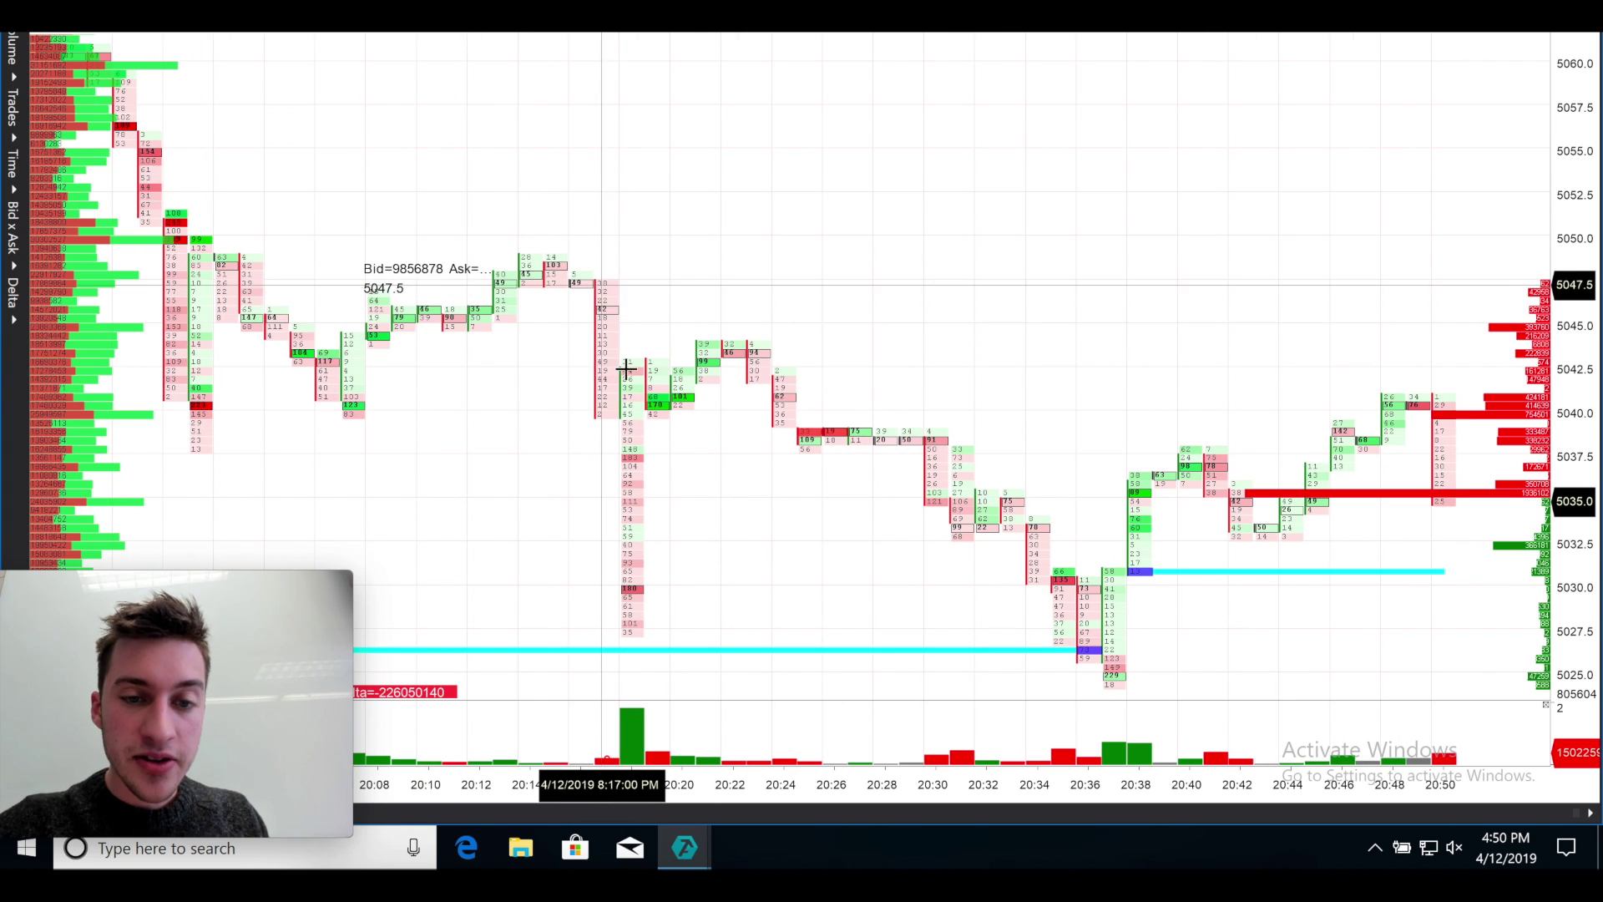
{"action": "scroll", "coordinate": [705, 368], "scroll_direction": "down", "scroll_amount": 3}
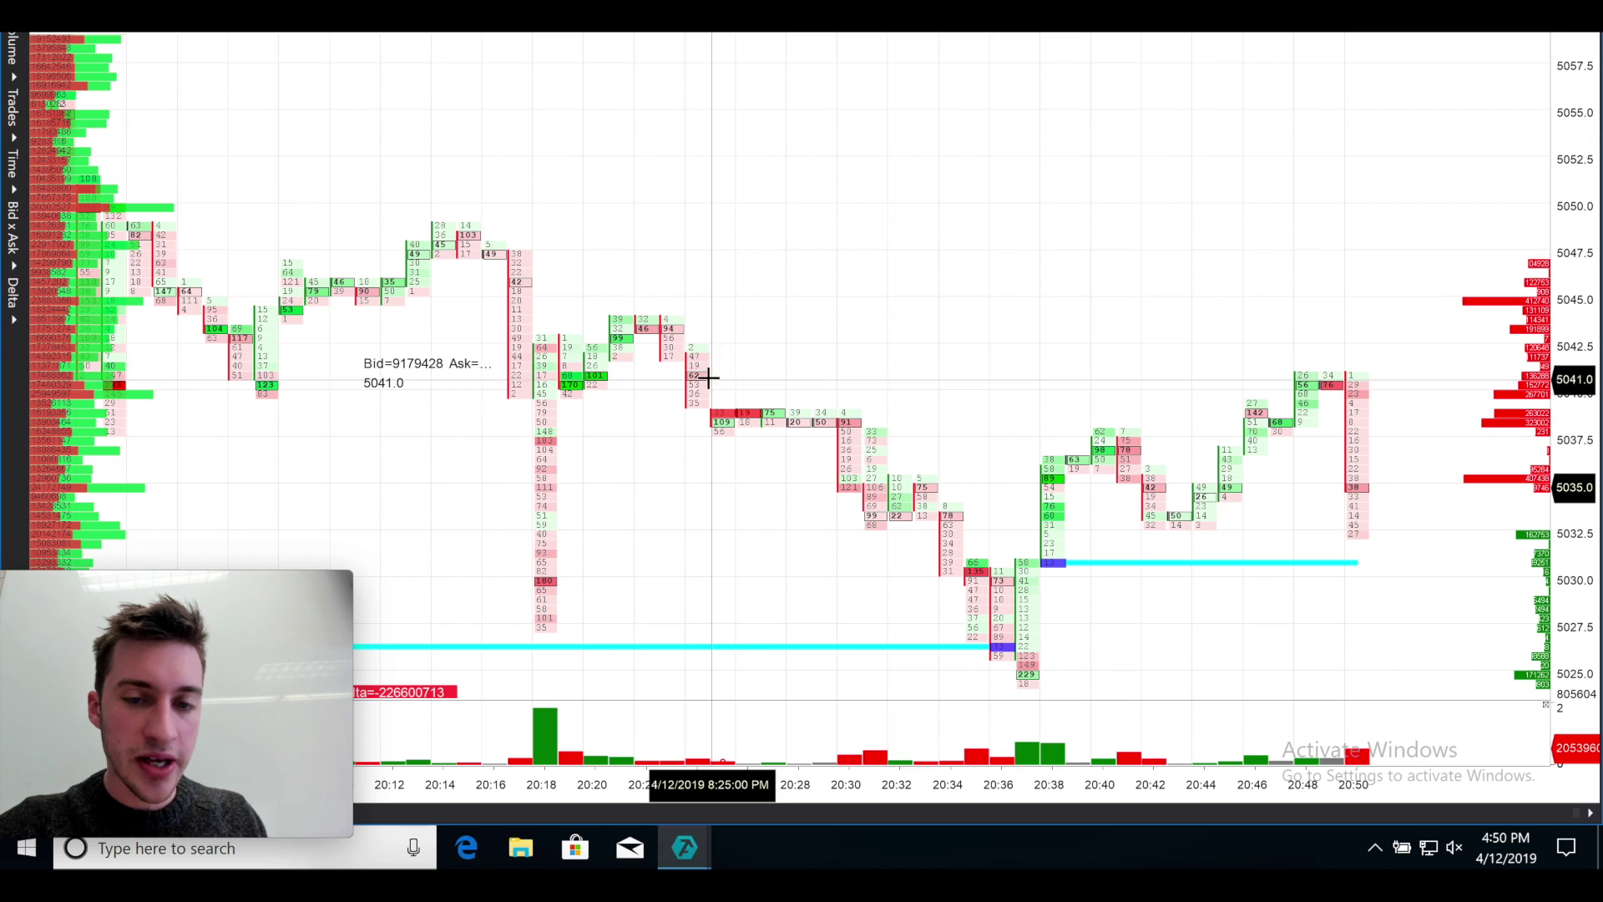
{"action": "scroll", "coordinate": [964, 613], "scroll_direction": "down", "scroll_amount": 3}
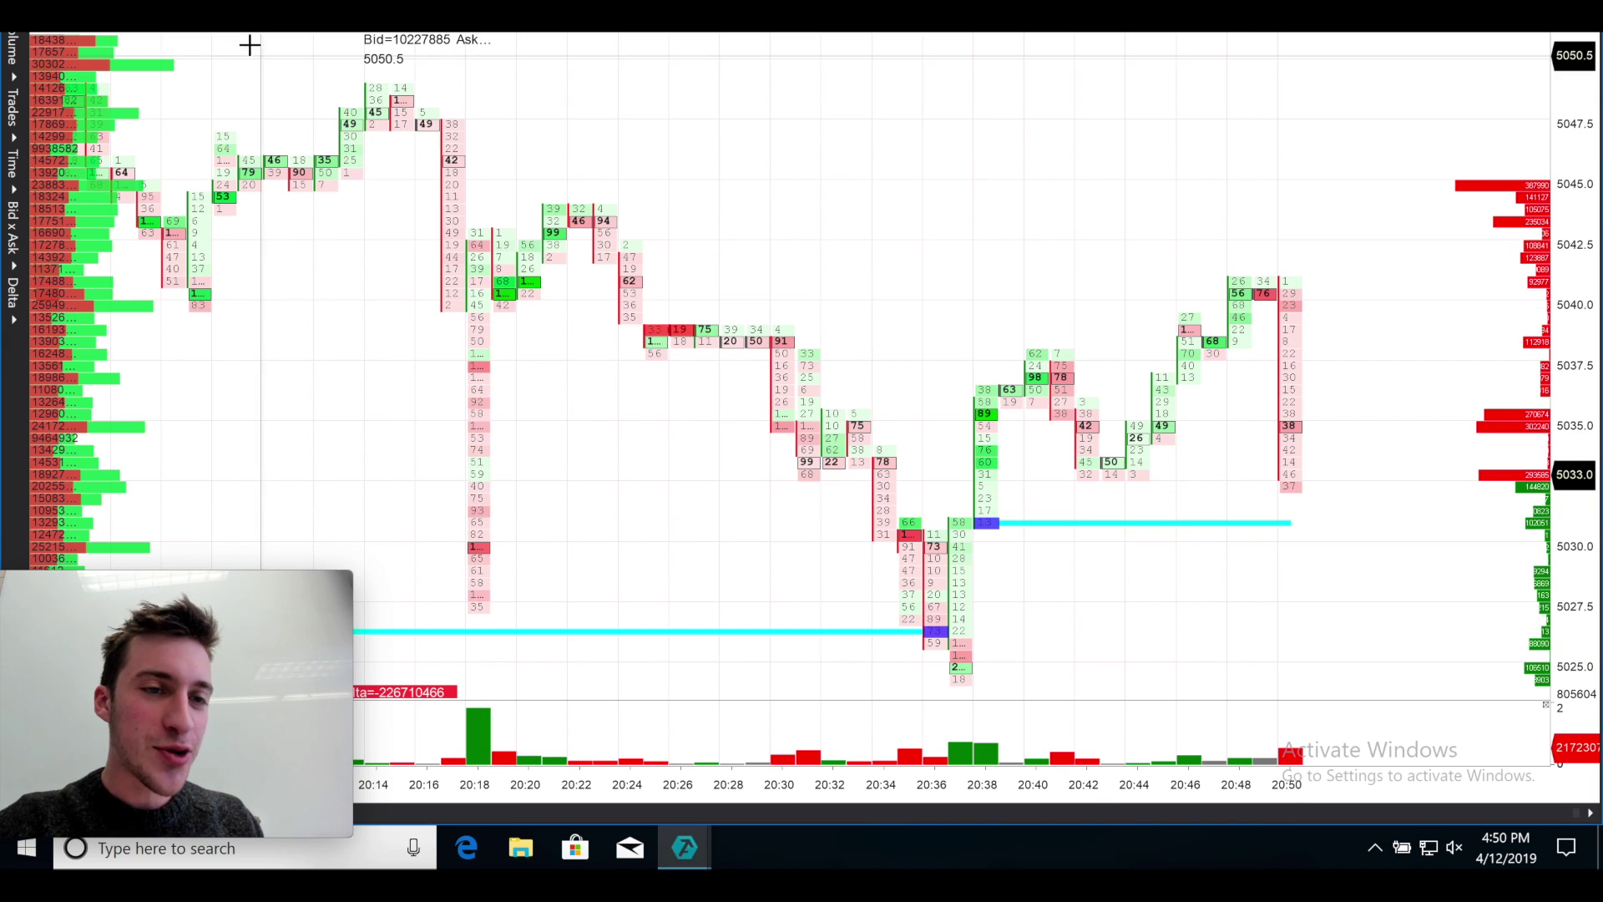
{"action": "left_click", "coordinate": [251, 16]}
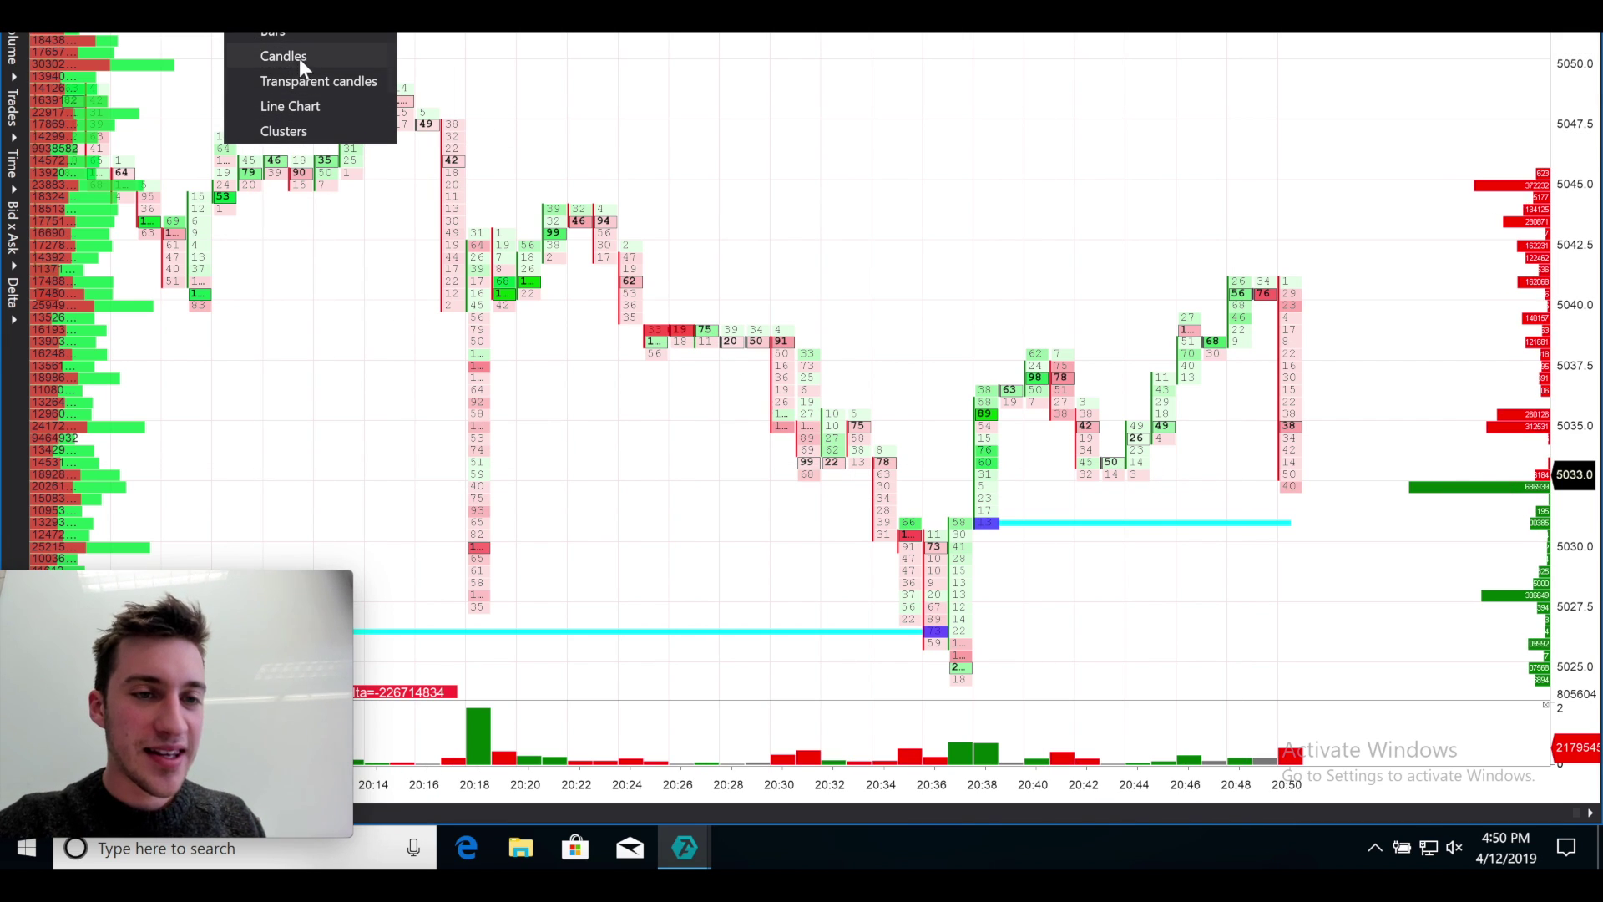
{"action": "left_click", "coordinate": [601, 83]}
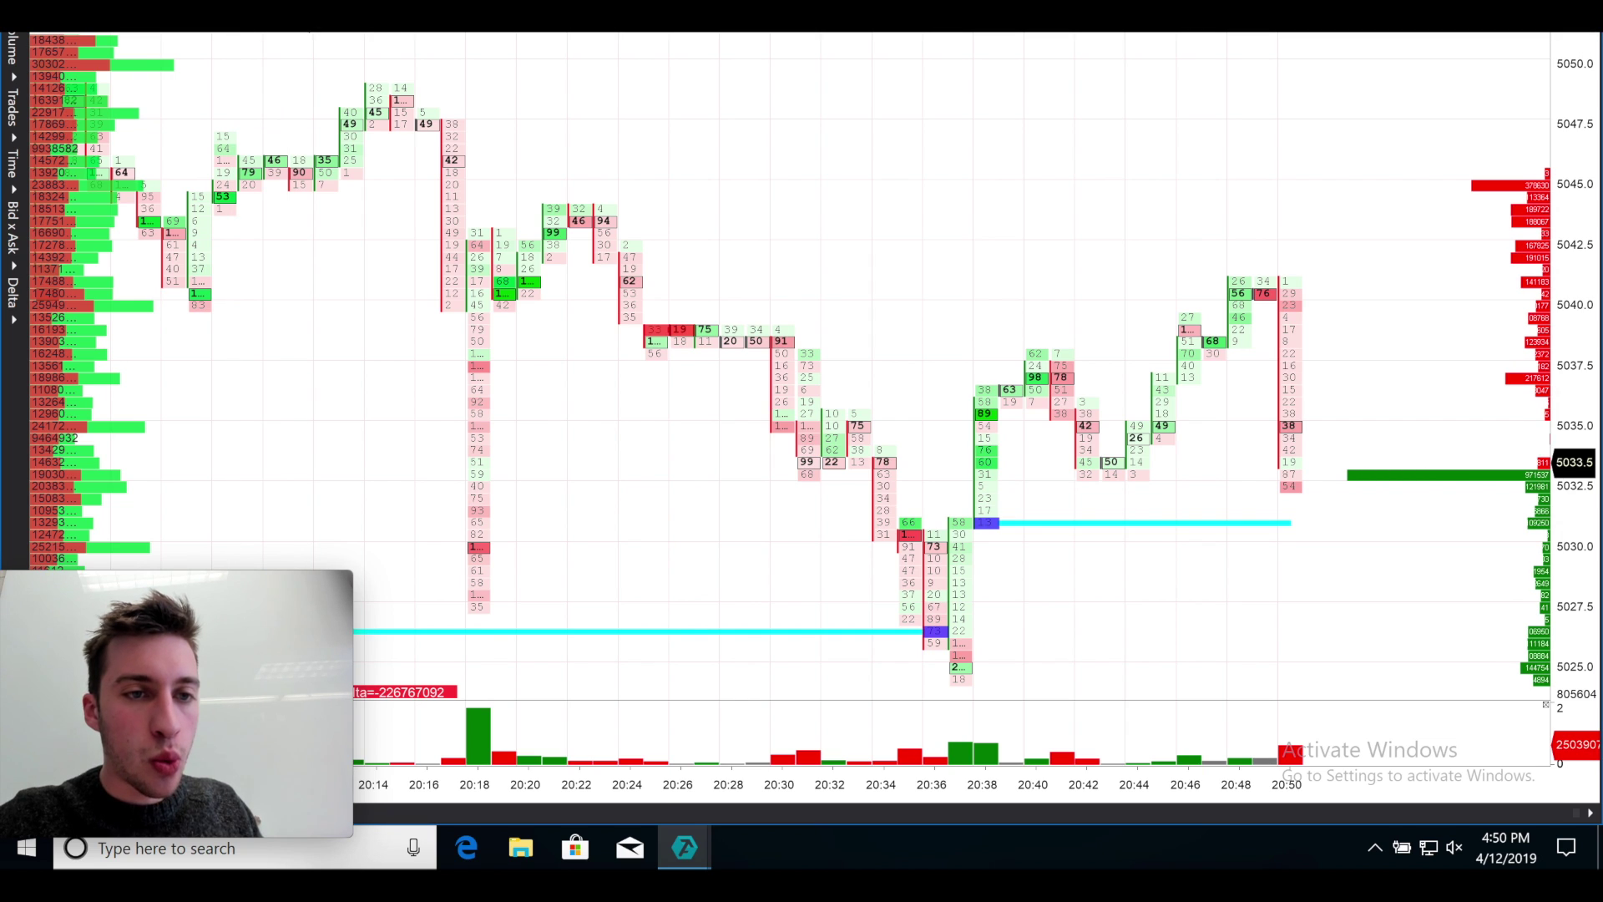
{"action": "mouse_move", "coordinate": [681, 833]}
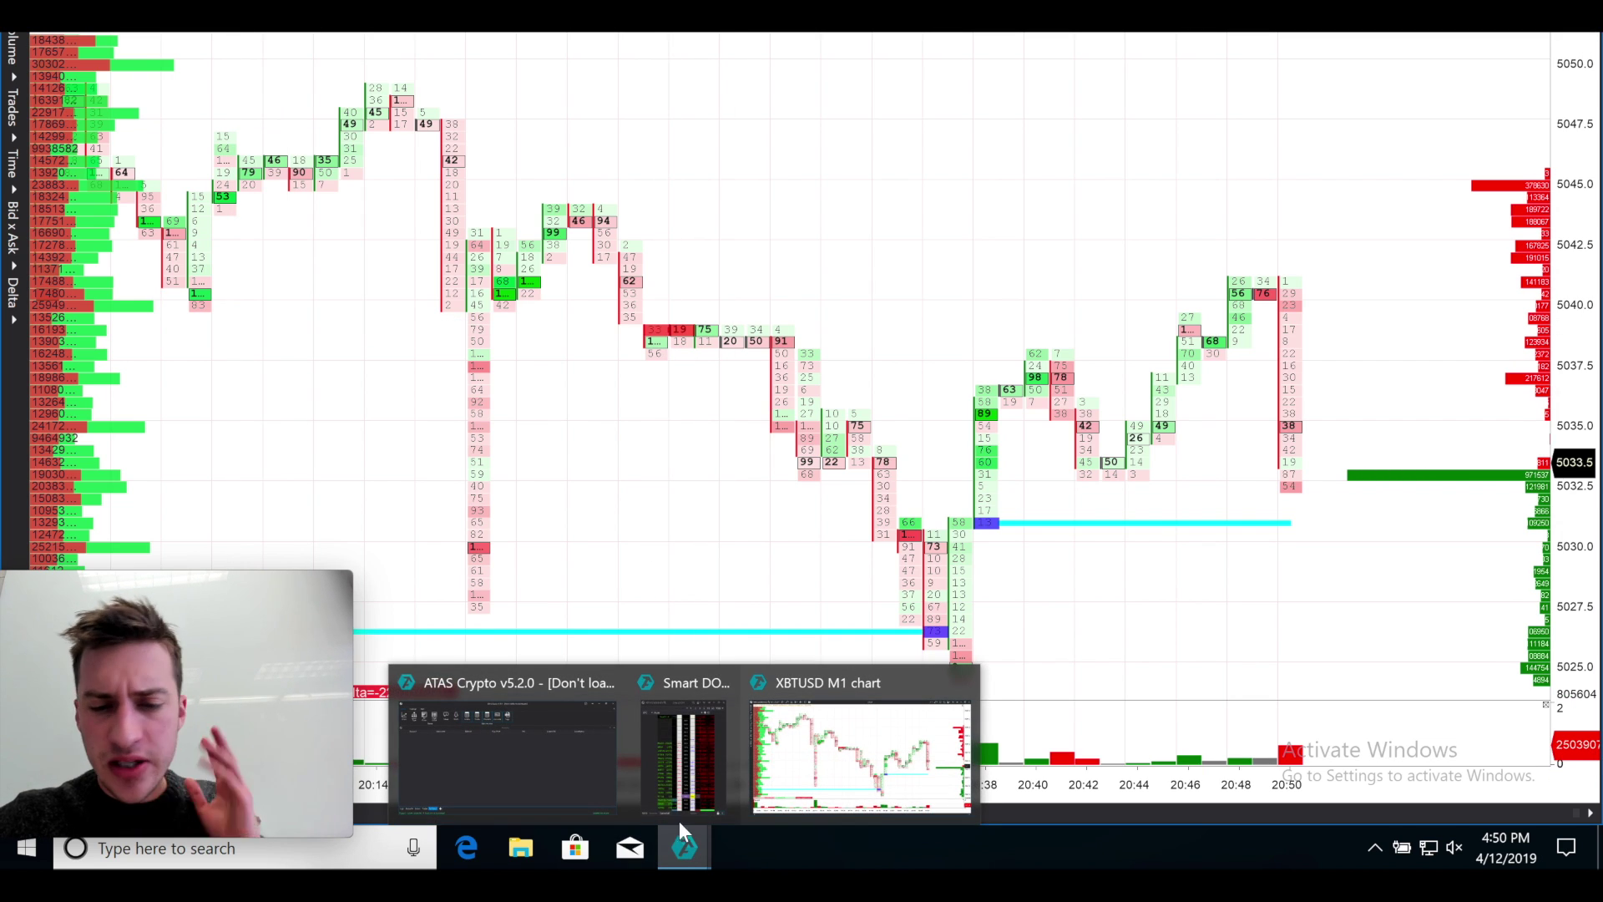
From the main workspace, open an All prices table for ETHUSD@BitMEX
{"action": "left_click", "coordinate": [555, 773]}
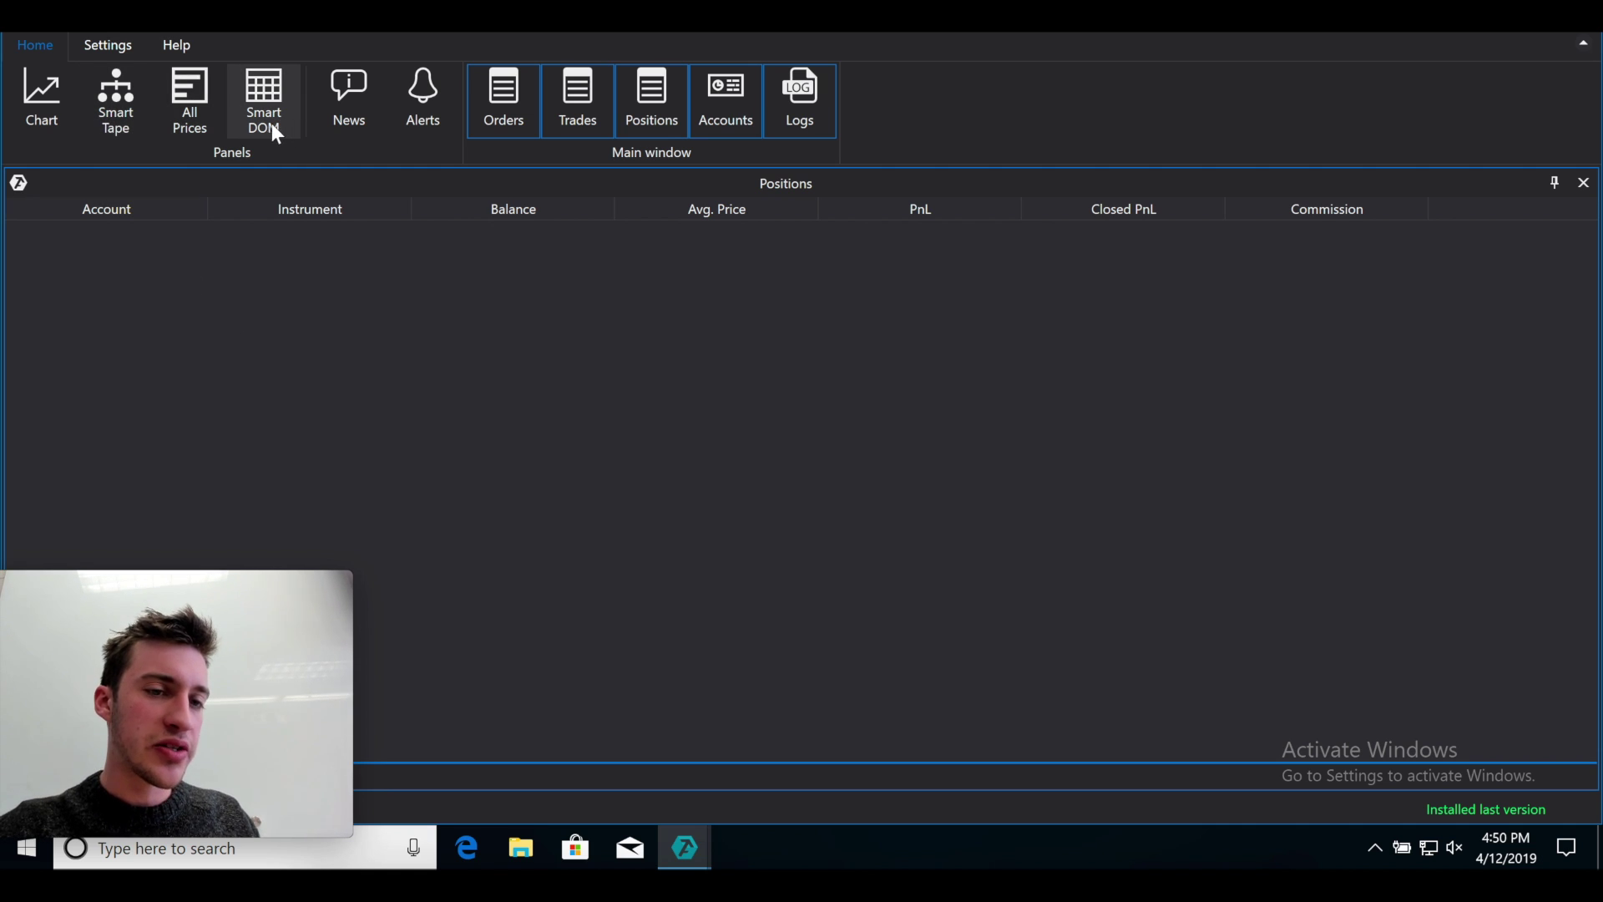
{"action": "left_click", "coordinate": [212, 124]}
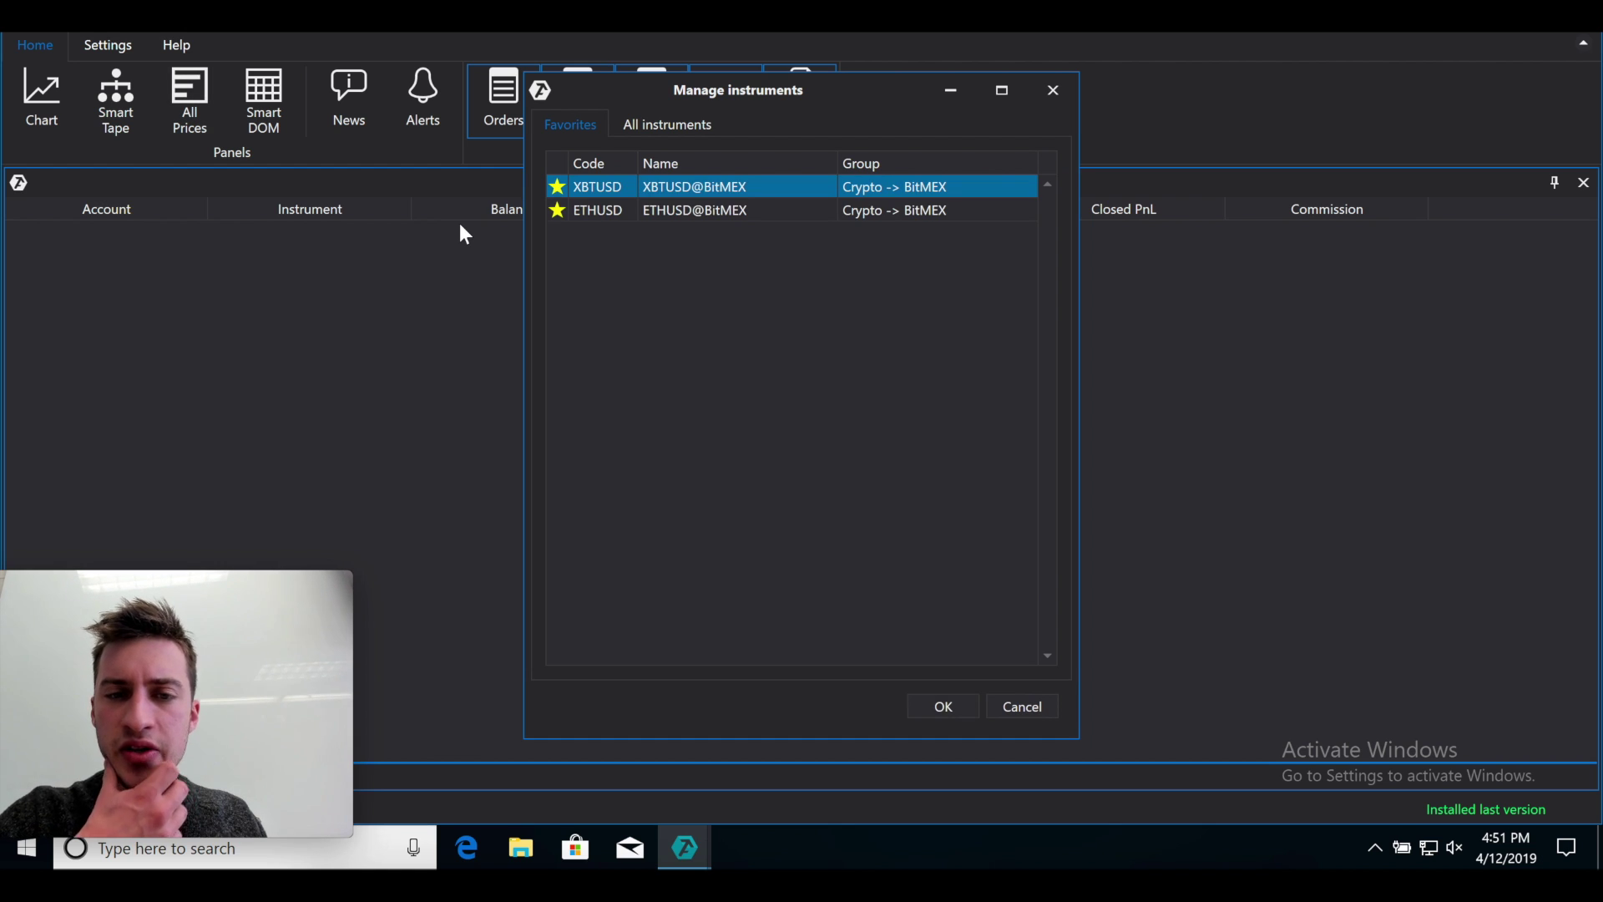
{"action": "double_click", "coordinate": [603, 210]}
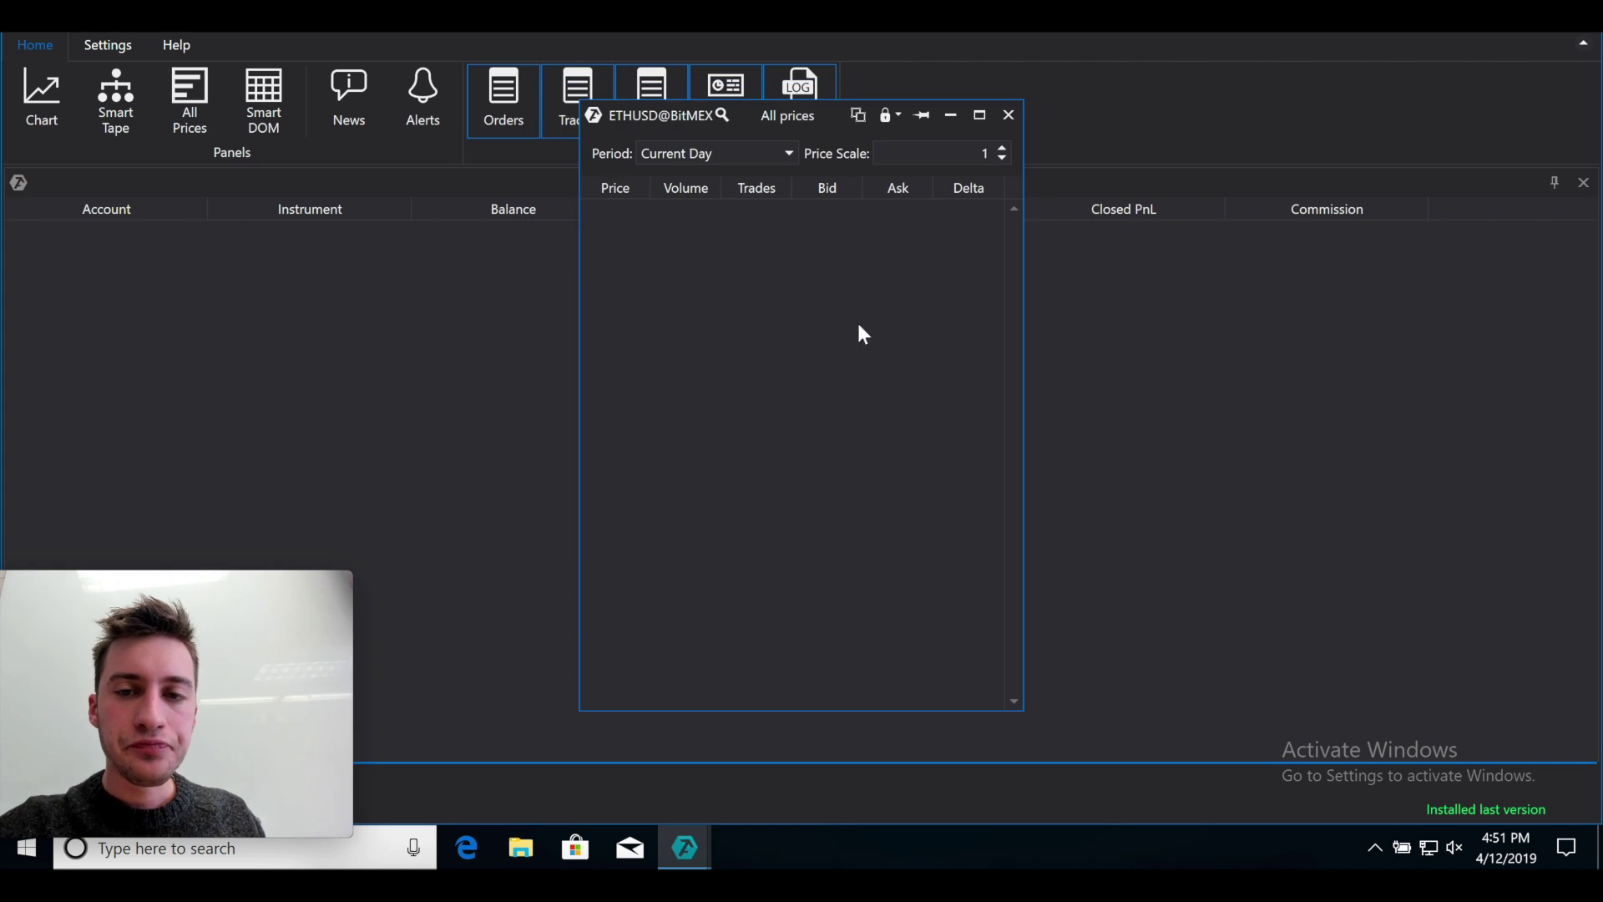
Maximize the ETHUSD All prices table and keep the period on Current Day
{"action": "left_click", "coordinate": [978, 114]}
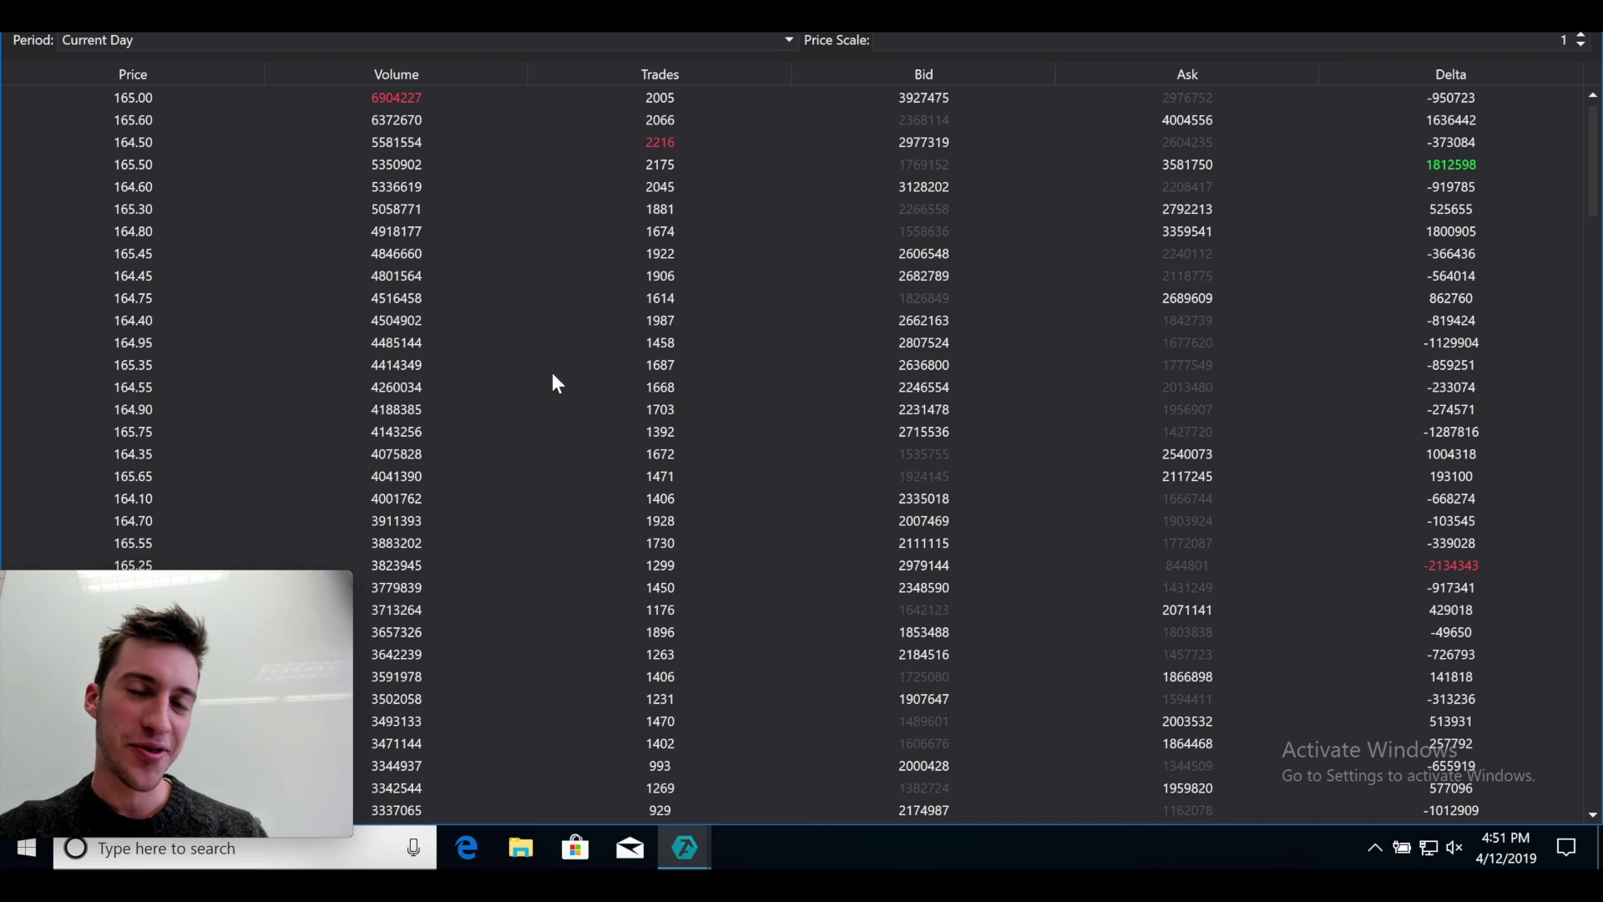
{"action": "left_click", "coordinate": [789, 39]}
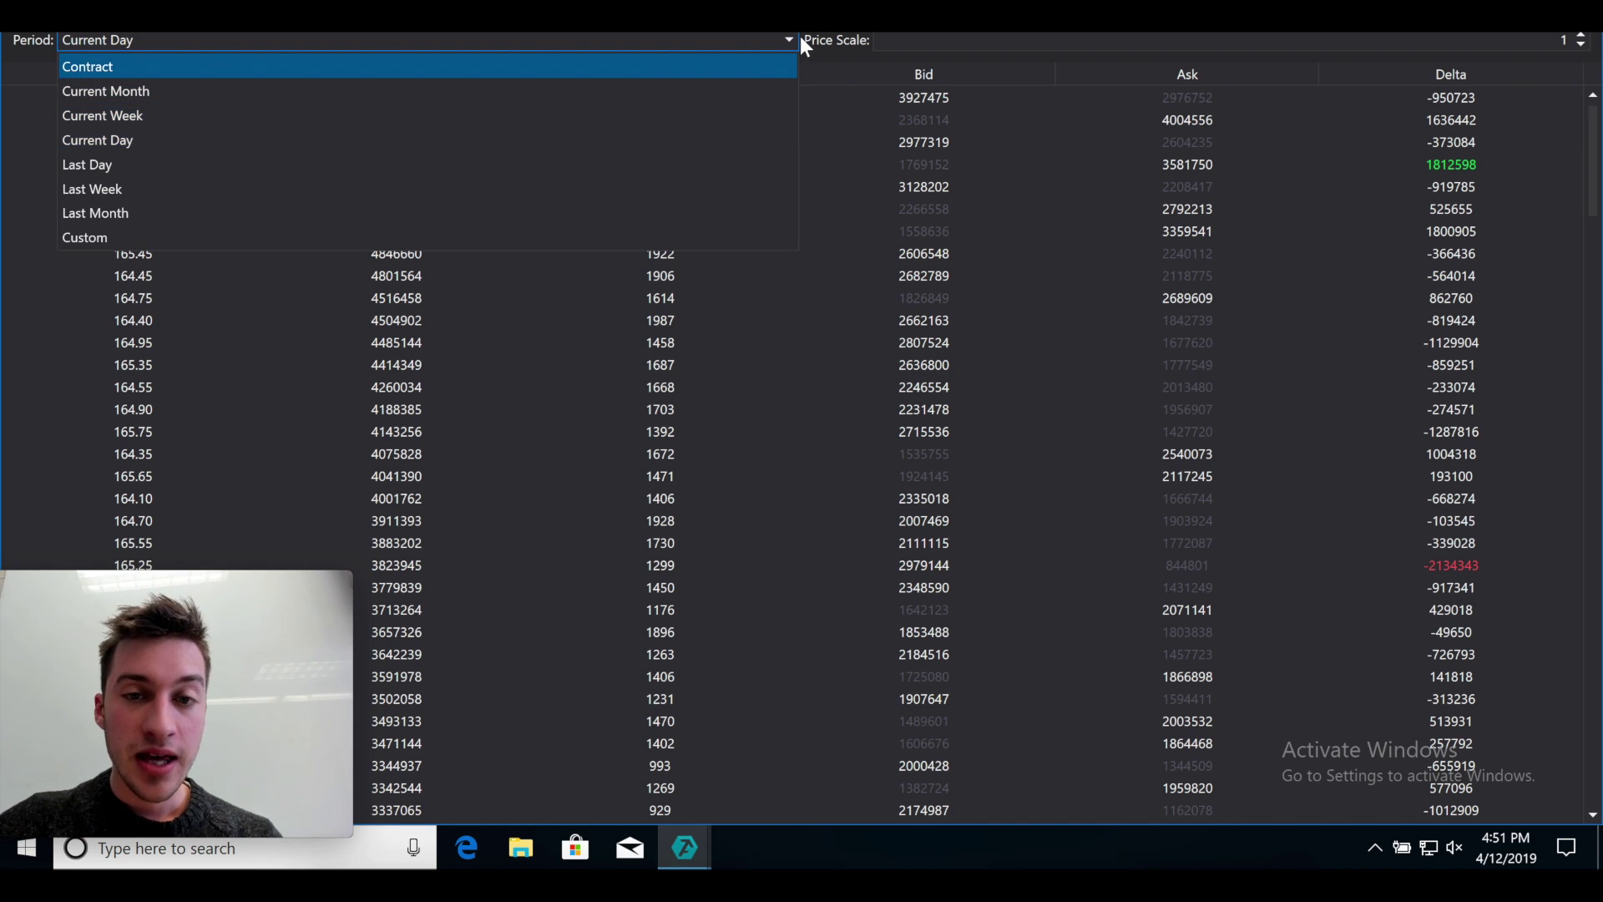
{"action": "left_click", "coordinate": [776, 42]}
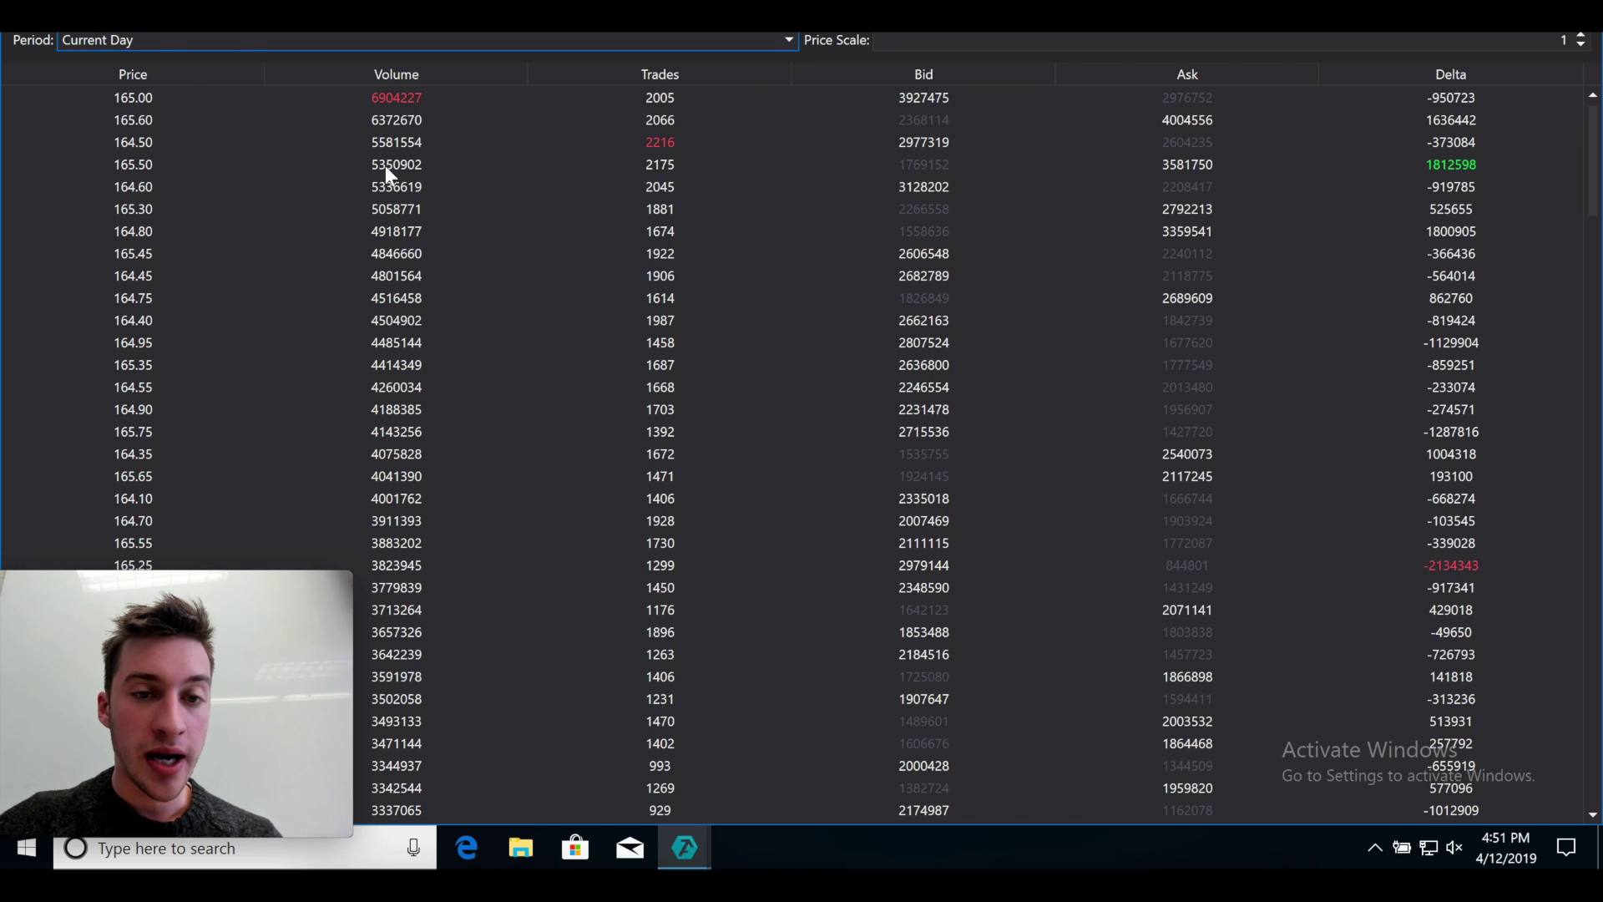
Search all instruments for 'bnbb', then close the picker without changing the instrument
{"action": "left_click", "coordinate": [699, 127]}
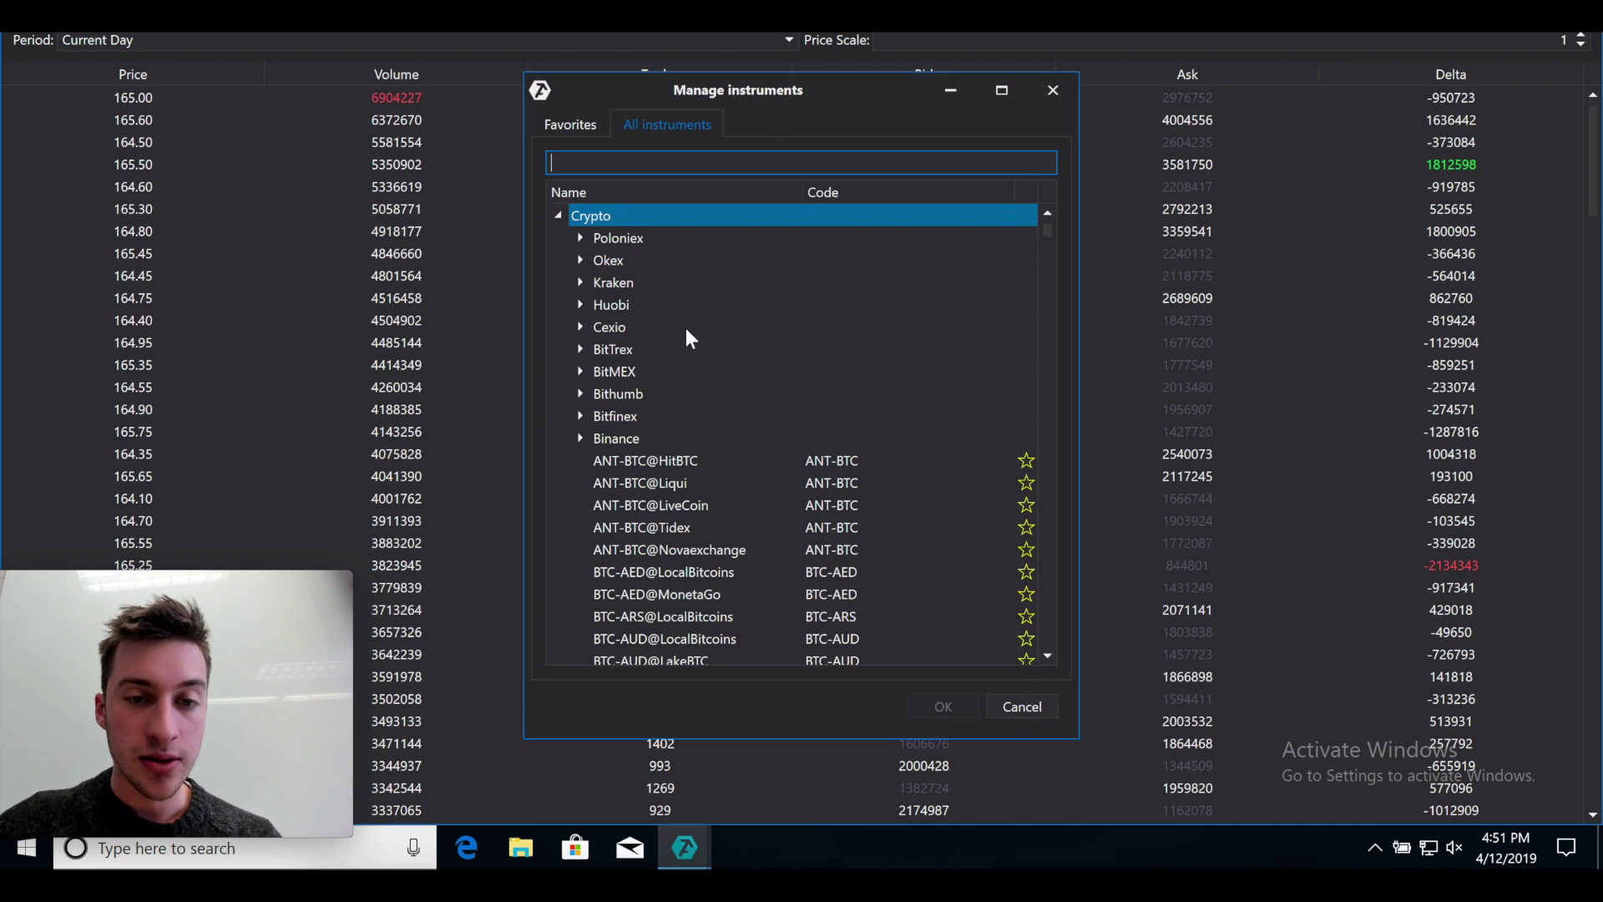
{"action": "type", "text": "bnbb"}
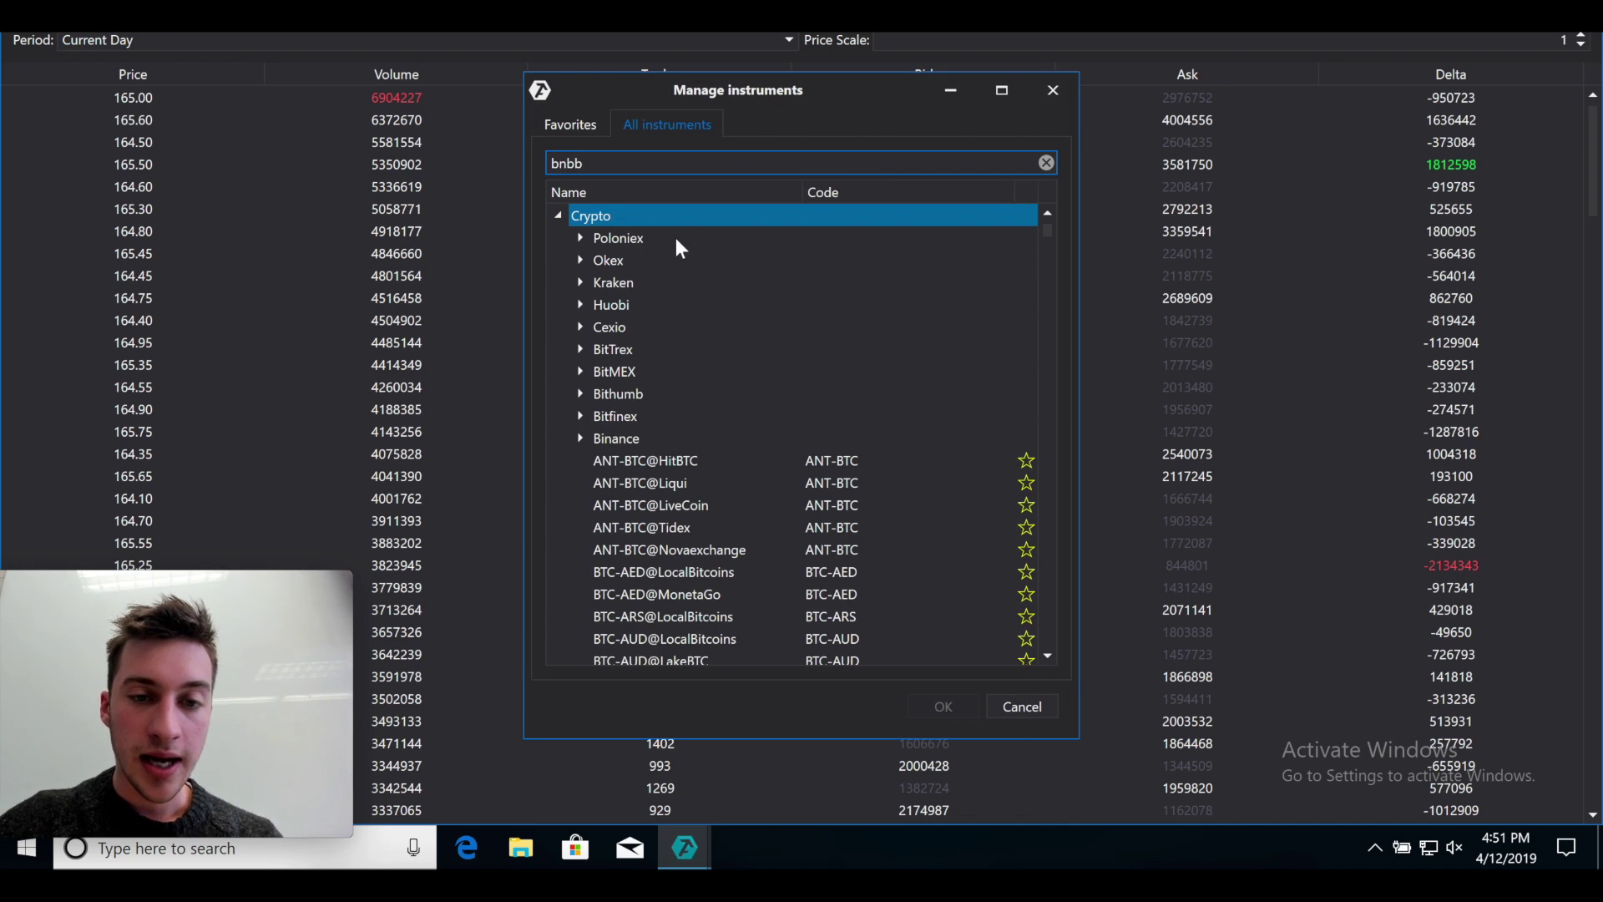
{"action": "left_click", "coordinate": [1054, 90]}
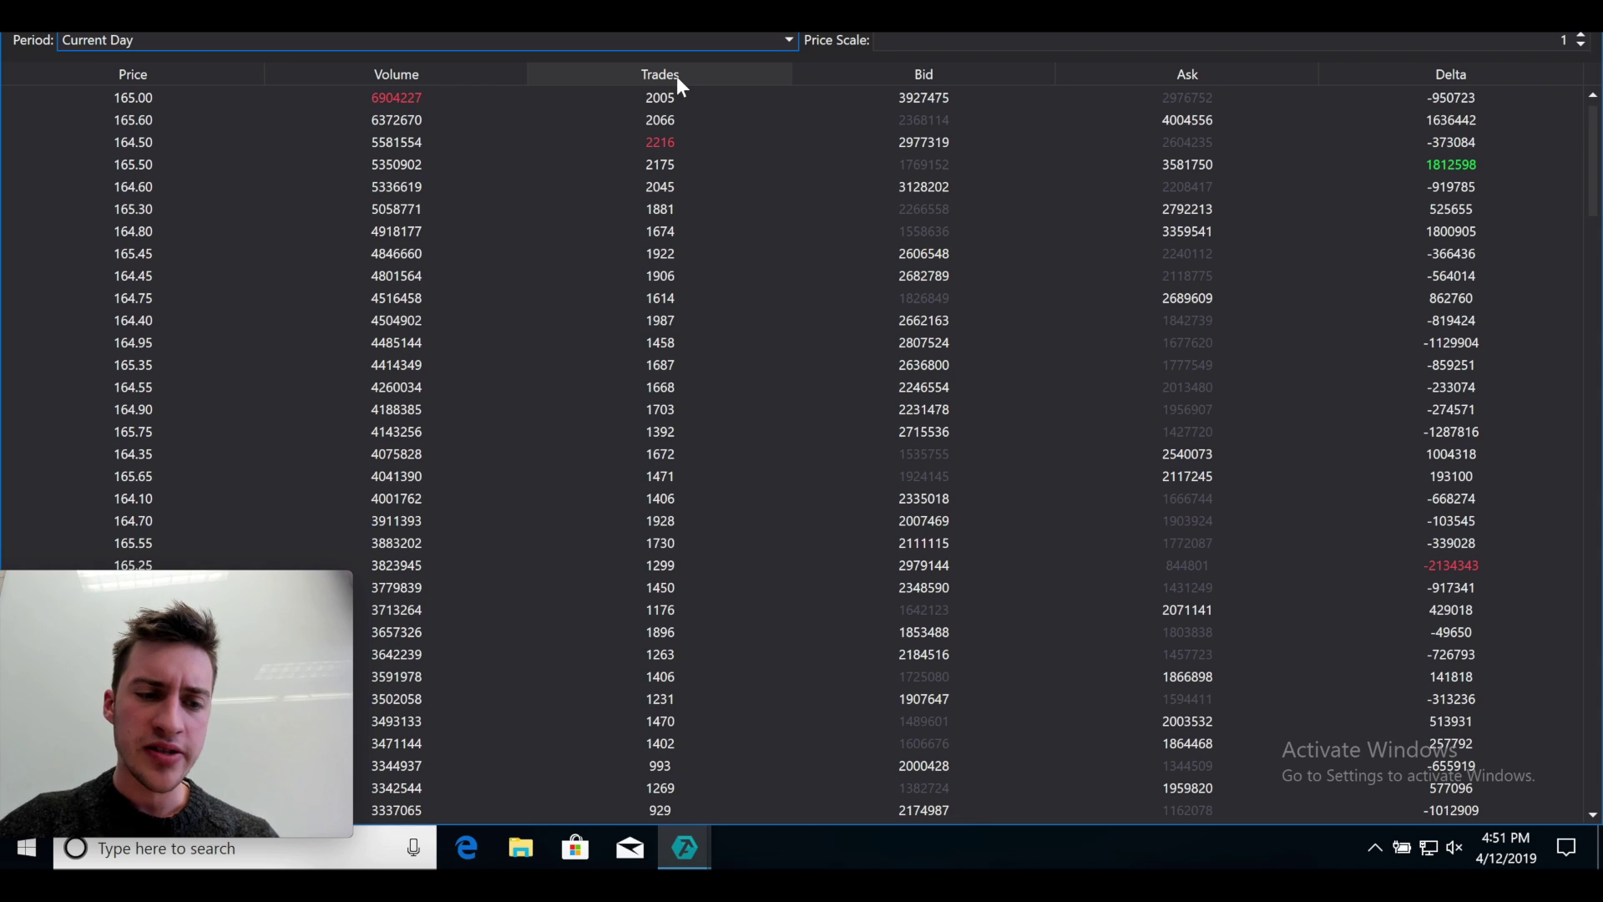
Sort the ETHUSD table by Trades, then by Delta ascending so -2134343 at 165.25 leads
{"action": "left_click", "coordinate": [639, 72]}
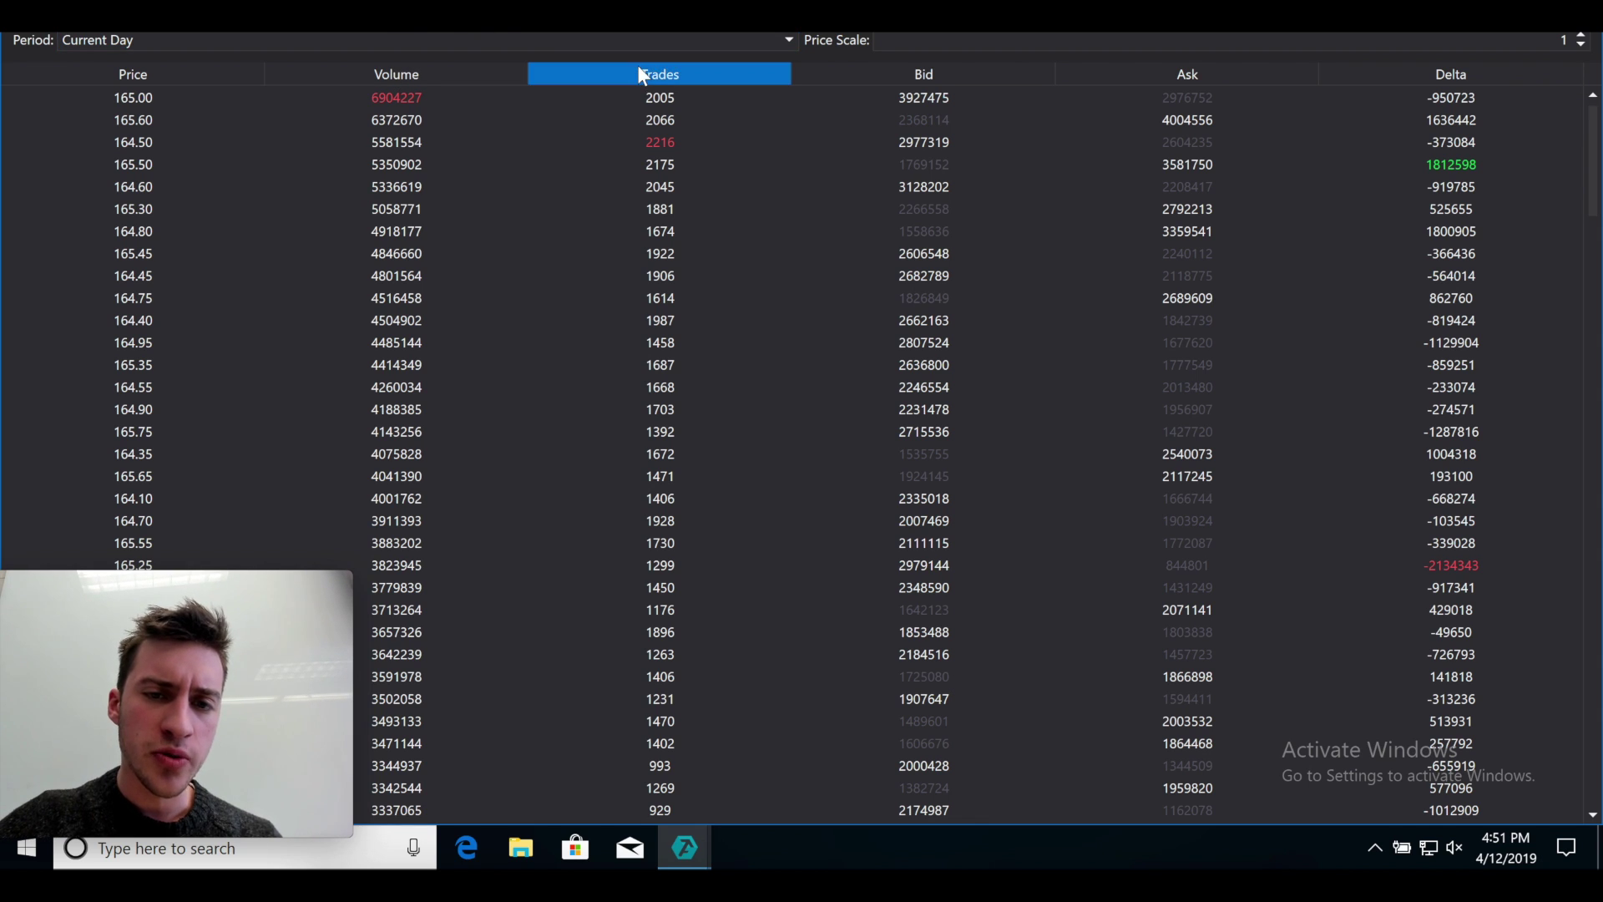
{"action": "left_click", "coordinate": [639, 71]}
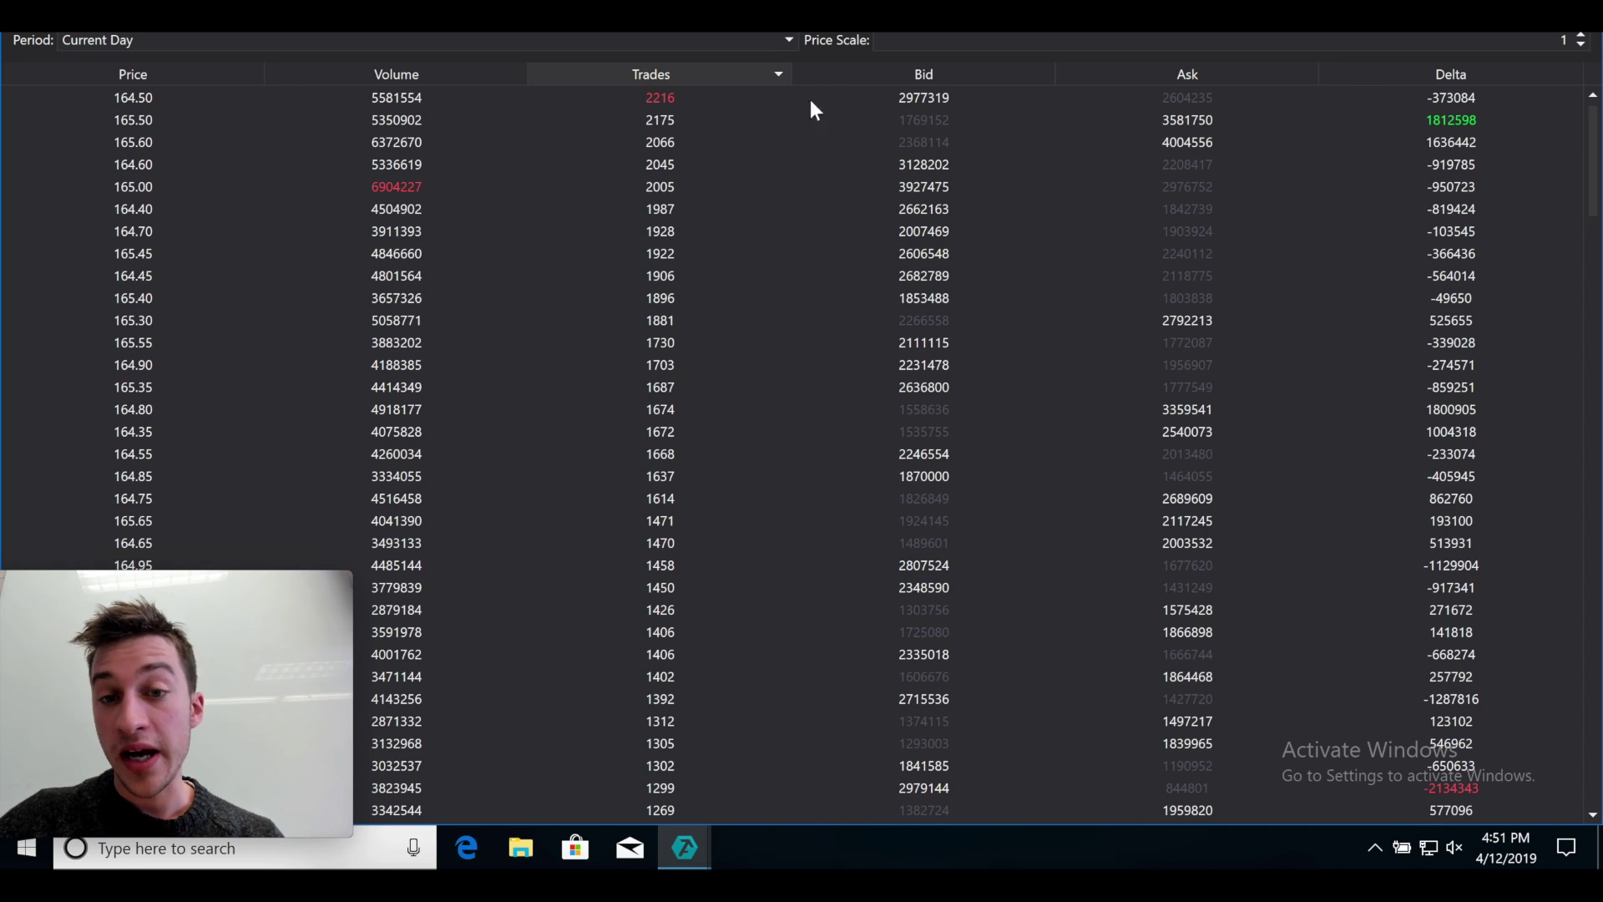
{"action": "left_click", "coordinate": [1428, 77]}
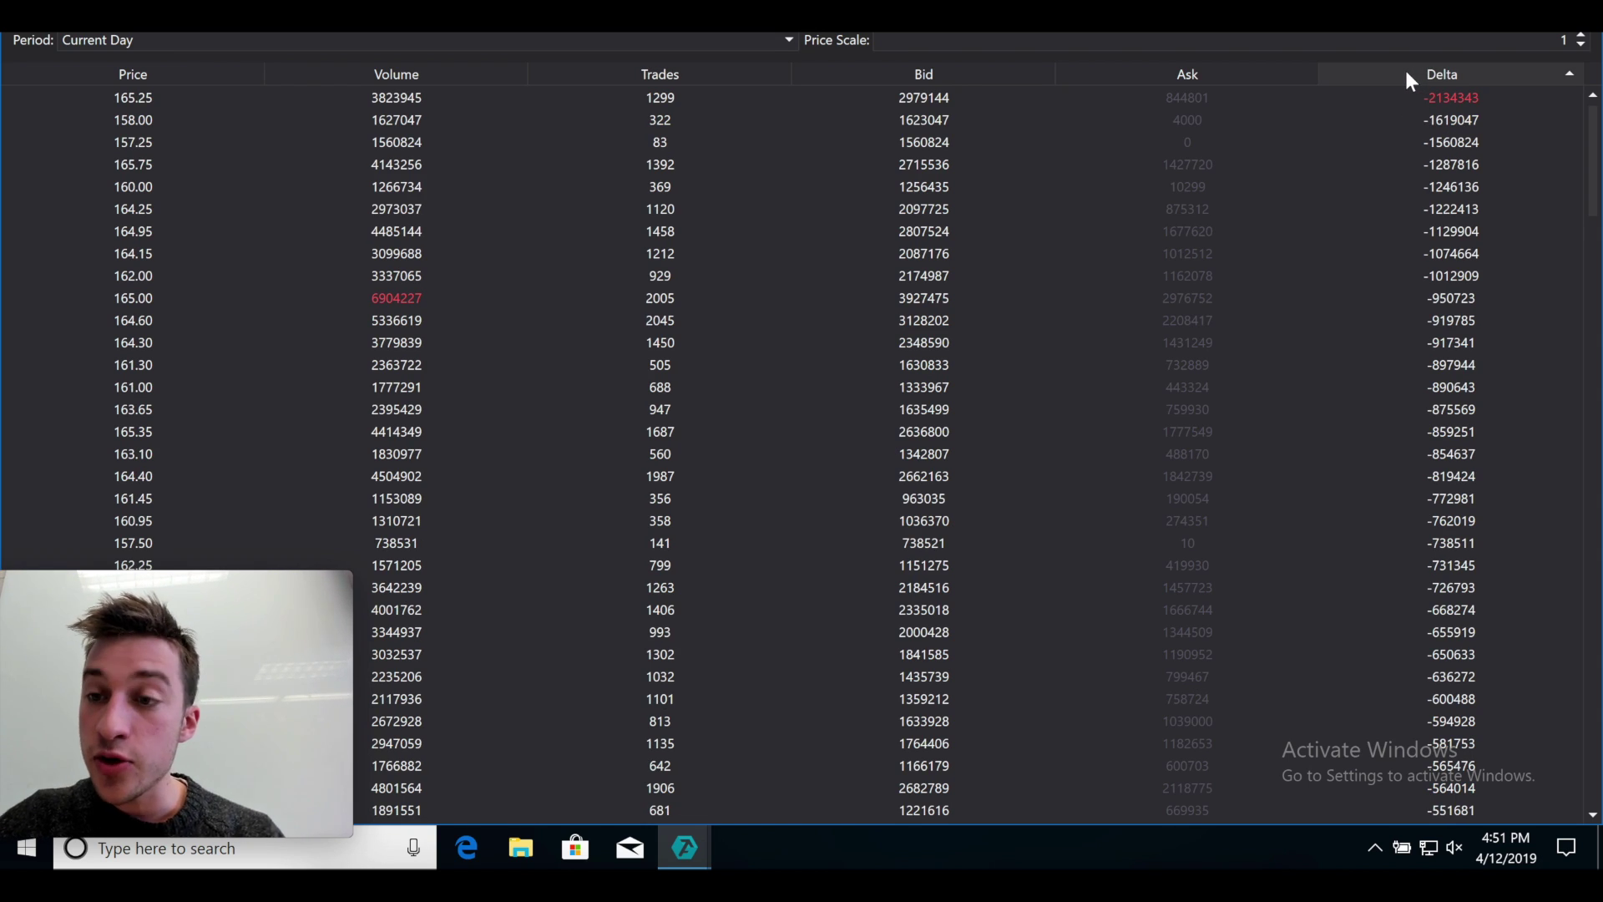
{"action": "left_click", "coordinate": [1405, 70]}
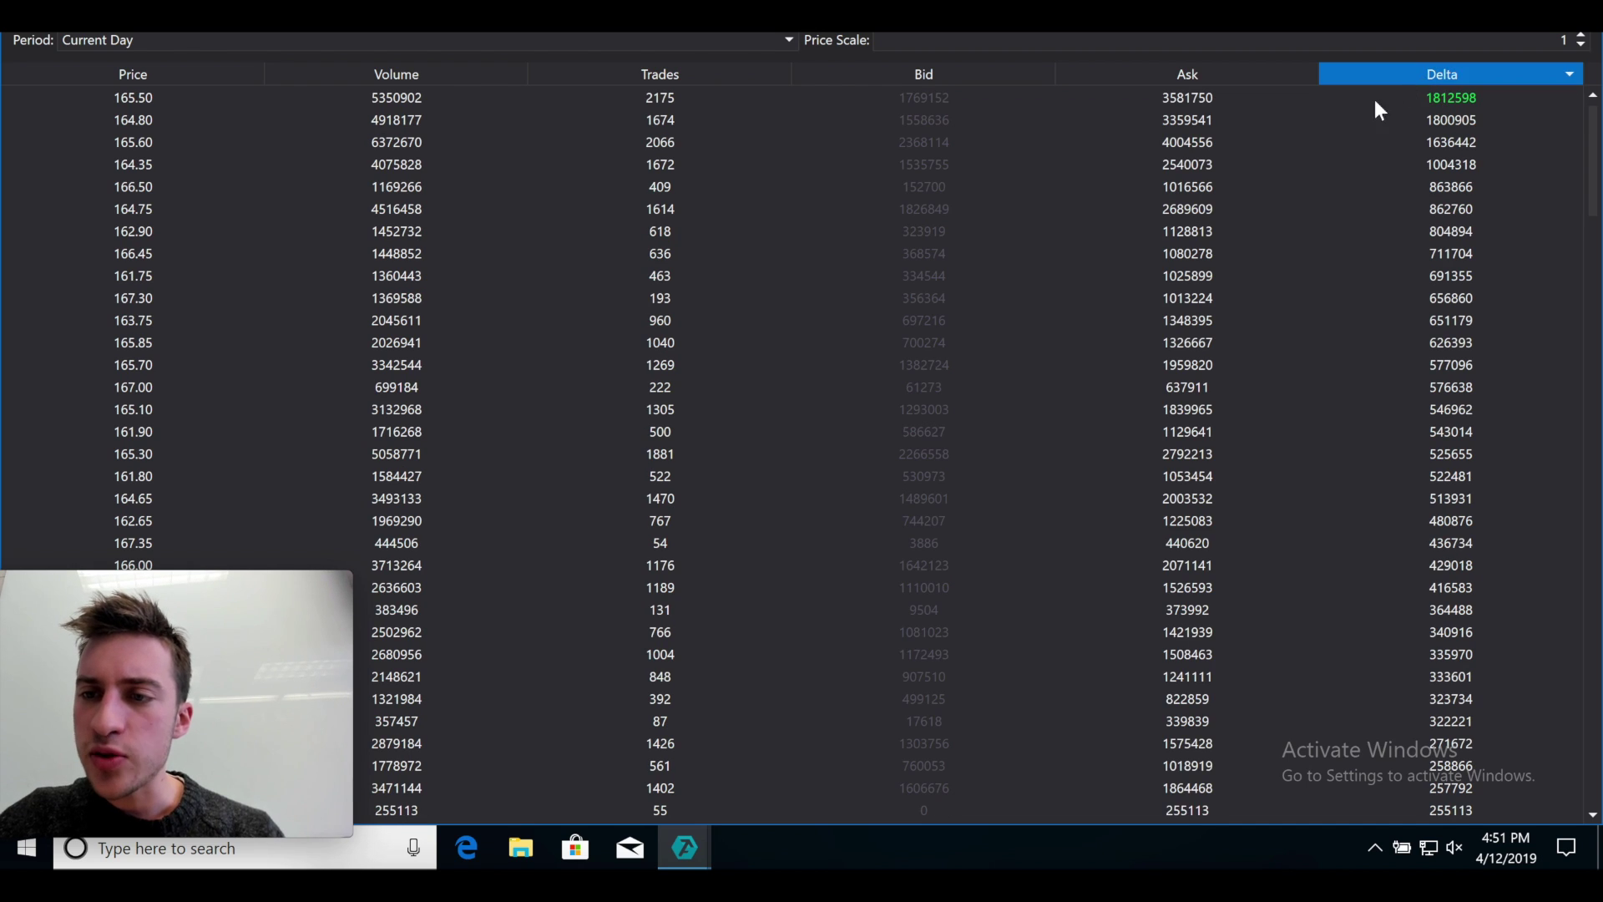
{"action": "left_click", "coordinate": [1403, 75]}
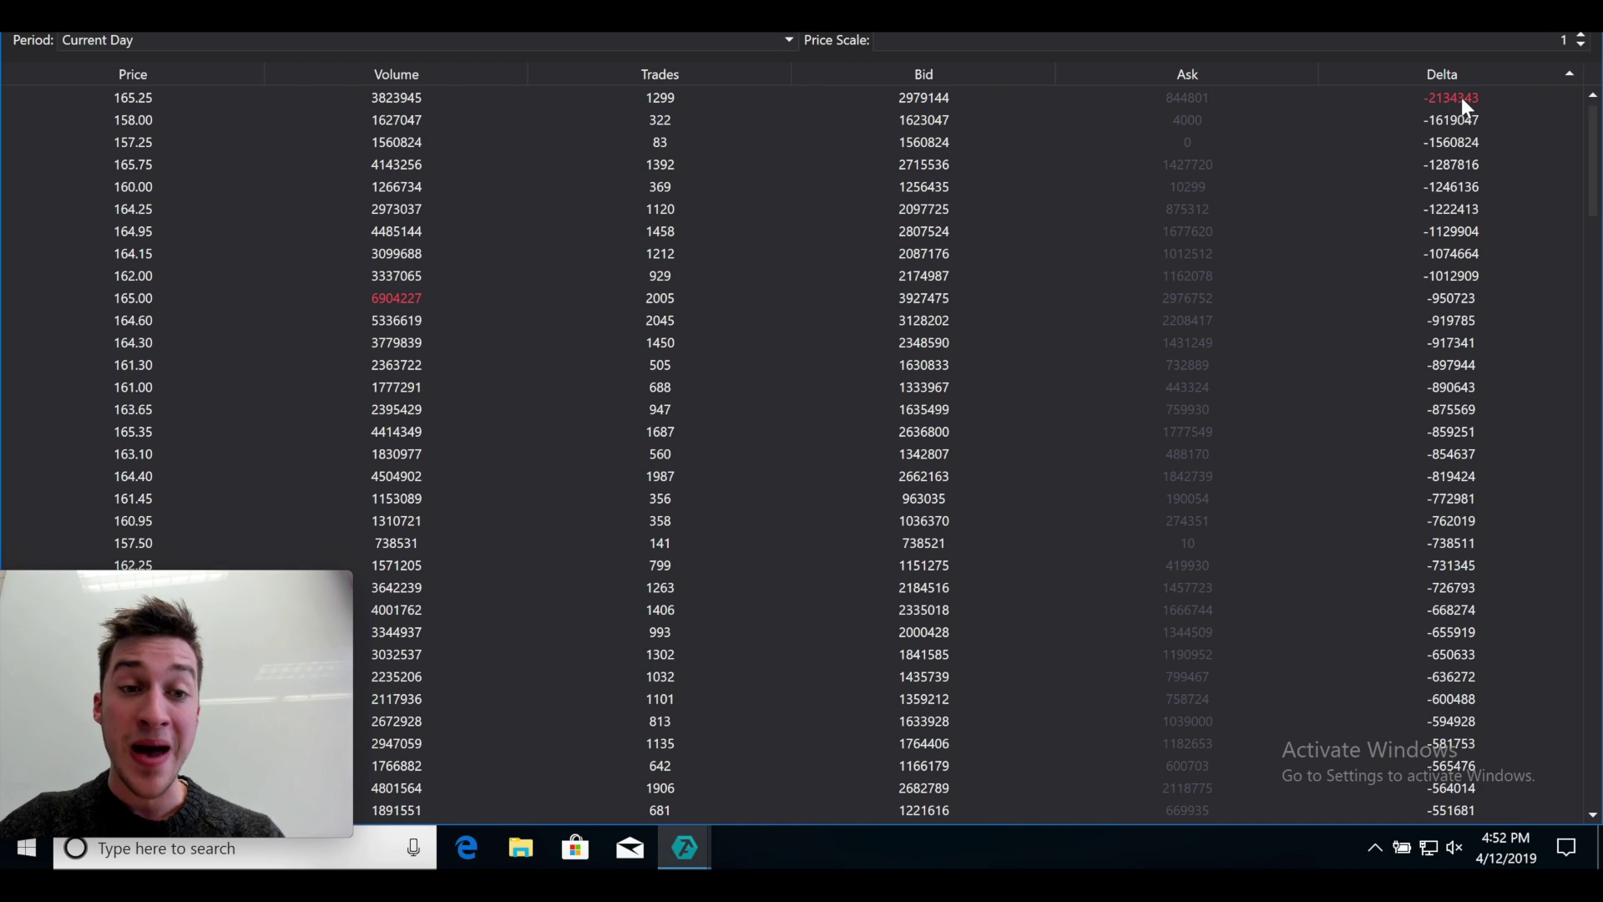
Switch the chart window to ETHUSD and display it as candlesticks
{"action": "mouse_move", "coordinate": [695, 843]}
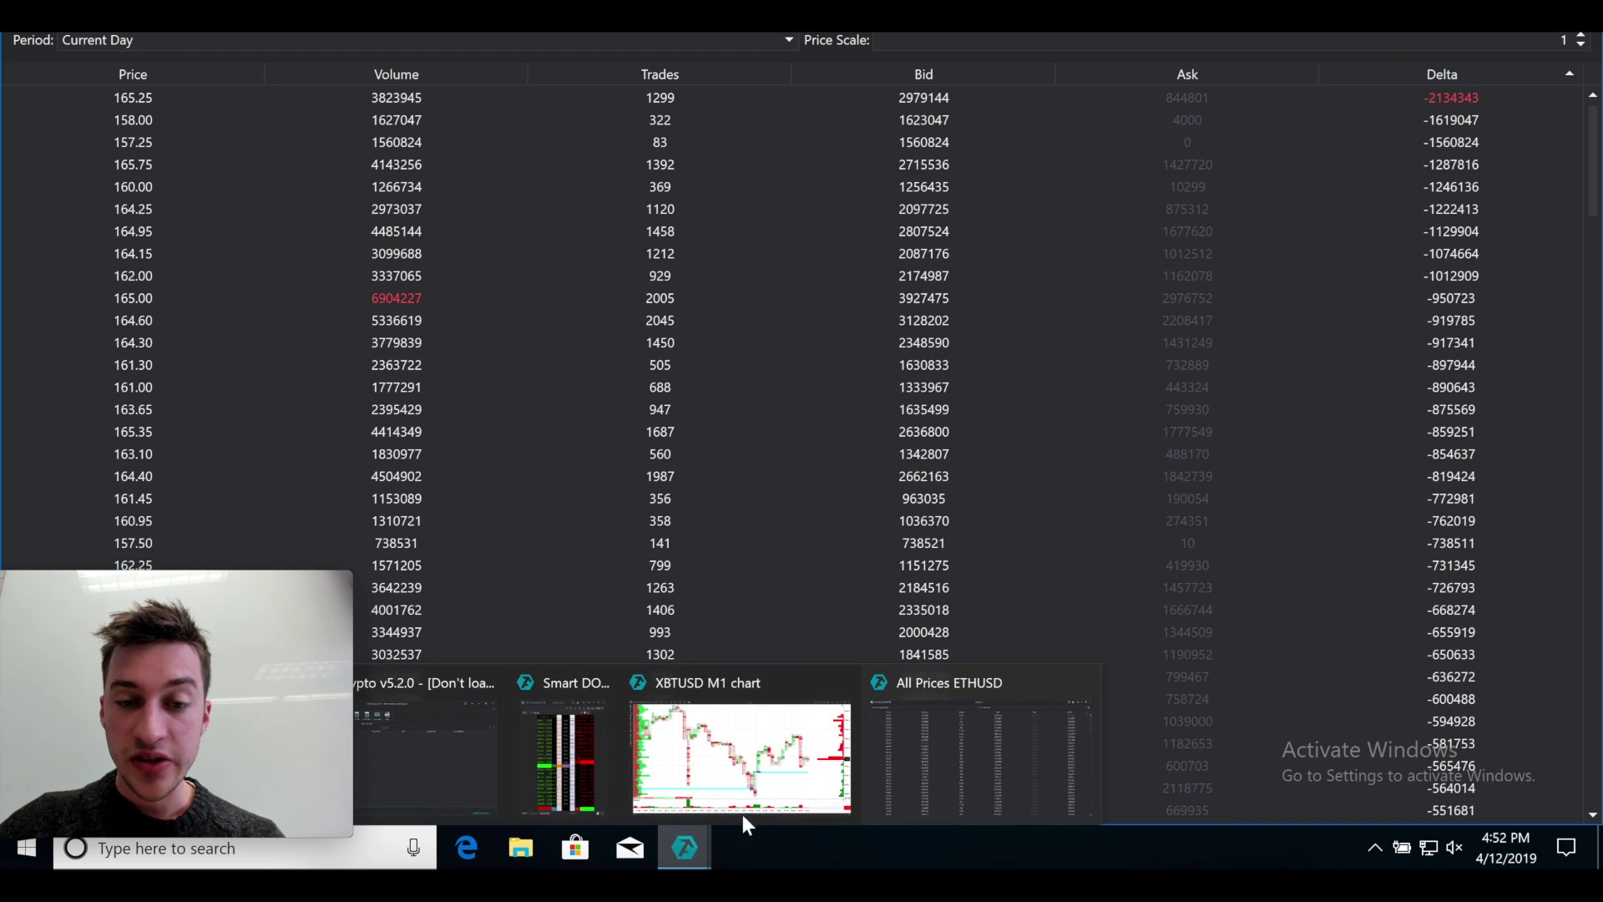
{"action": "left_click", "coordinate": [735, 755]}
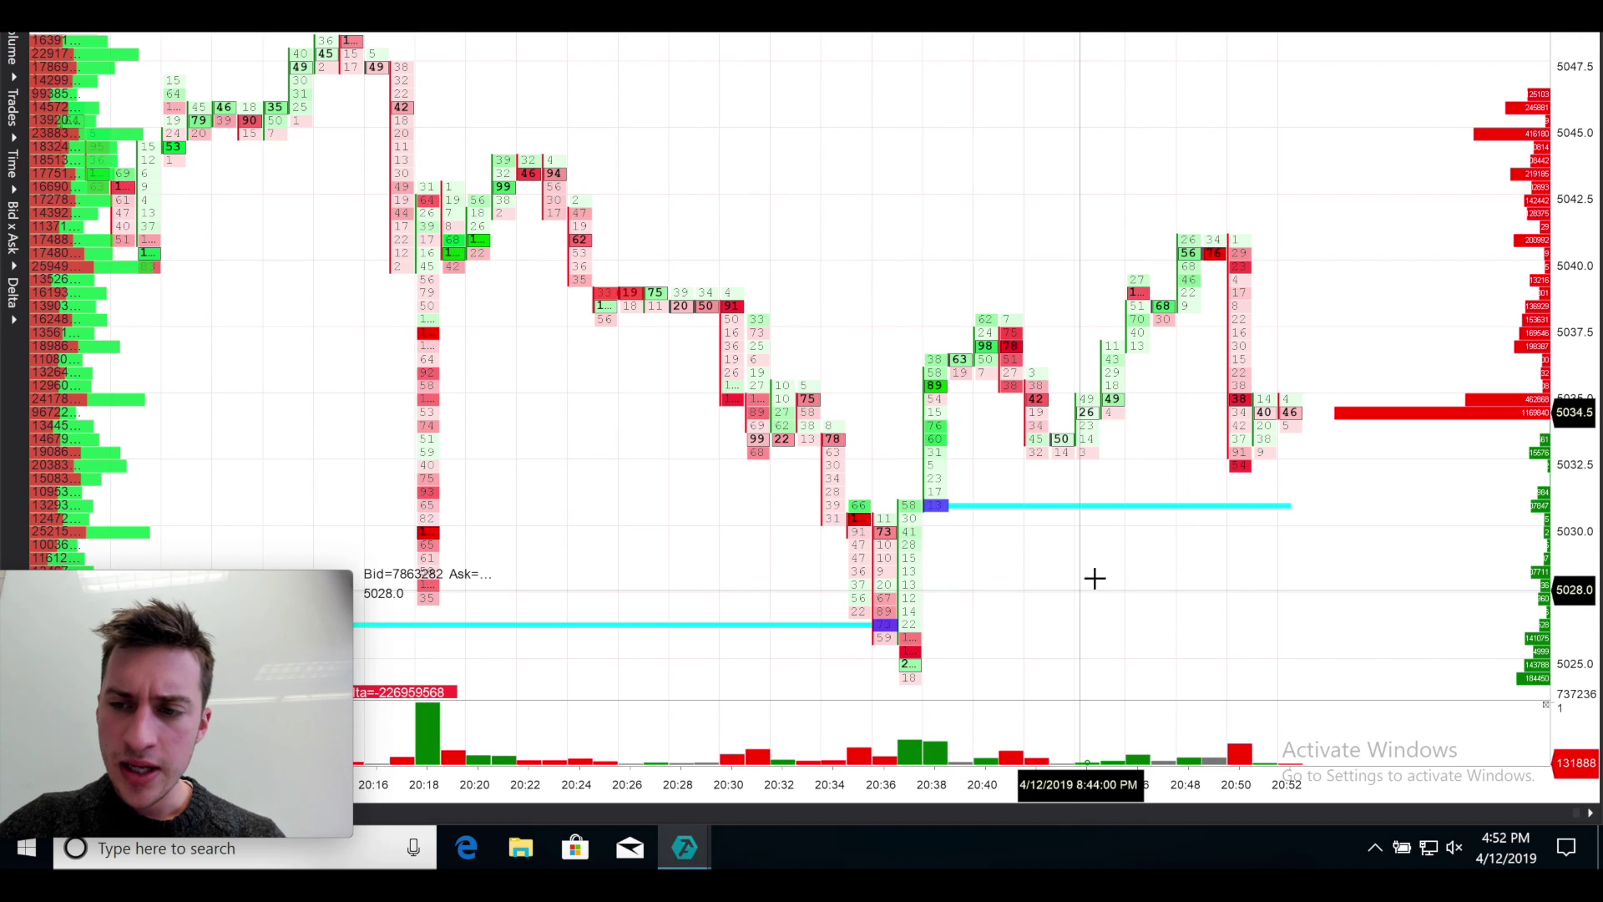
{"action": "scroll", "coordinate": [1085, 555], "scroll_direction": "right", "scroll_amount": 1}
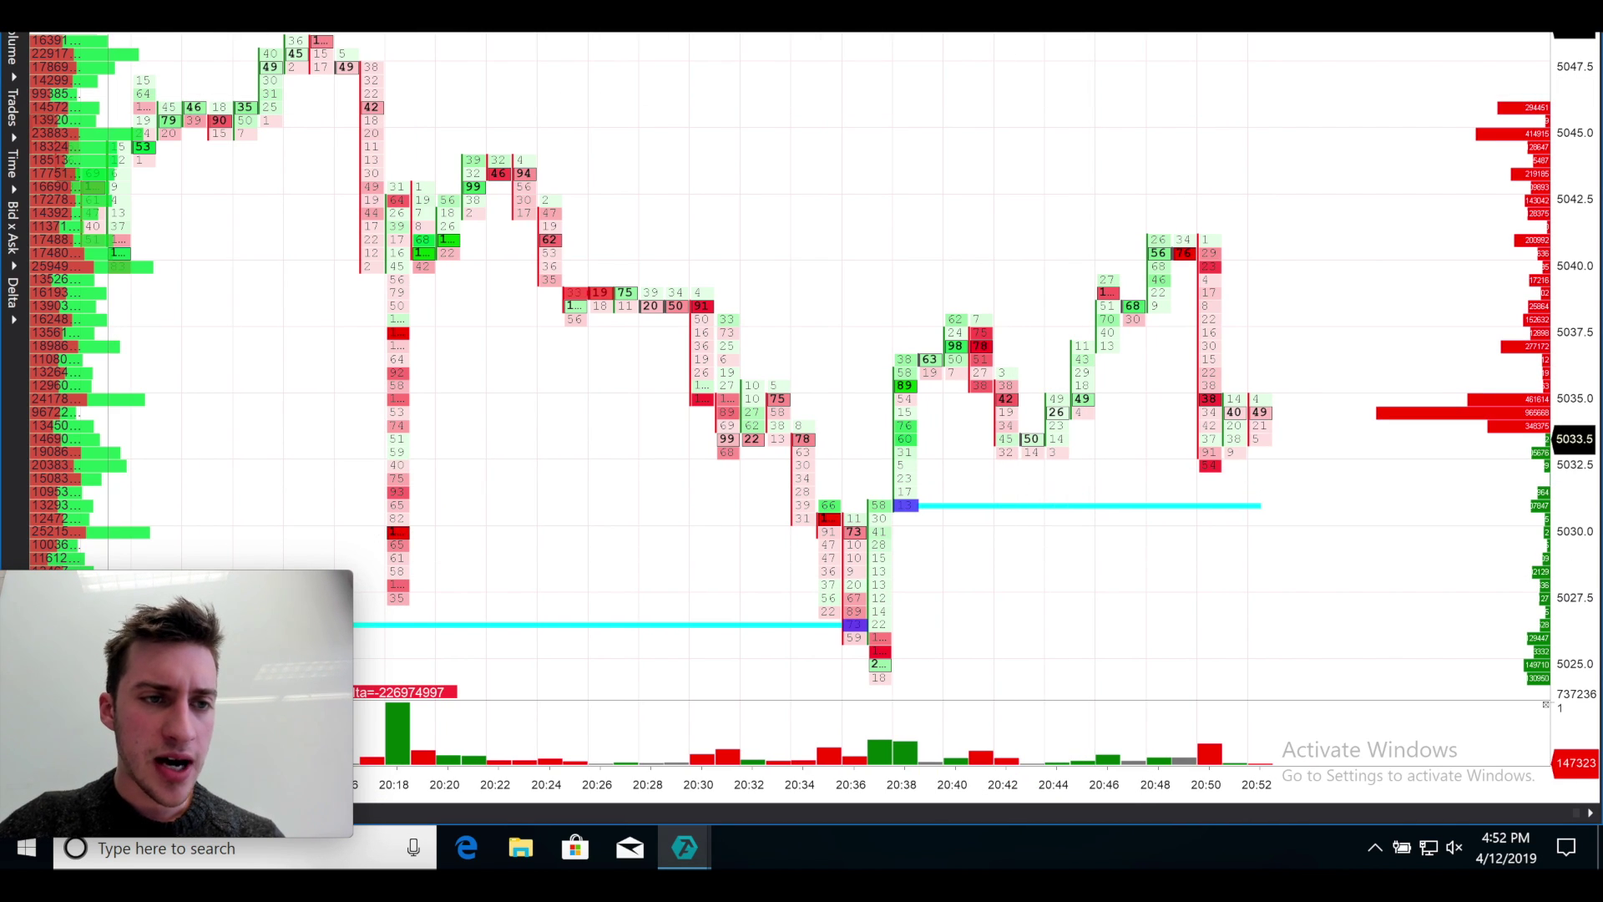
{"action": "left_click", "coordinate": [108, 35]}
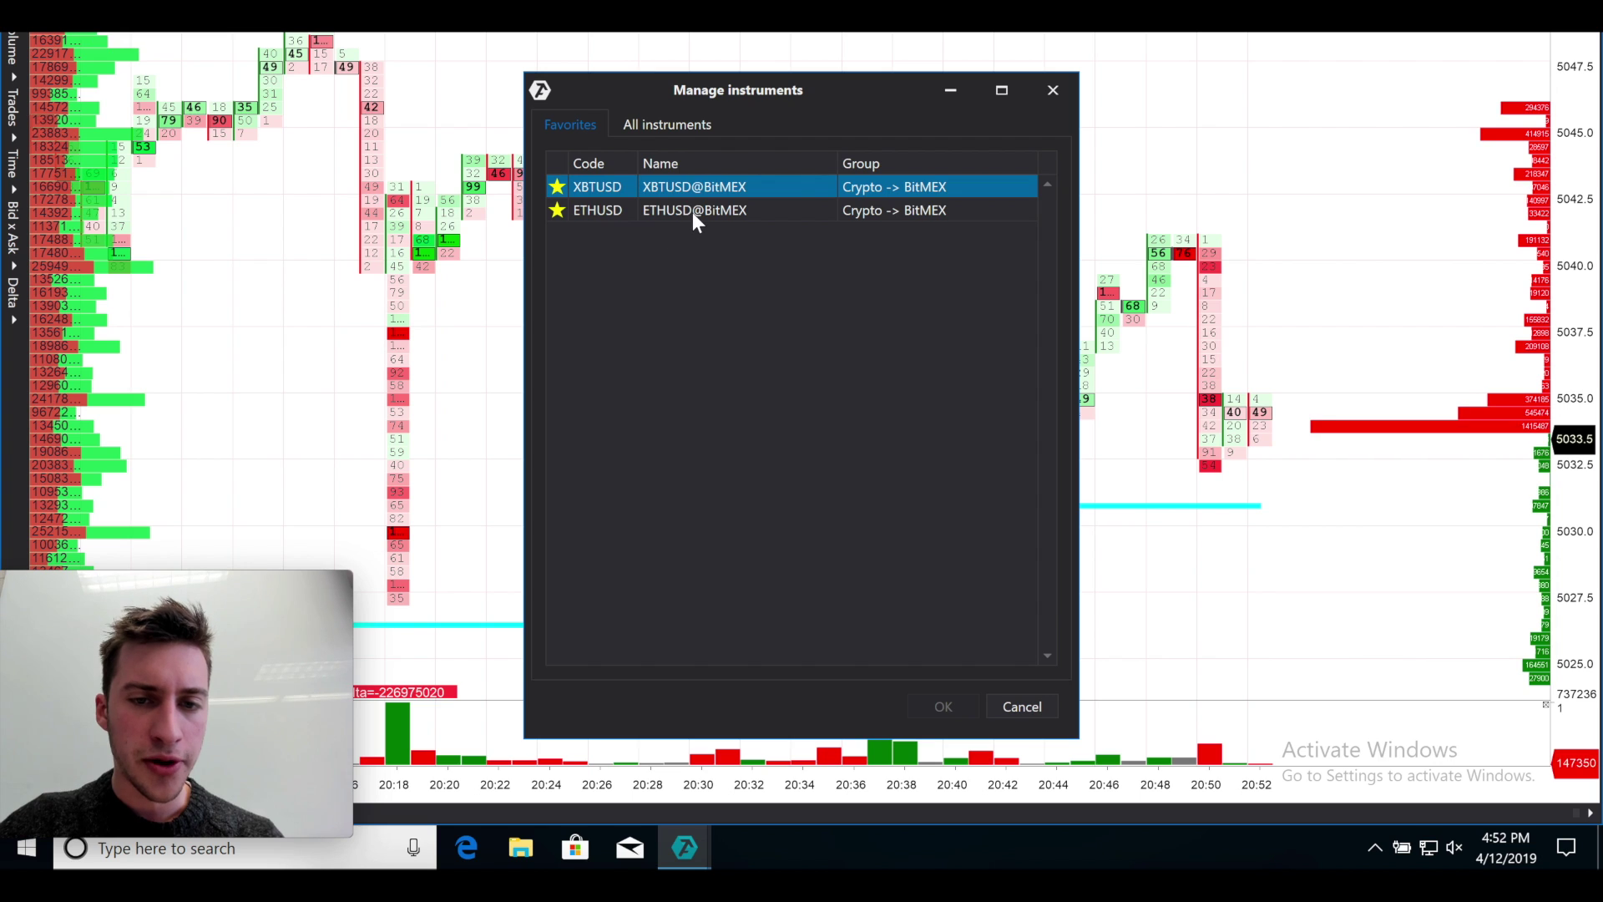
{"action": "double_click", "coordinate": [693, 212]}
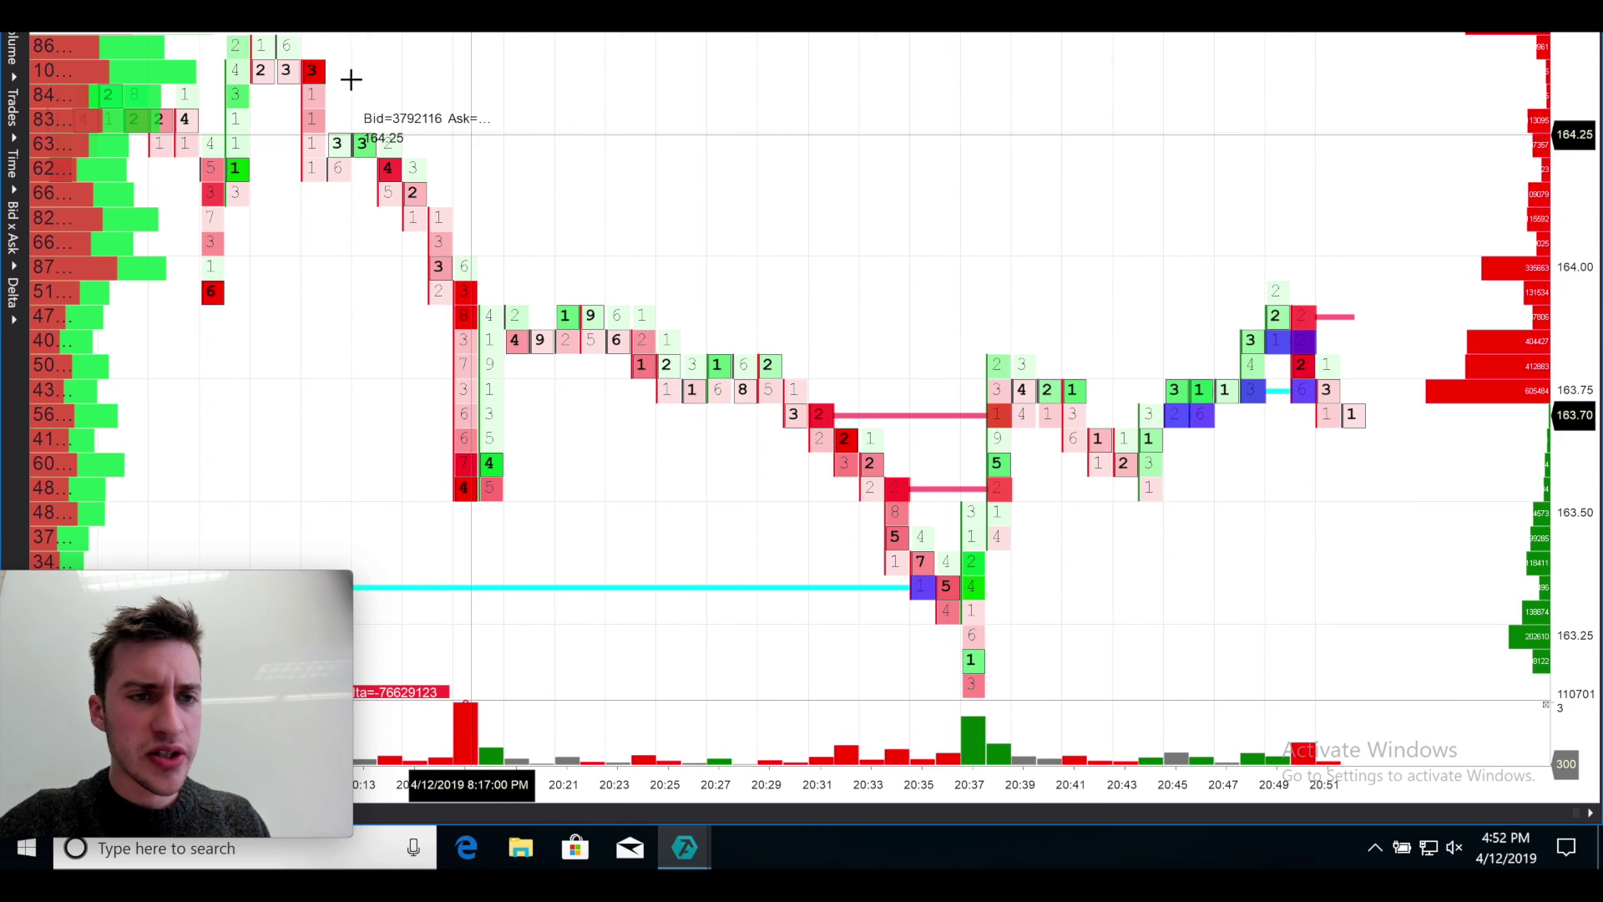
{"action": "left_click", "coordinate": [278, 37]}
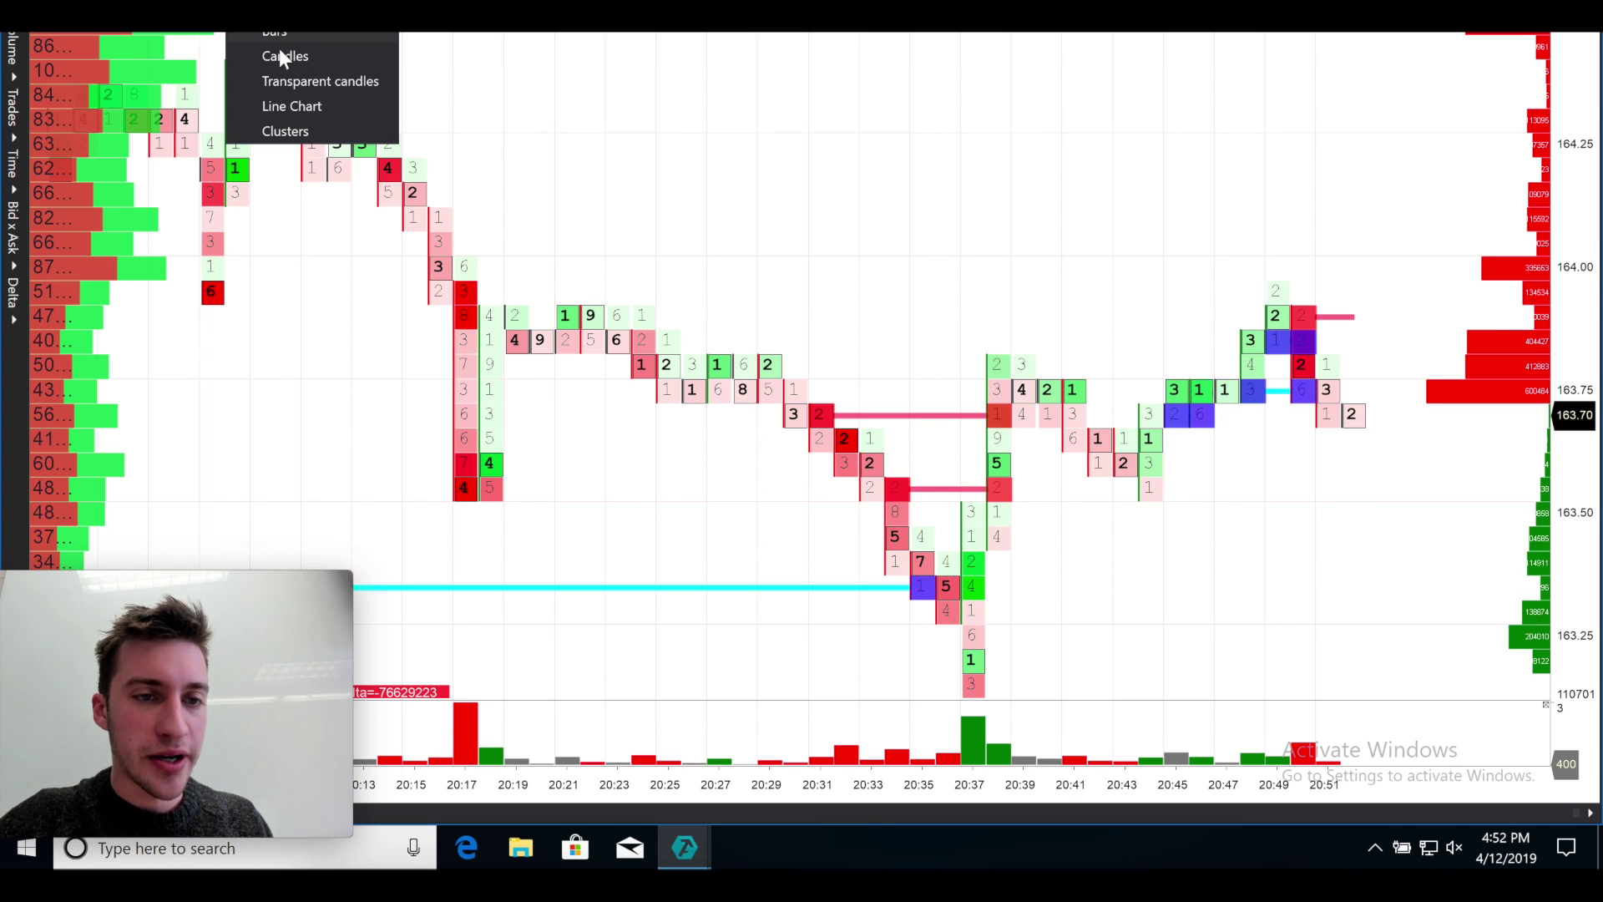
{"action": "left_click", "coordinate": [282, 54]}
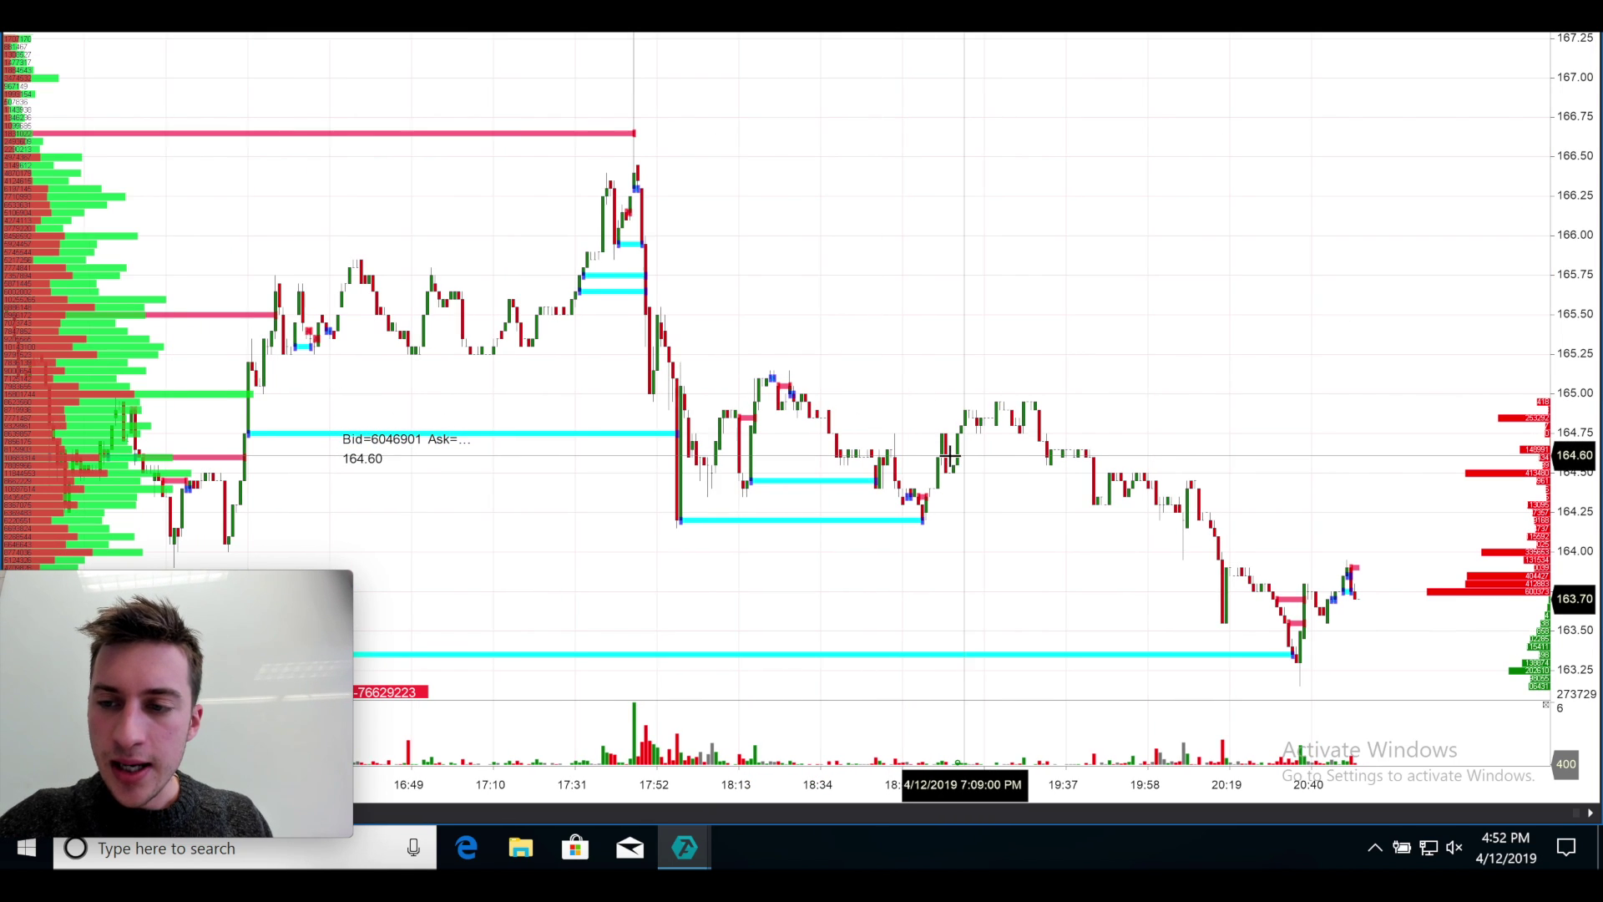
{"action": "scroll", "coordinate": [994, 410], "scroll_direction": "down", "scroll_amount": 2}
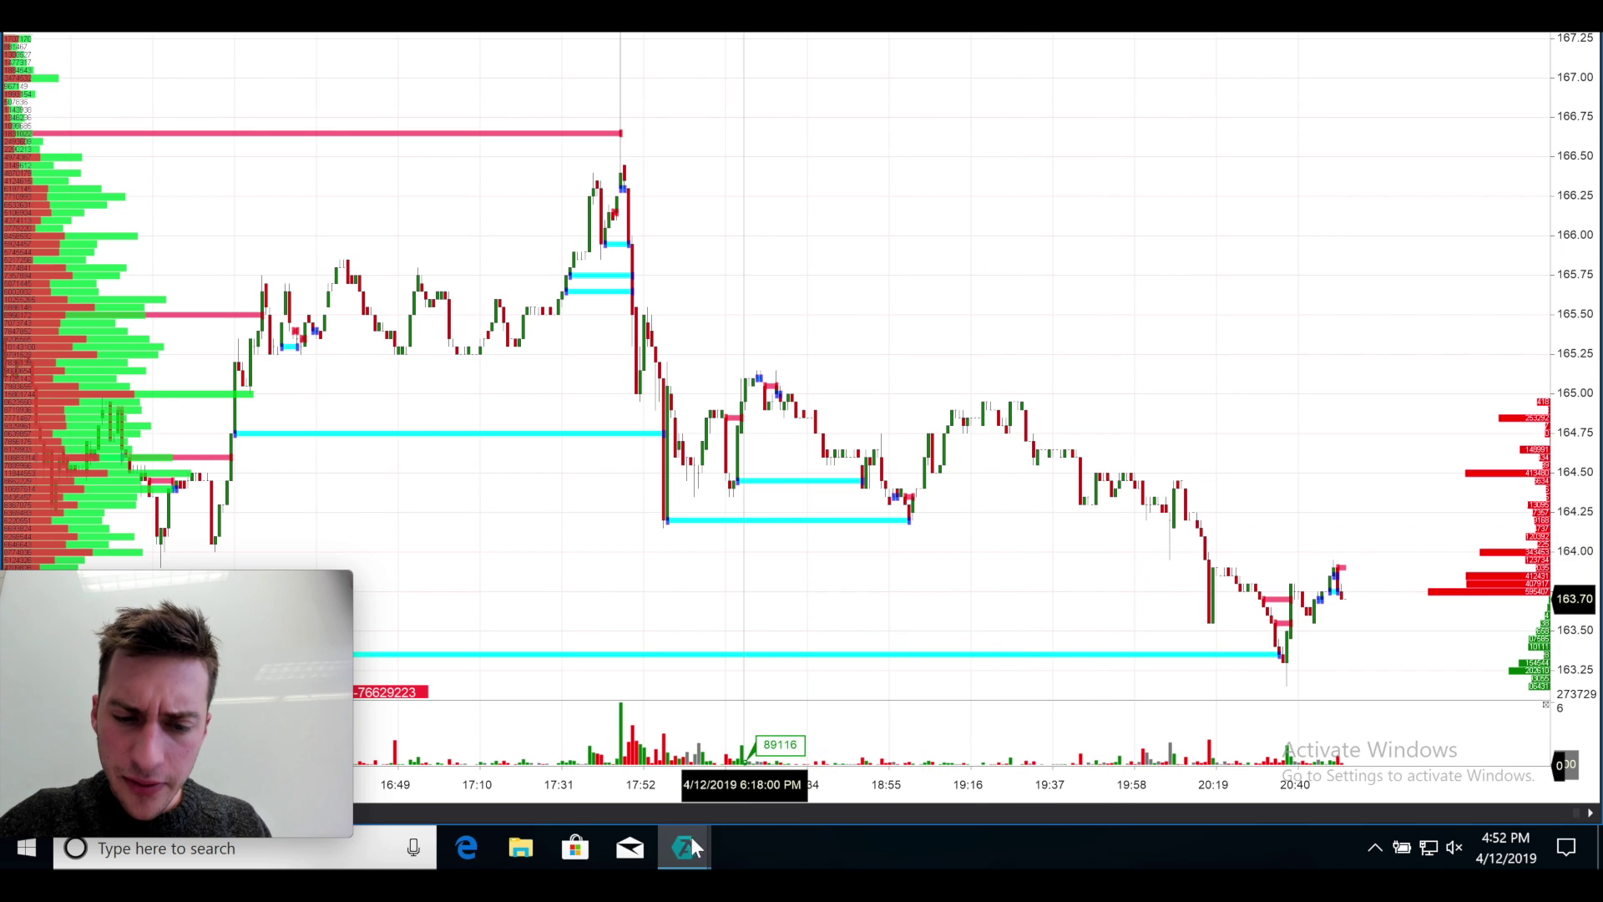
Sort the ETHUSD price table by Volume, highest first, then bring the main window forward
{"action": "mouse_move", "coordinate": [686, 845]}
{"action": "mouse_move", "coordinate": [930, 716]}
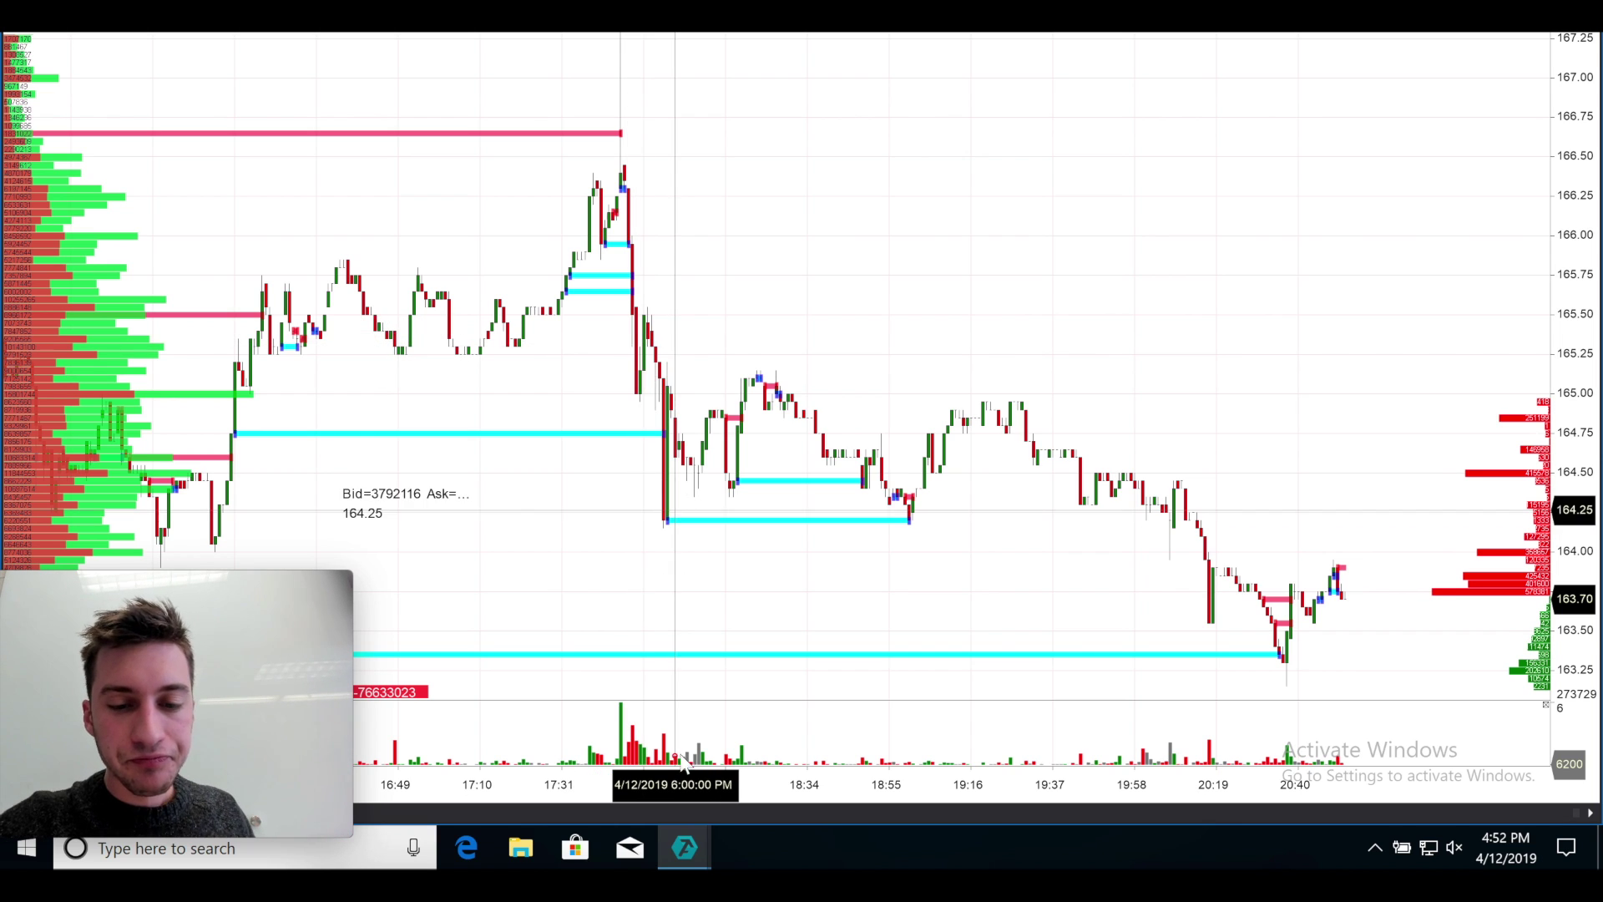
{"action": "key", "text": "alt+Tab"}
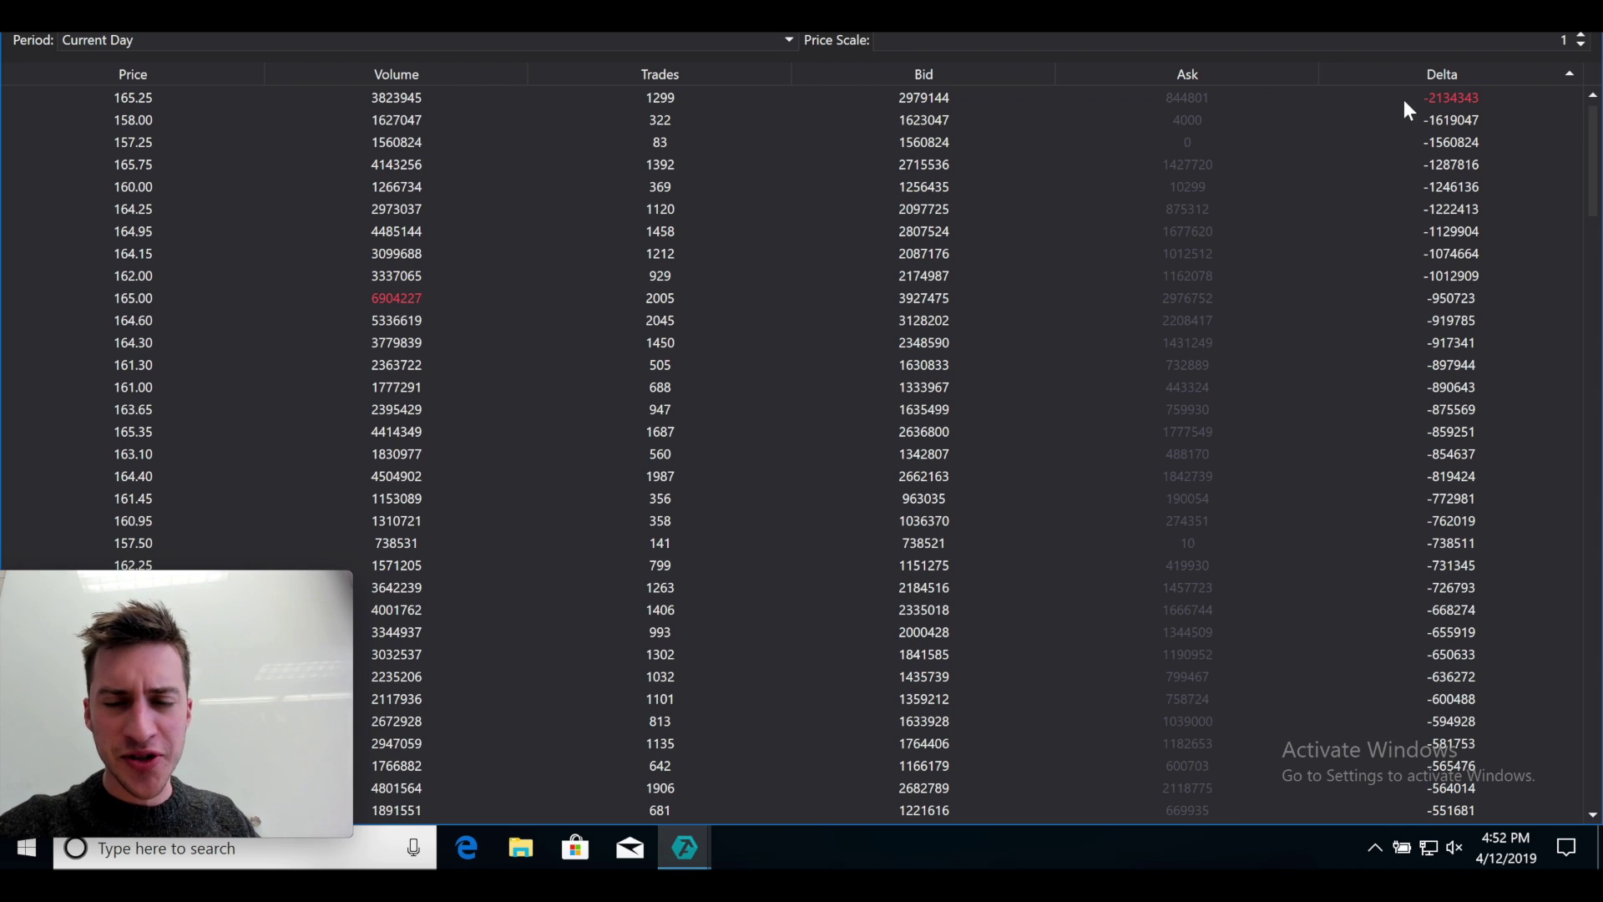
{"action": "left_click", "coordinate": [464, 73]}
{"action": "left_click", "coordinate": [464, 74]}
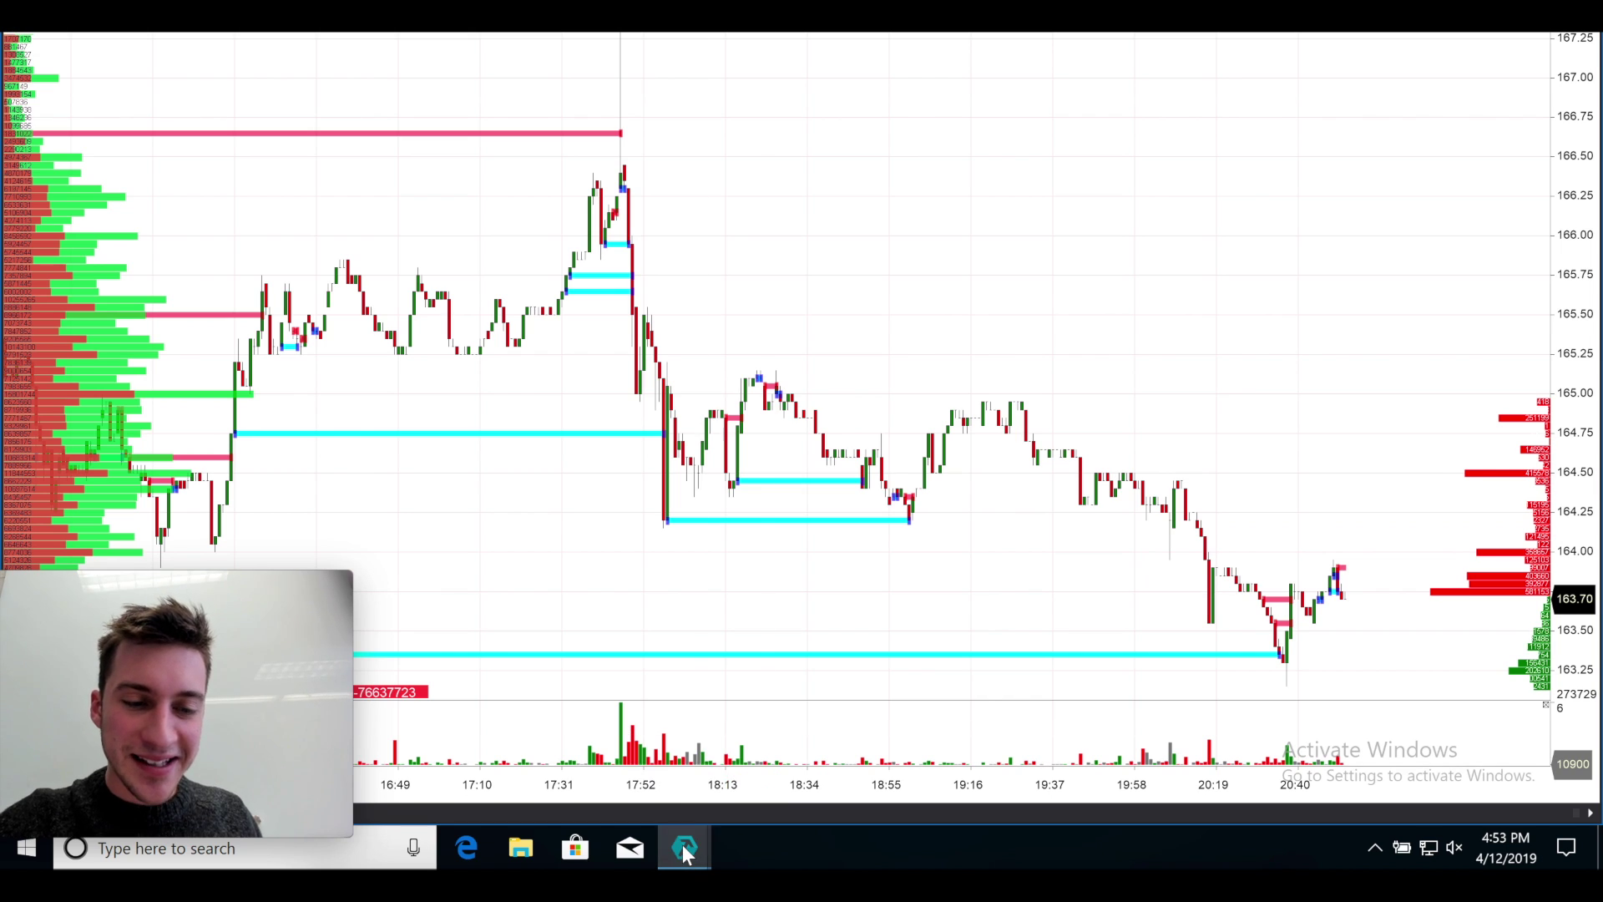
{"action": "mouse_move", "coordinate": [696, 834]}
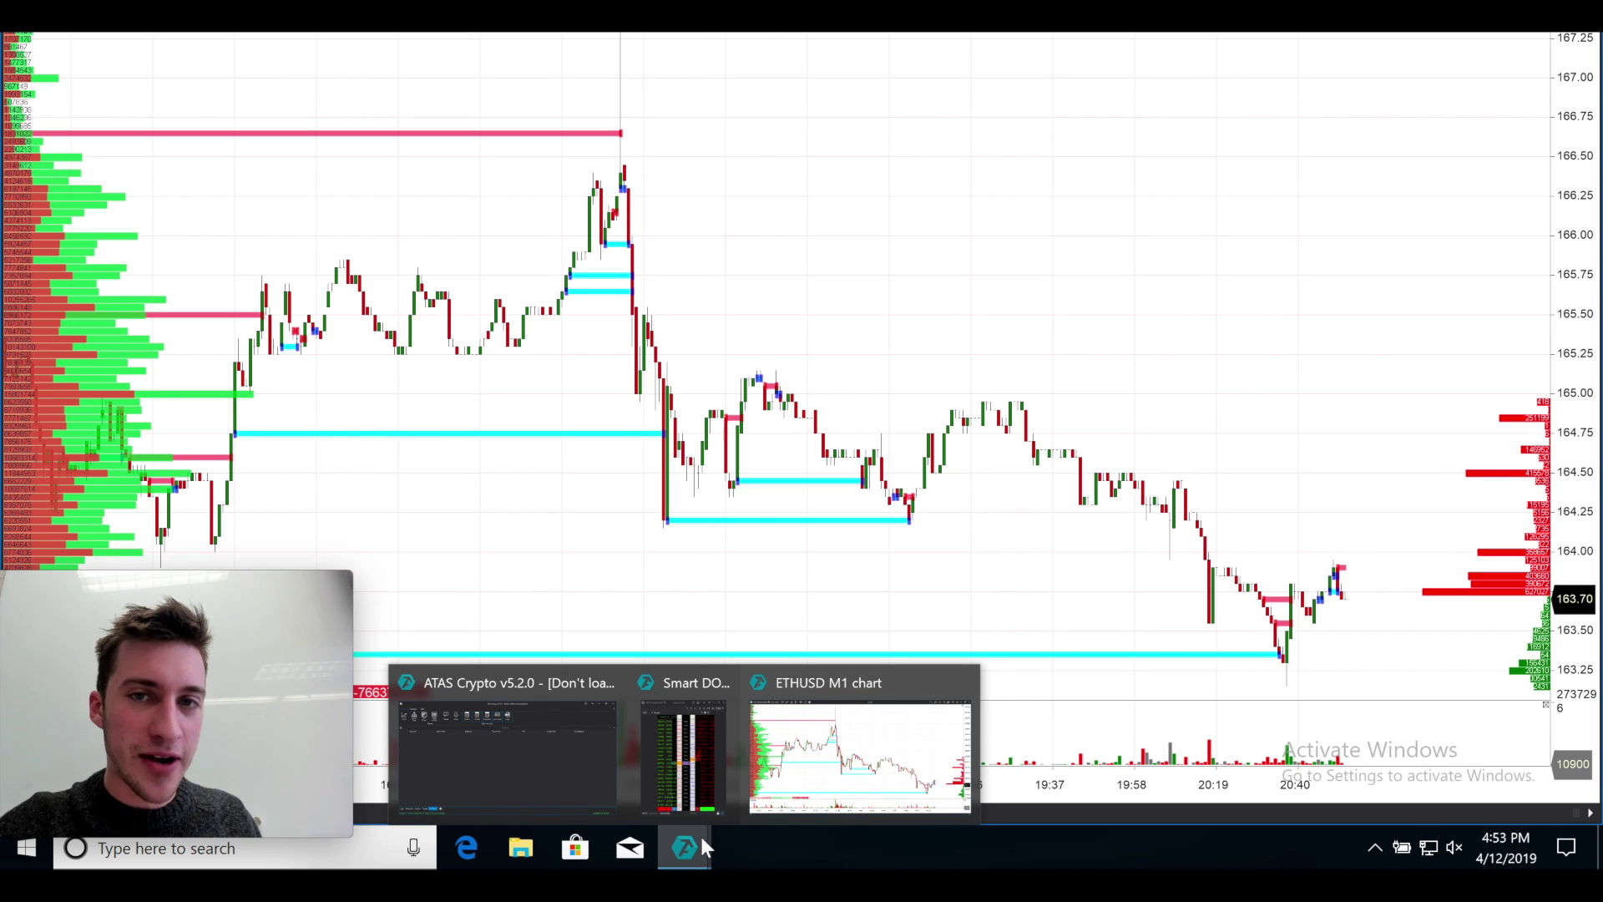
{"action": "left_click", "coordinate": [530, 738]}
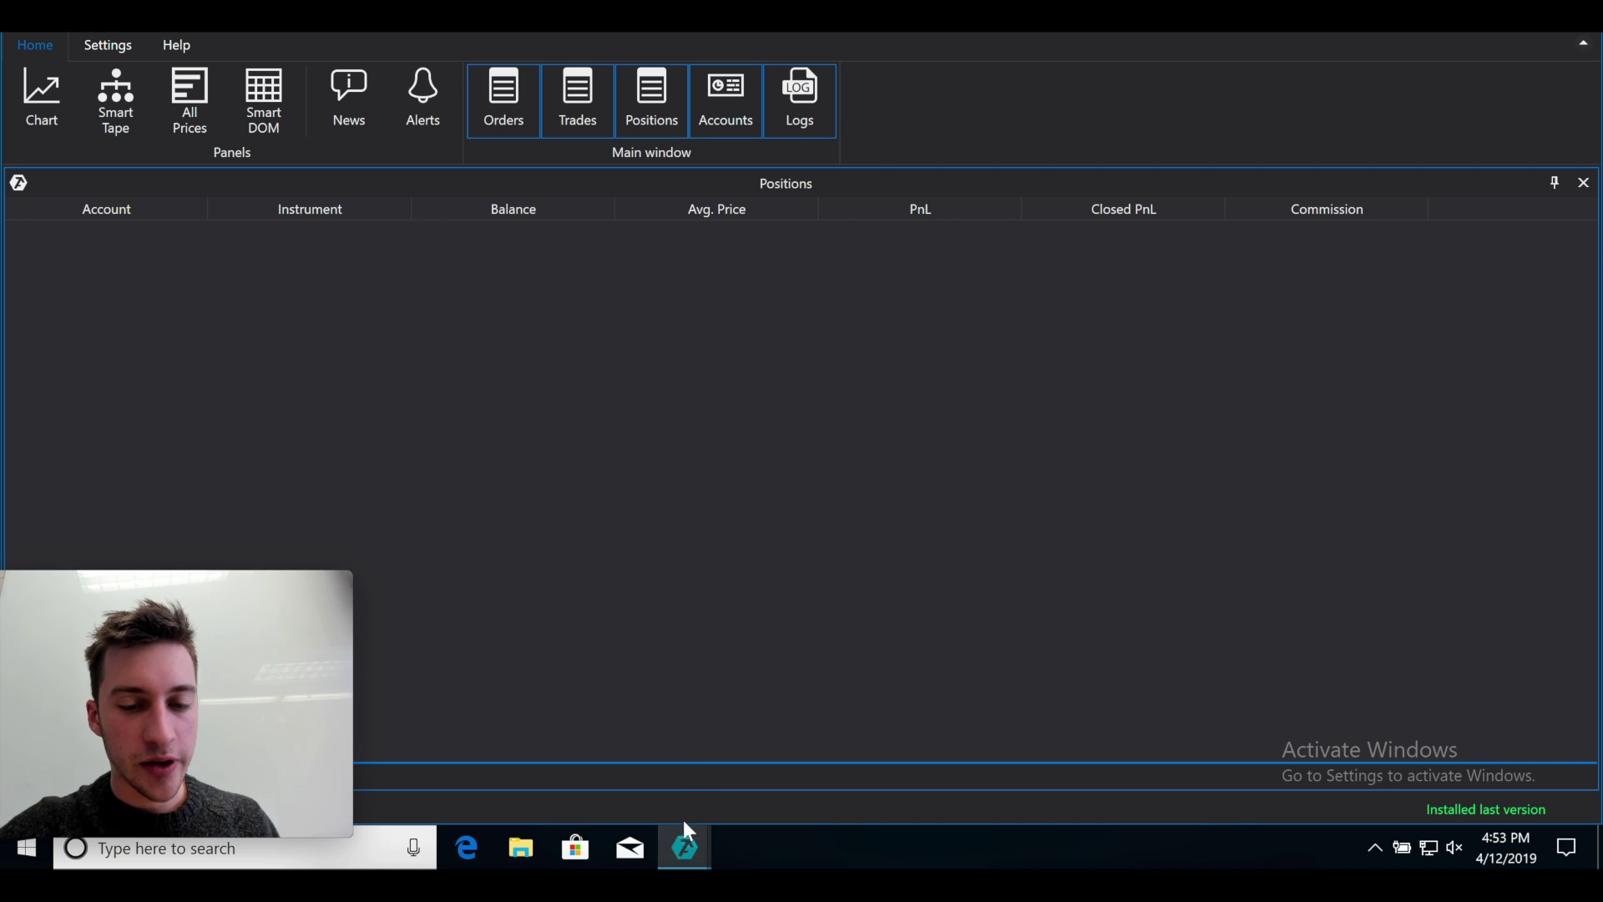
Recentre the Smart DOM ladder and attempt a buy order, triggering the 'Trading is locked' warning
{"action": "mouse_move", "coordinate": [685, 849]}
{"action": "left_click", "coordinate": [699, 683]}
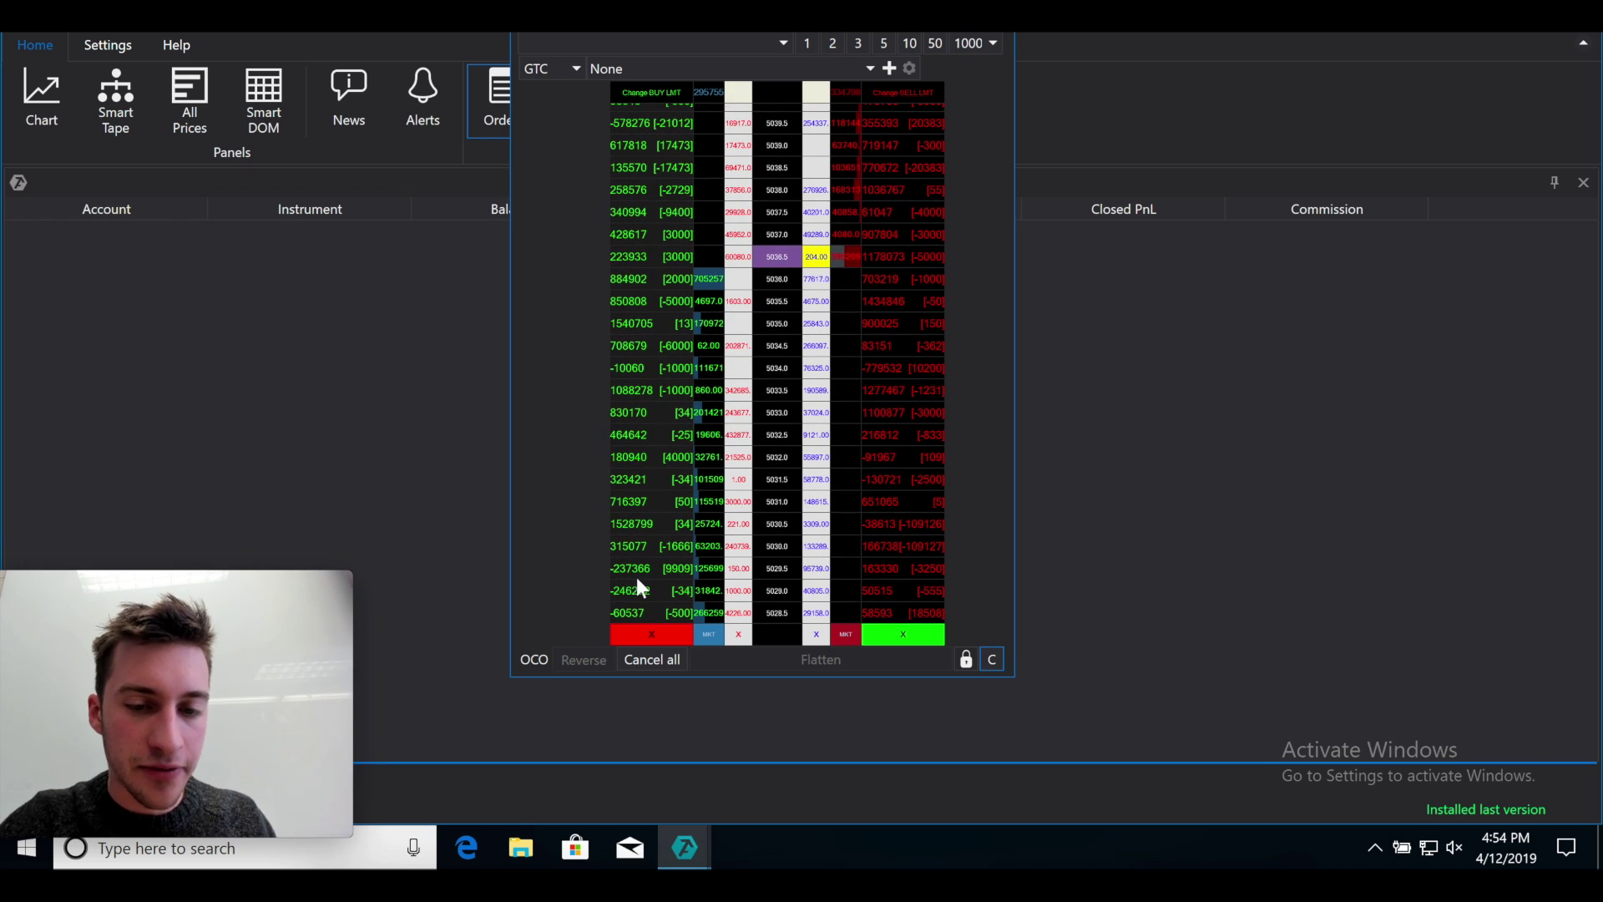
{"action": "left_click", "coordinate": [992, 658]}
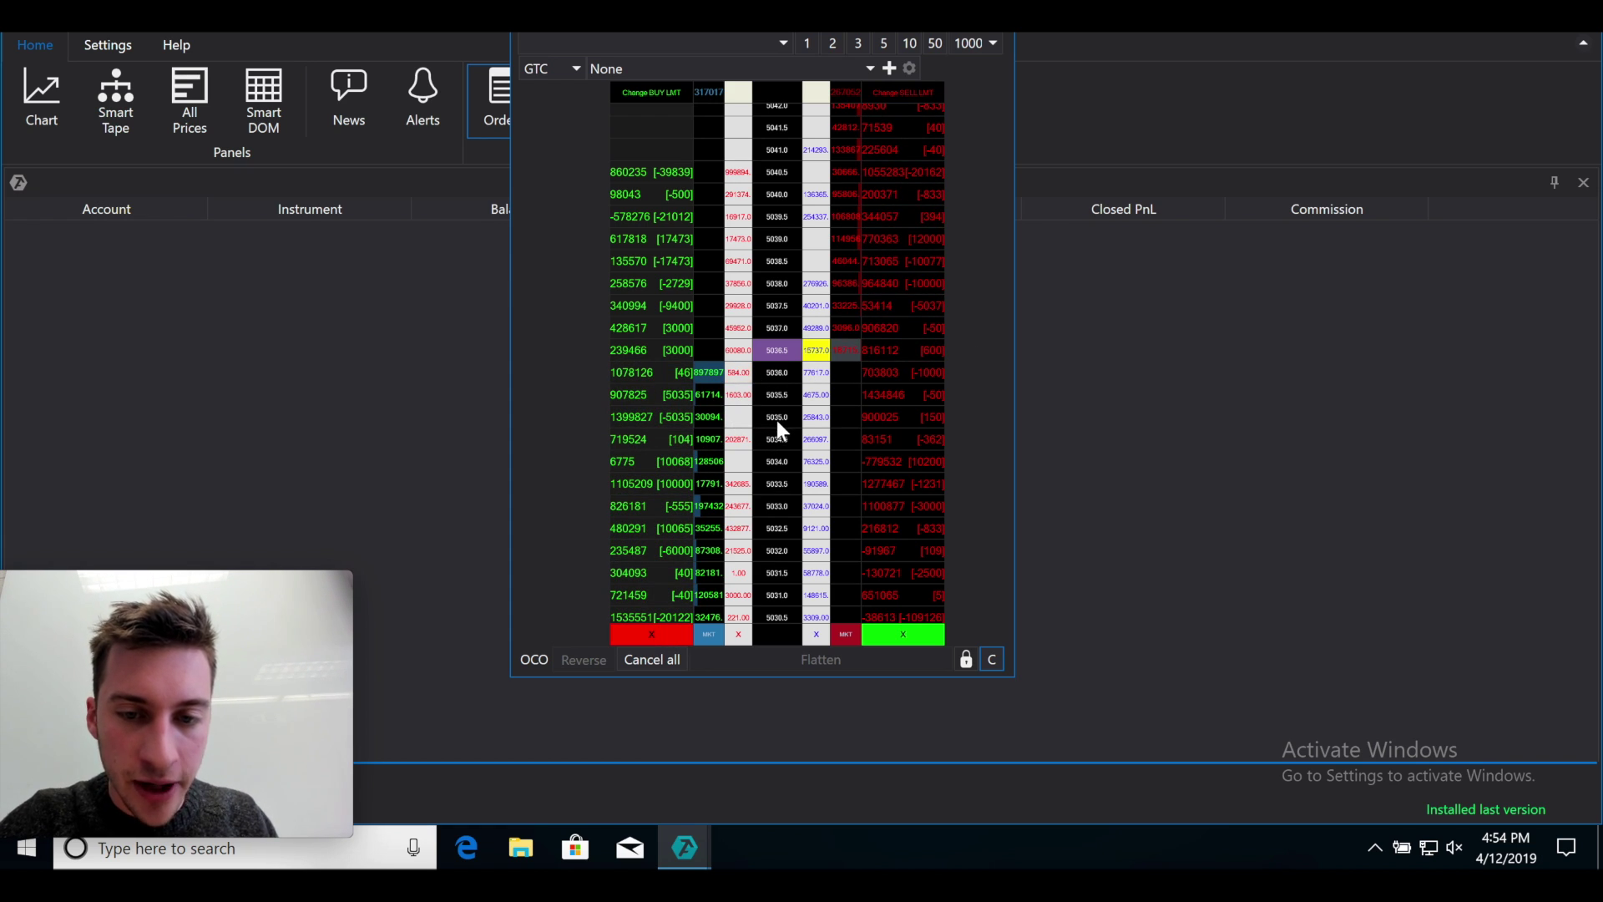
{"action": "left_click", "coordinate": [619, 425]}
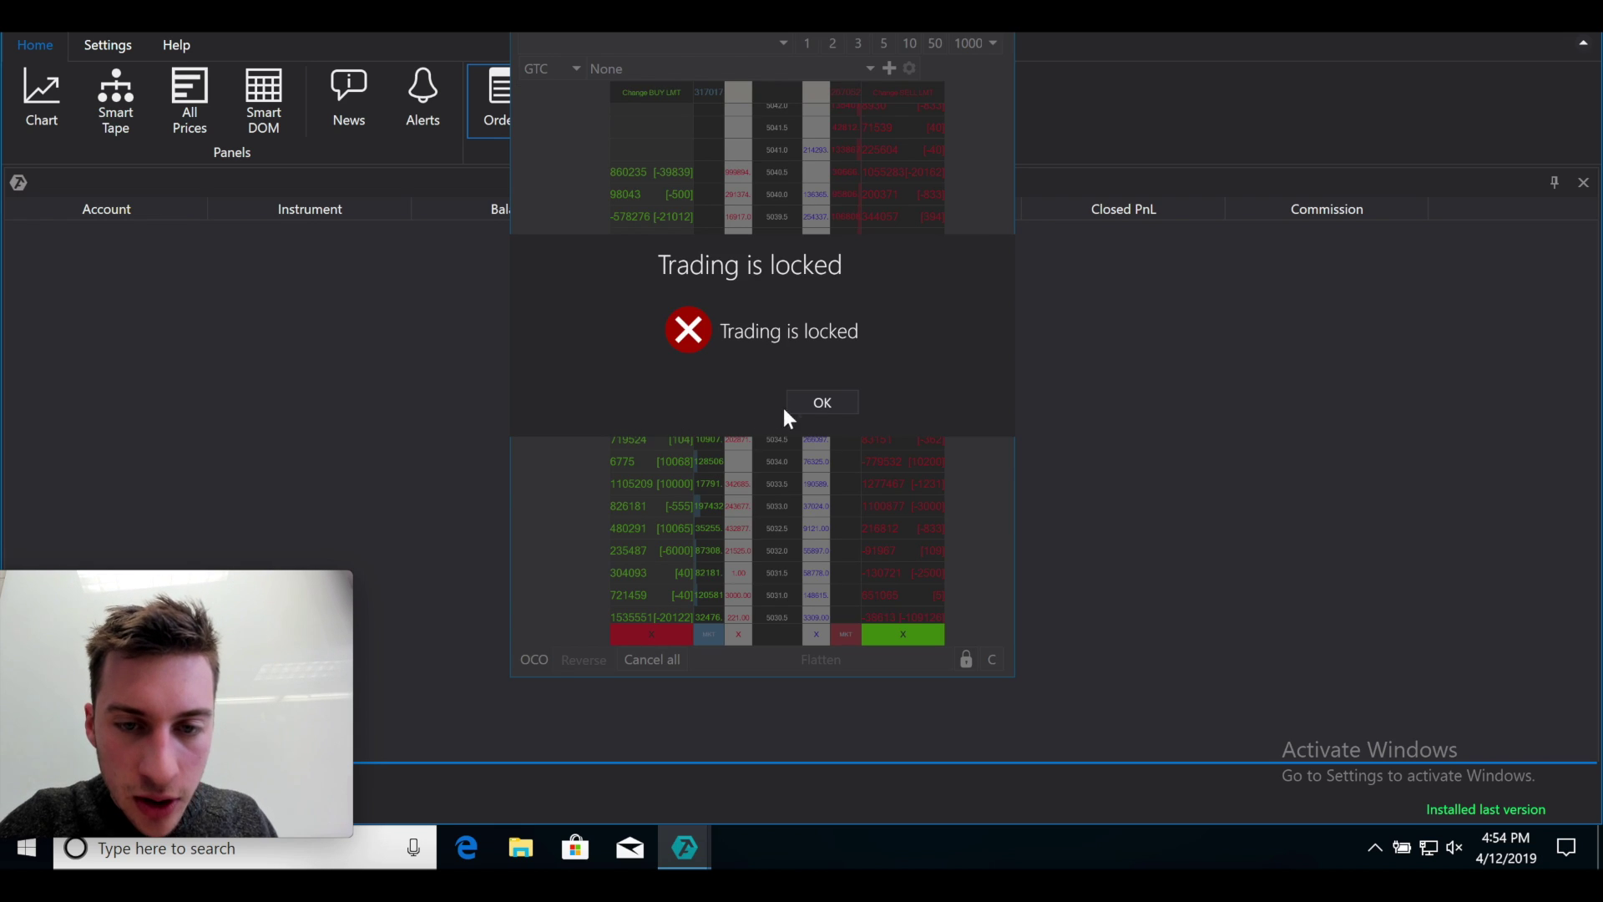
Dismiss the 'Trading is locked' warning with OK
{"action": "left_click", "coordinate": [820, 402]}
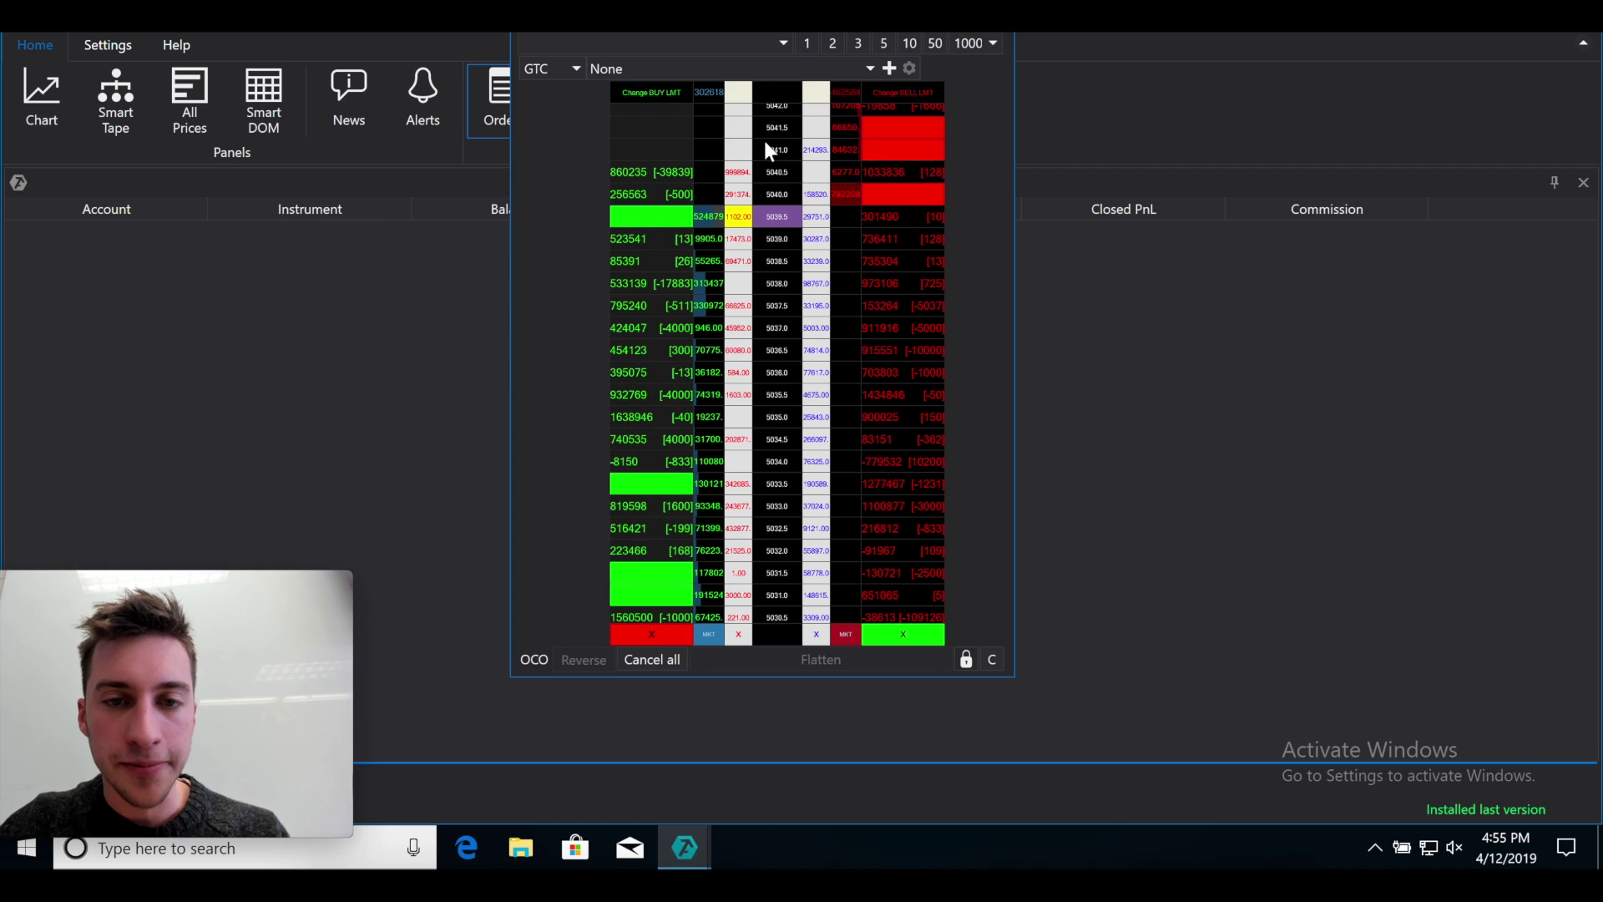
Switch the Smart DOM to ETHUSD via Manage instruments and recentre the ladder near 164
{"action": "double_click", "coordinate": [983, 33]}
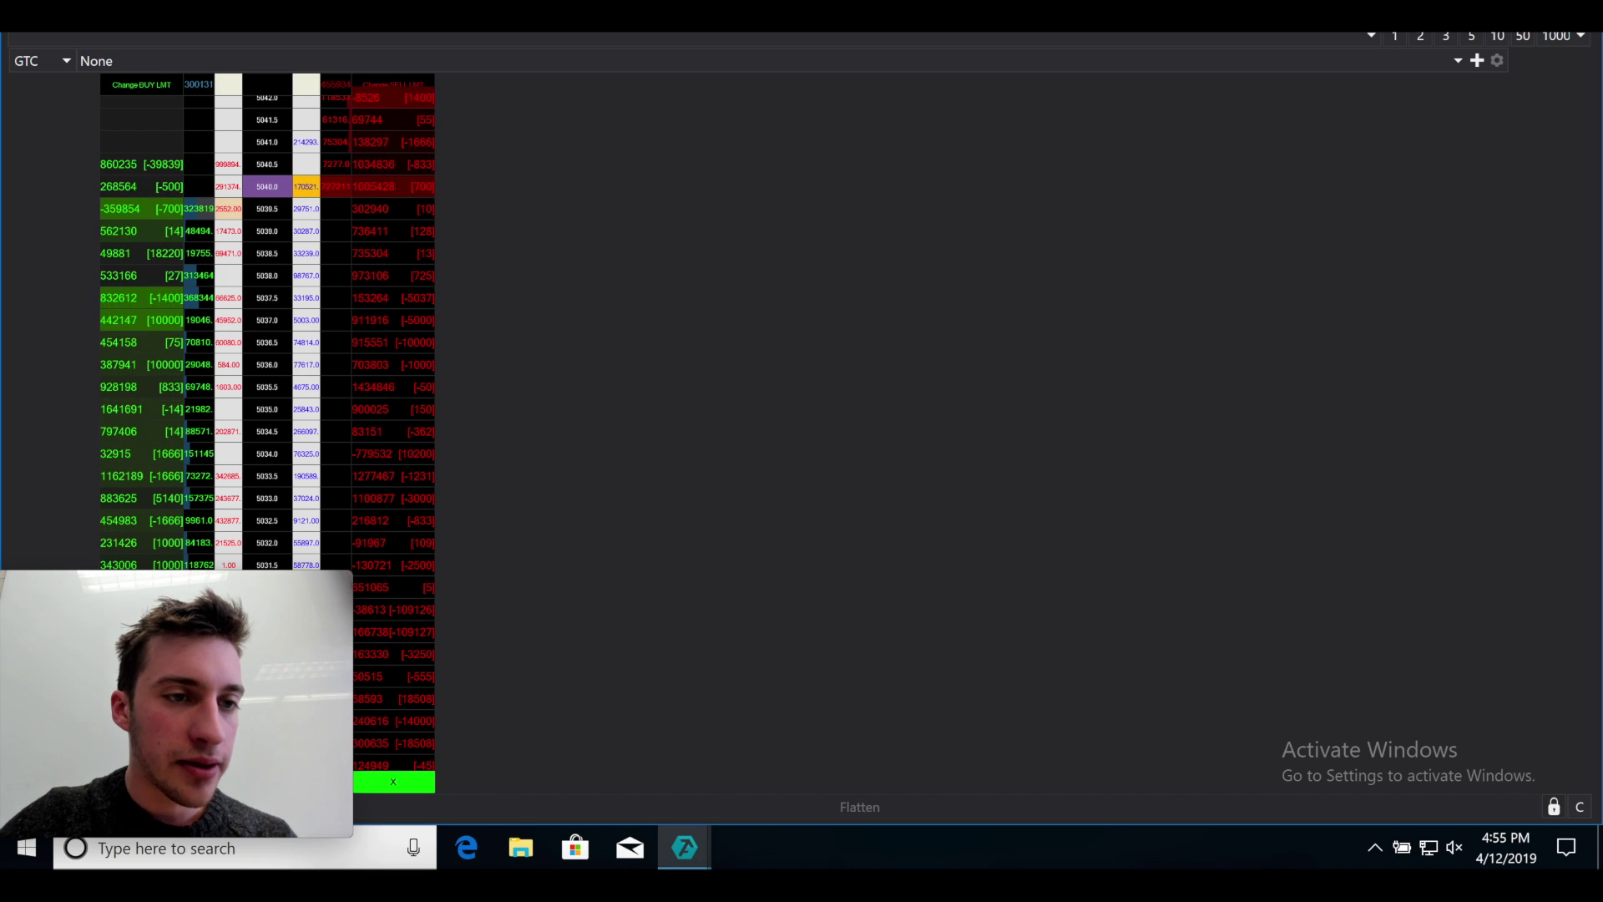
{"action": "left_click", "coordinate": [434, 144]}
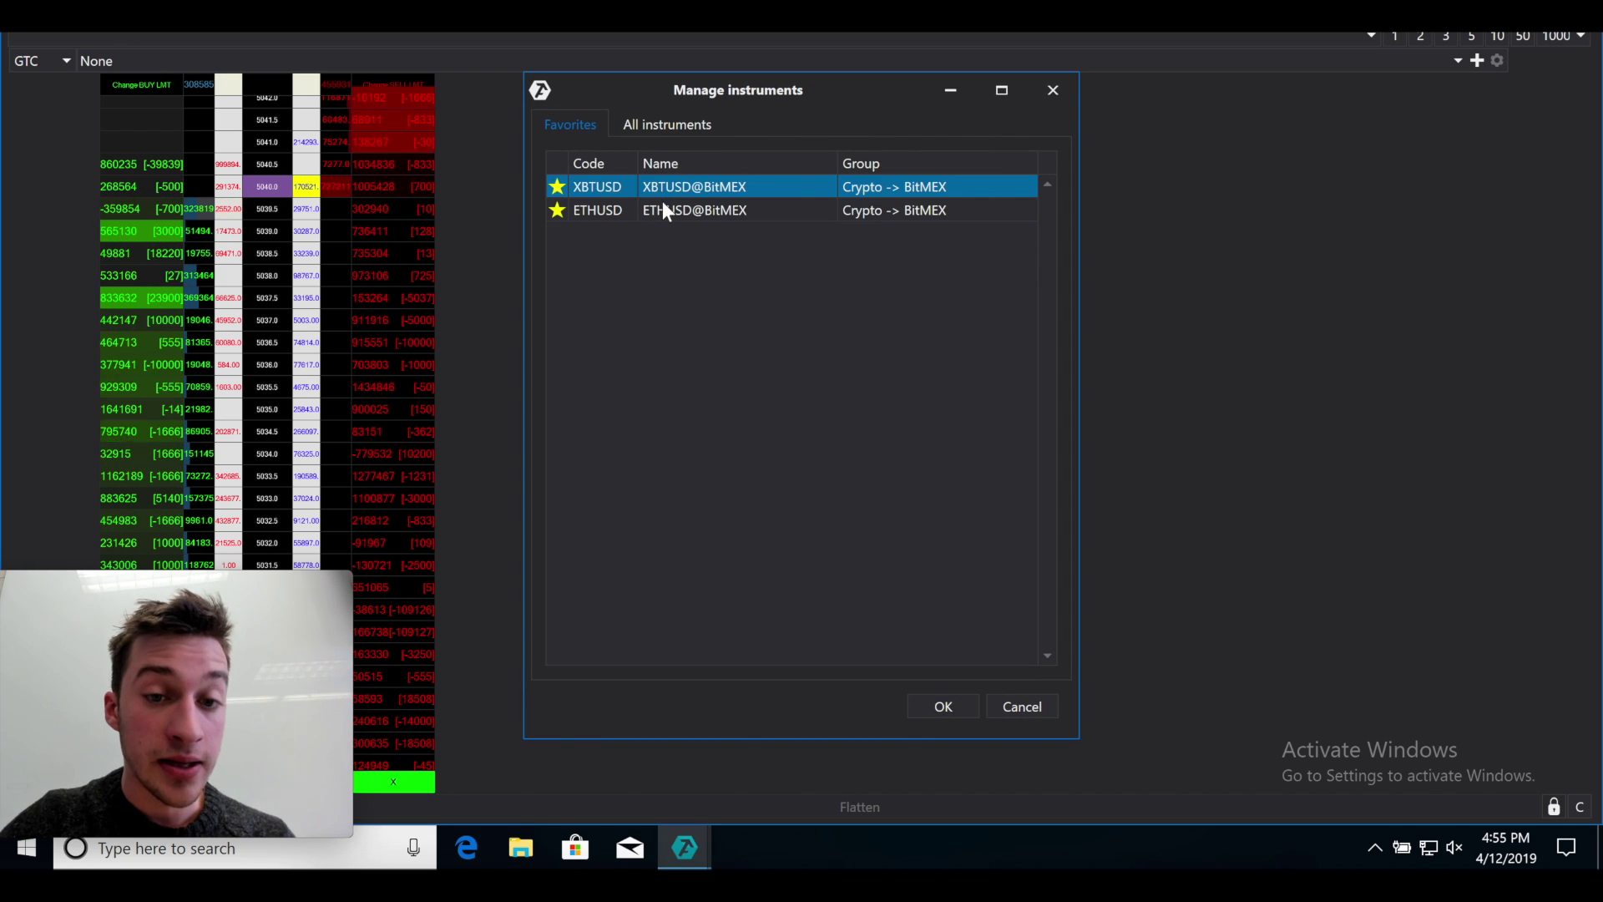
{"action": "double_click", "coordinate": [663, 206]}
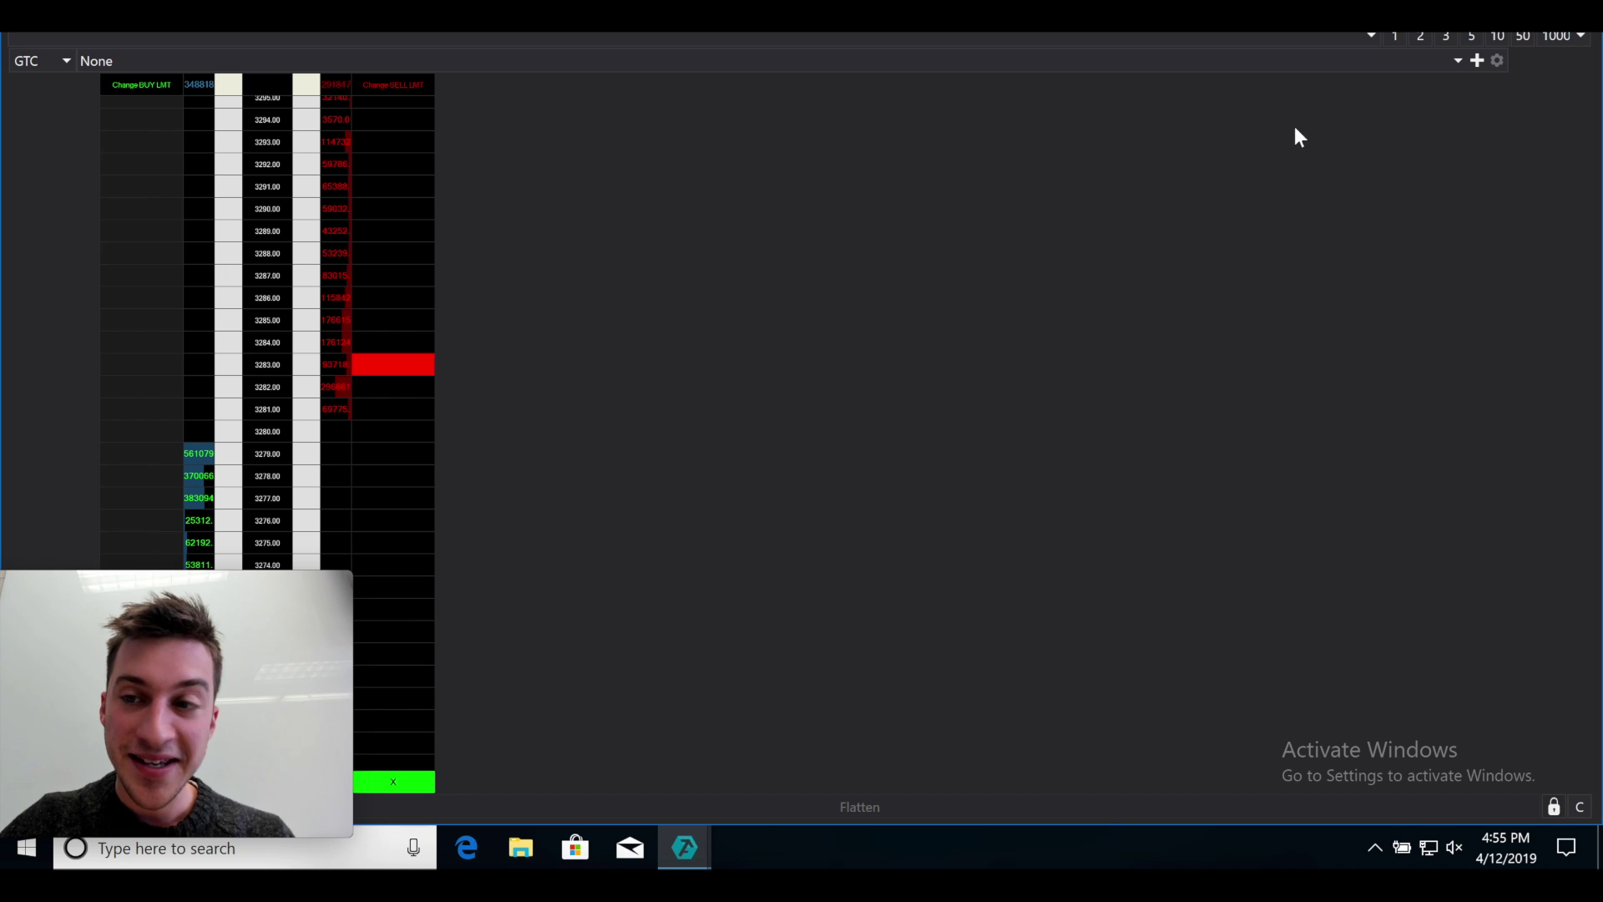
{"action": "double_click", "coordinate": [669, 38]}
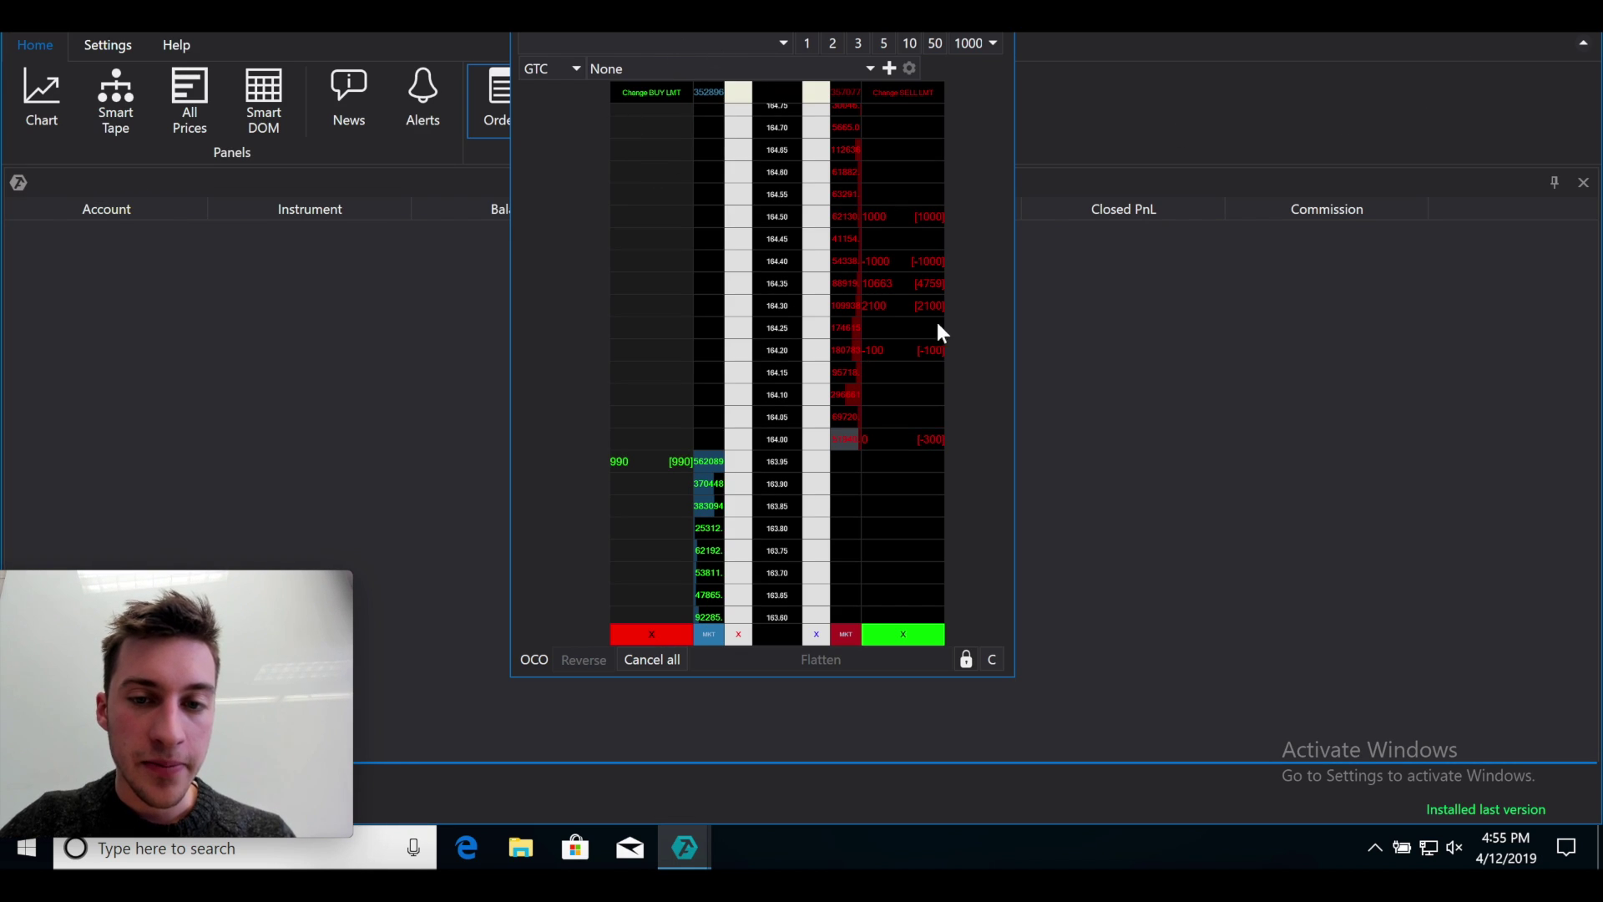
{"action": "left_click", "coordinate": [987, 658]}
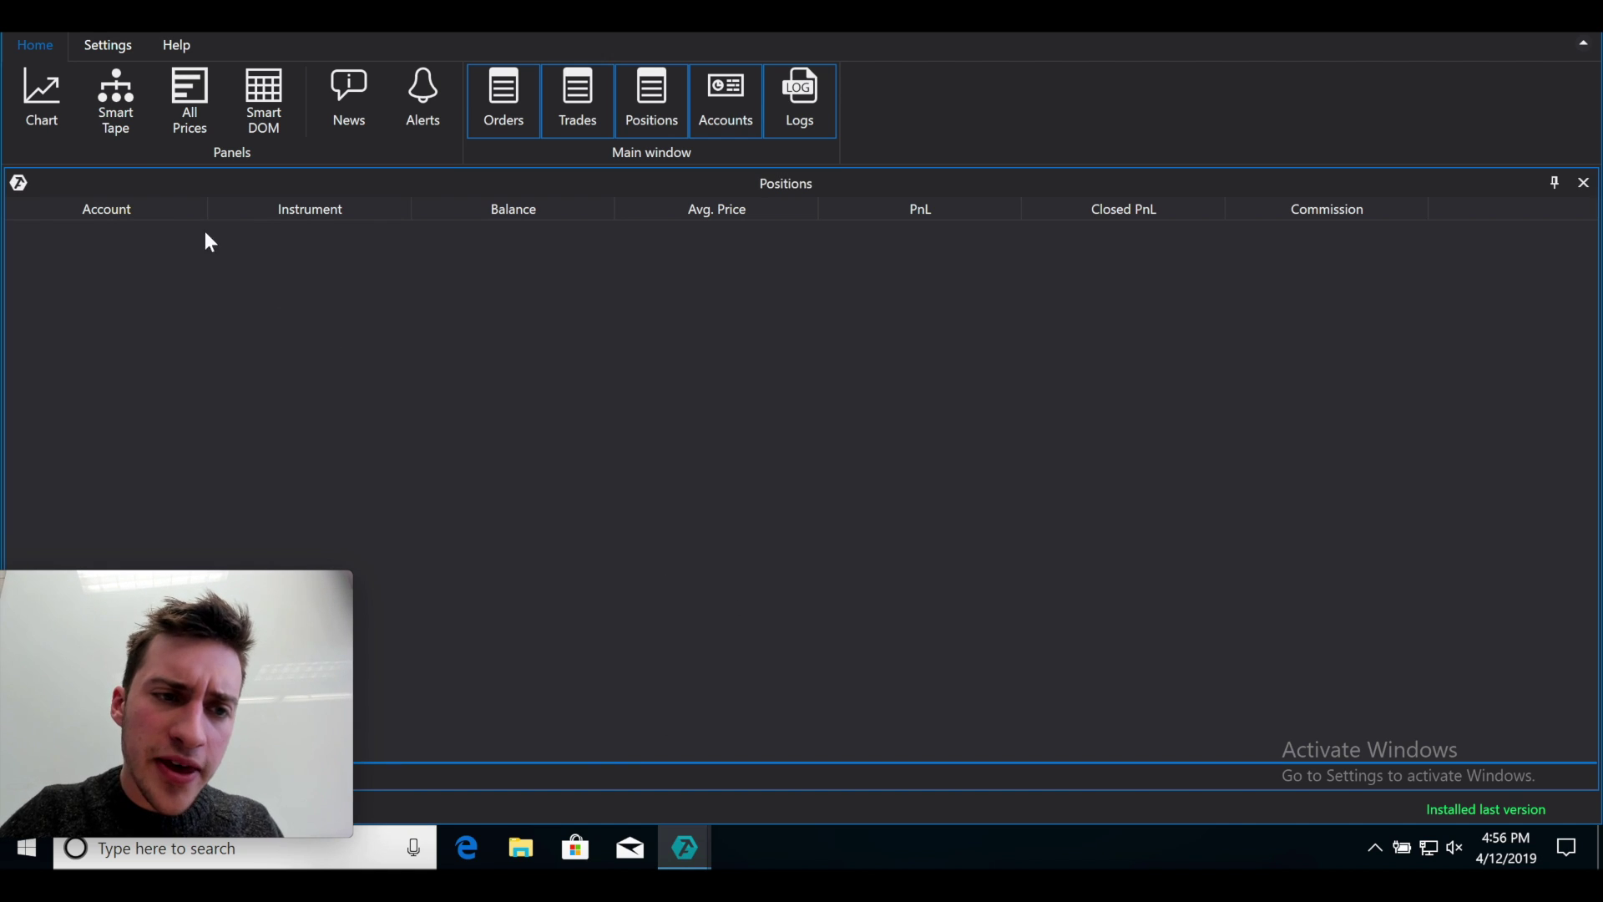
Open an ETHUSD Smart Tape and widen its window by dragging the right edge
{"action": "left_click", "coordinate": [134, 142]}
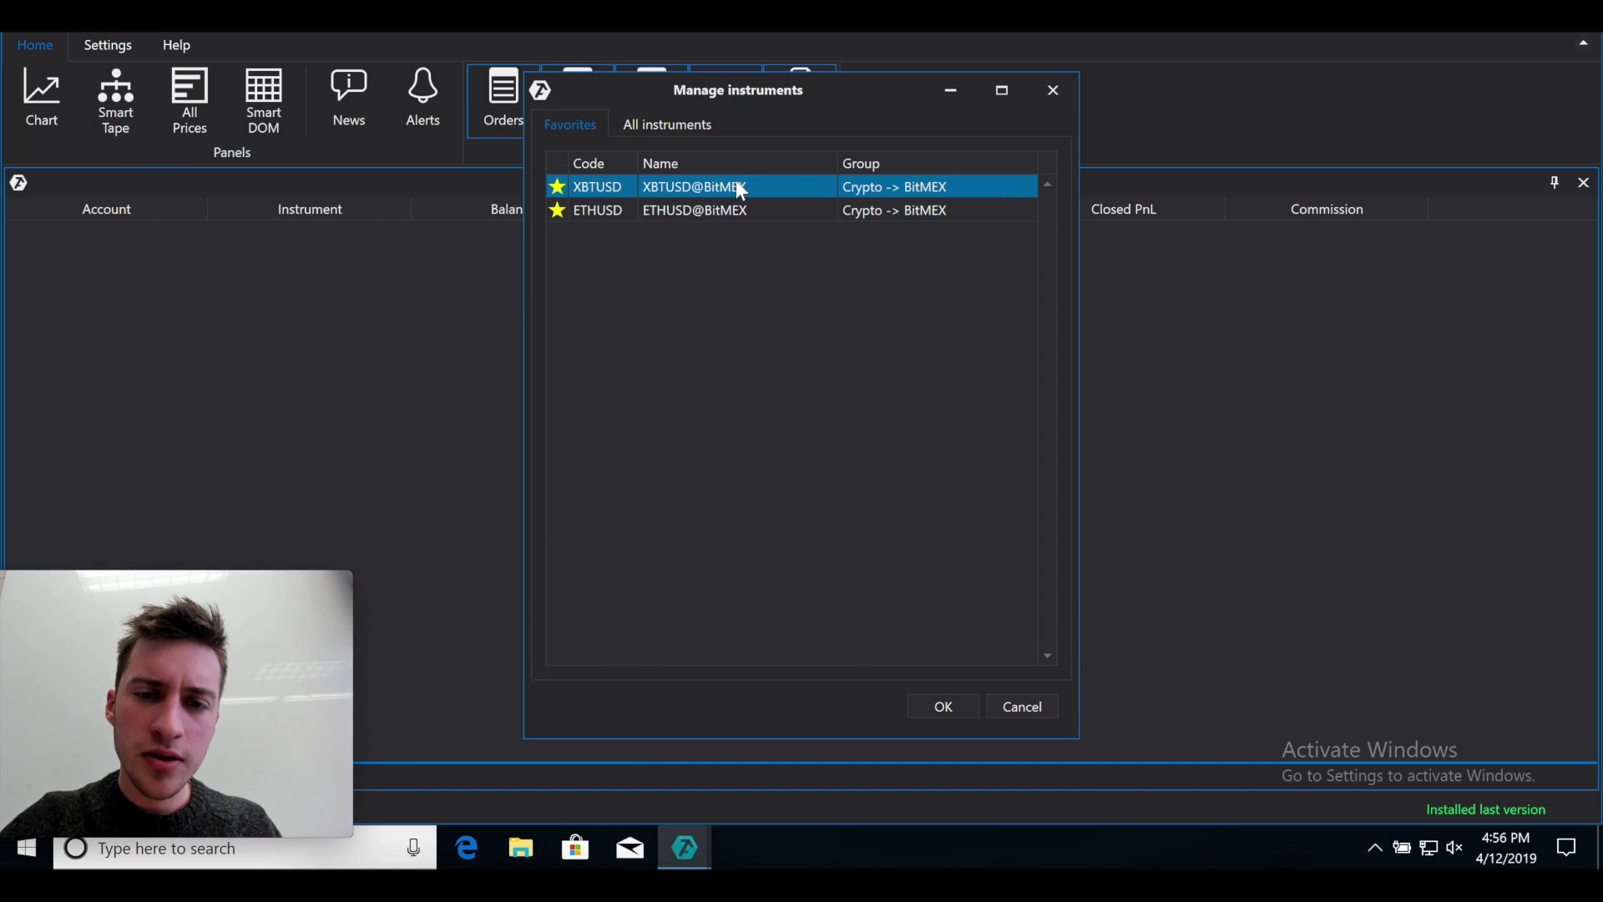
{"action": "left_click", "coordinate": [708, 210]}
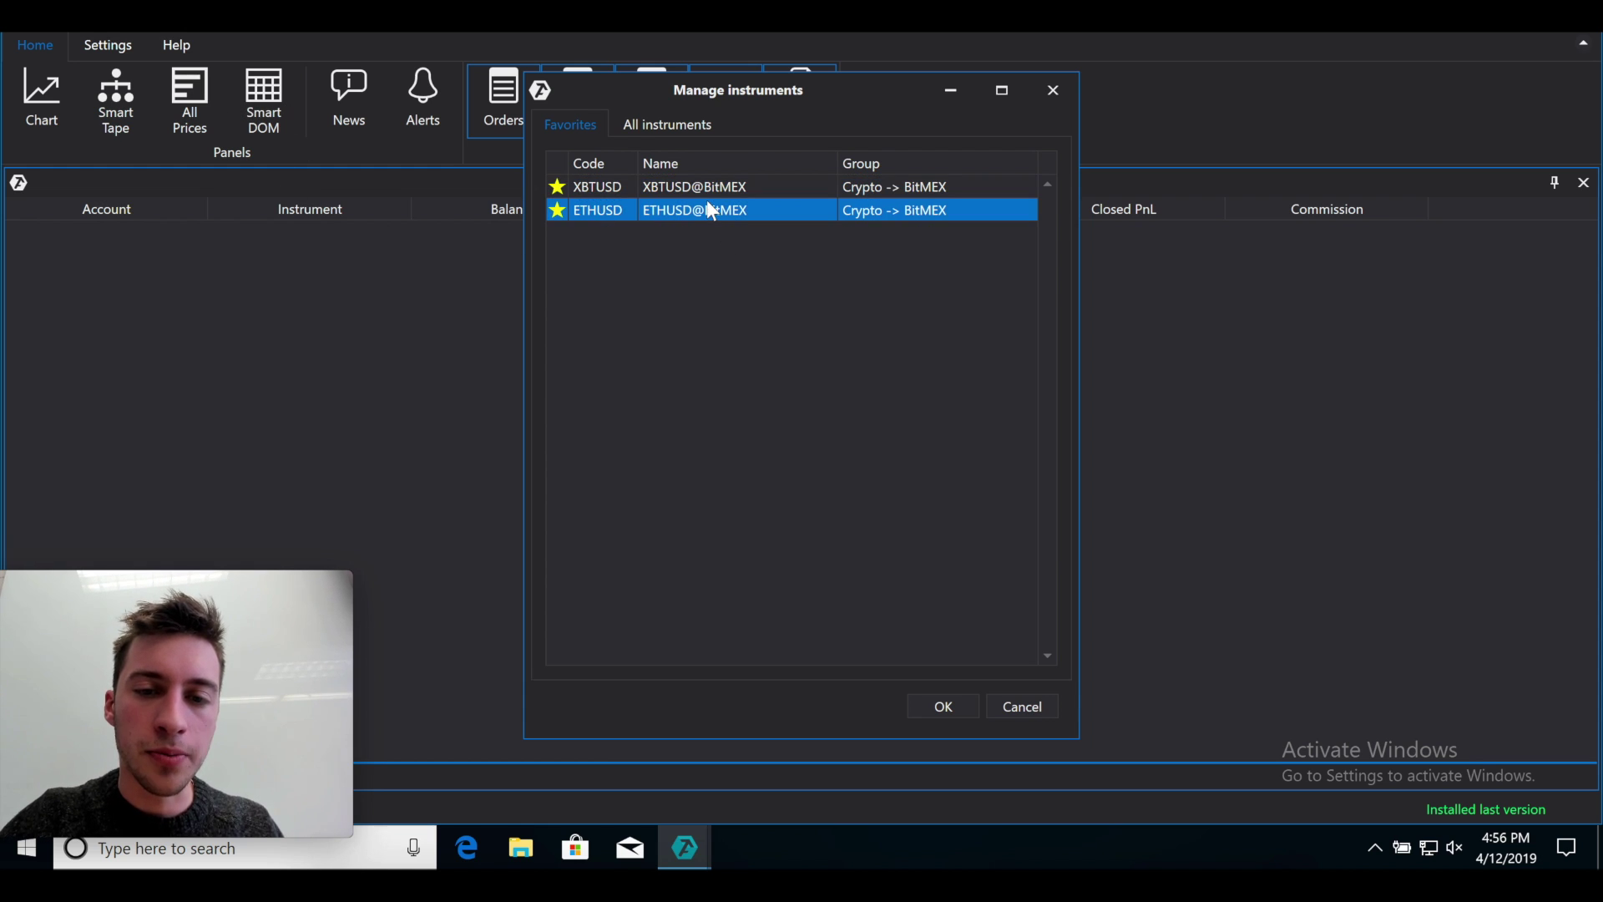
{"action": "double_click", "coordinate": [713, 209]}
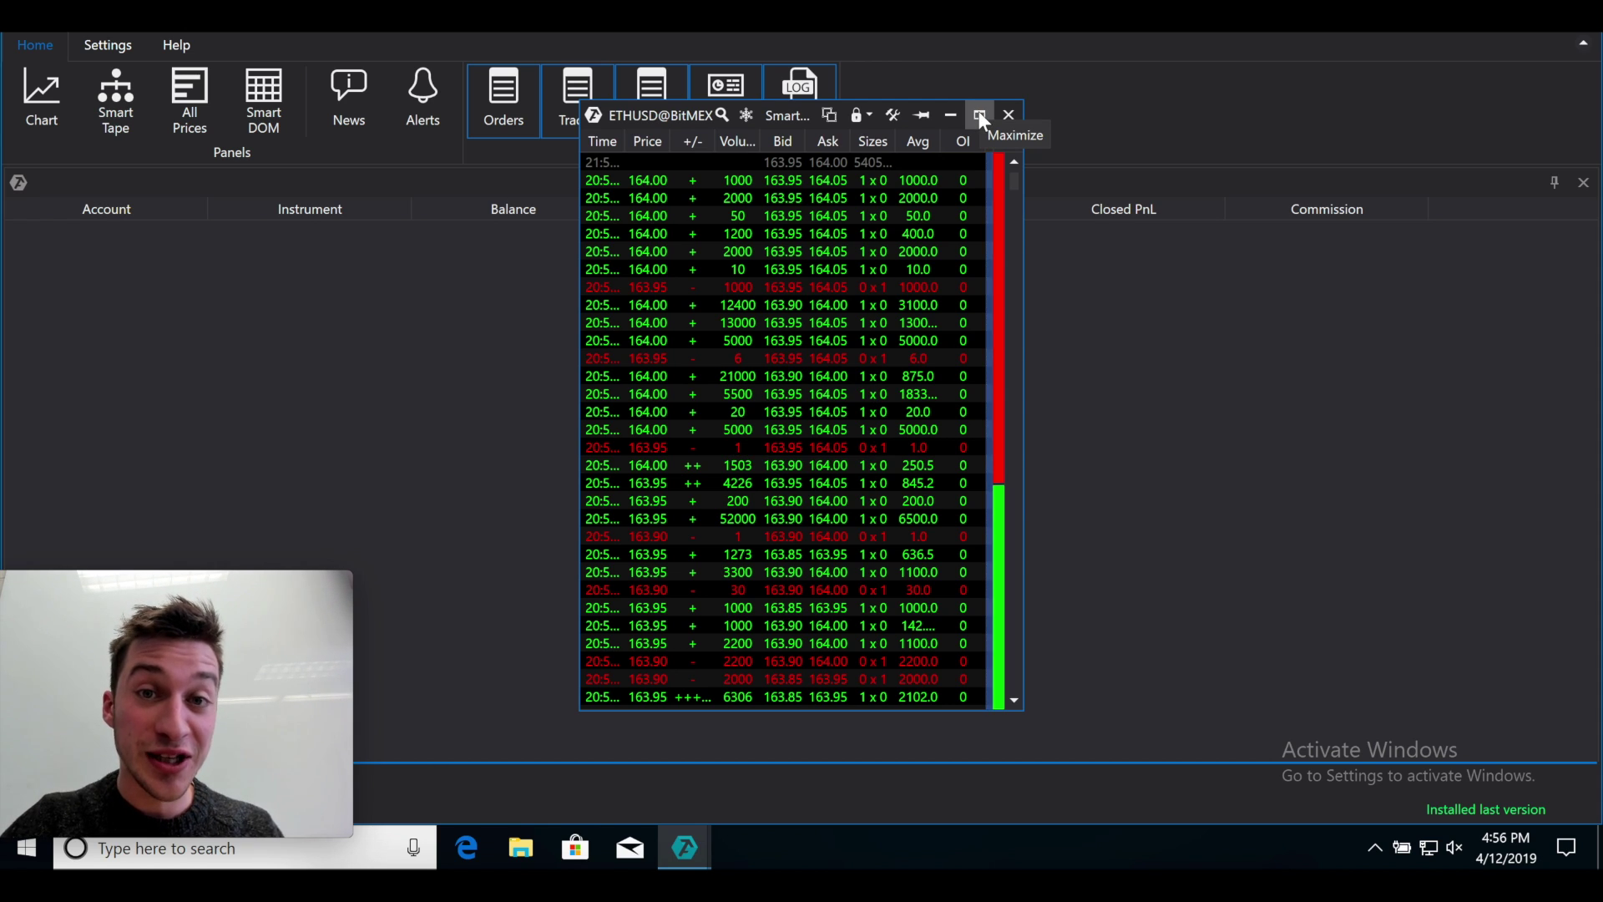
{"action": "left_click", "coordinate": [980, 114]}
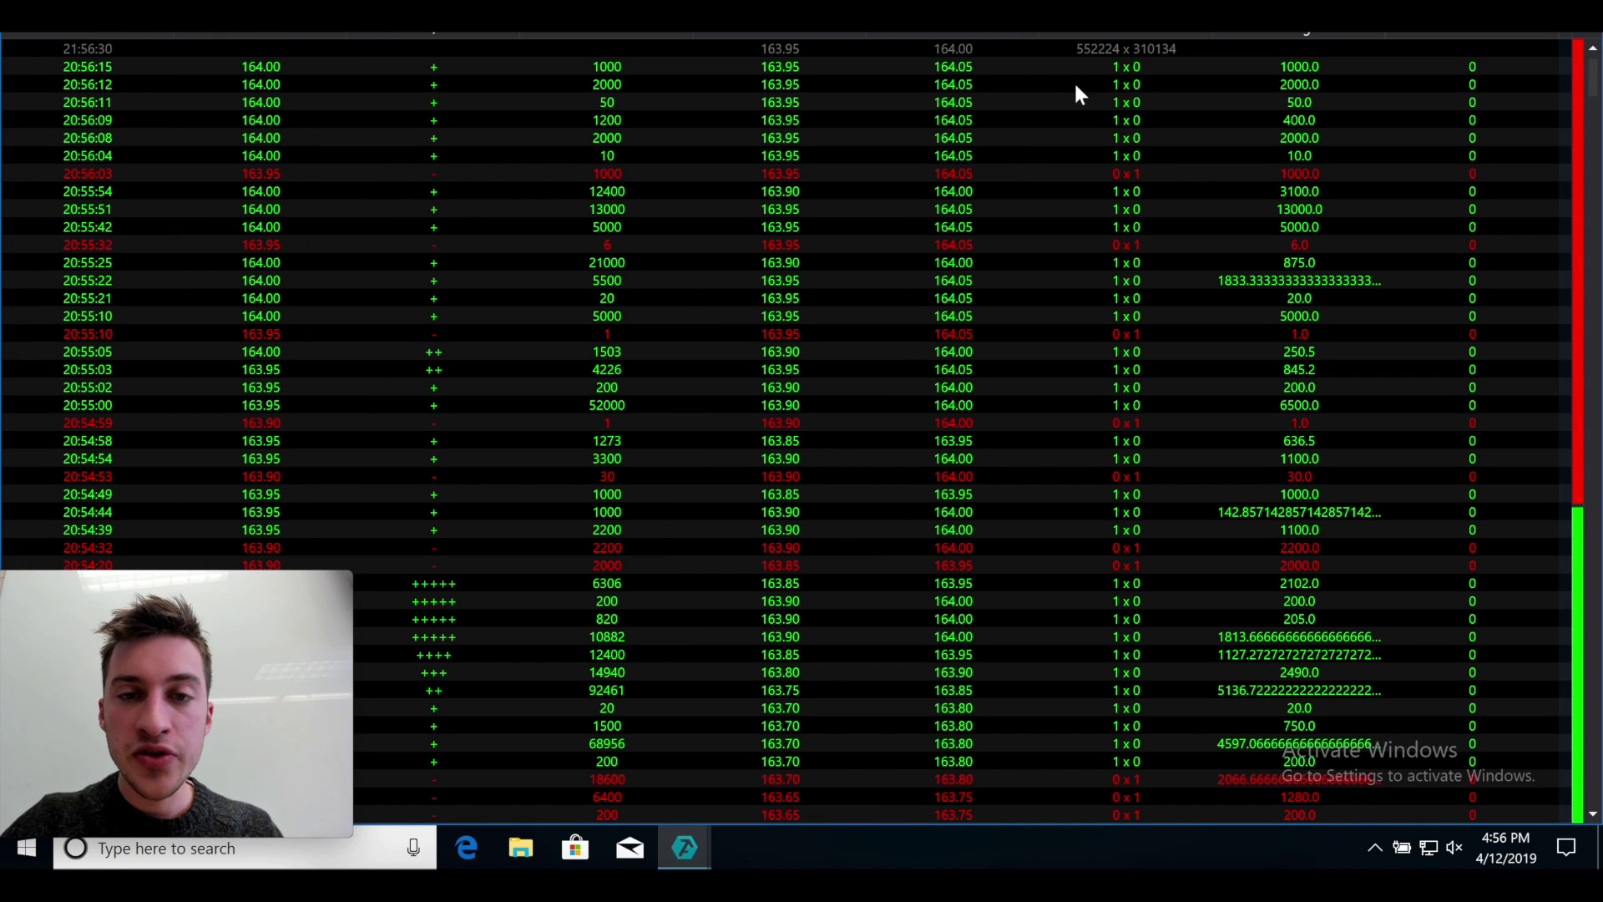
{"action": "left_click", "coordinate": [1558, 35]}
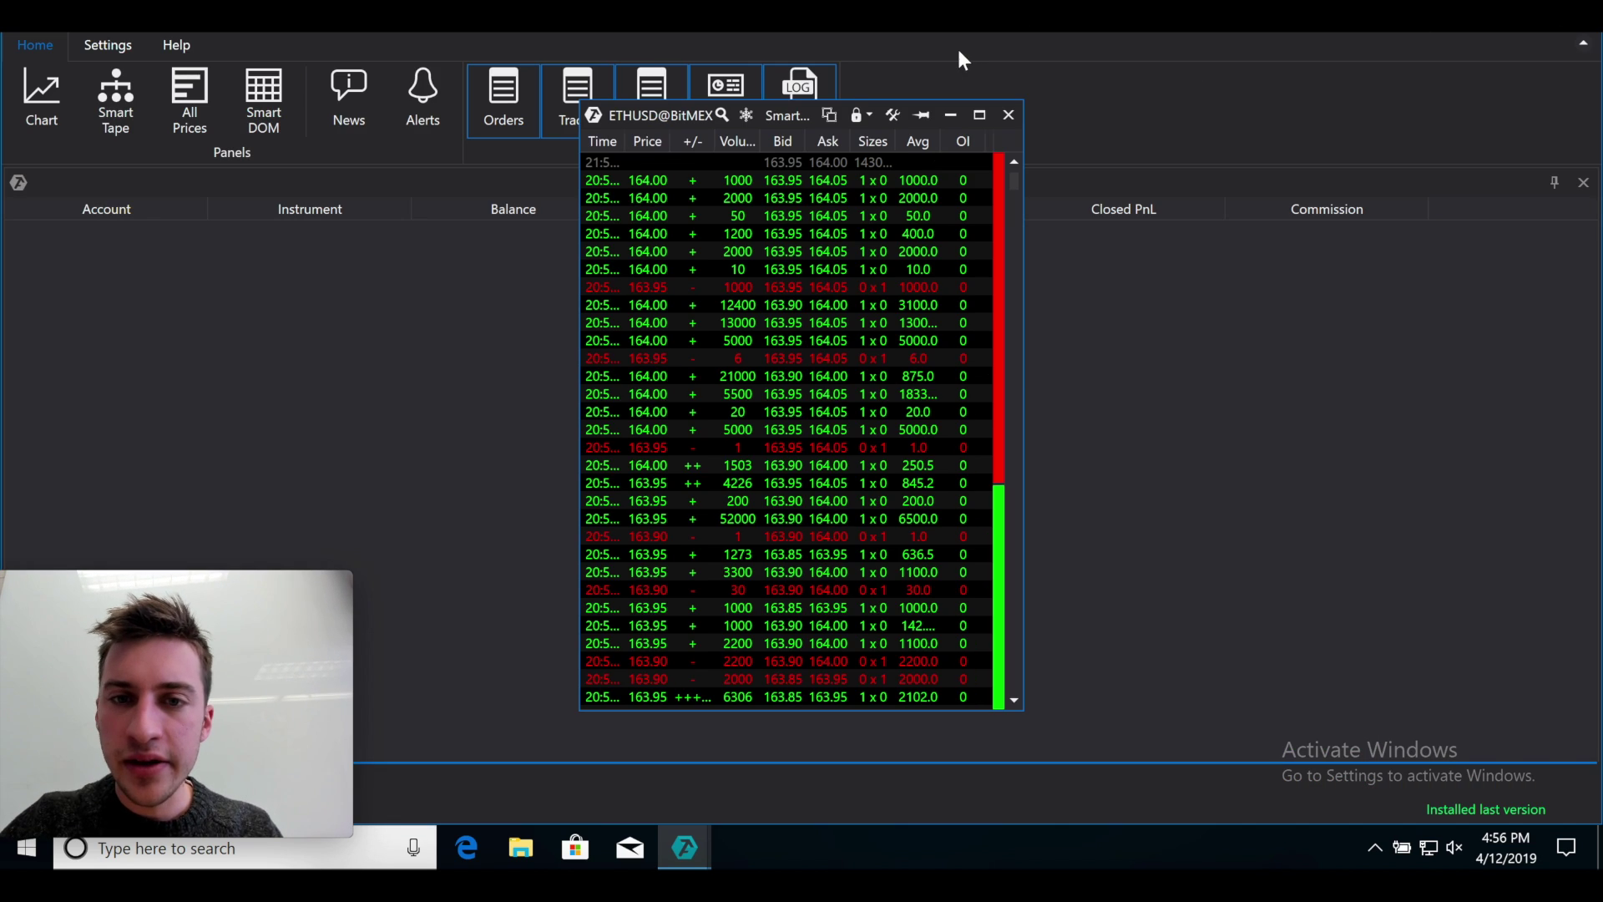
{"action": "left_click_drag", "start_coordinate": [1023, 196], "coordinate": [1420, 189]}
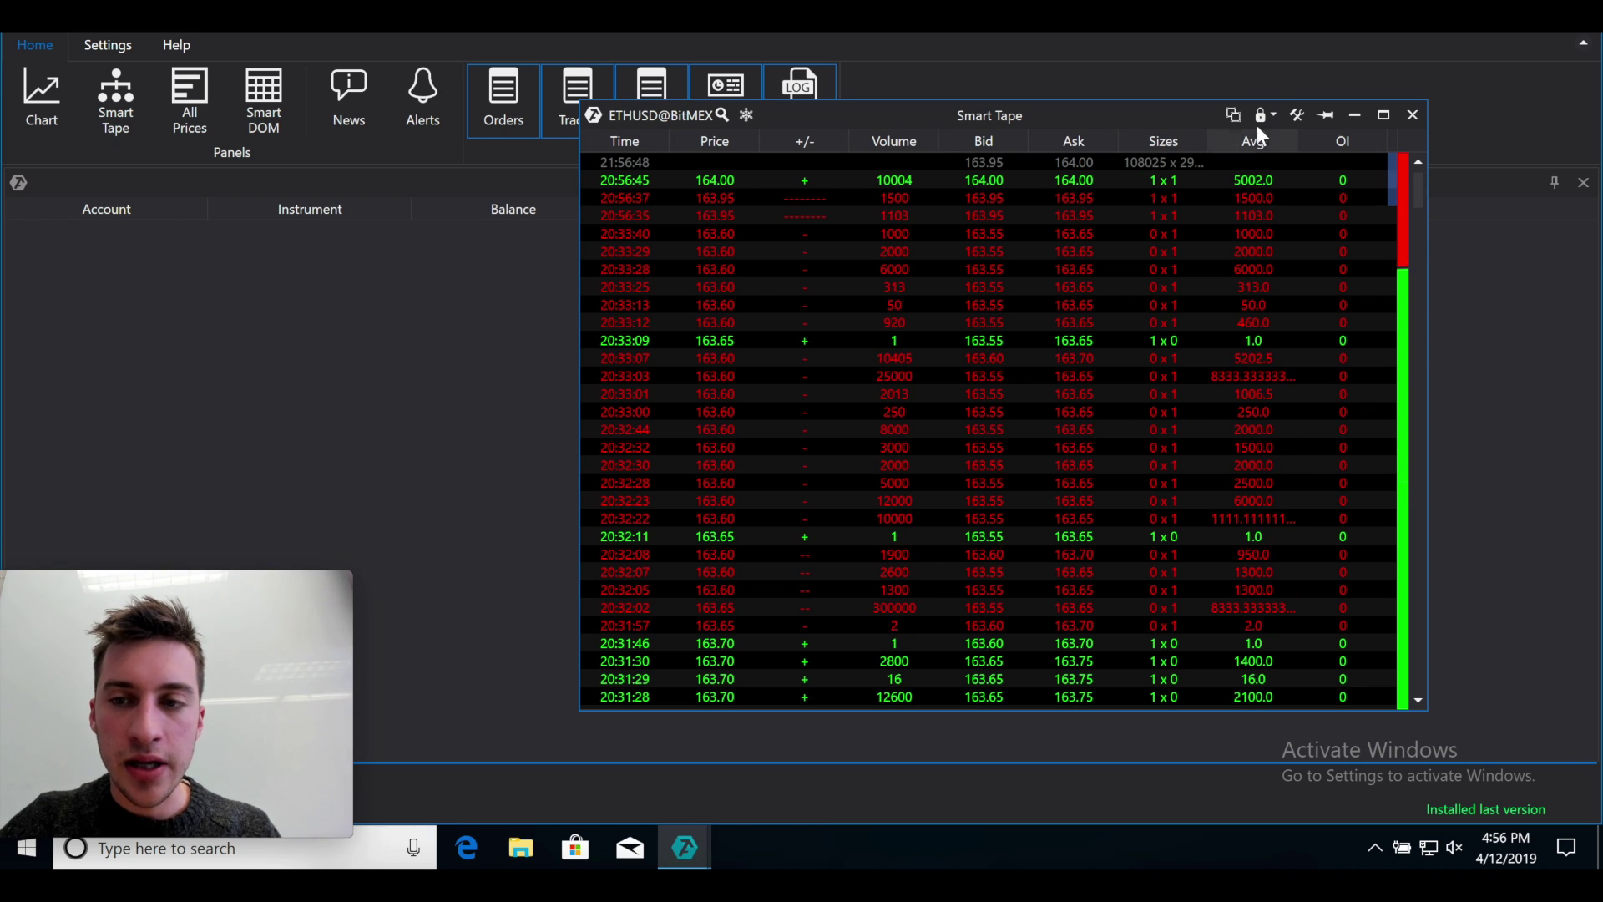
Browse the Smart Tape settings' Filters, Alerts and Templates tabs, then close the settings
{"action": "left_click", "coordinate": [748, 116]}
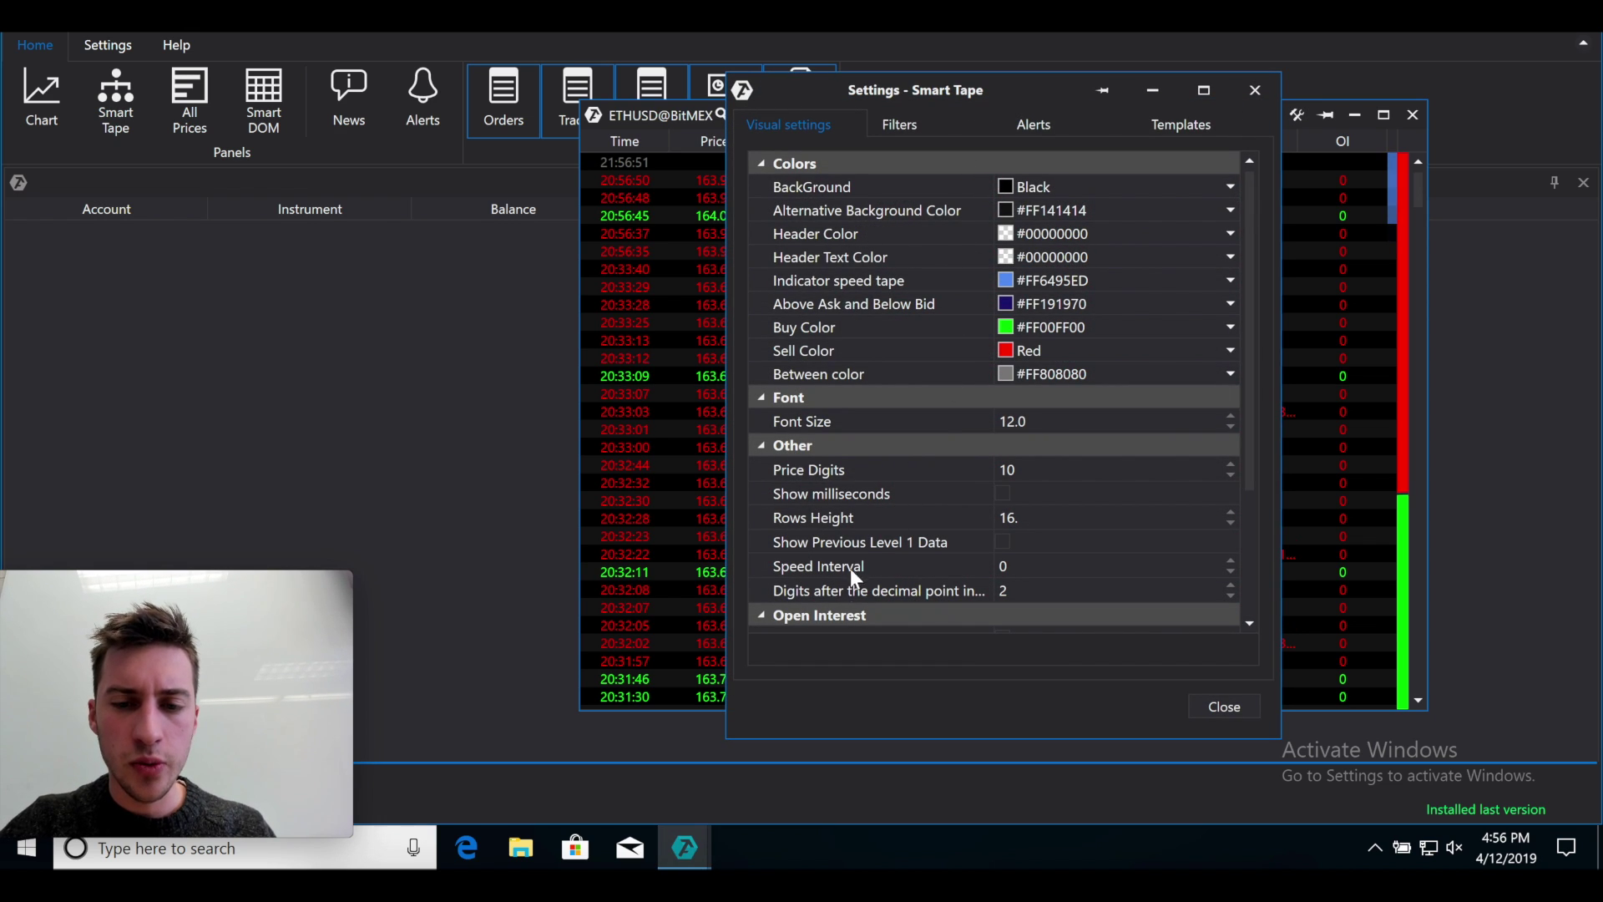
{"action": "left_click", "coordinate": [996, 121]}
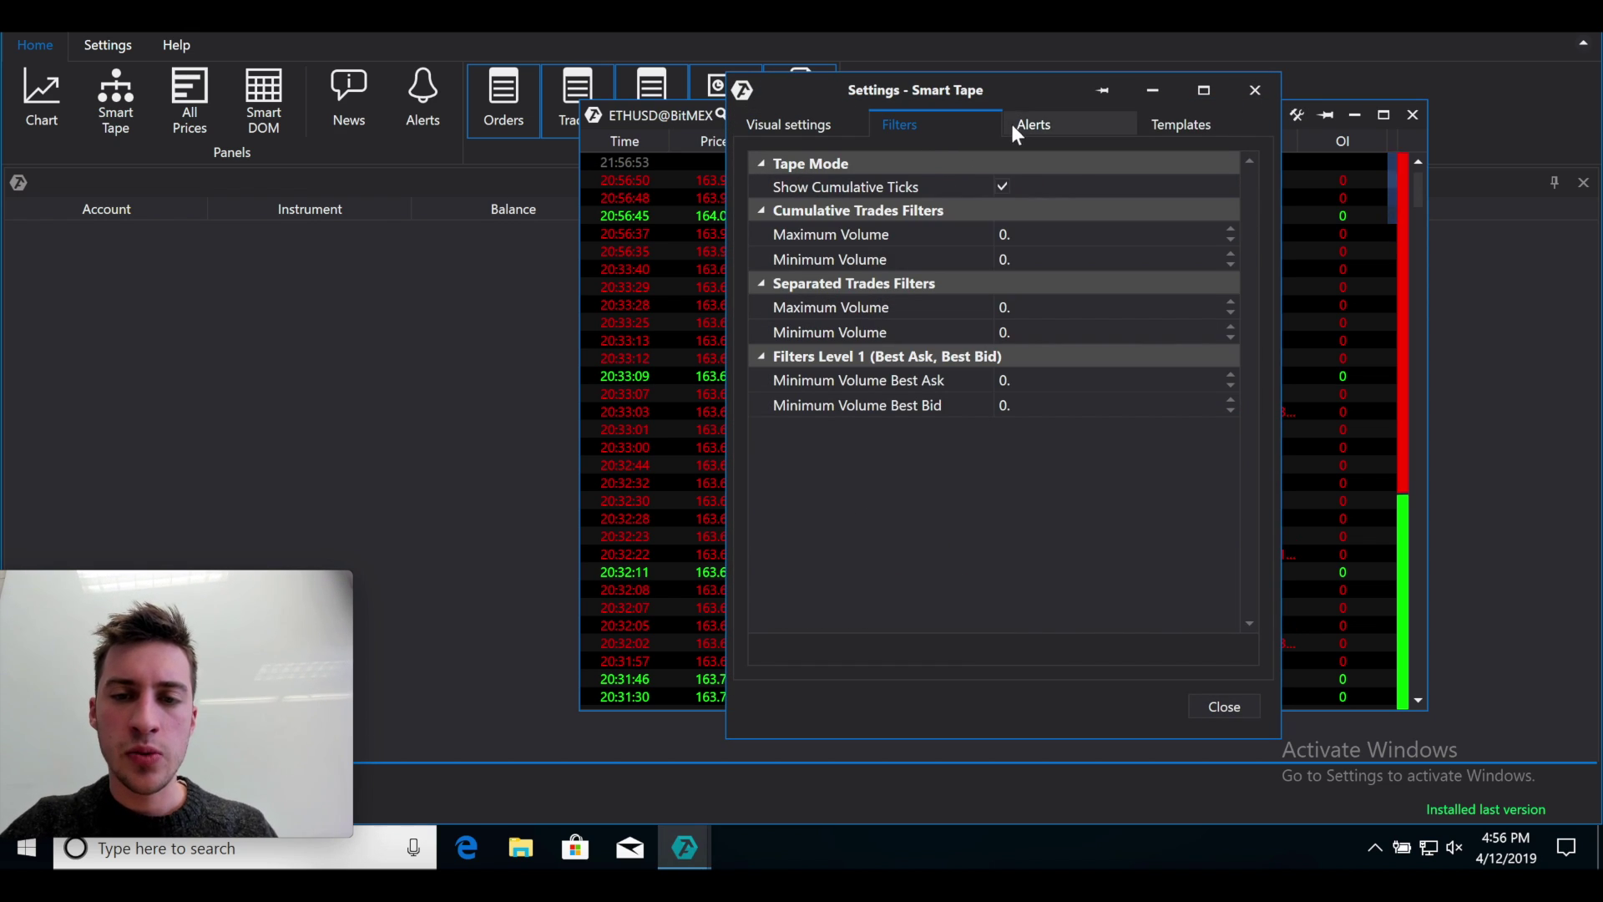
{"action": "left_click", "coordinate": [1039, 121]}
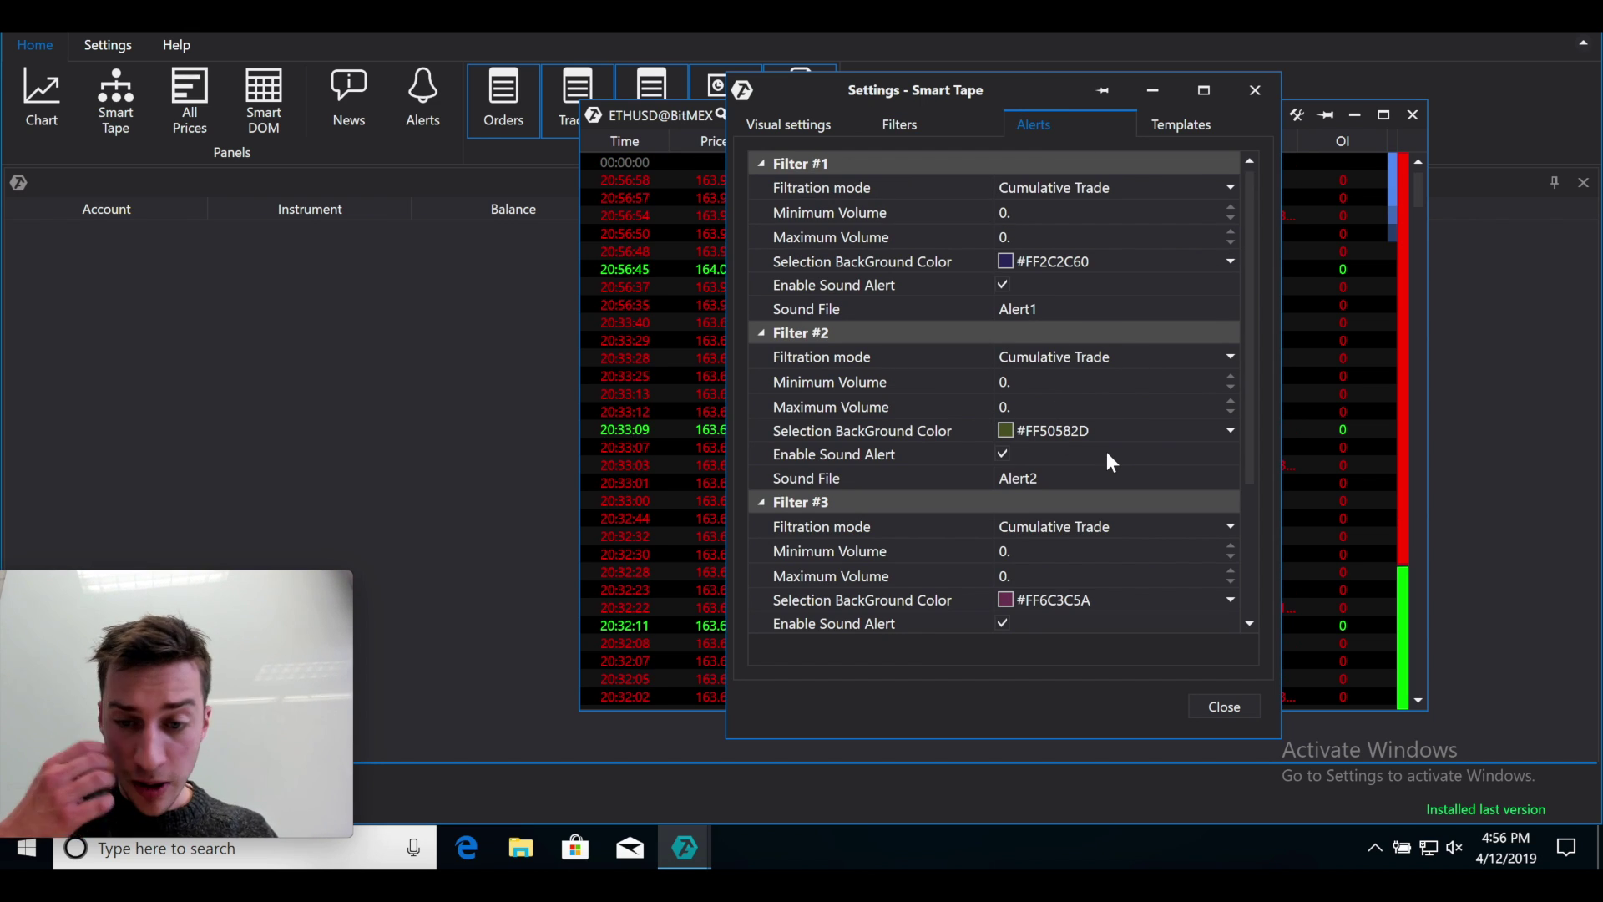
{"action": "left_click", "coordinate": [1201, 133]}
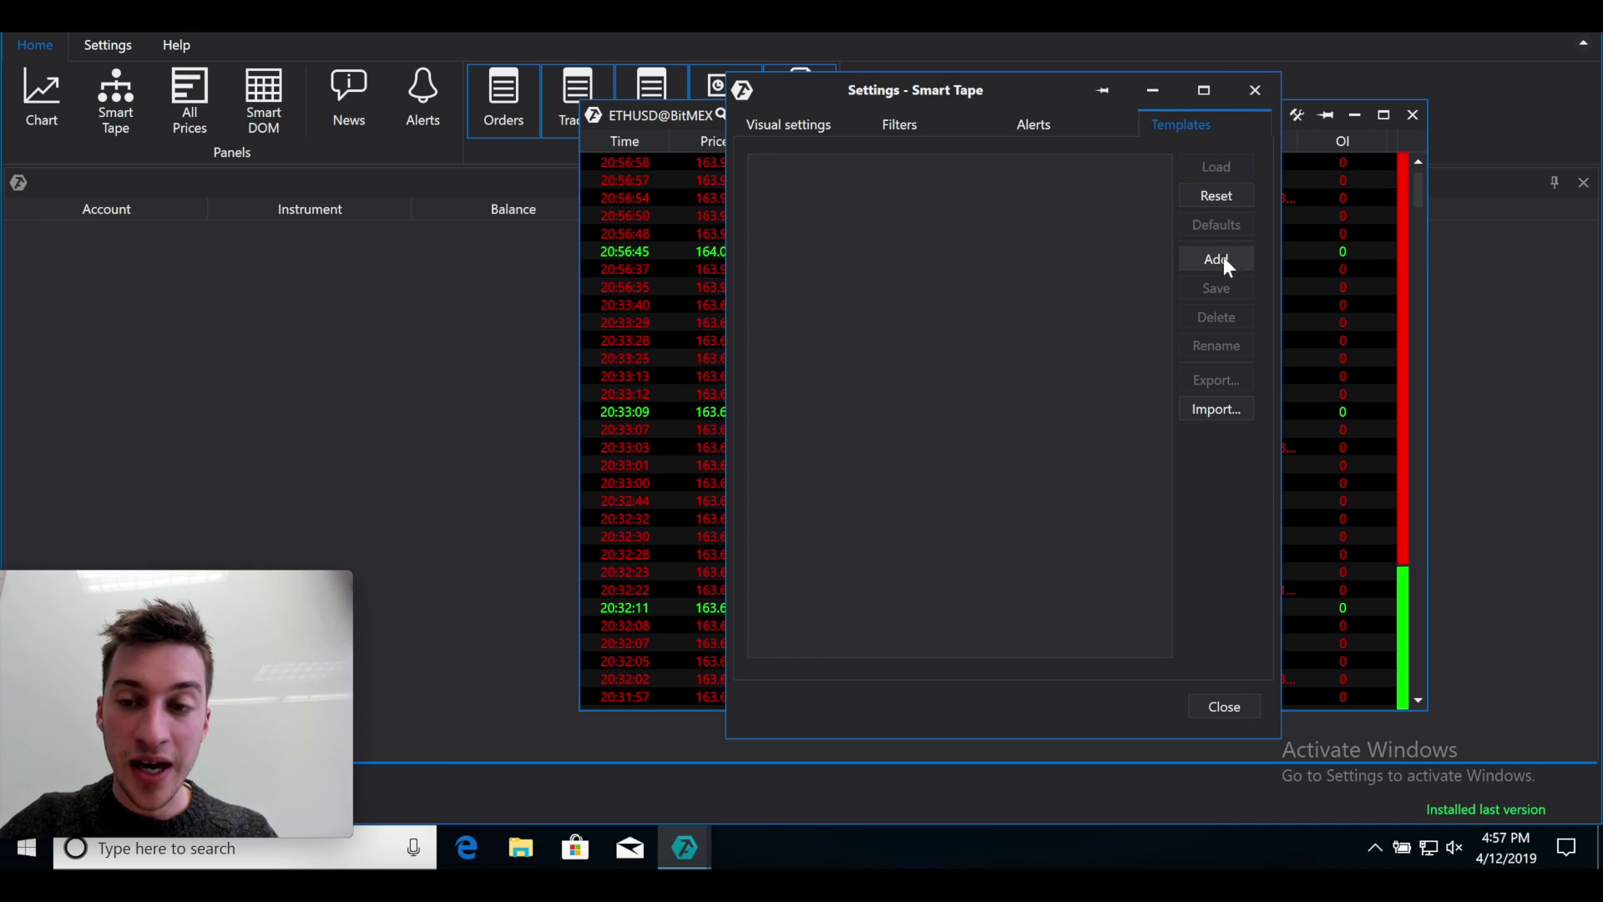
{"action": "left_click", "coordinate": [1256, 90]}
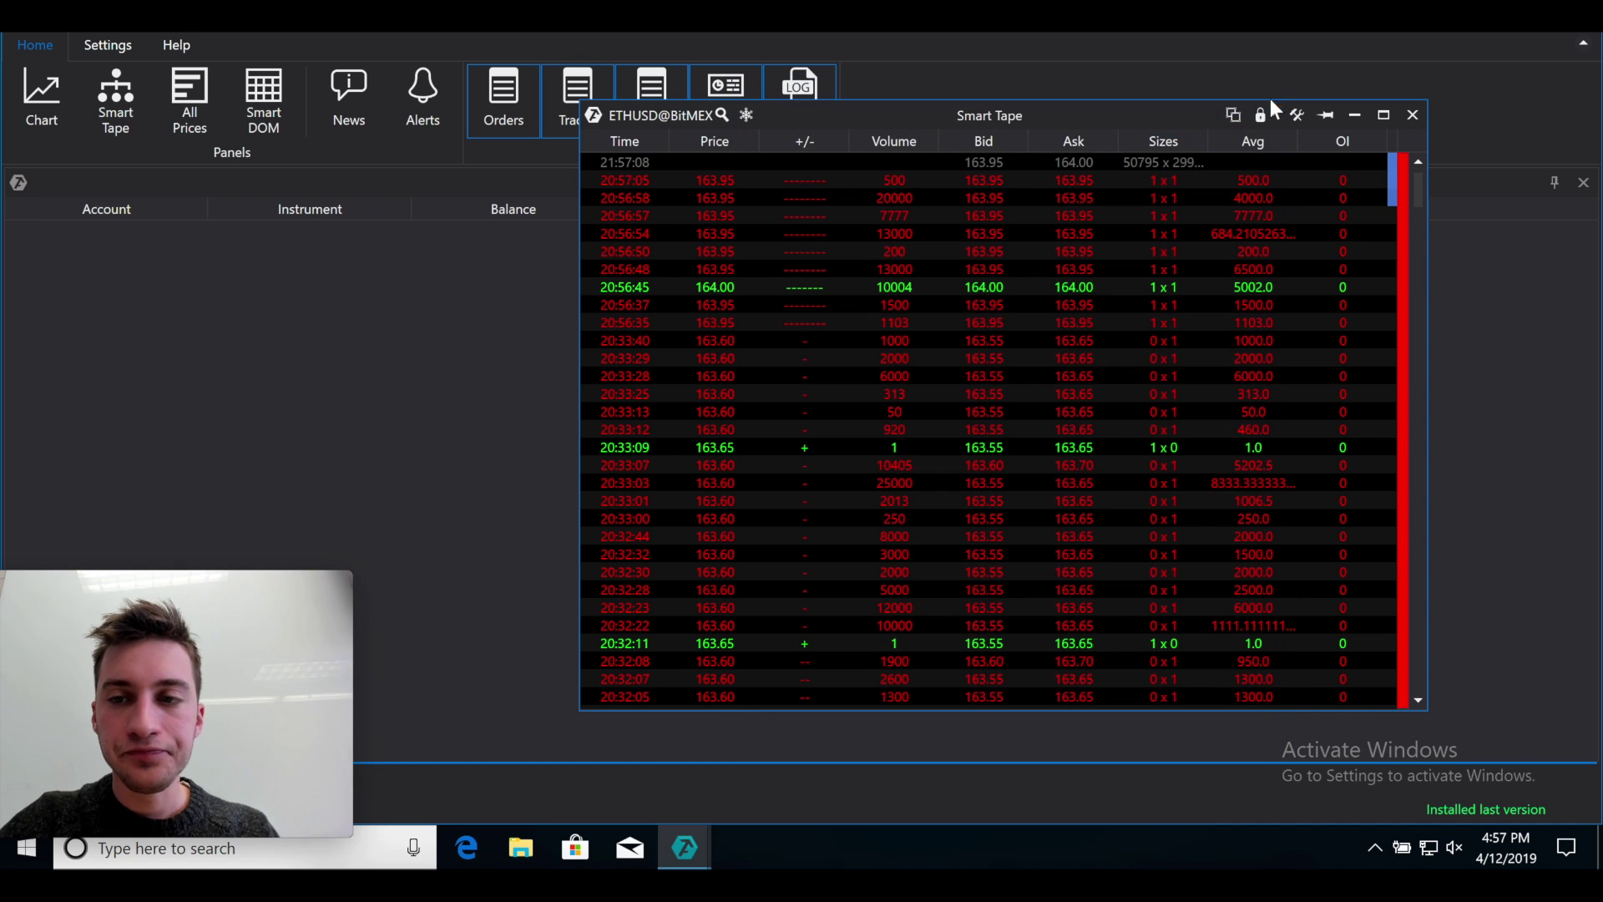
Close the Smart Tape window and bring the main workspace forward
{"action": "left_click", "coordinate": [1413, 116]}
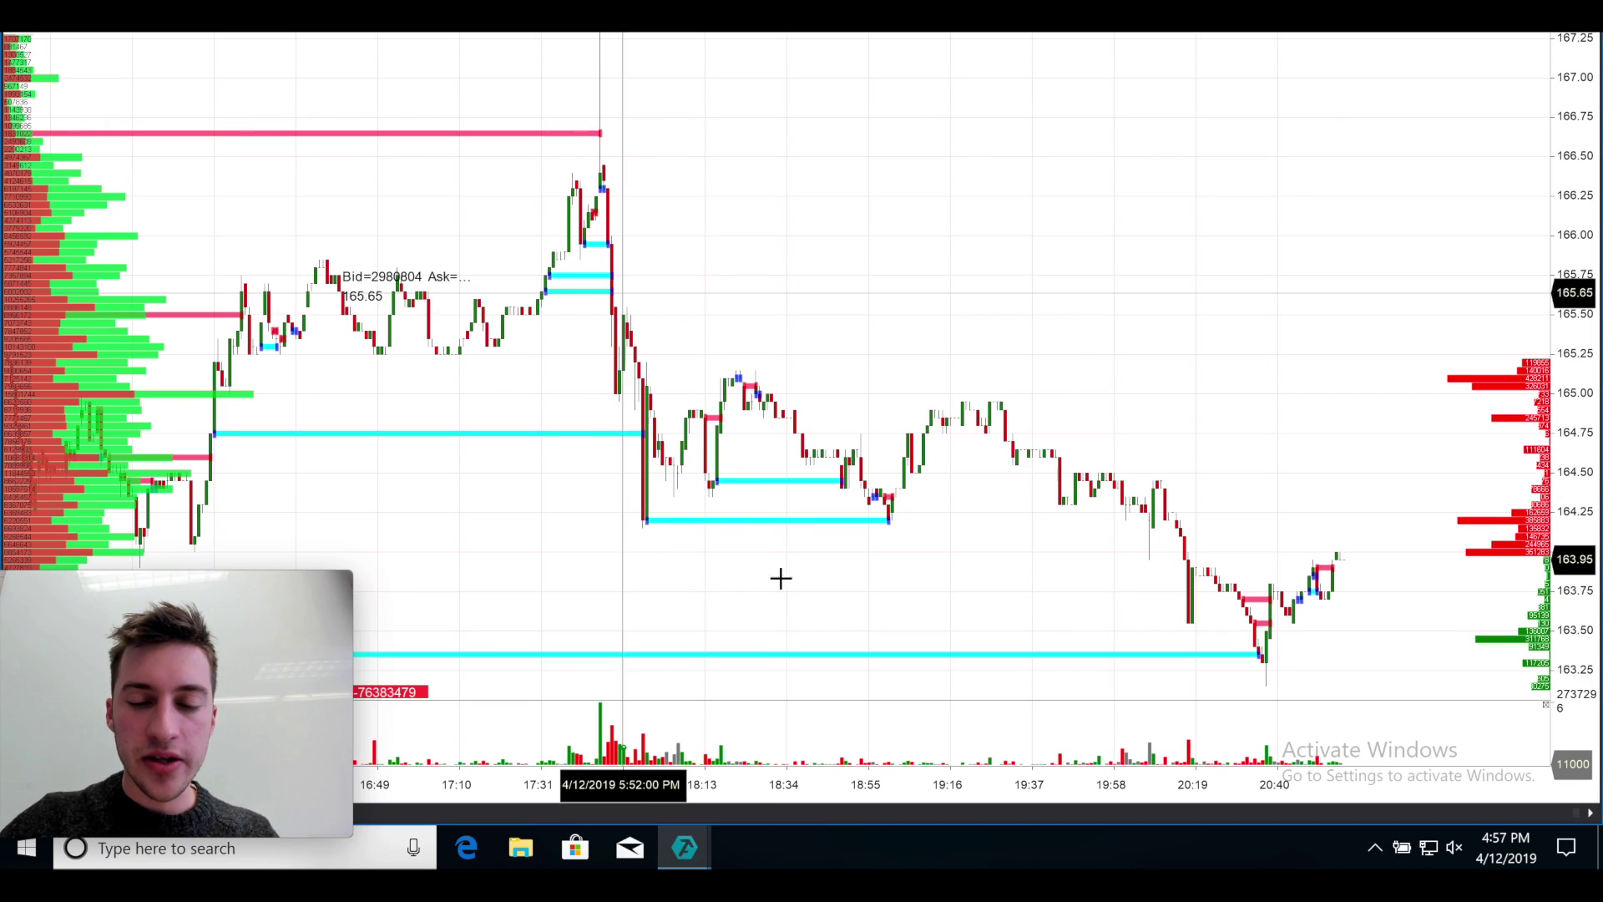
{"action": "mouse_move", "coordinate": [686, 834]}
{"action": "left_click", "coordinate": [653, 778]}
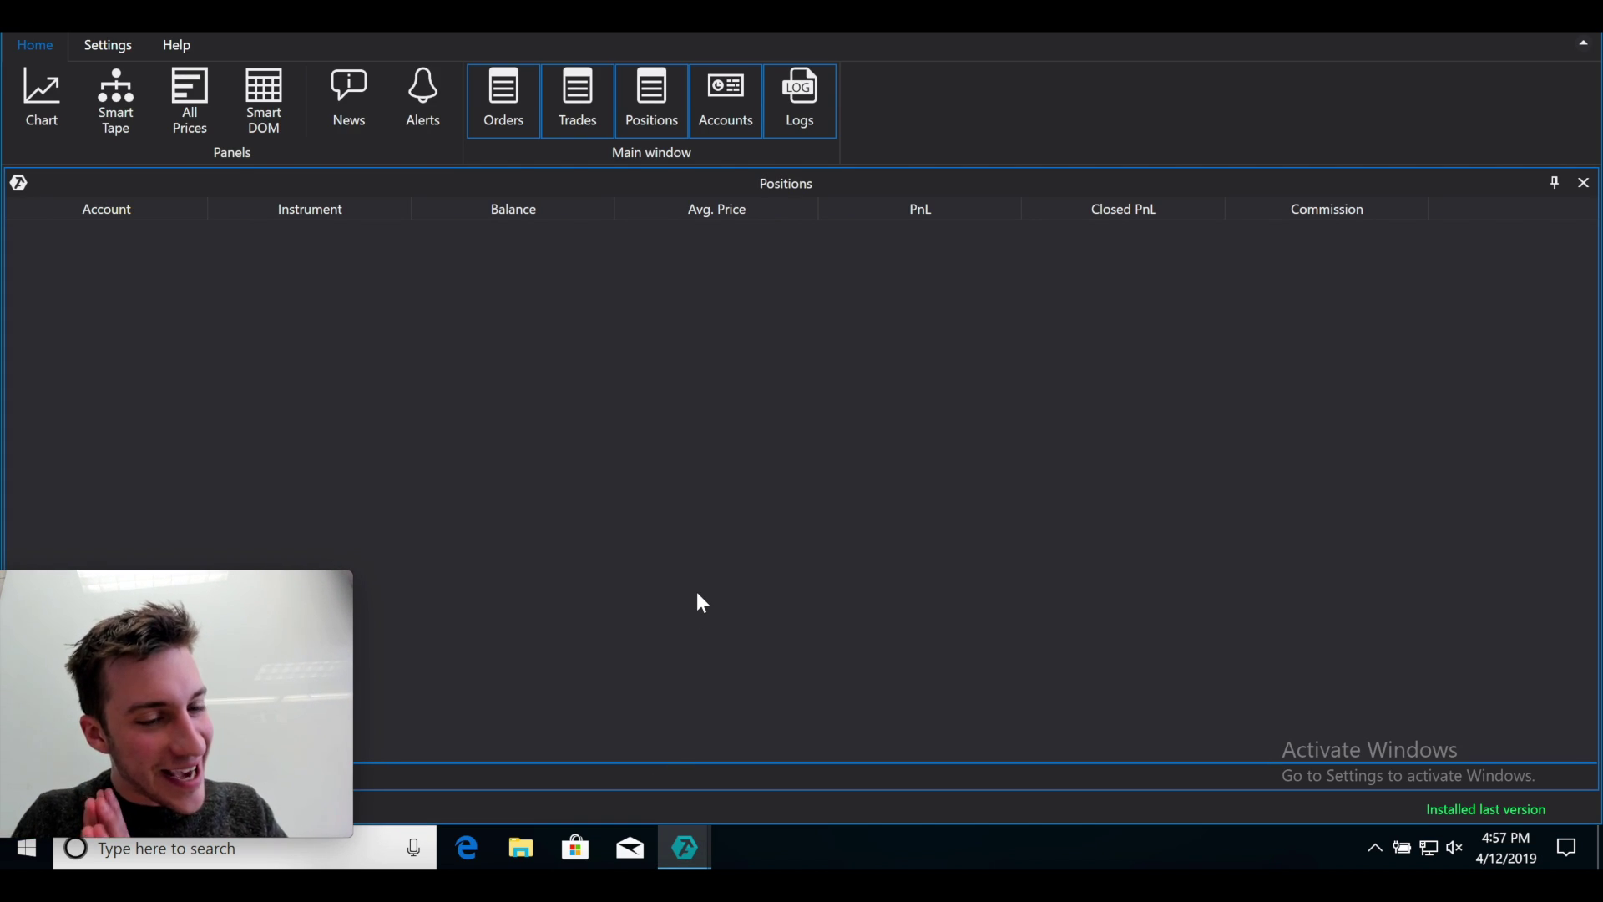
Start adding a Binance data connection, then dismiss it and close the Connections window
{"action": "left_click", "coordinate": [109, 45]}
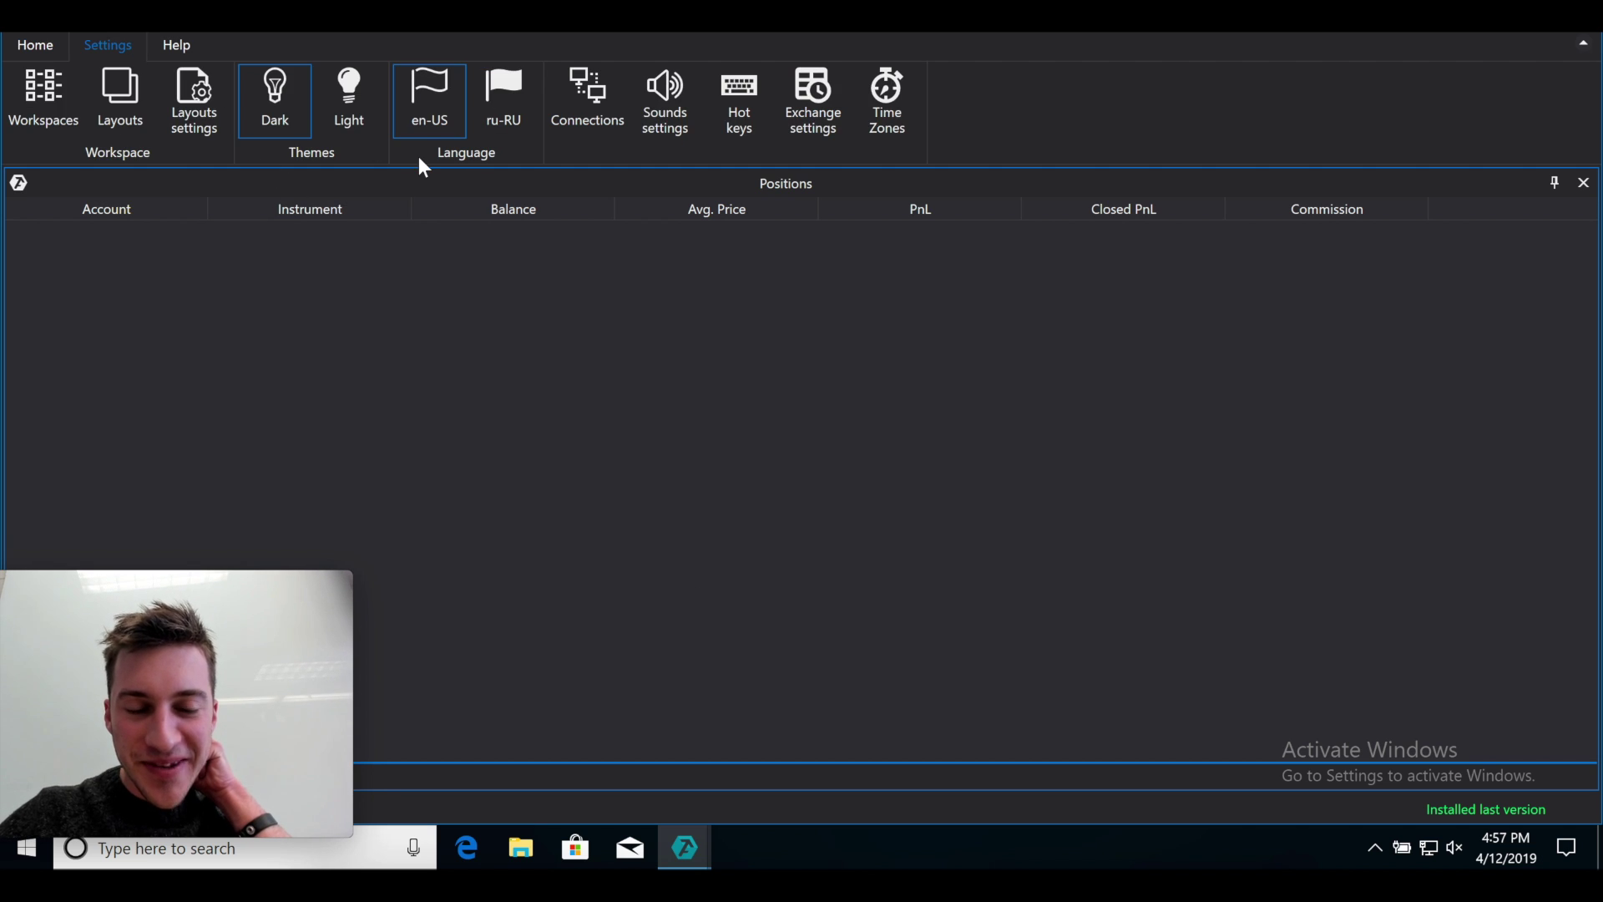
{"action": "left_click", "coordinate": [584, 100]}
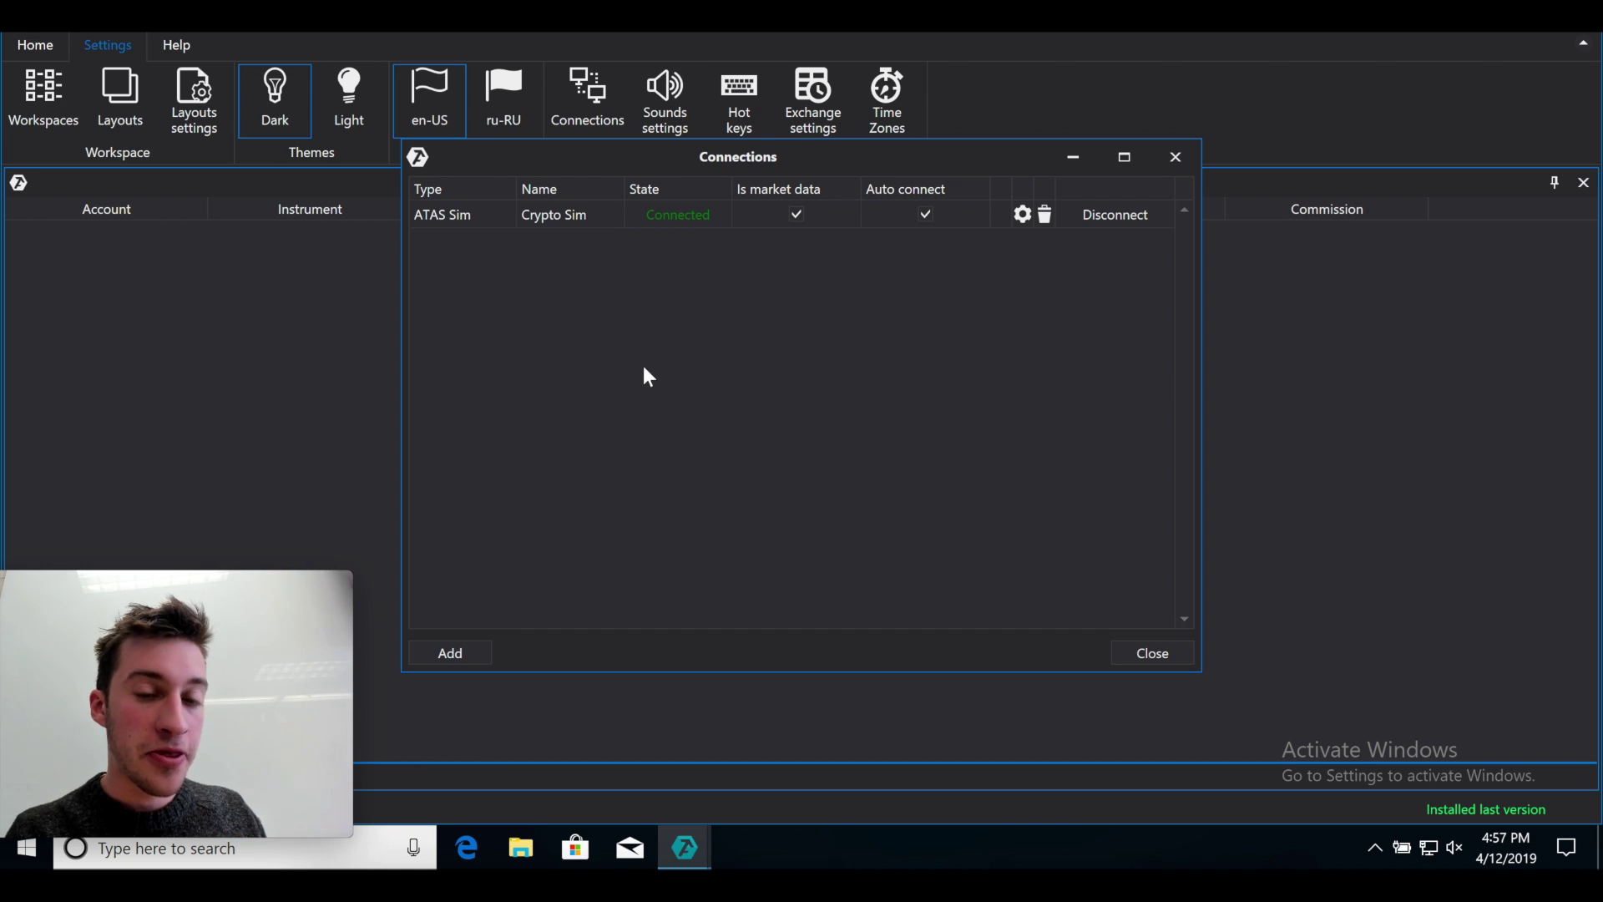
{"action": "left_click", "coordinate": [464, 653]}
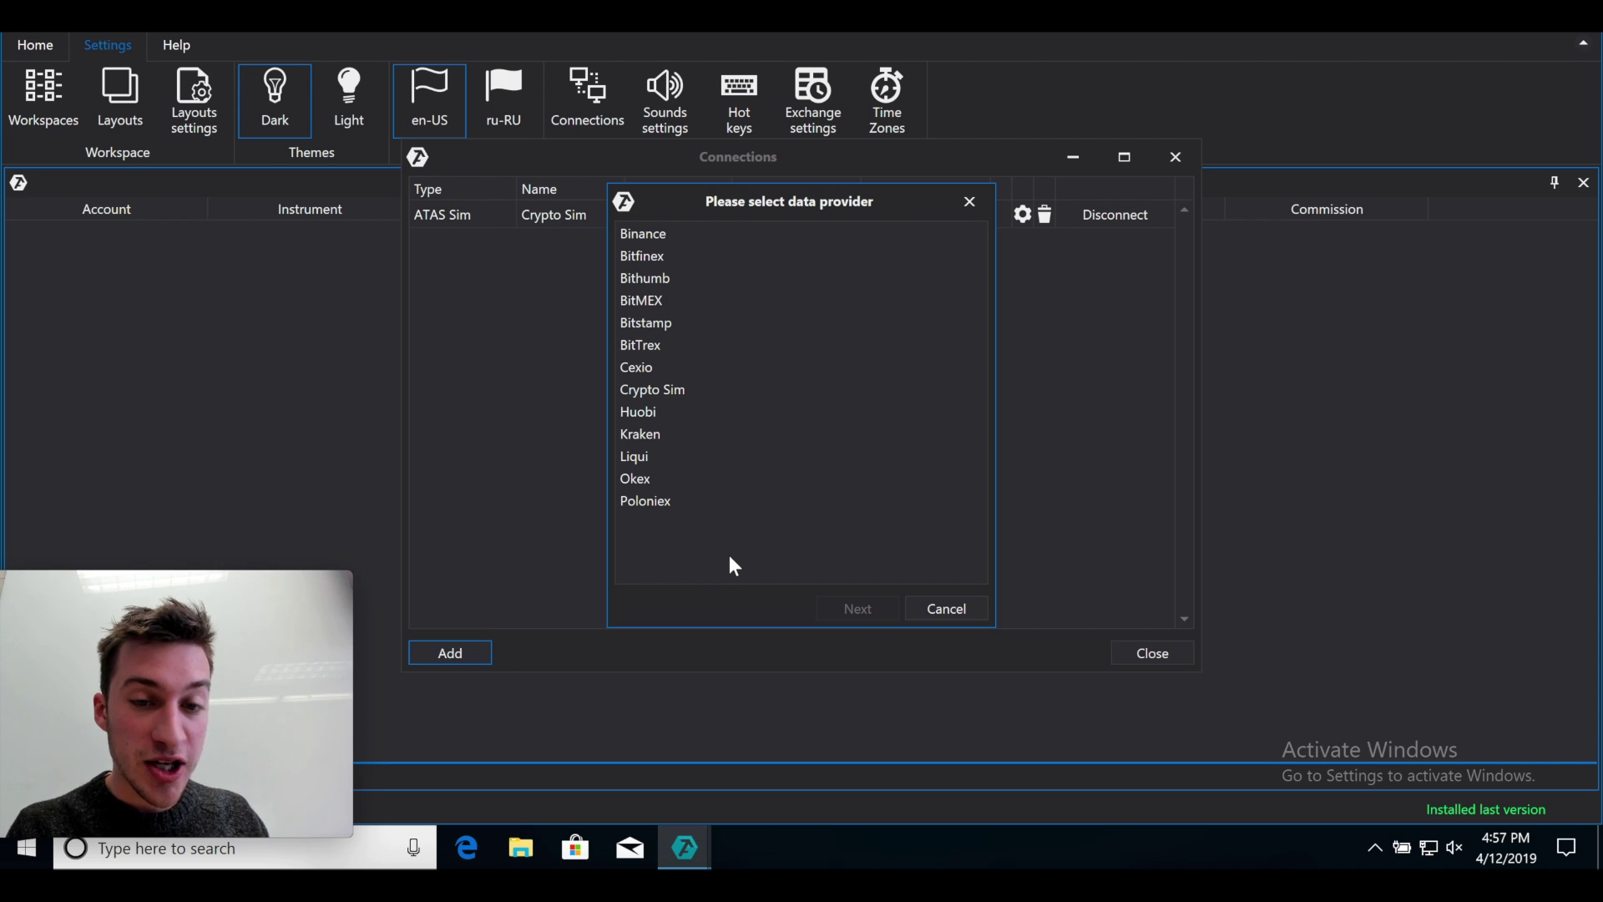
{"action": "left_click", "coordinate": [662, 299]}
{"action": "left_click", "coordinate": [678, 256]}
{"action": "left_click", "coordinate": [683, 234]}
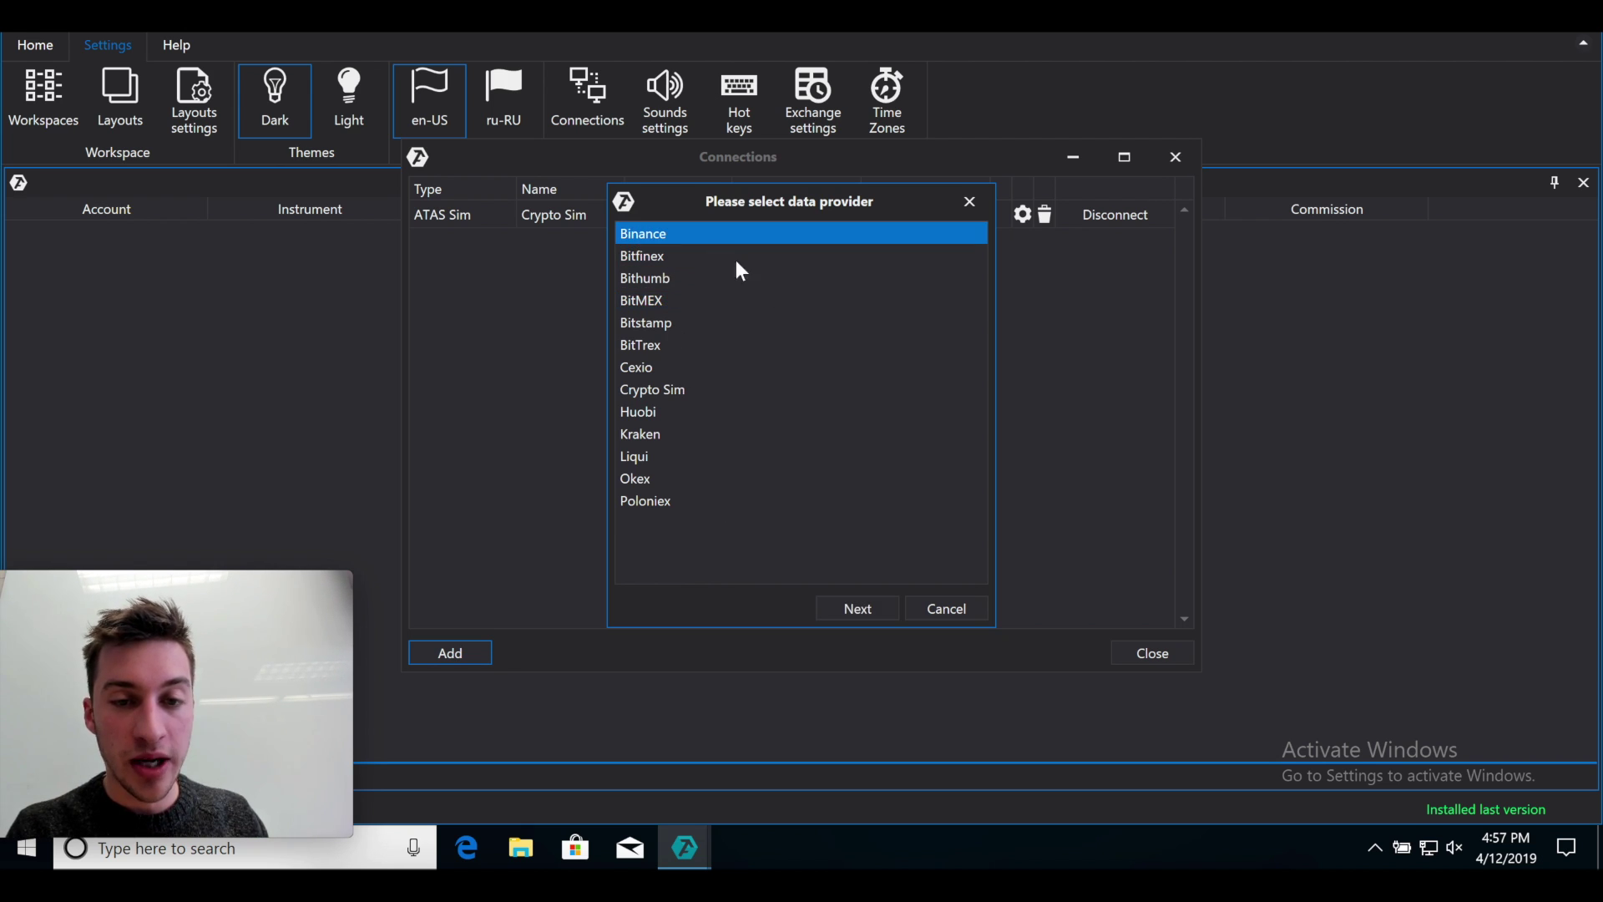
{"action": "left_click", "coordinate": [968, 200]}
{"action": "left_click", "coordinate": [1174, 158]}
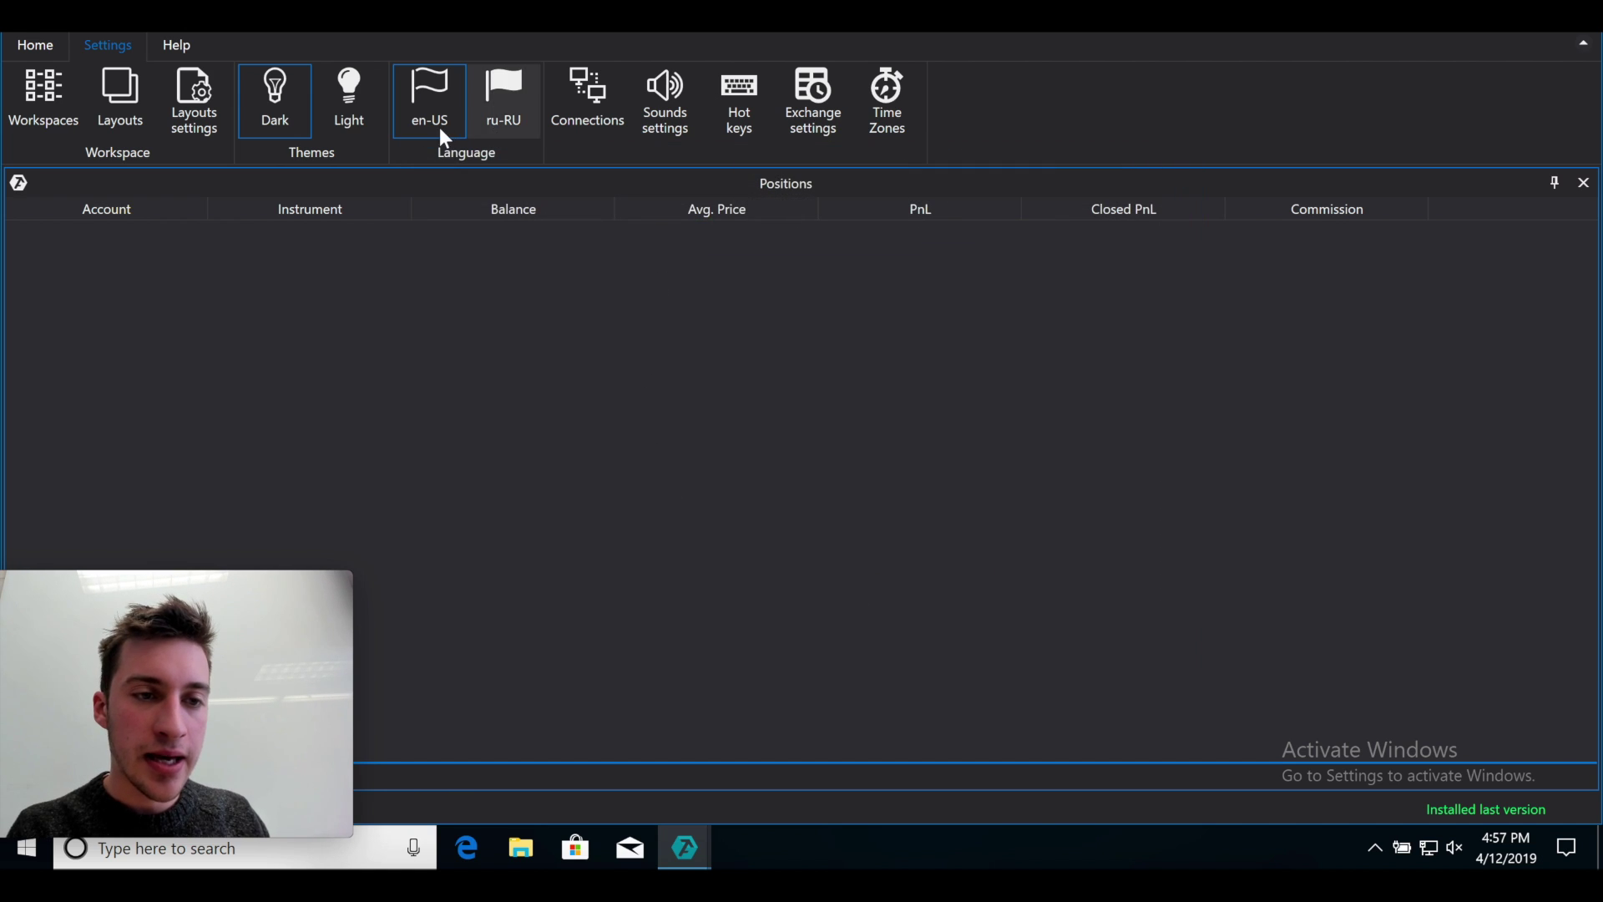
Review the Hot keys trading shortcuts, close them, and return to the Home tab
{"action": "left_click", "coordinate": [740, 123]}
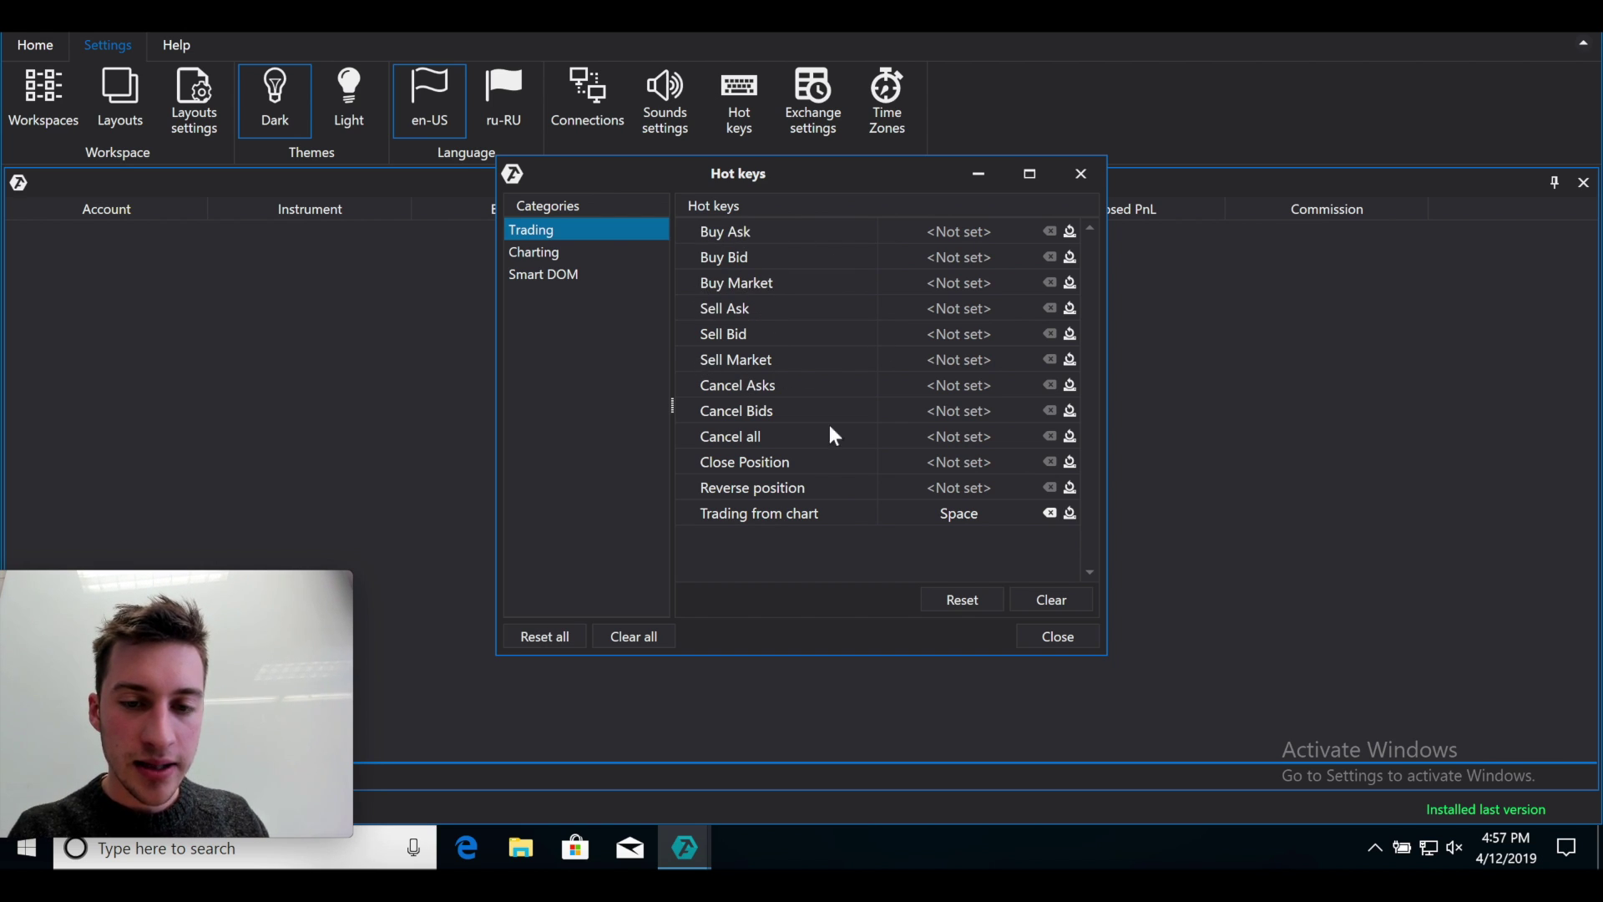
{"action": "left_click", "coordinate": [1082, 181]}
{"action": "left_click", "coordinate": [32, 48]}
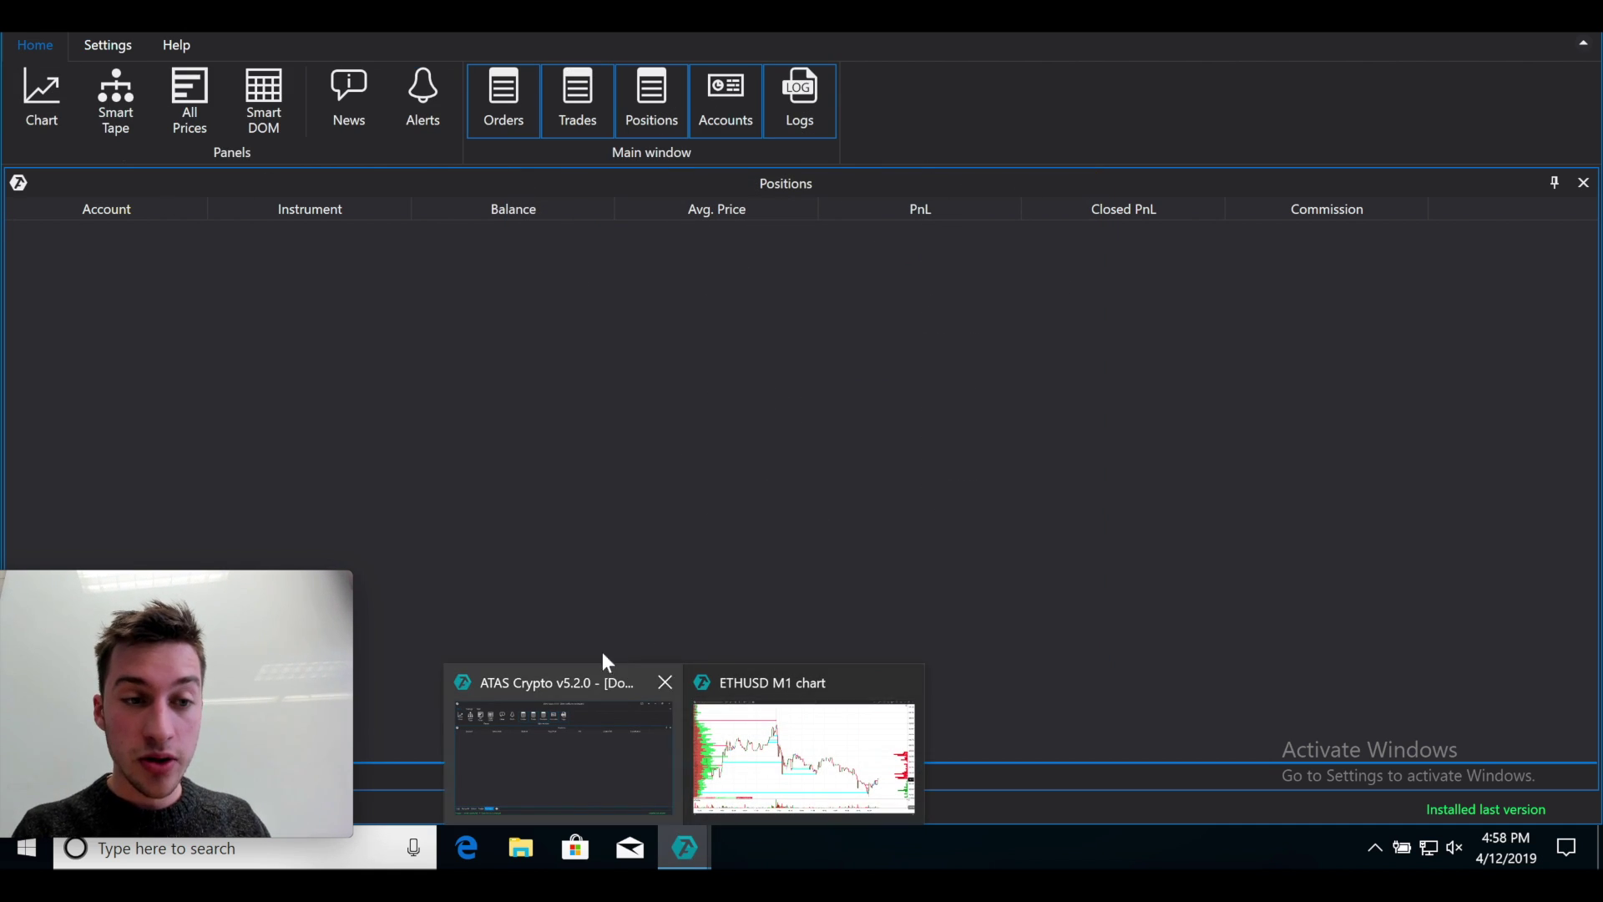
Open an ETHUSD Smart DOM and load the DOM template from its settings
{"action": "left_click", "coordinate": [267, 117]}
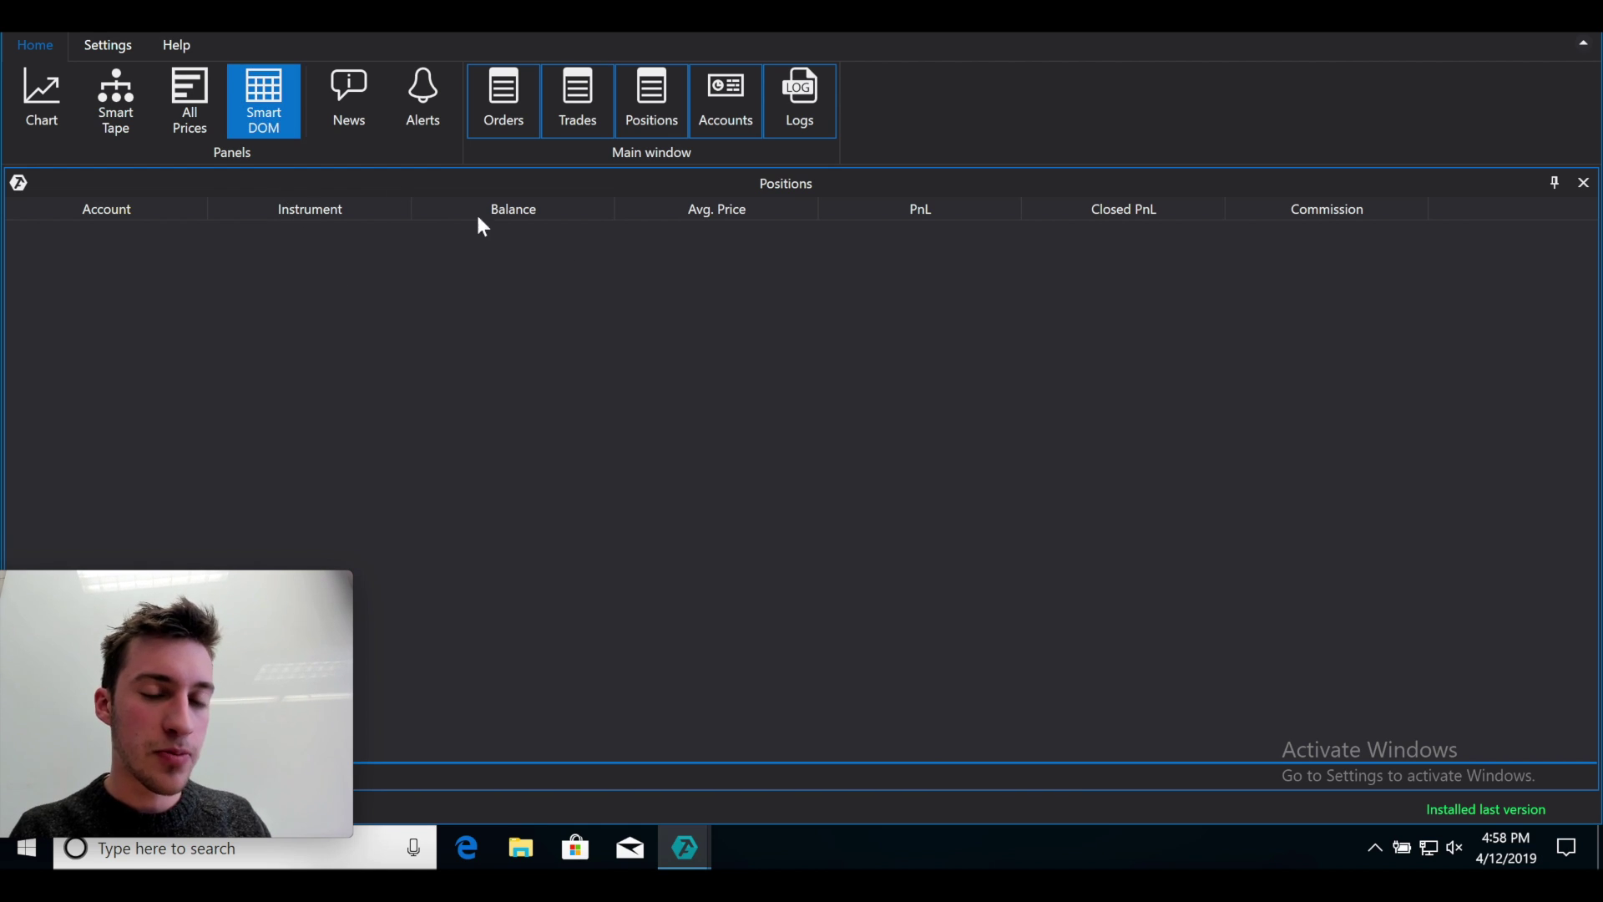
{"action": "double_click", "coordinate": [930, 210]}
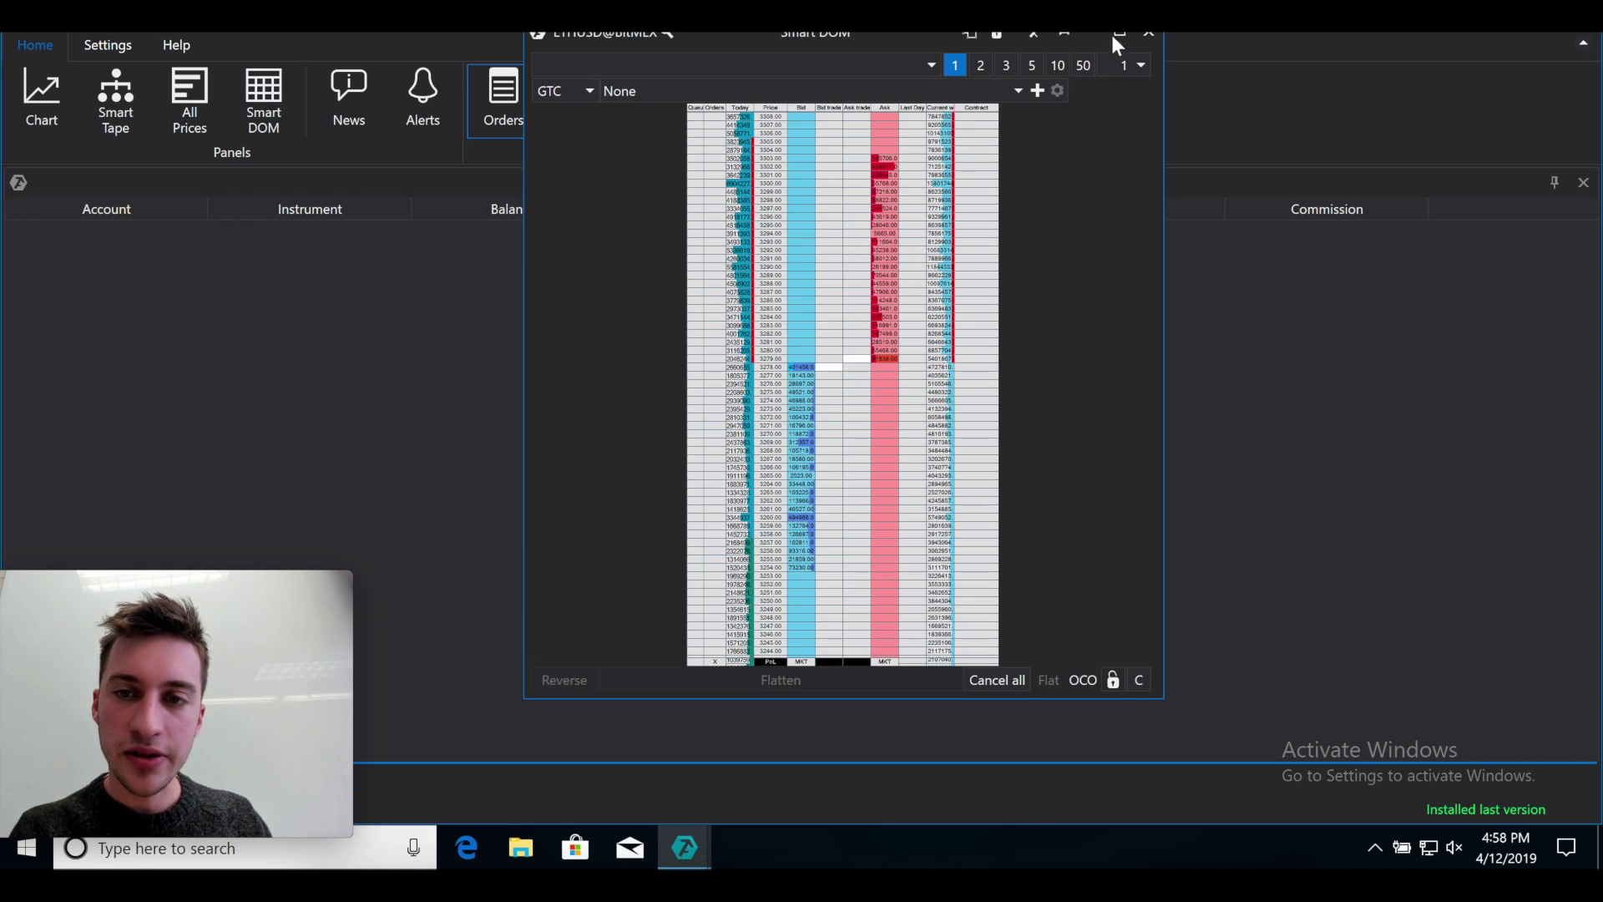
{"action": "left_click", "coordinate": [1031, 36]}
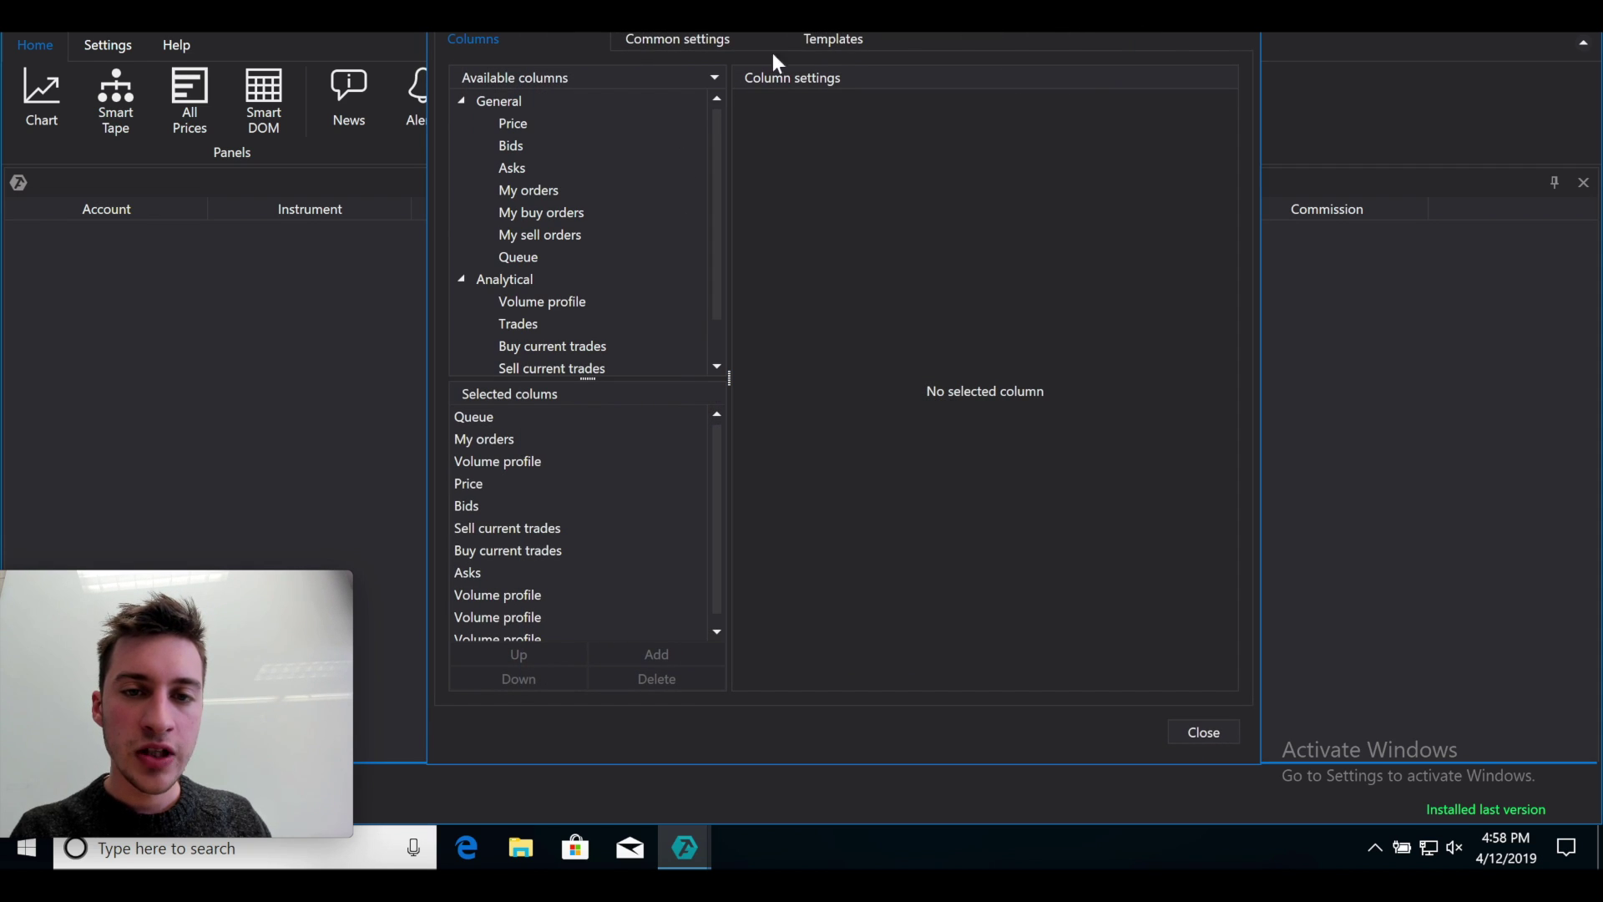
{"action": "left_click", "coordinate": [823, 66]}
{"action": "double_click", "coordinate": [503, 236]}
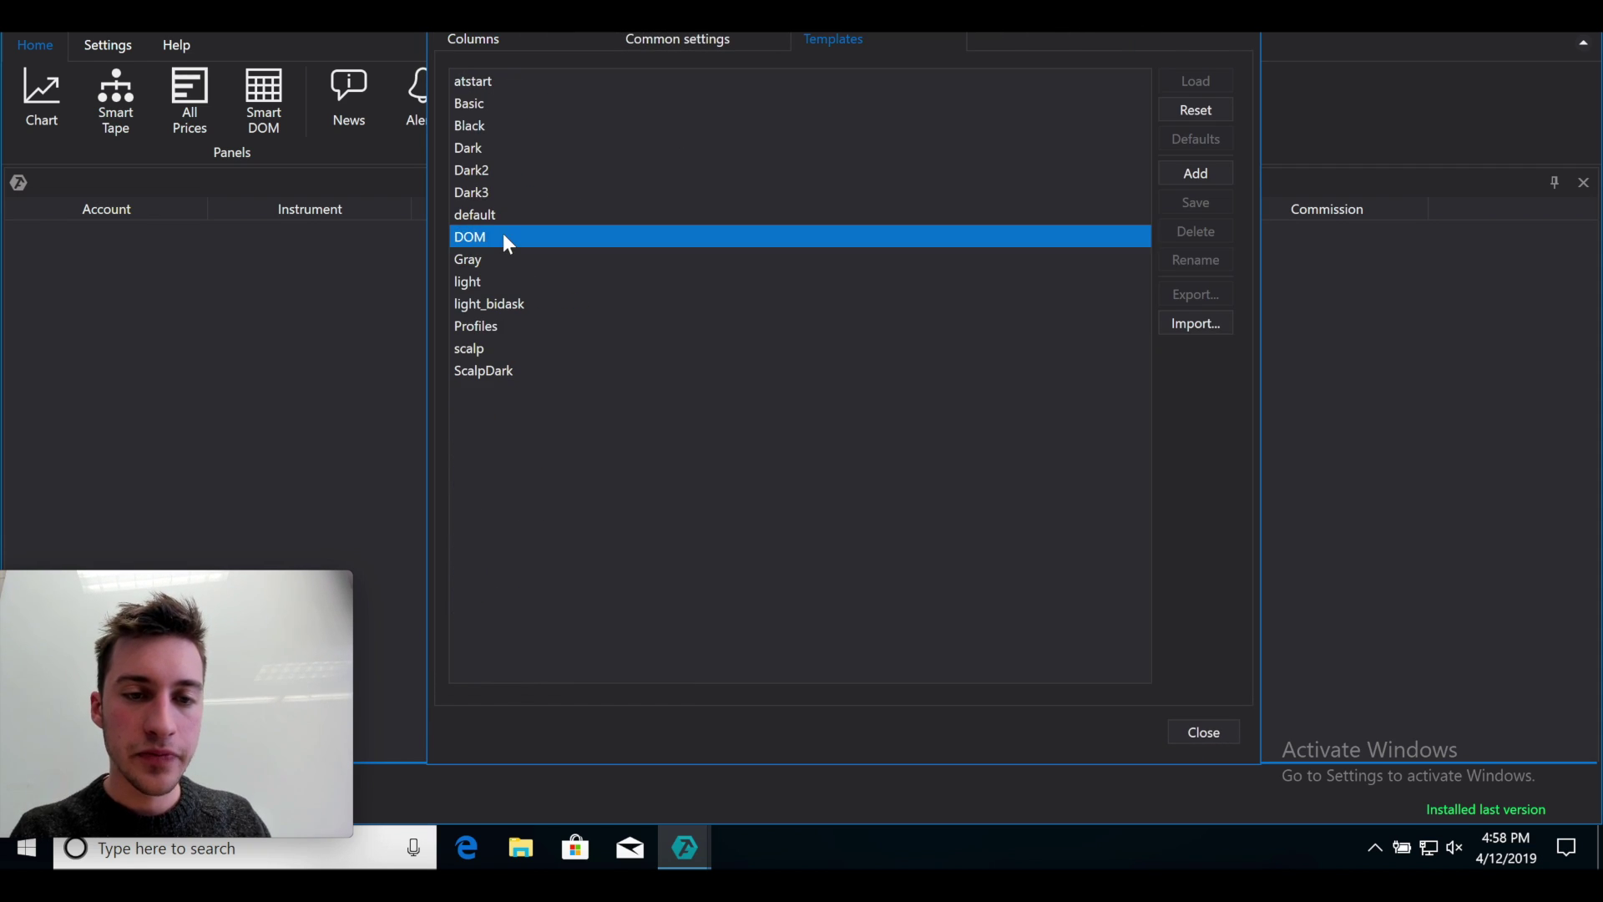
{"action": "left_click", "coordinate": [849, 432]}
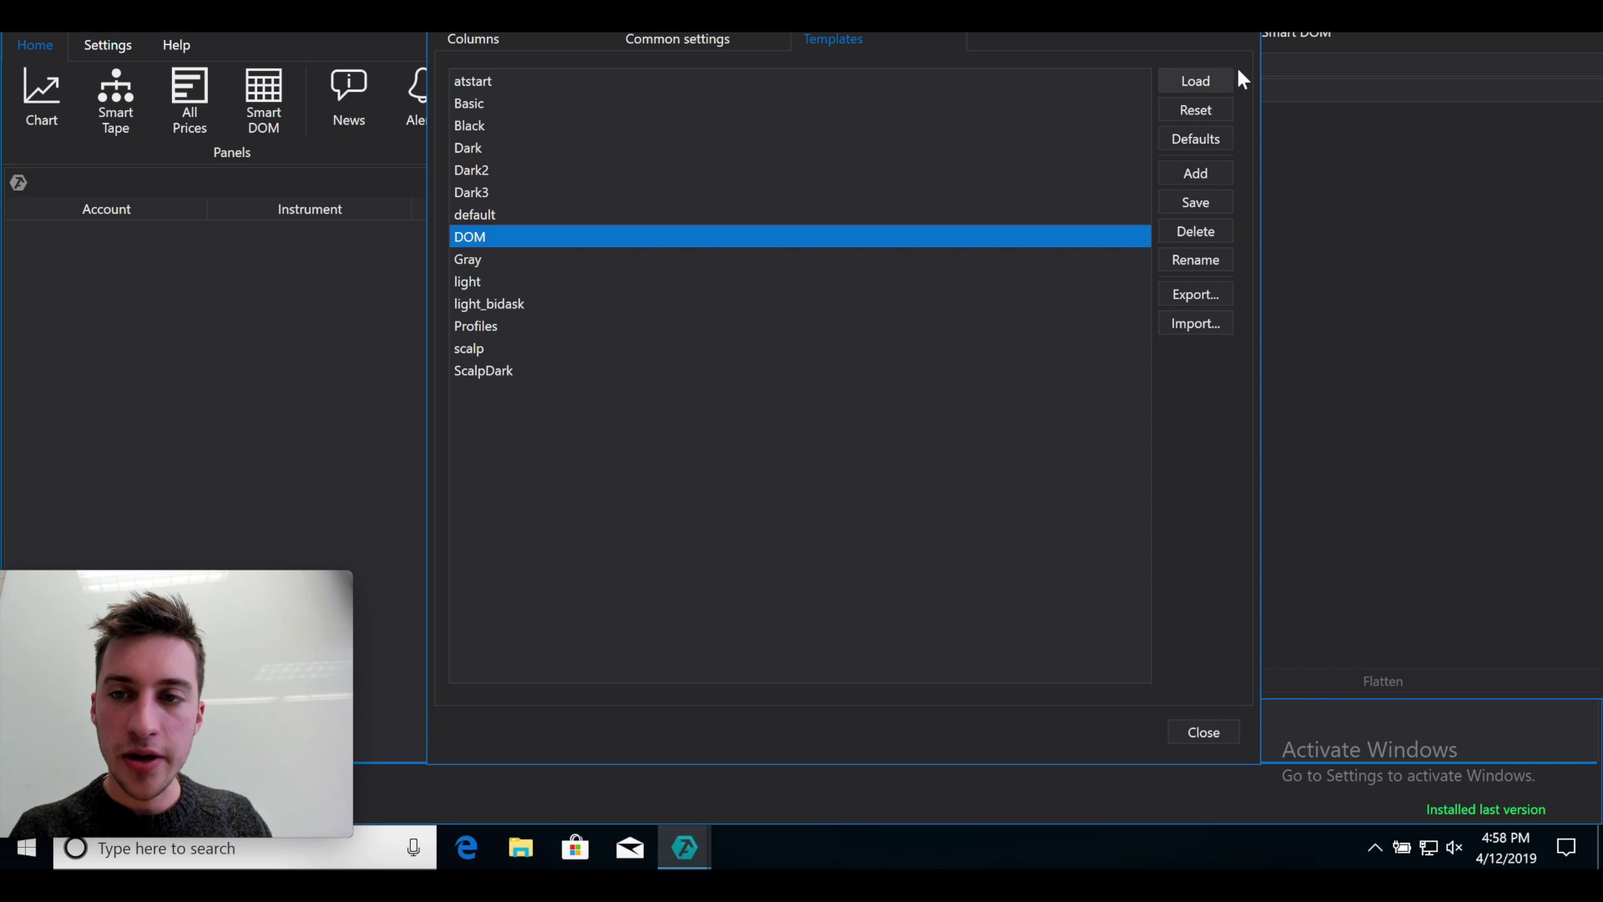
{"action": "left_click", "coordinate": [1244, 25]}
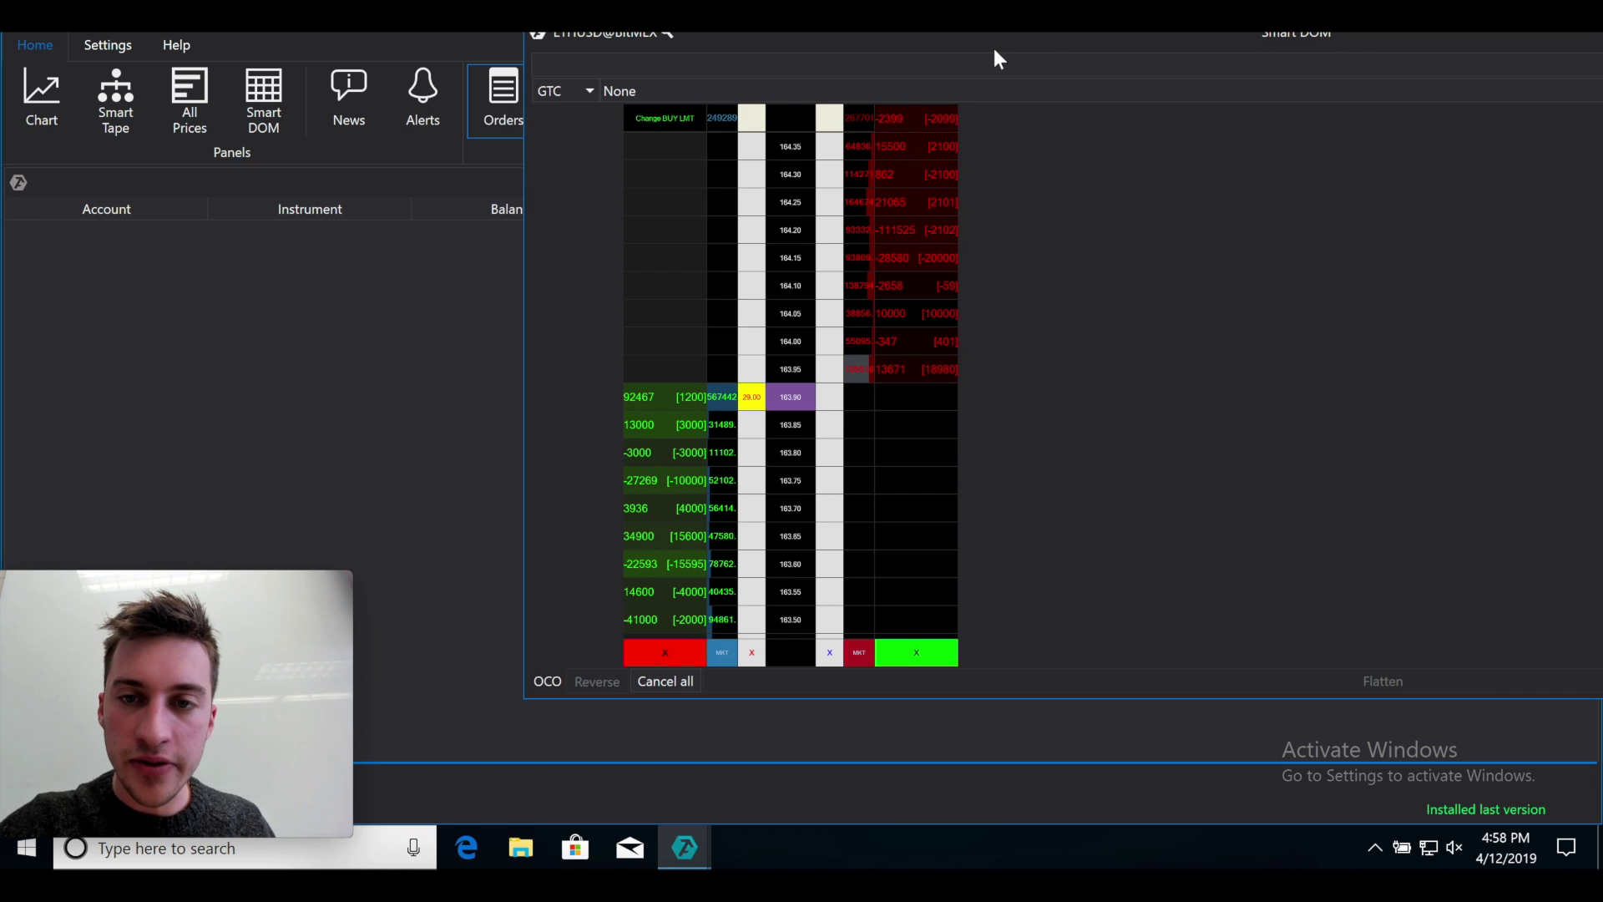
Undock the Smart DOM, show all elements, and inspect the time-in-force and order option lists
{"action": "left_click_drag", "start_coordinate": [816, 39], "coordinate": [618, 31]}
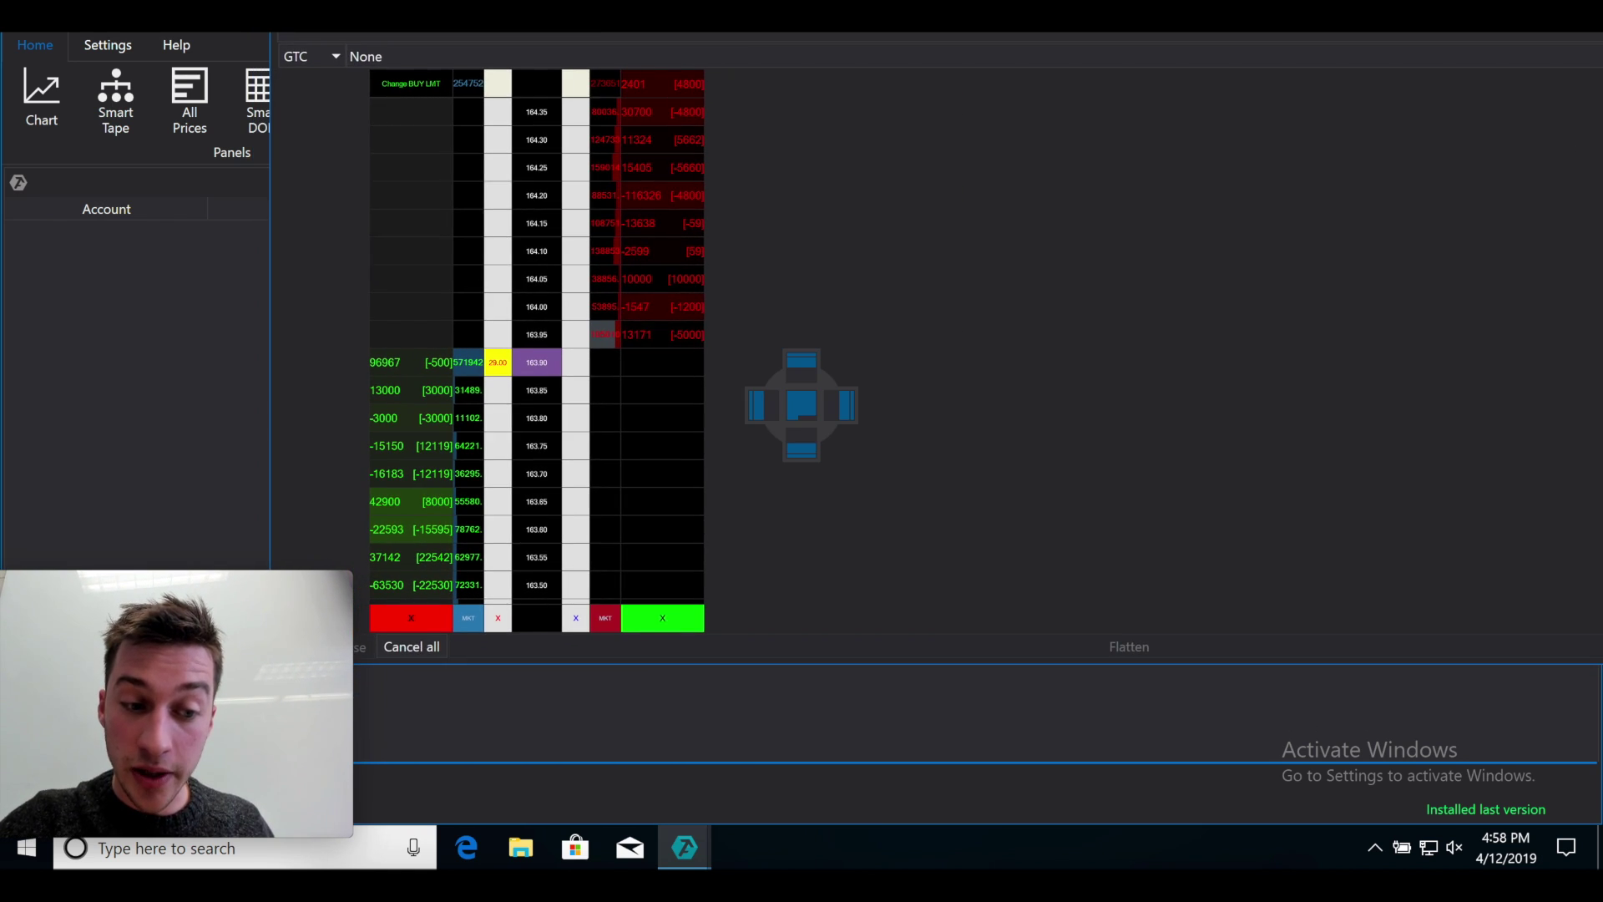
{"action": "right_click", "coordinate": [594, 339]}
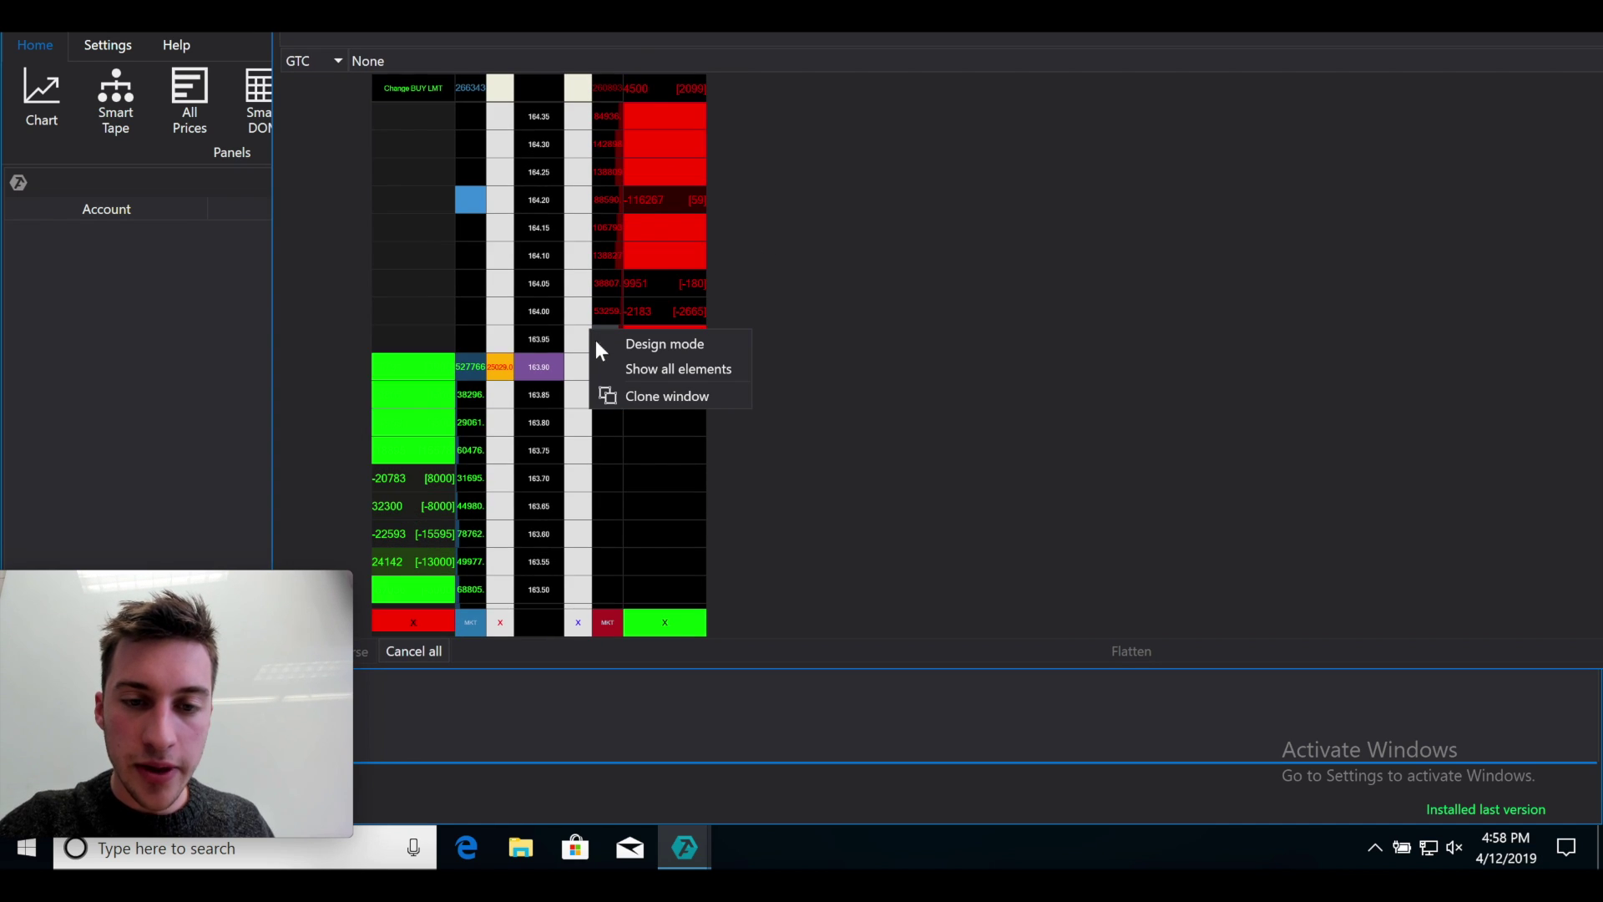
{"action": "left_click", "coordinate": [633, 368]}
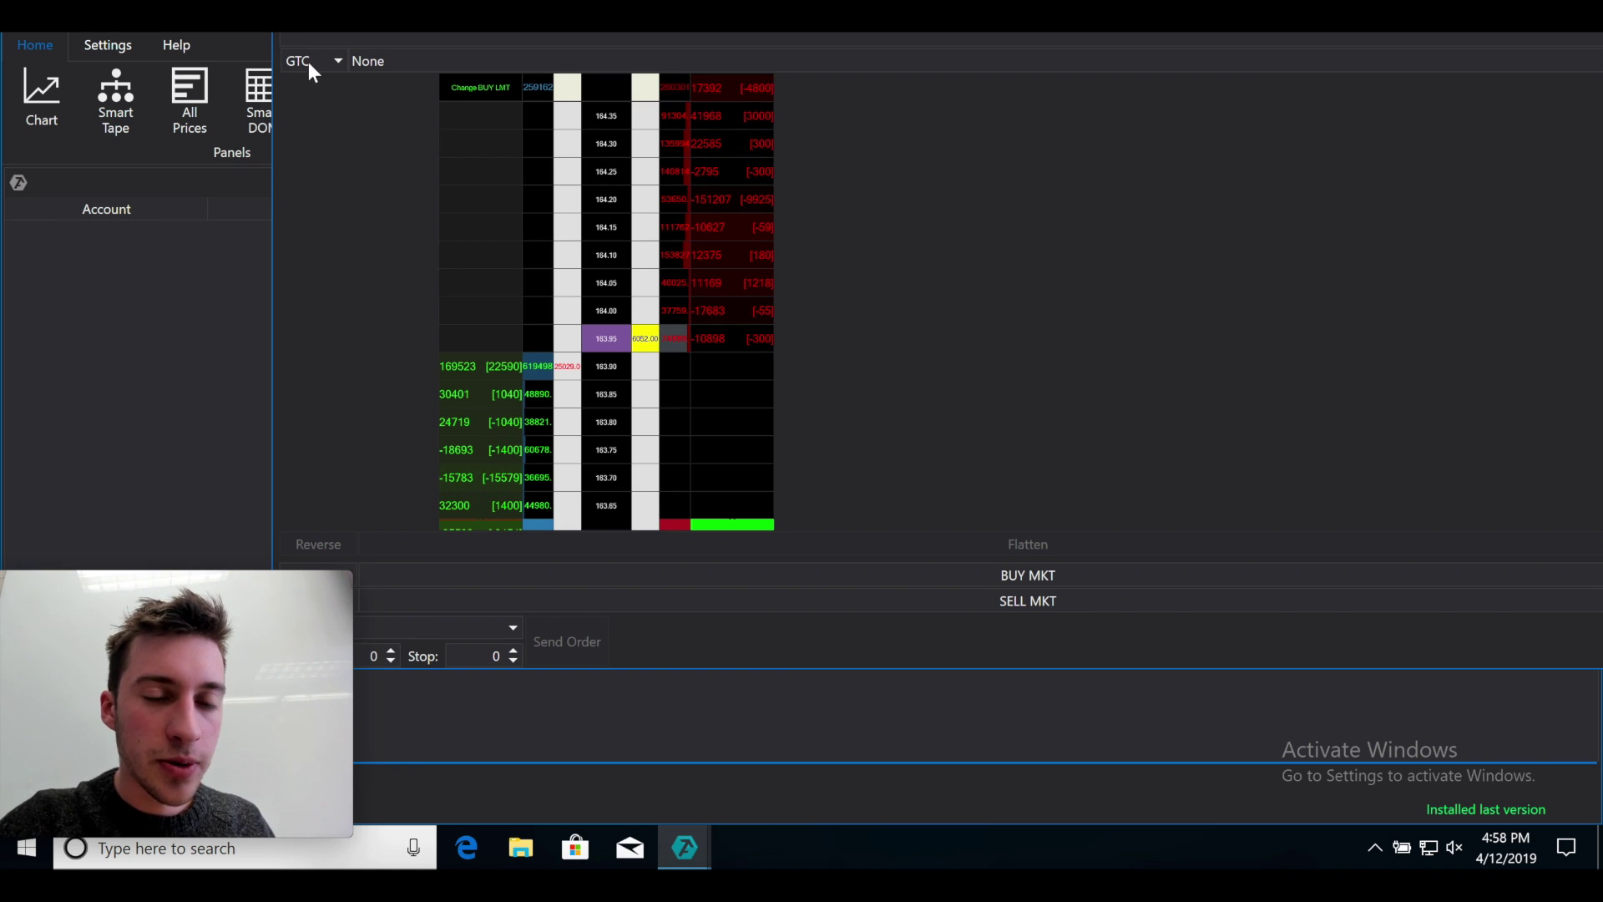
{"action": "left_click", "coordinate": [329, 60]}
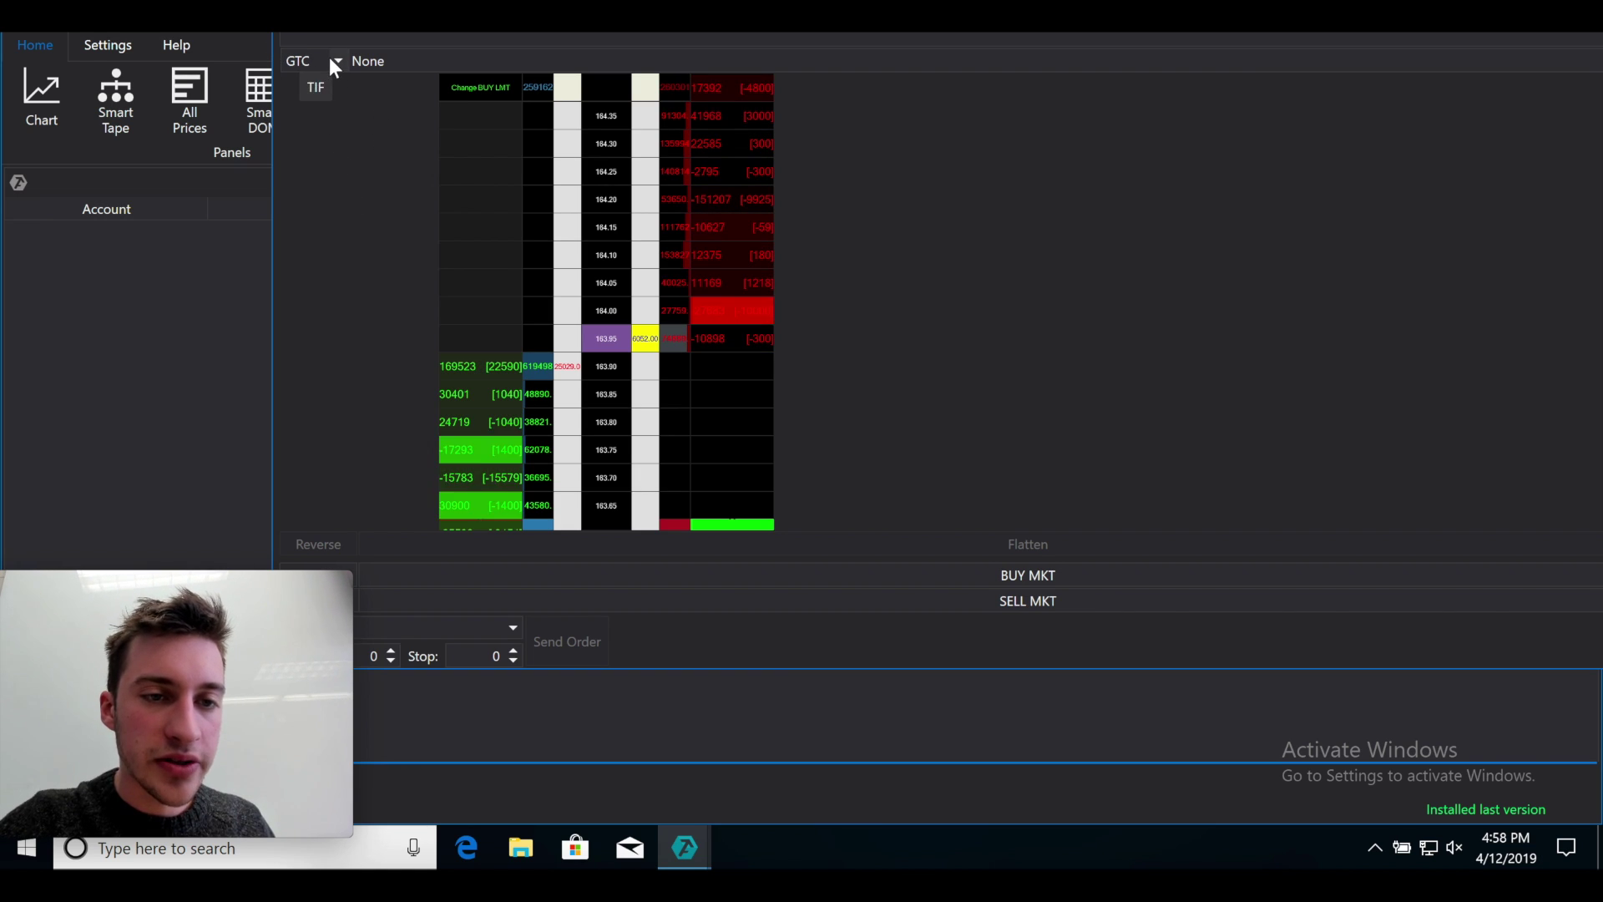
{"action": "left_click", "coordinate": [1170, 56]}
{"action": "left_click", "coordinate": [934, 309]}
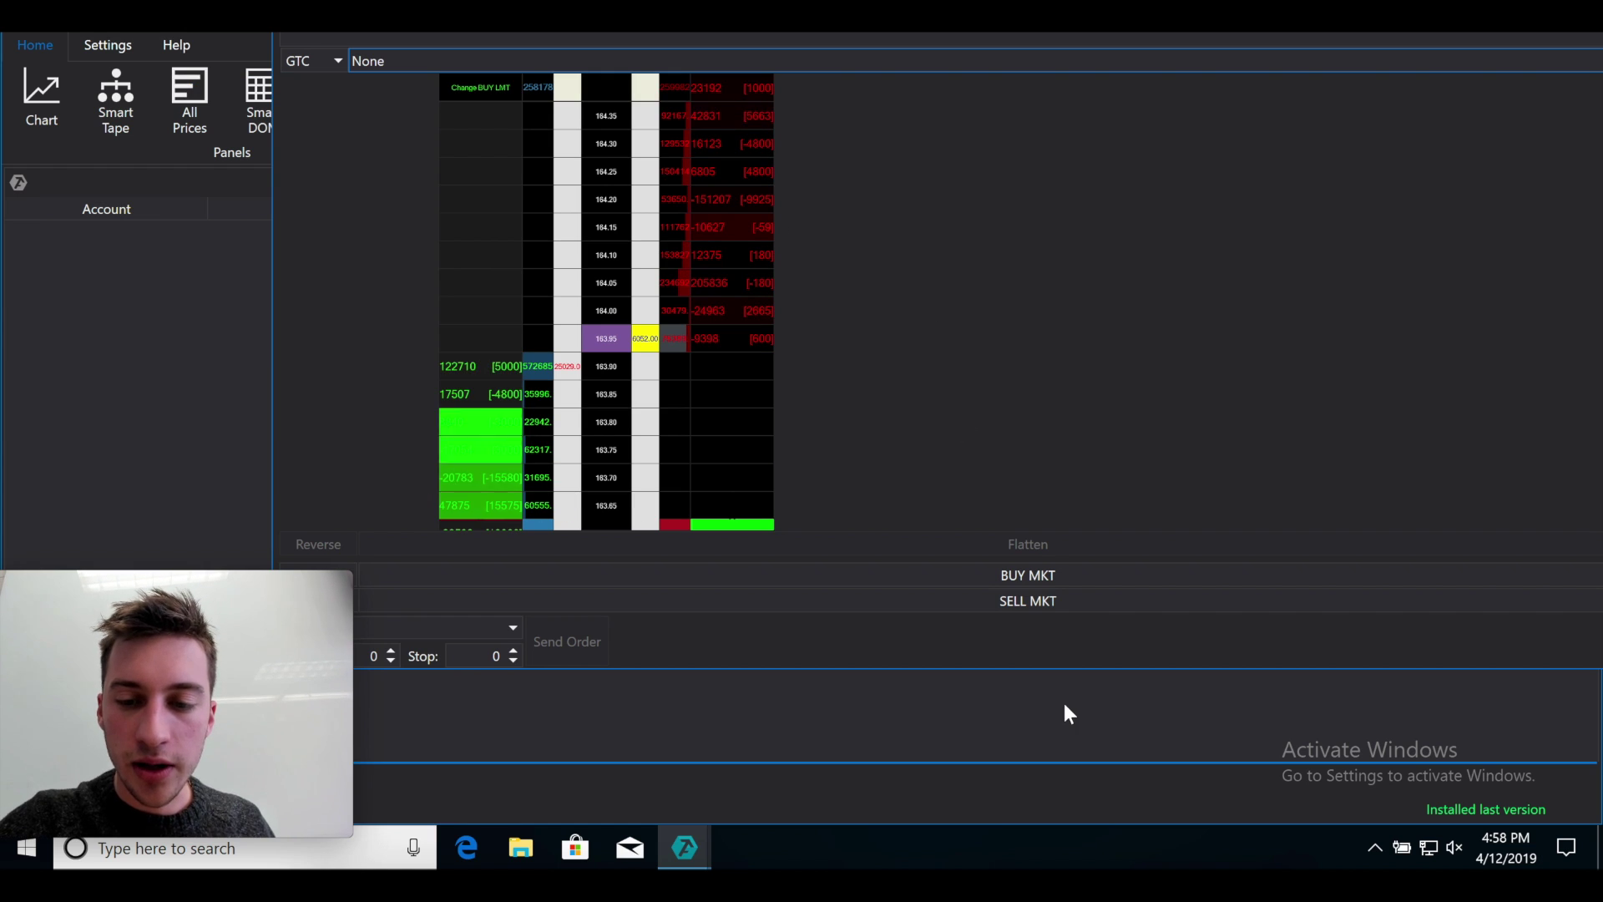
Bring the Smart DOM back in front as a floating window and maximize it
{"action": "left_click", "coordinate": [925, 720]}
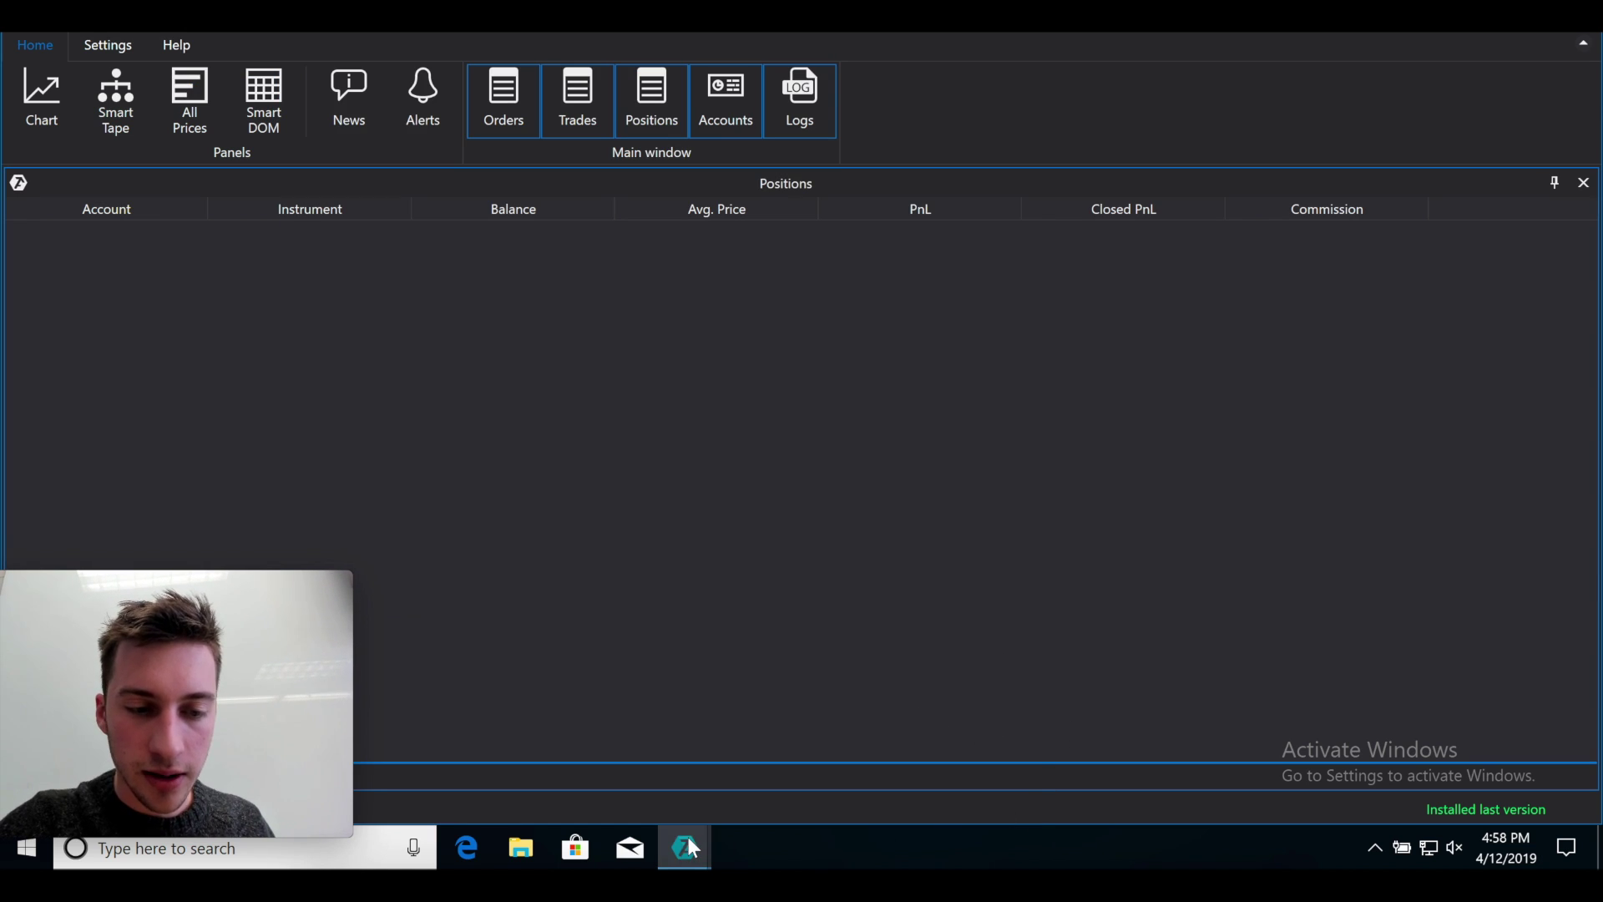
{"action": "mouse_move", "coordinate": [690, 840]}
{"action": "left_click", "coordinate": [865, 733]}
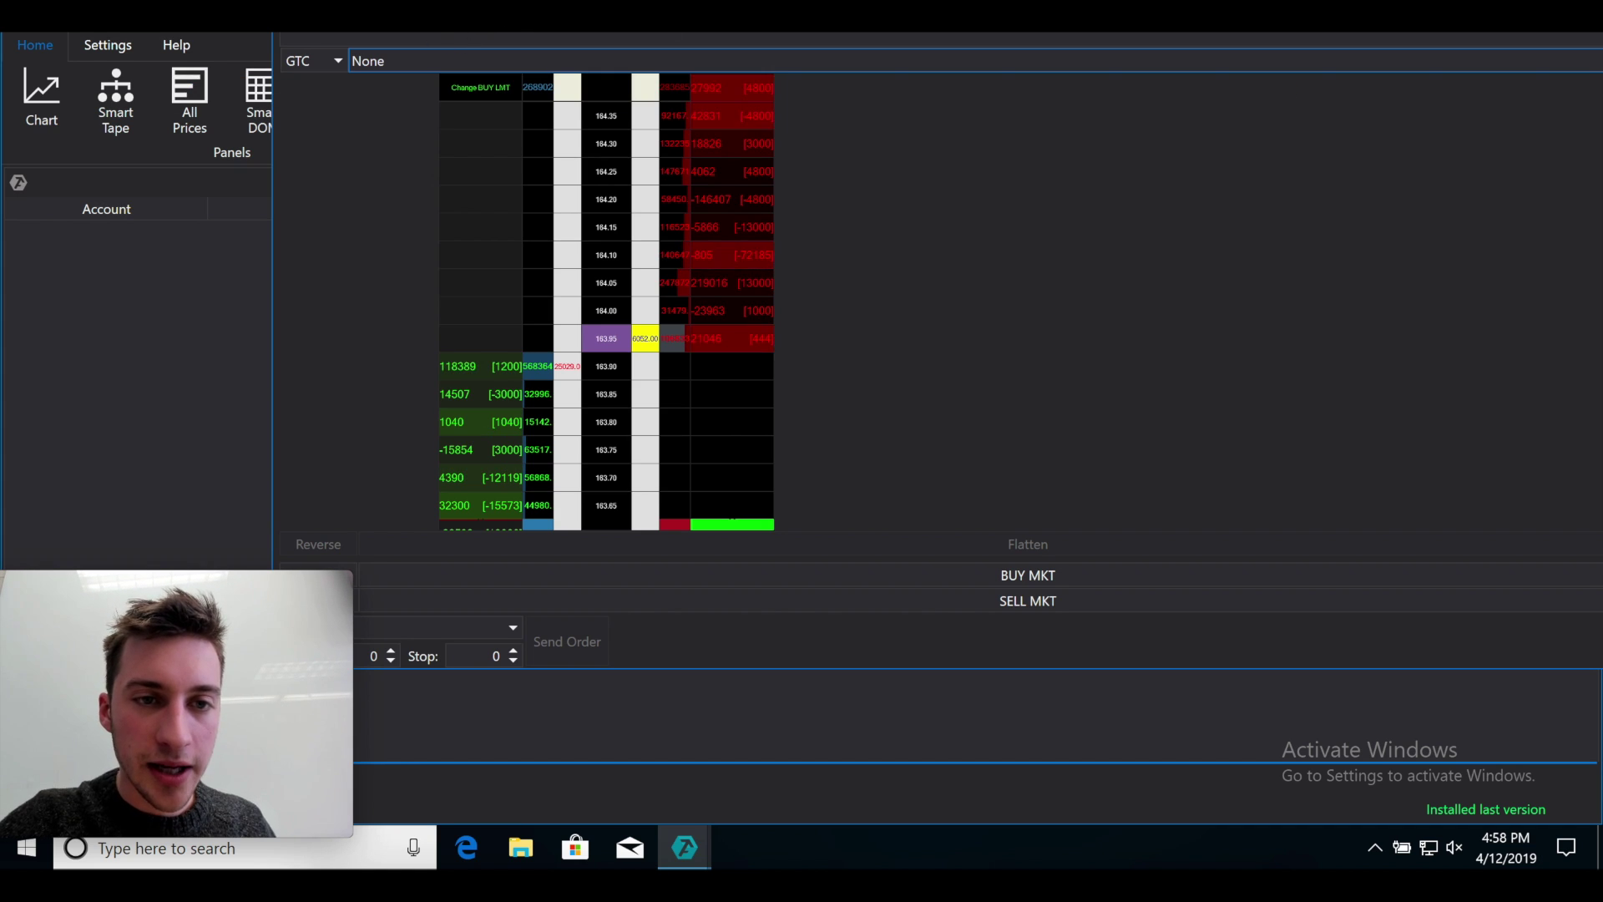
{"action": "left_click_drag", "start_coordinate": [417, 42], "coordinate": [229, 31]}
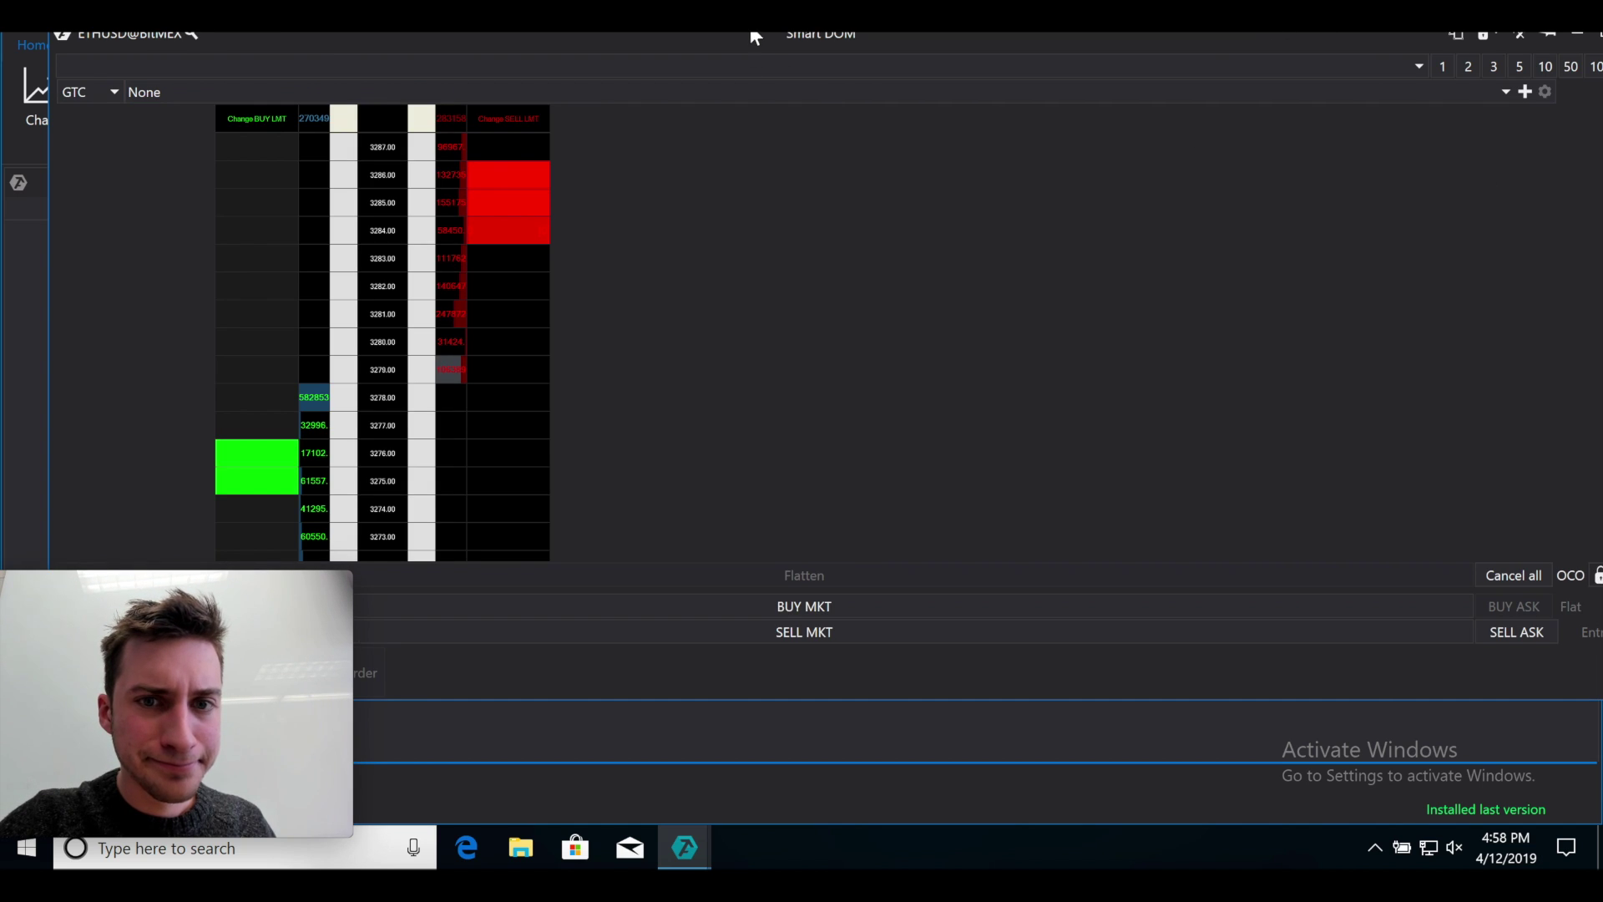
{"action": "left_click_drag", "start_coordinate": [767, 37], "coordinate": [614, 72]}
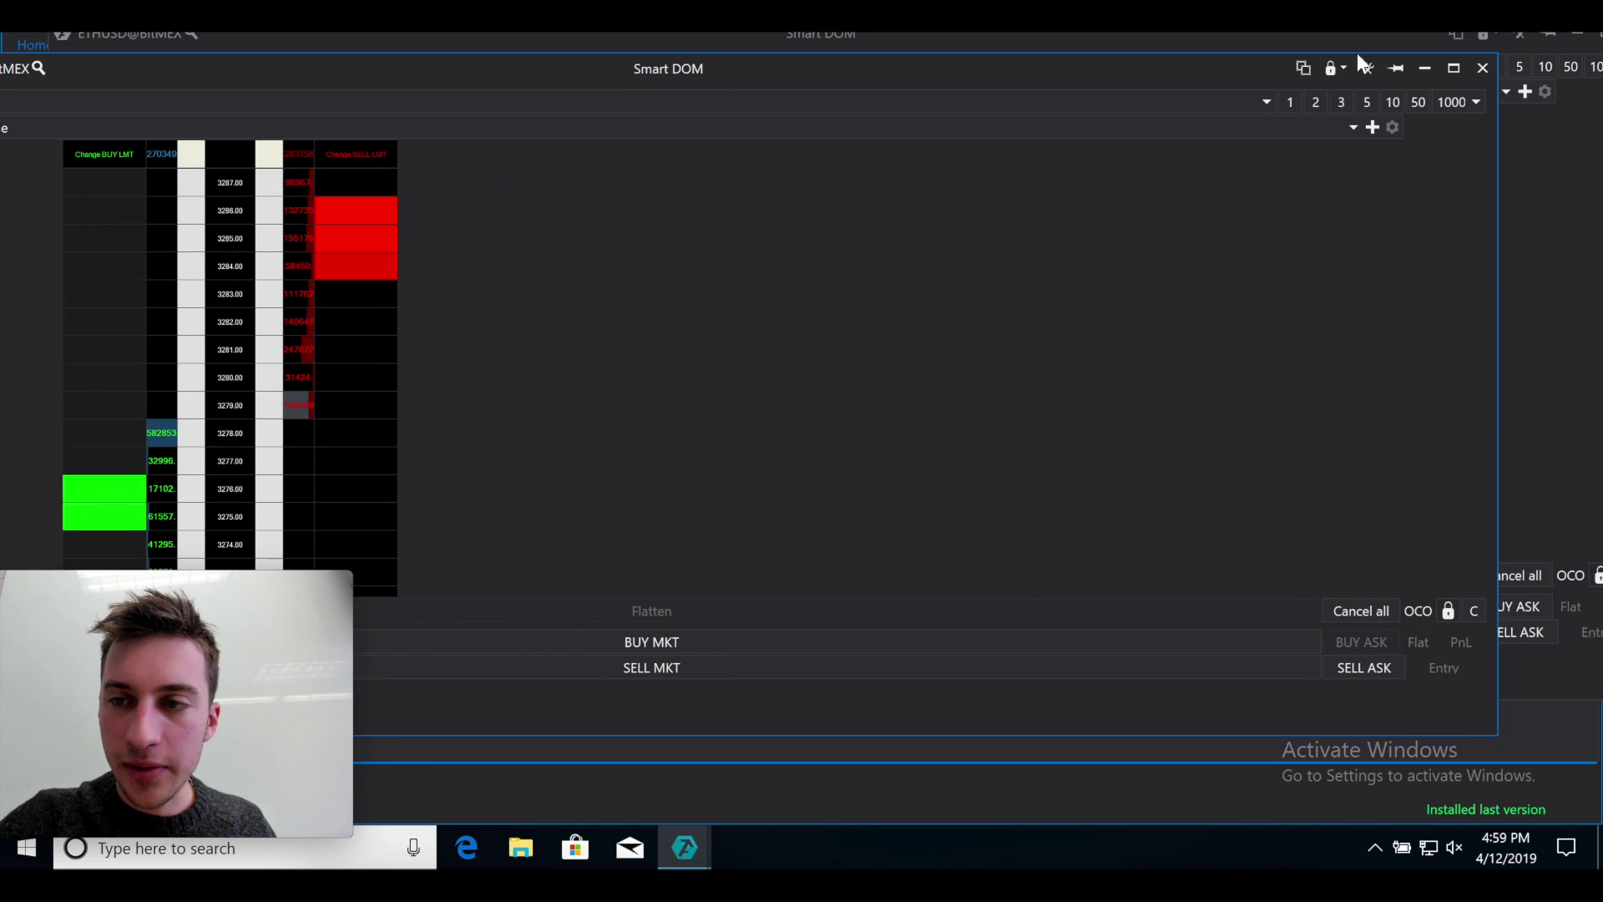
{"action": "left_click", "coordinate": [1451, 71]}
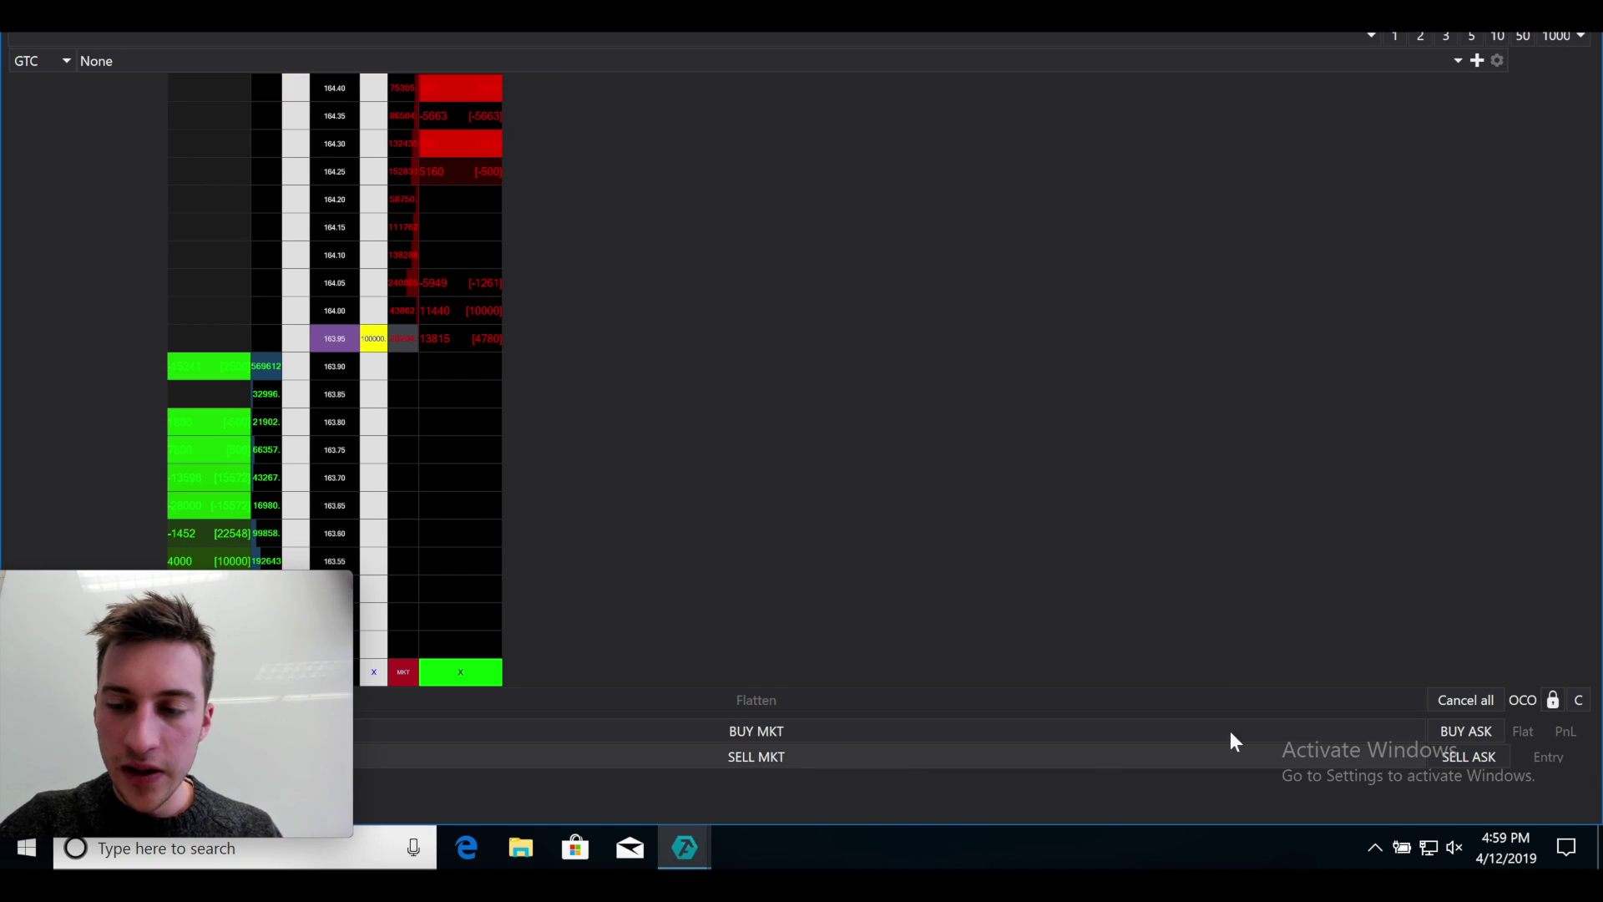
Enable OCO order linking, then close the Smart DOM with Alt+F4, prompting the close confirmation
{"action": "left_click", "coordinate": [1521, 699]}
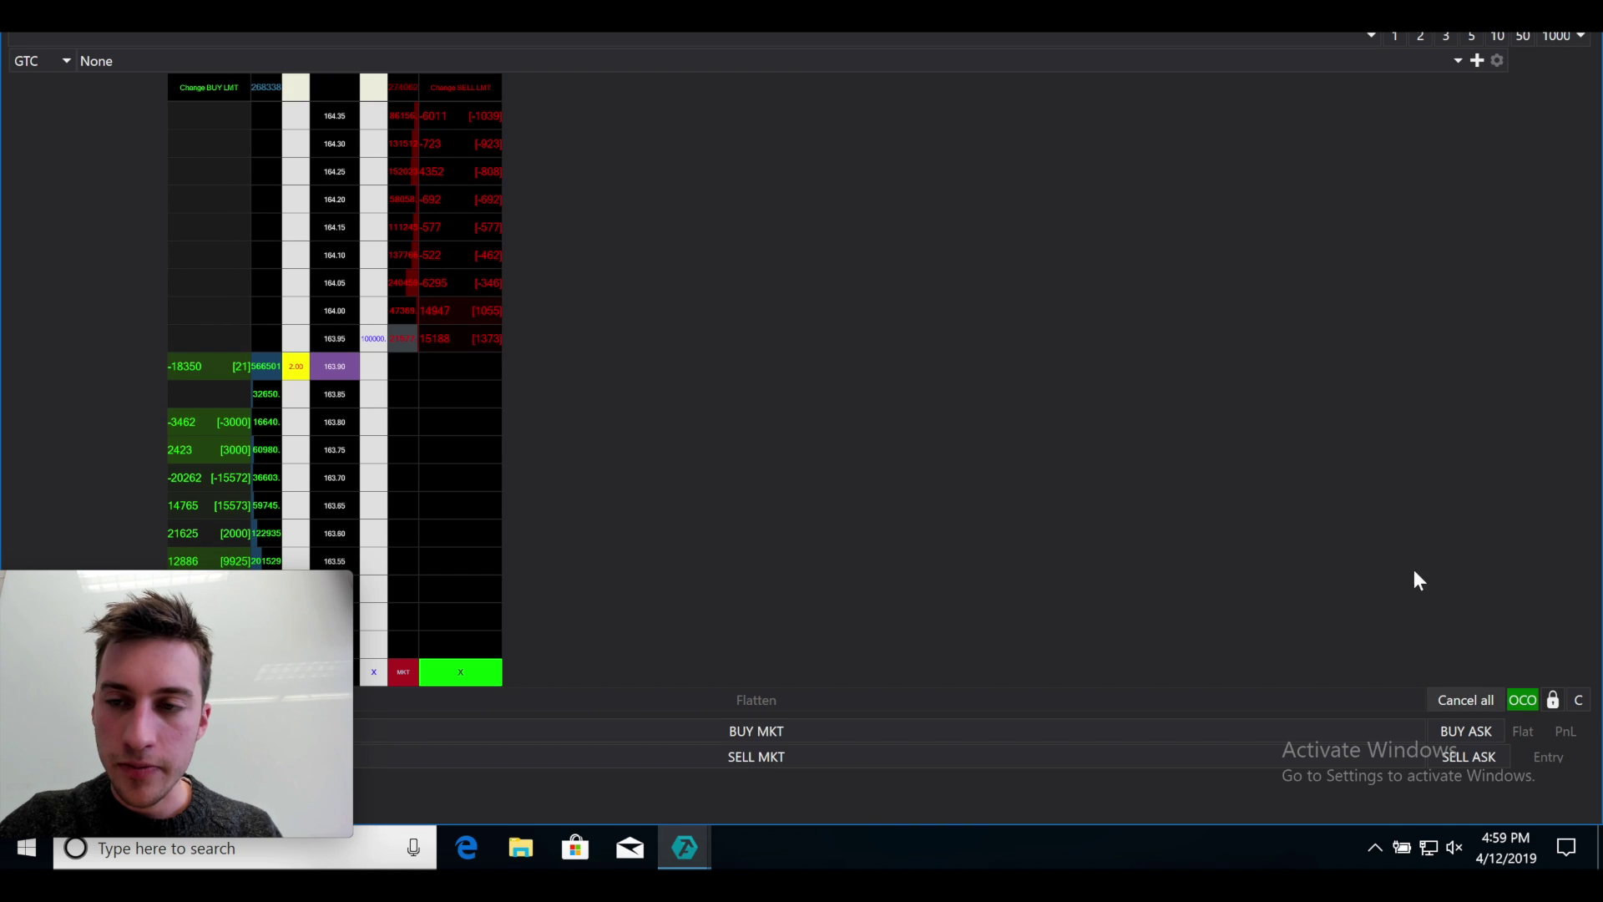
{"action": "left_click", "coordinate": [299, 38]}
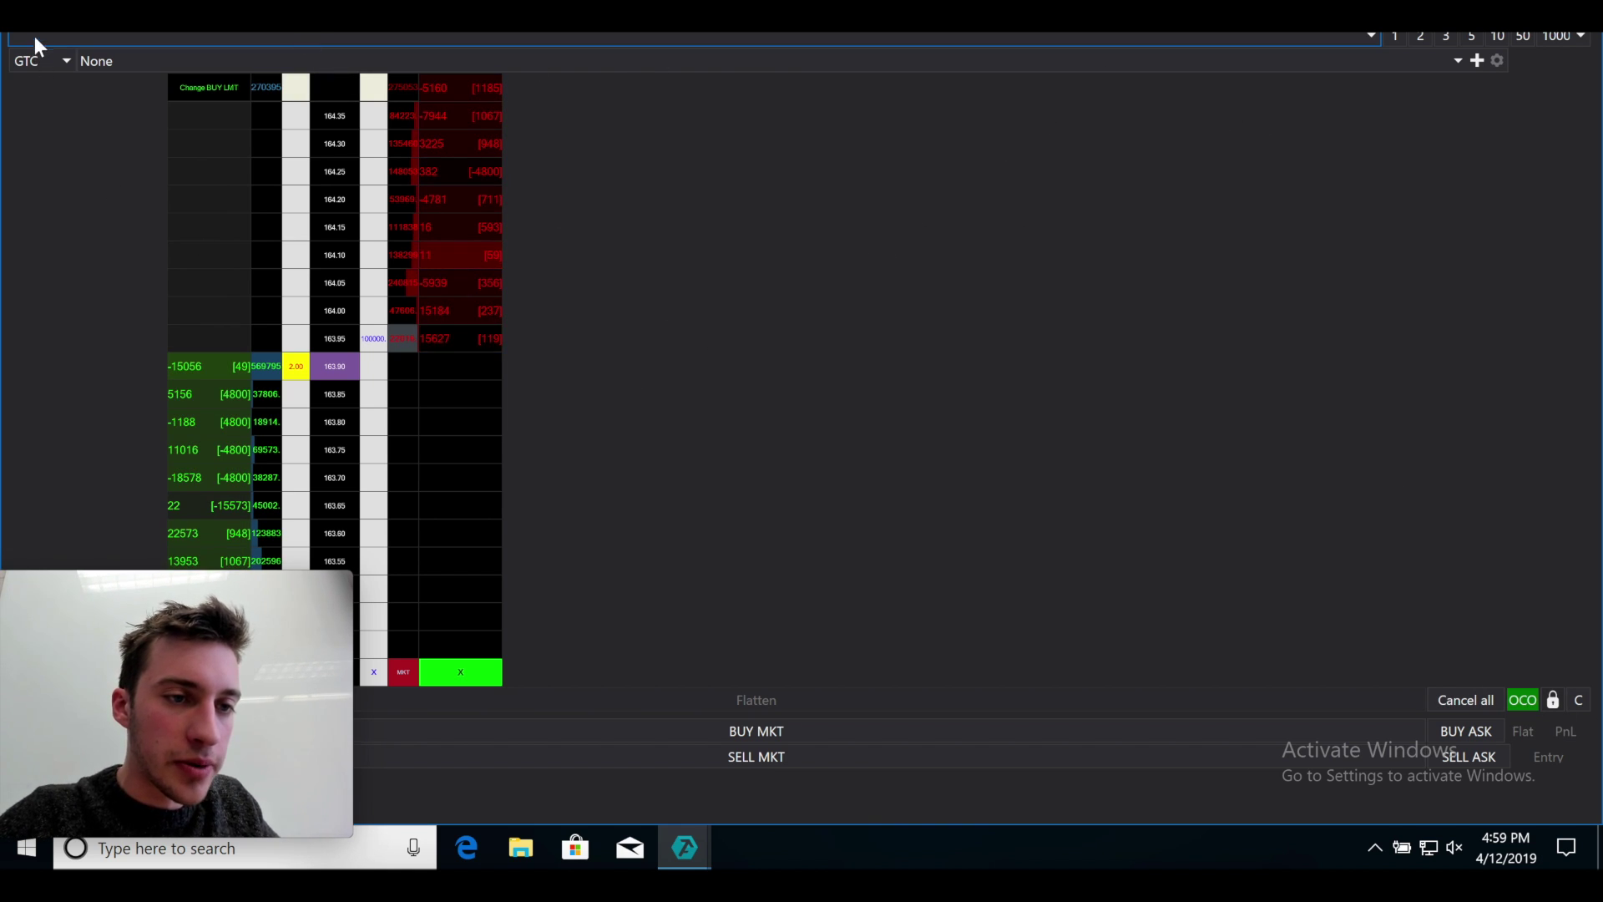
{"action": "left_click", "coordinate": [1579, 35]}
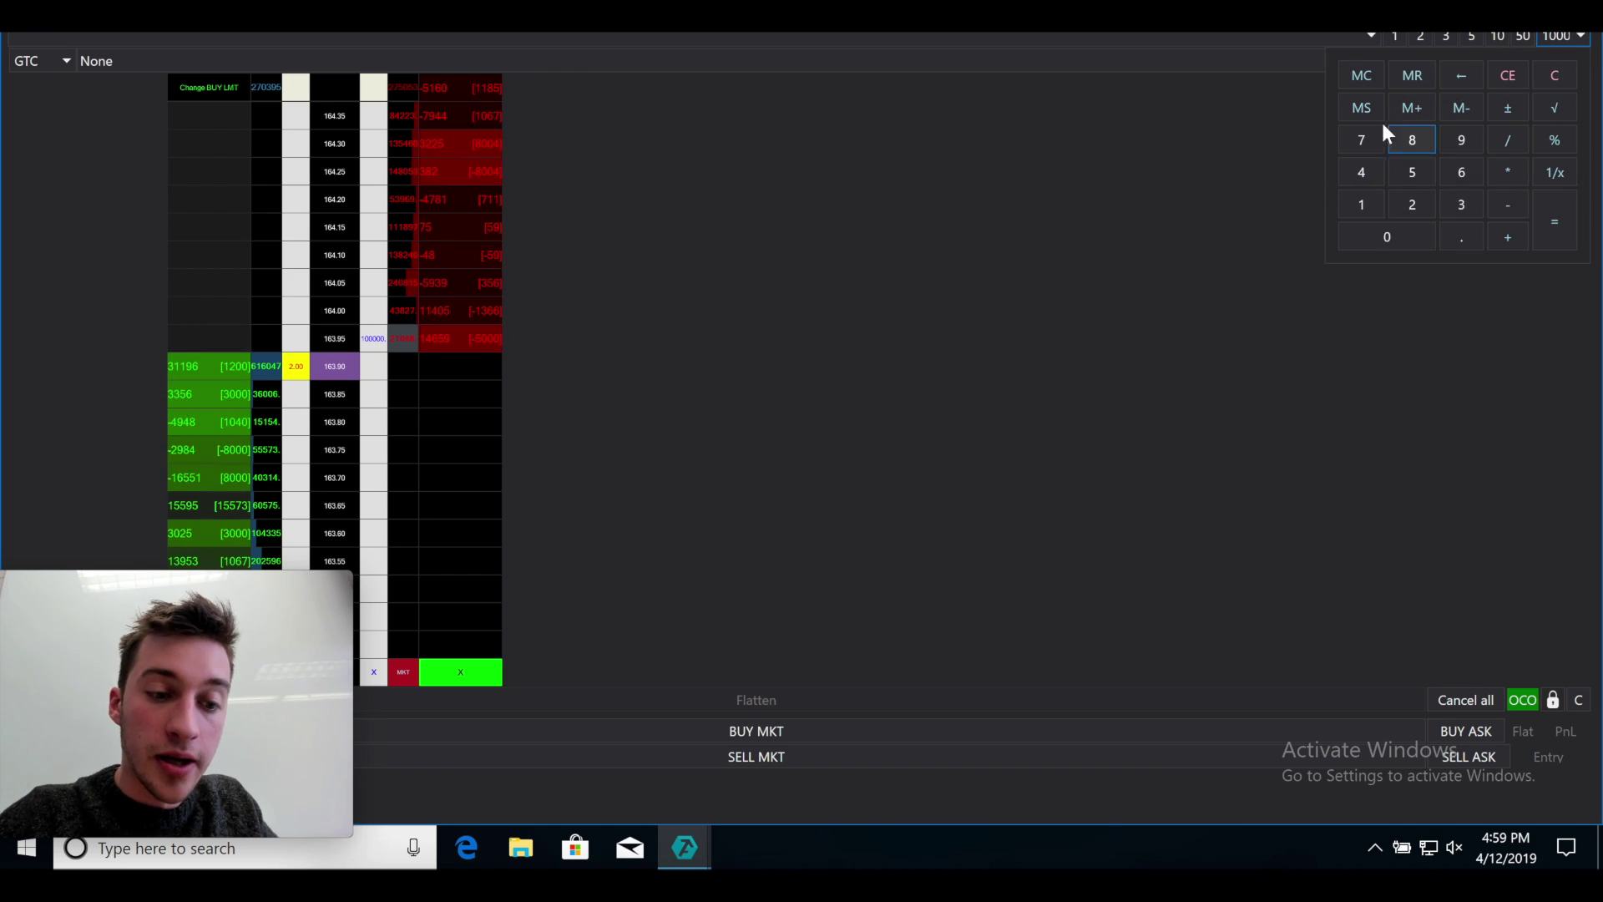
{"action": "key", "text": "alt+F4"}
{"action": "key", "text": "alt+F4"}
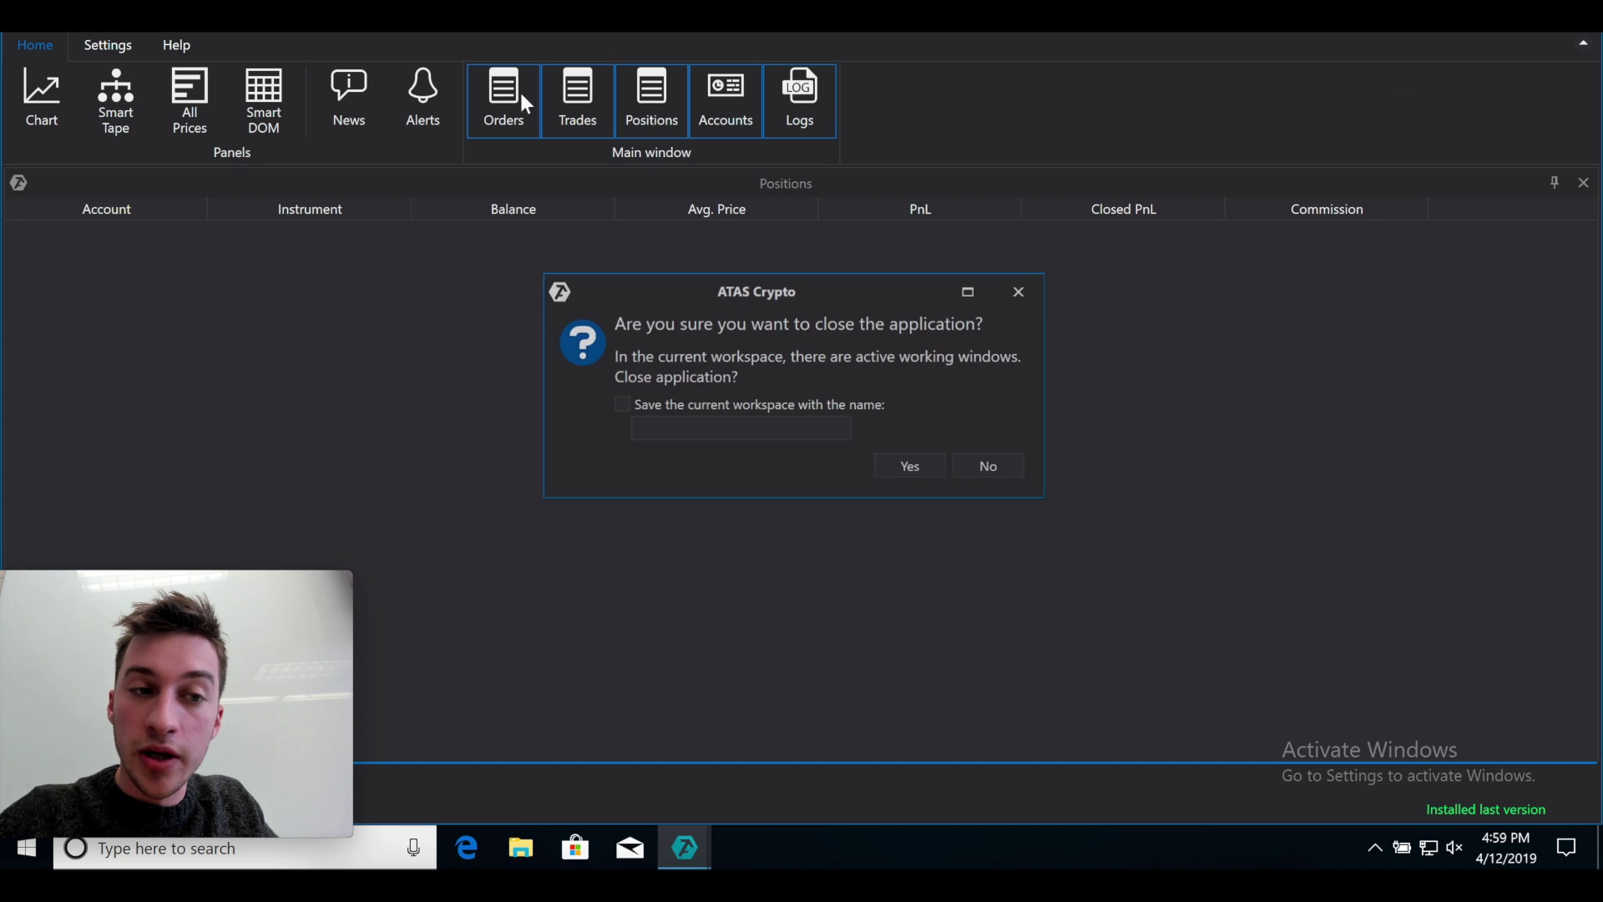
{"action": "left_click", "coordinate": [982, 467]}
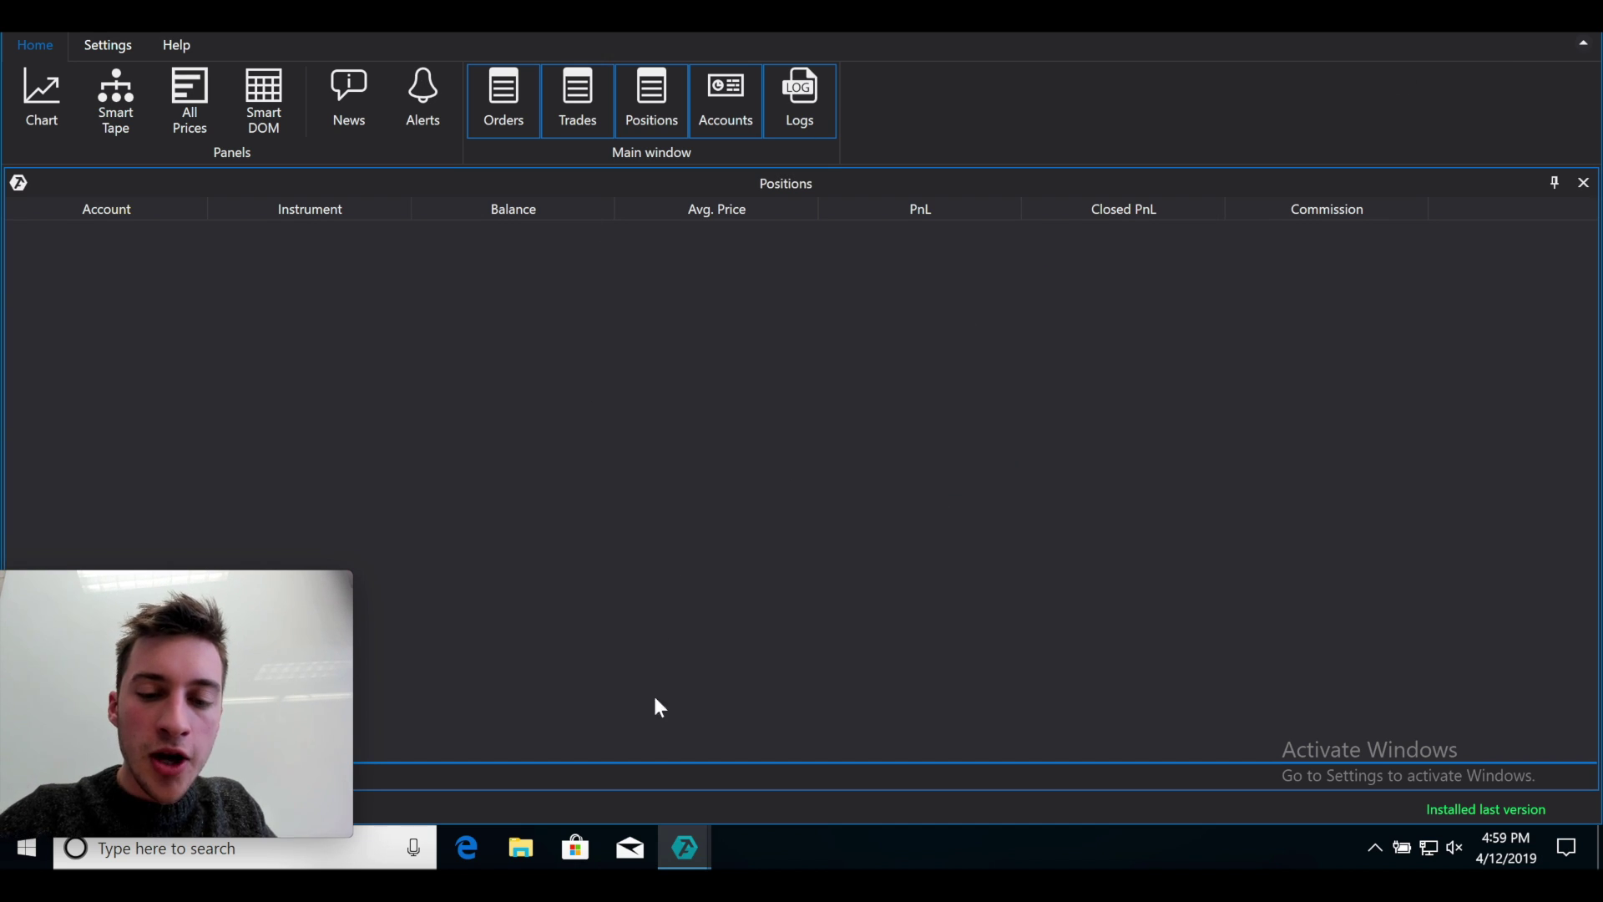
{"action": "mouse_move", "coordinate": [693, 860]}
{"action": "left_click", "coordinate": [699, 756]}
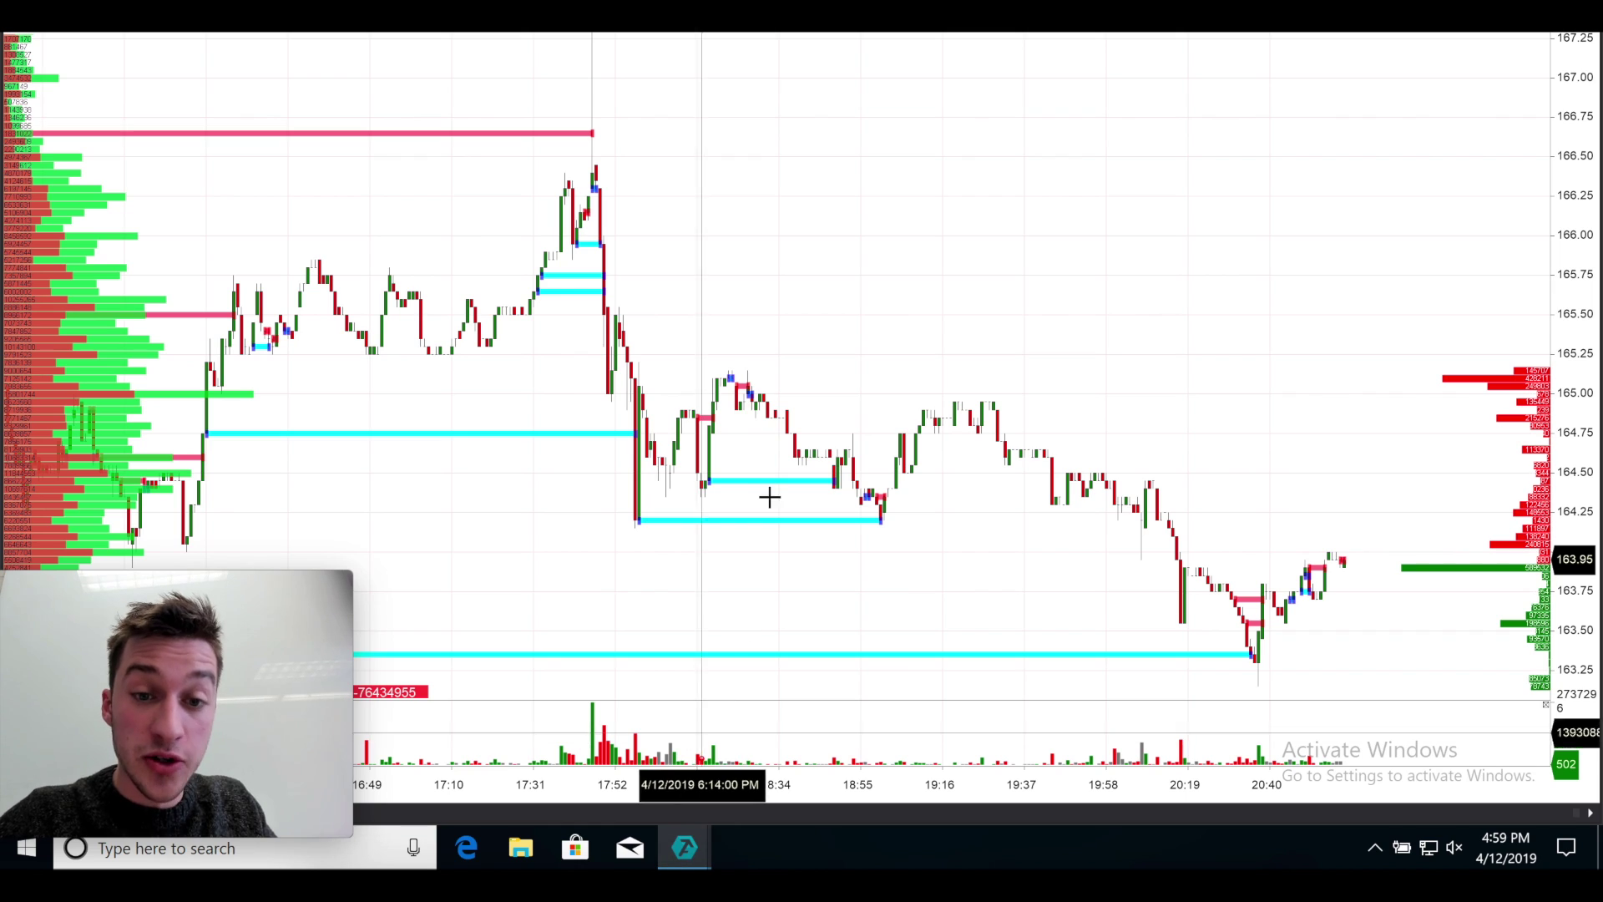
{"action": "left_click_drag", "start_coordinate": [985, 358], "coordinate": [914, 359]}
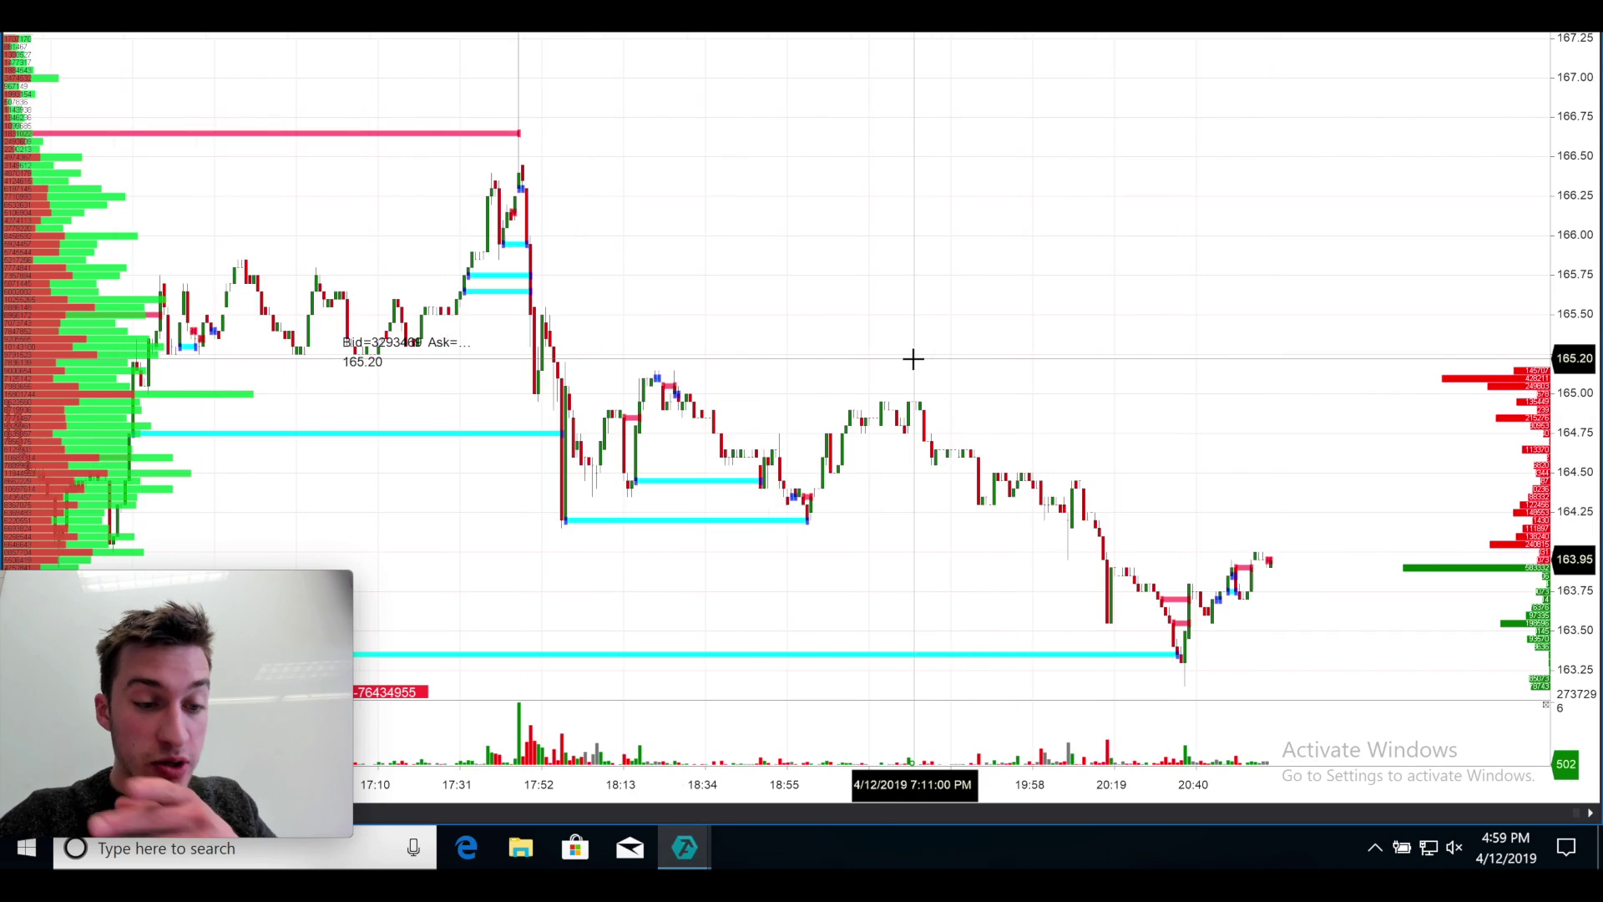
{"action": "right_click", "coordinate": [1139, 427]}
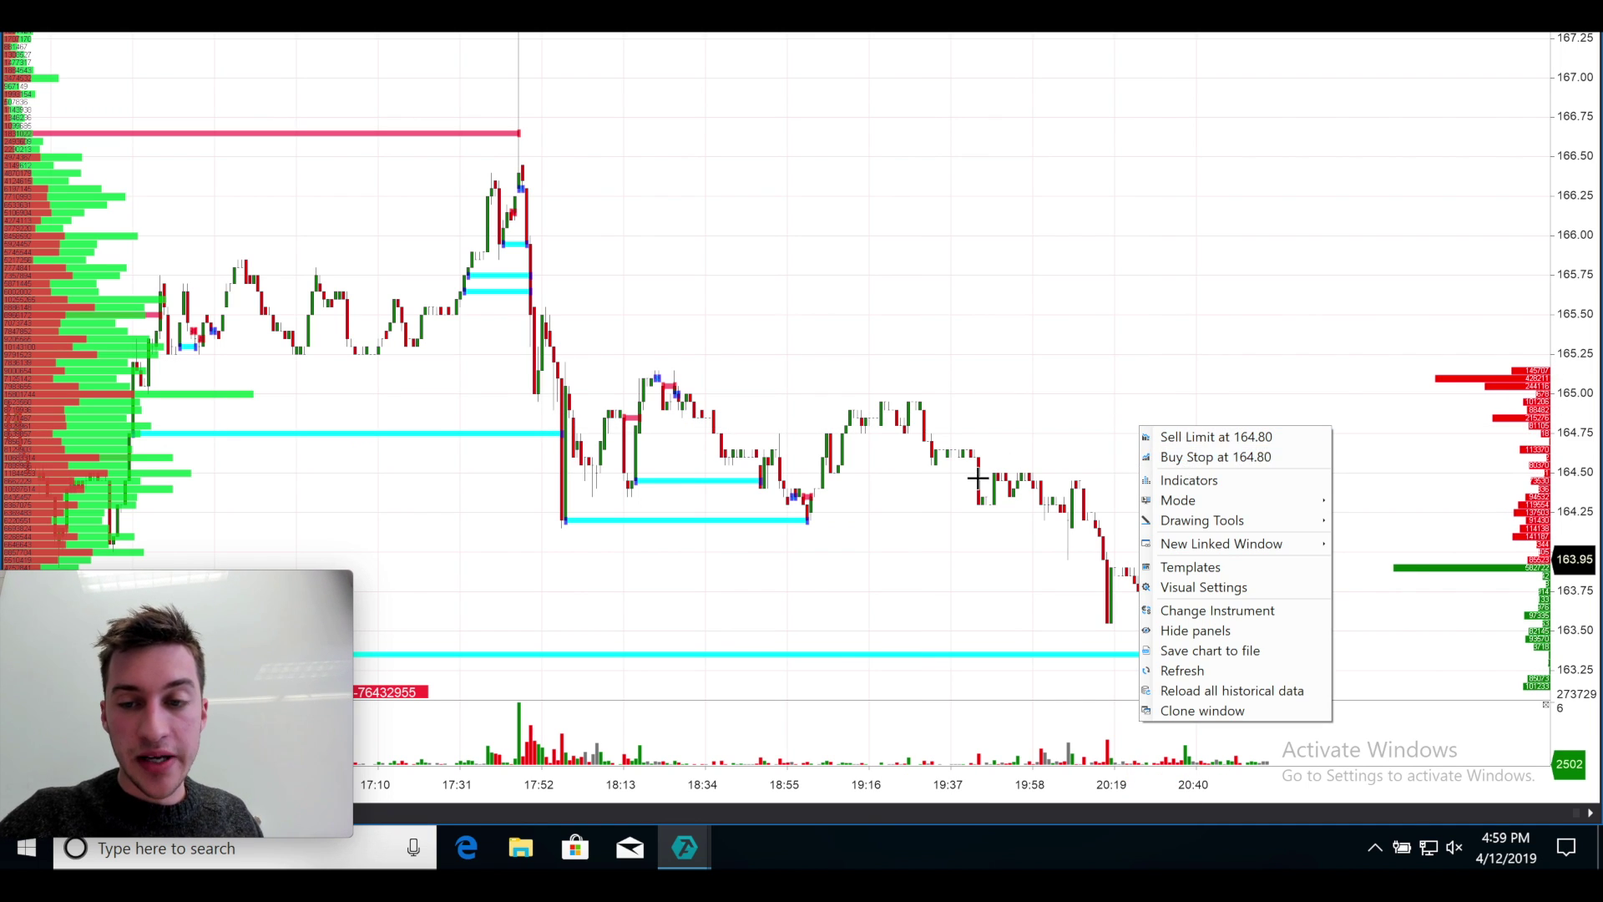
{"action": "left_click", "coordinate": [1269, 469]}
{"action": "right_click", "coordinate": [1275, 487]}
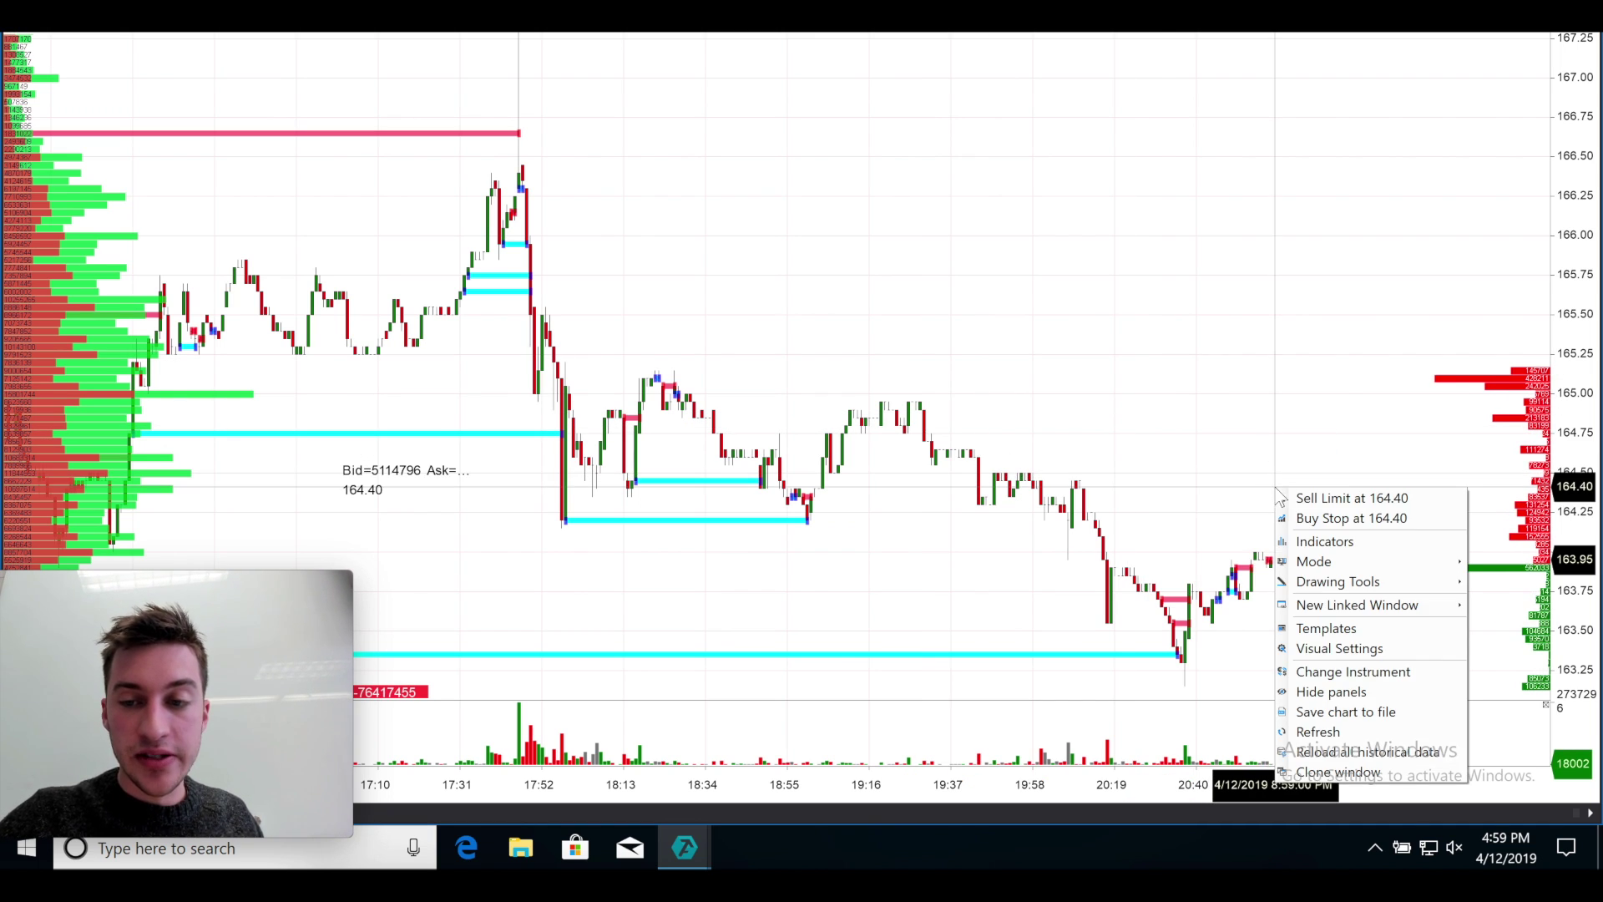
{"action": "left_click", "coordinate": [1309, 519]}
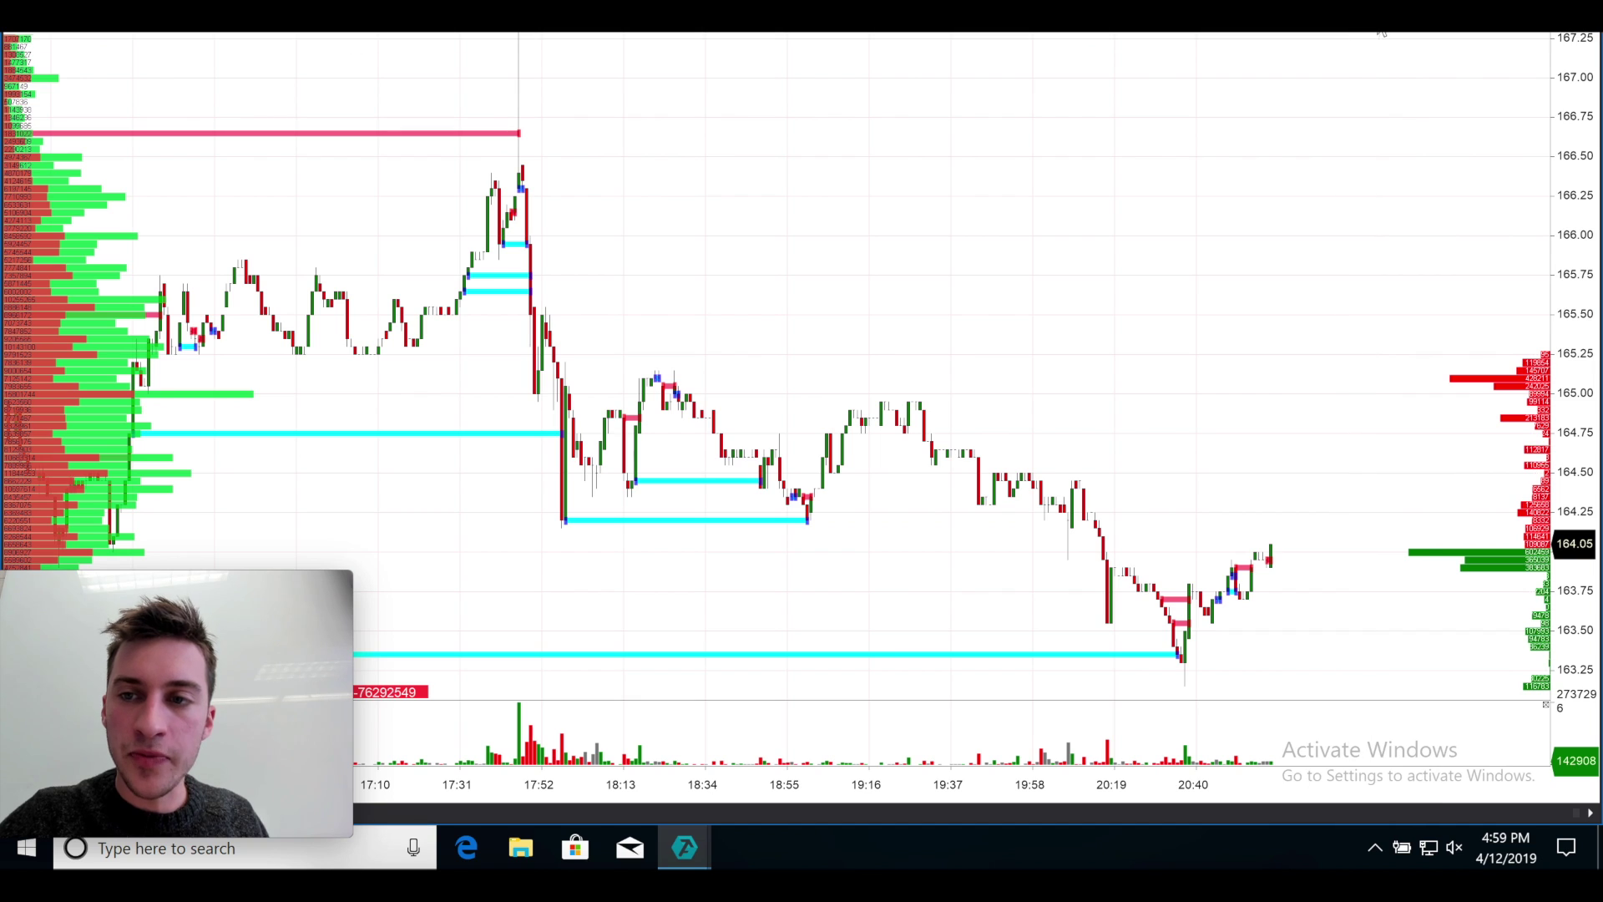
{"action": "left_click", "coordinate": [1475, 37]}
Enable One-Click Mode in the chart's Trading Settings and close the settings
{"action": "left_click", "coordinate": [861, 124]}
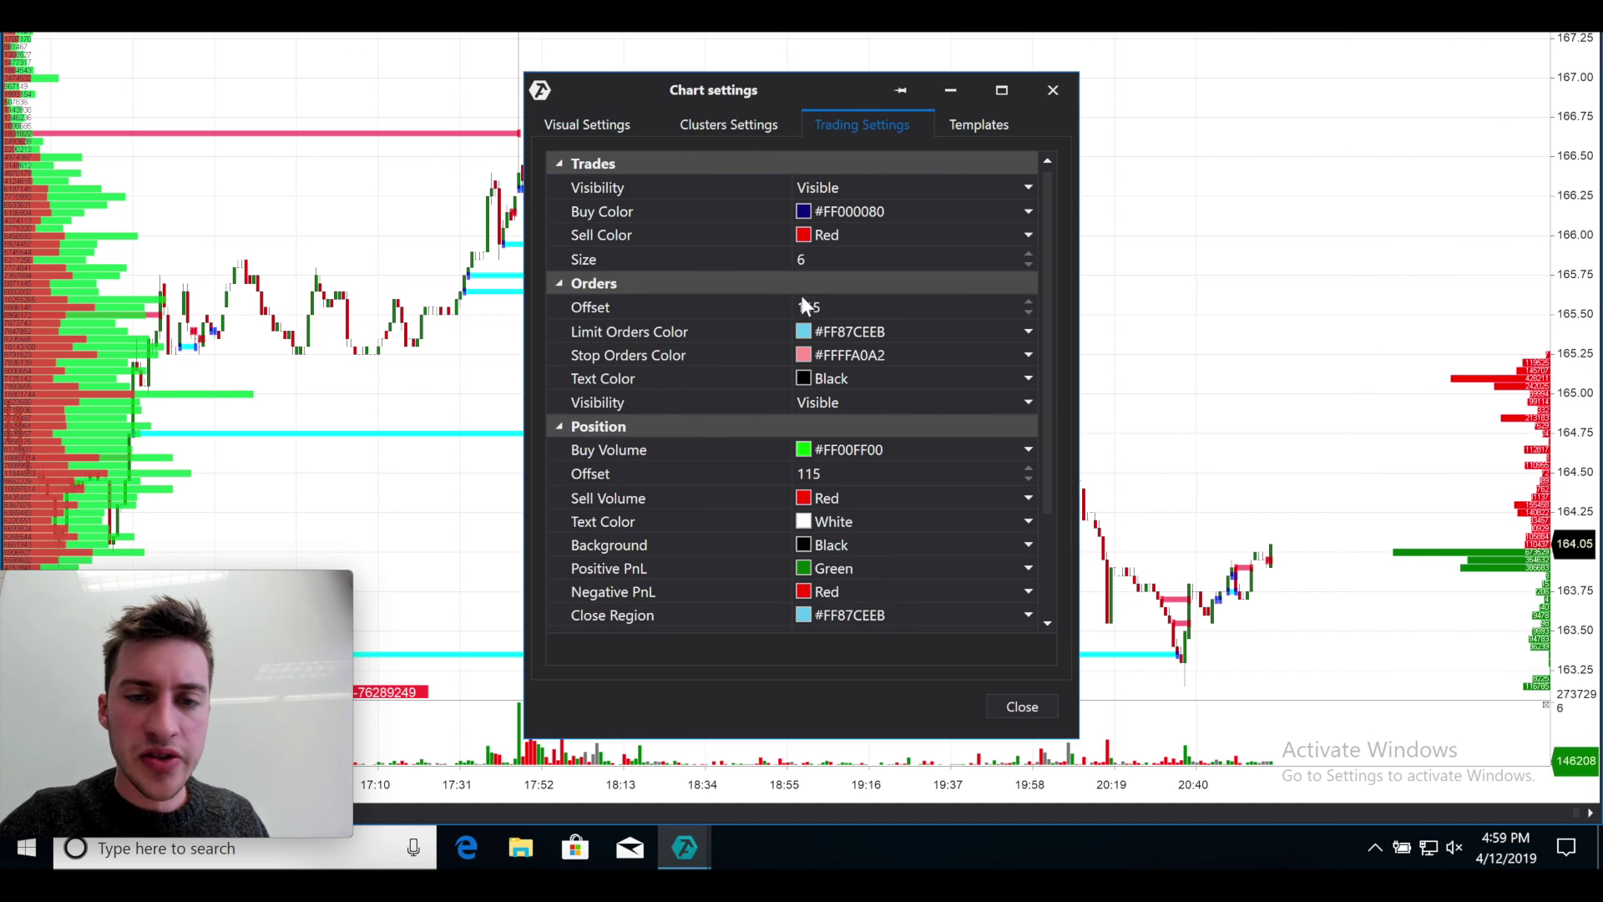
{"action": "scroll", "coordinate": [994, 494], "scroll_direction": "down", "scroll_amount": 2}
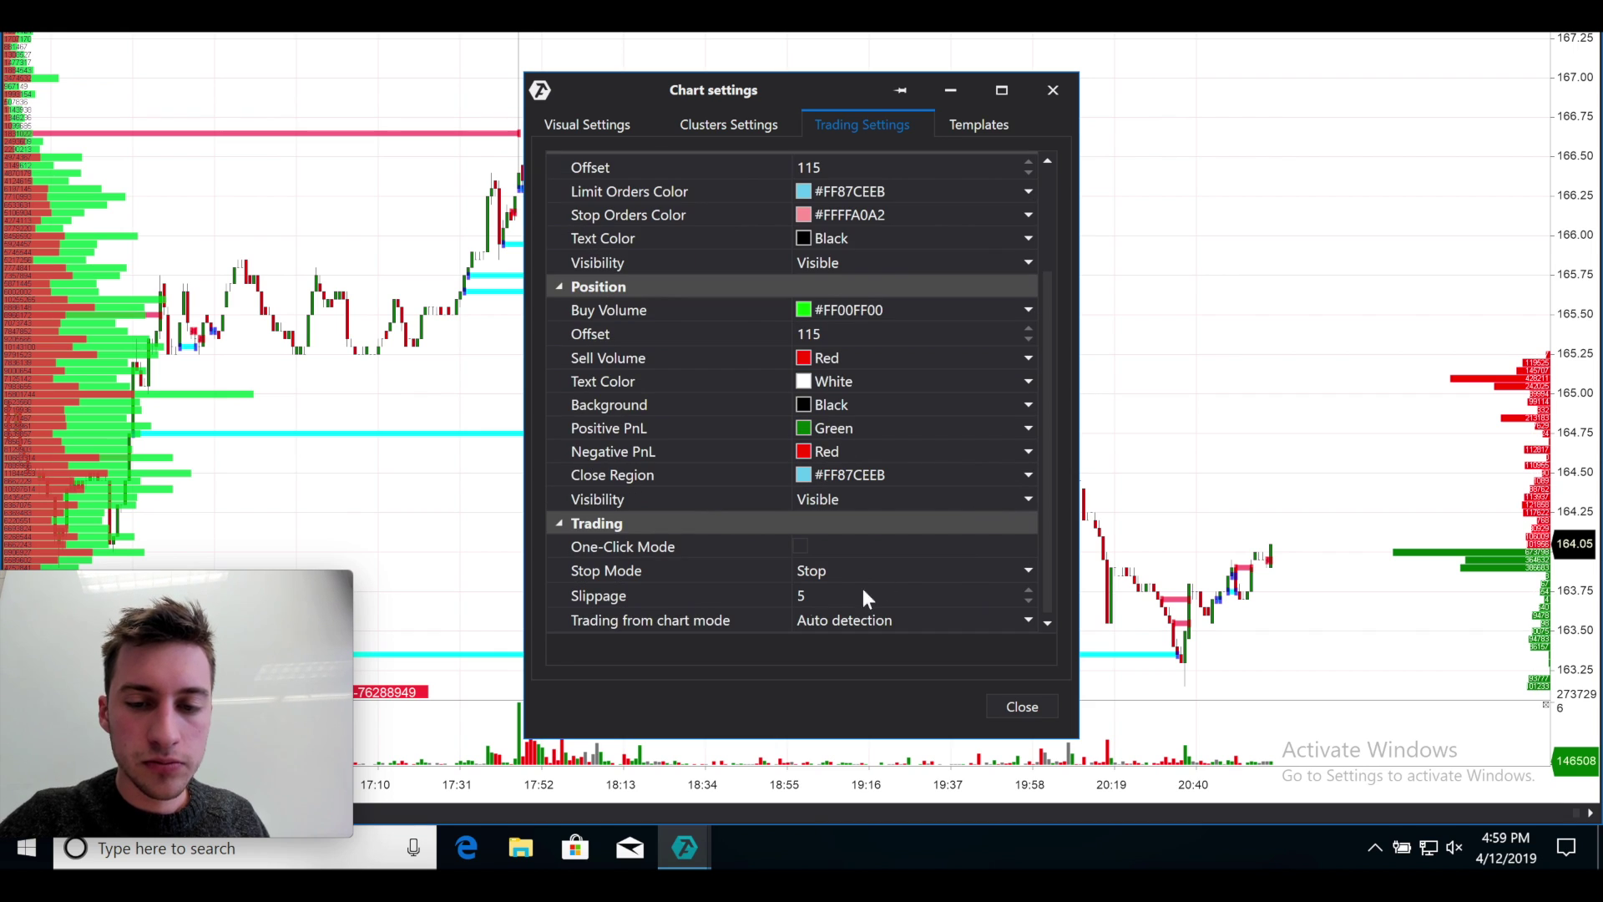
{"action": "left_click", "coordinate": [803, 544]}
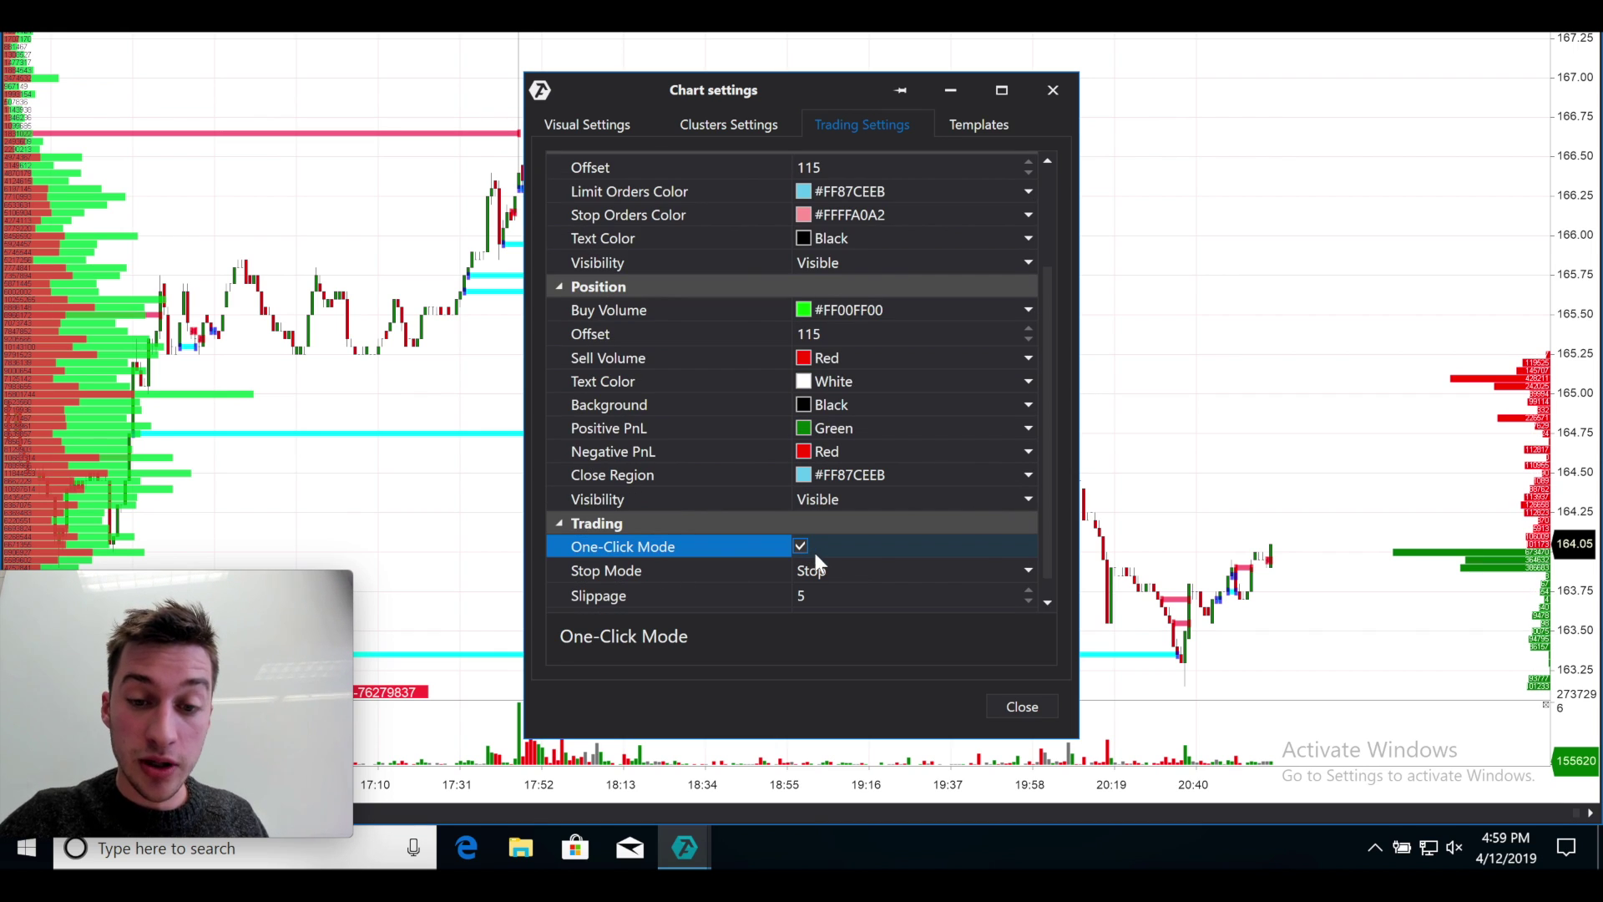
{"action": "left_click", "coordinate": [1019, 707]}
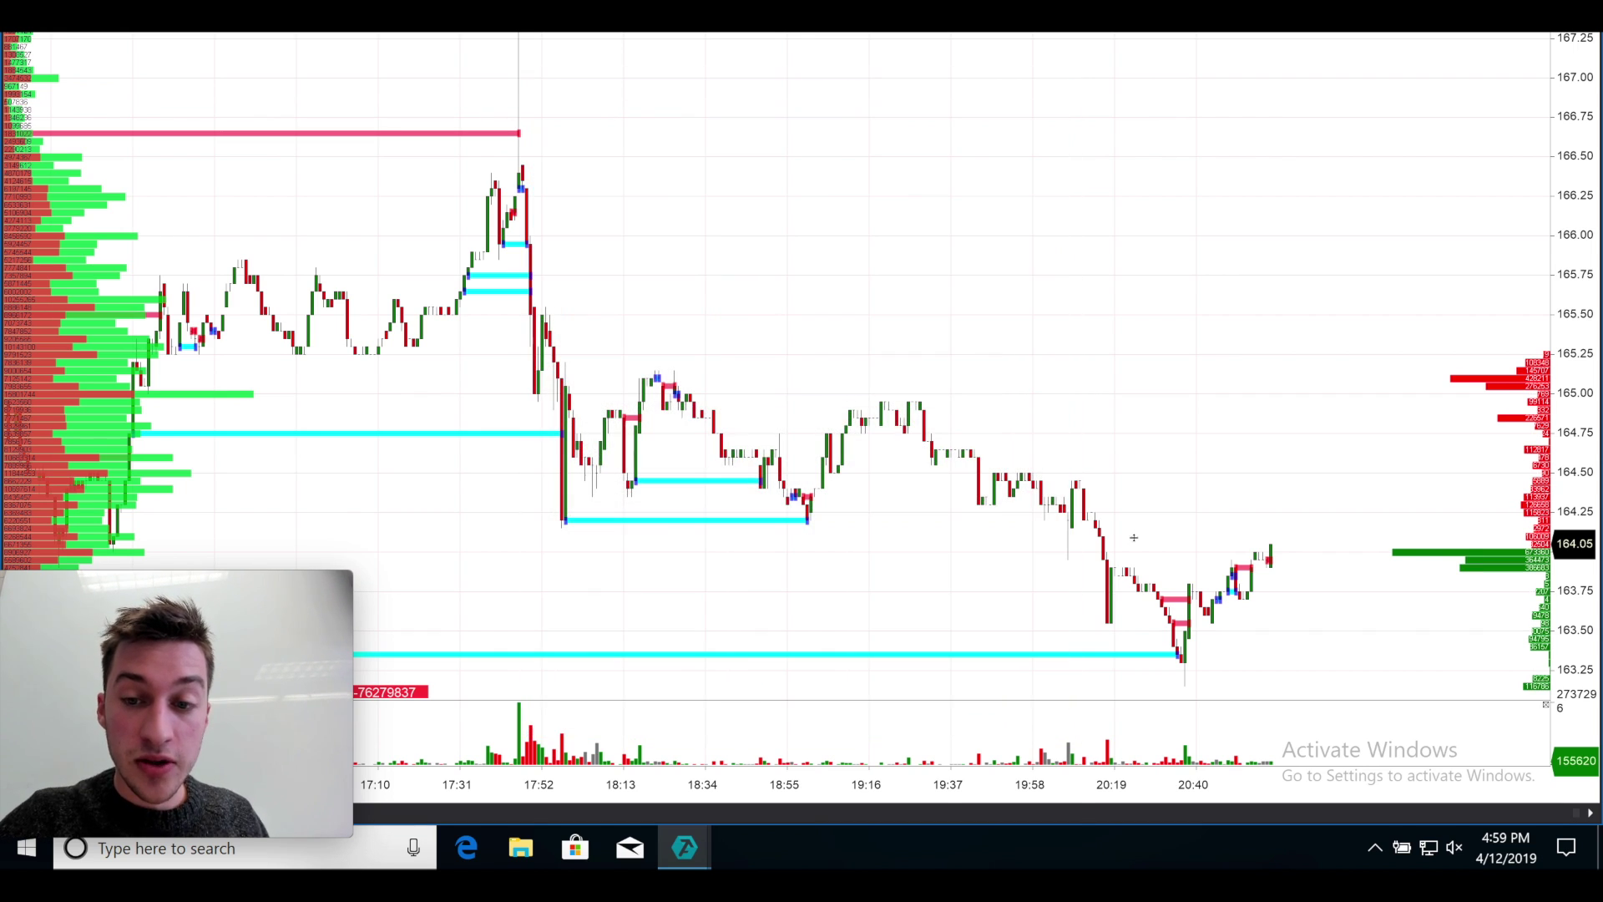
Check the chart's right-click trading options without ordering, then bring the main window forward
{"action": "right_click", "coordinate": [1192, 437]}
{"action": "left_click", "coordinate": [1094, 427]}
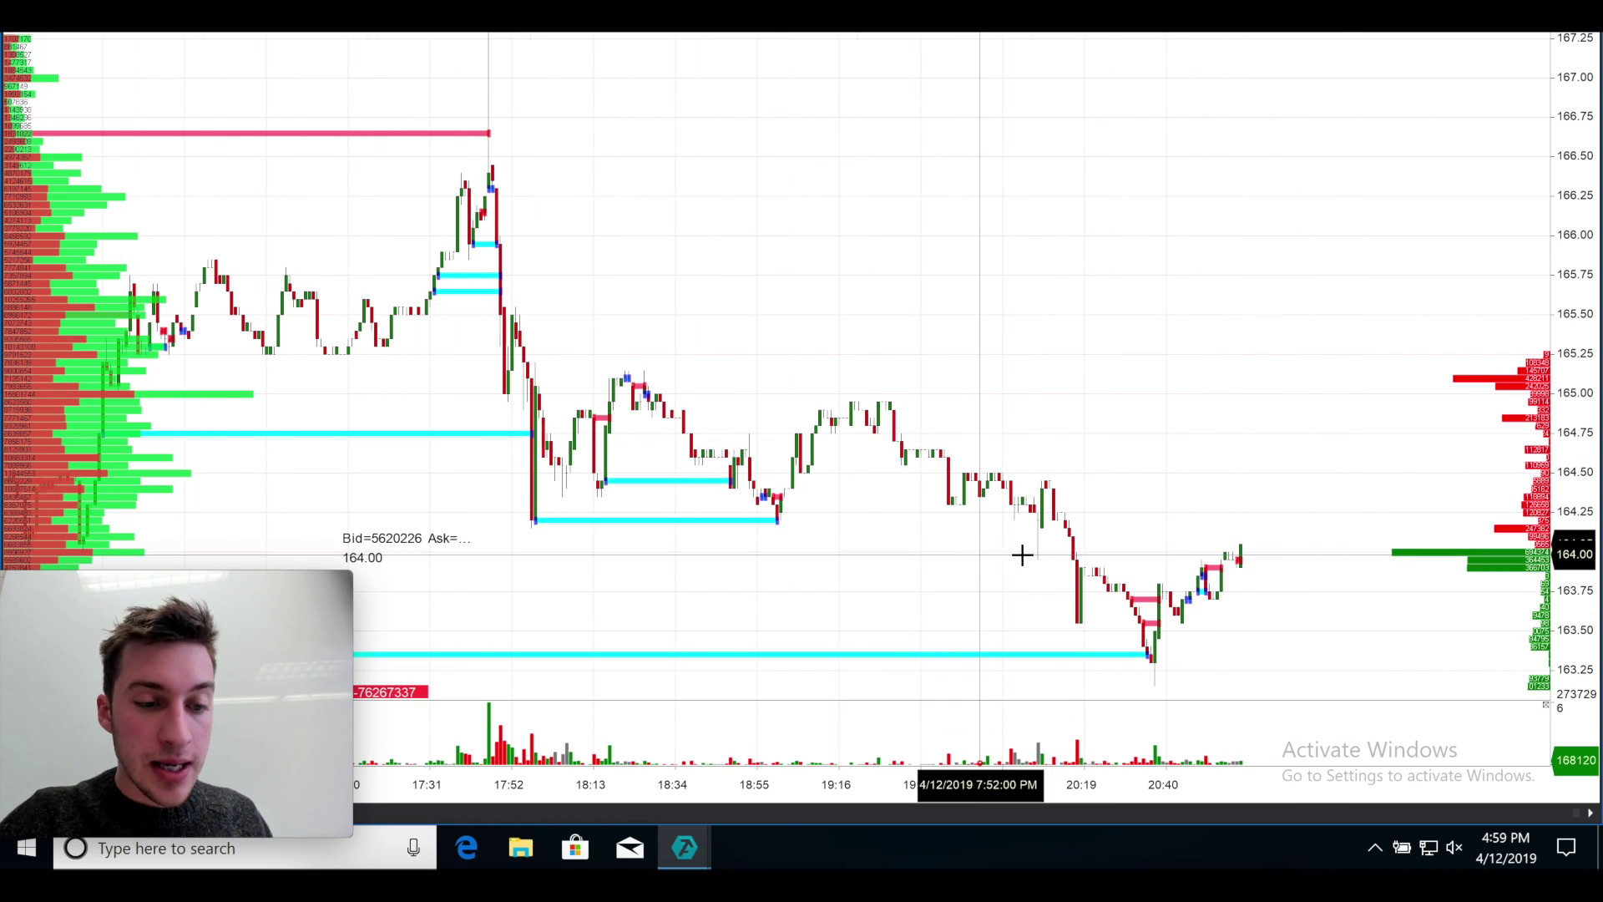
{"action": "scroll", "coordinate": [1019, 555], "scroll_direction": "up", "scroll_amount": 2}
{"action": "mouse_move", "coordinate": [703, 850]}
{"action": "left_click", "coordinate": [486, 739]}
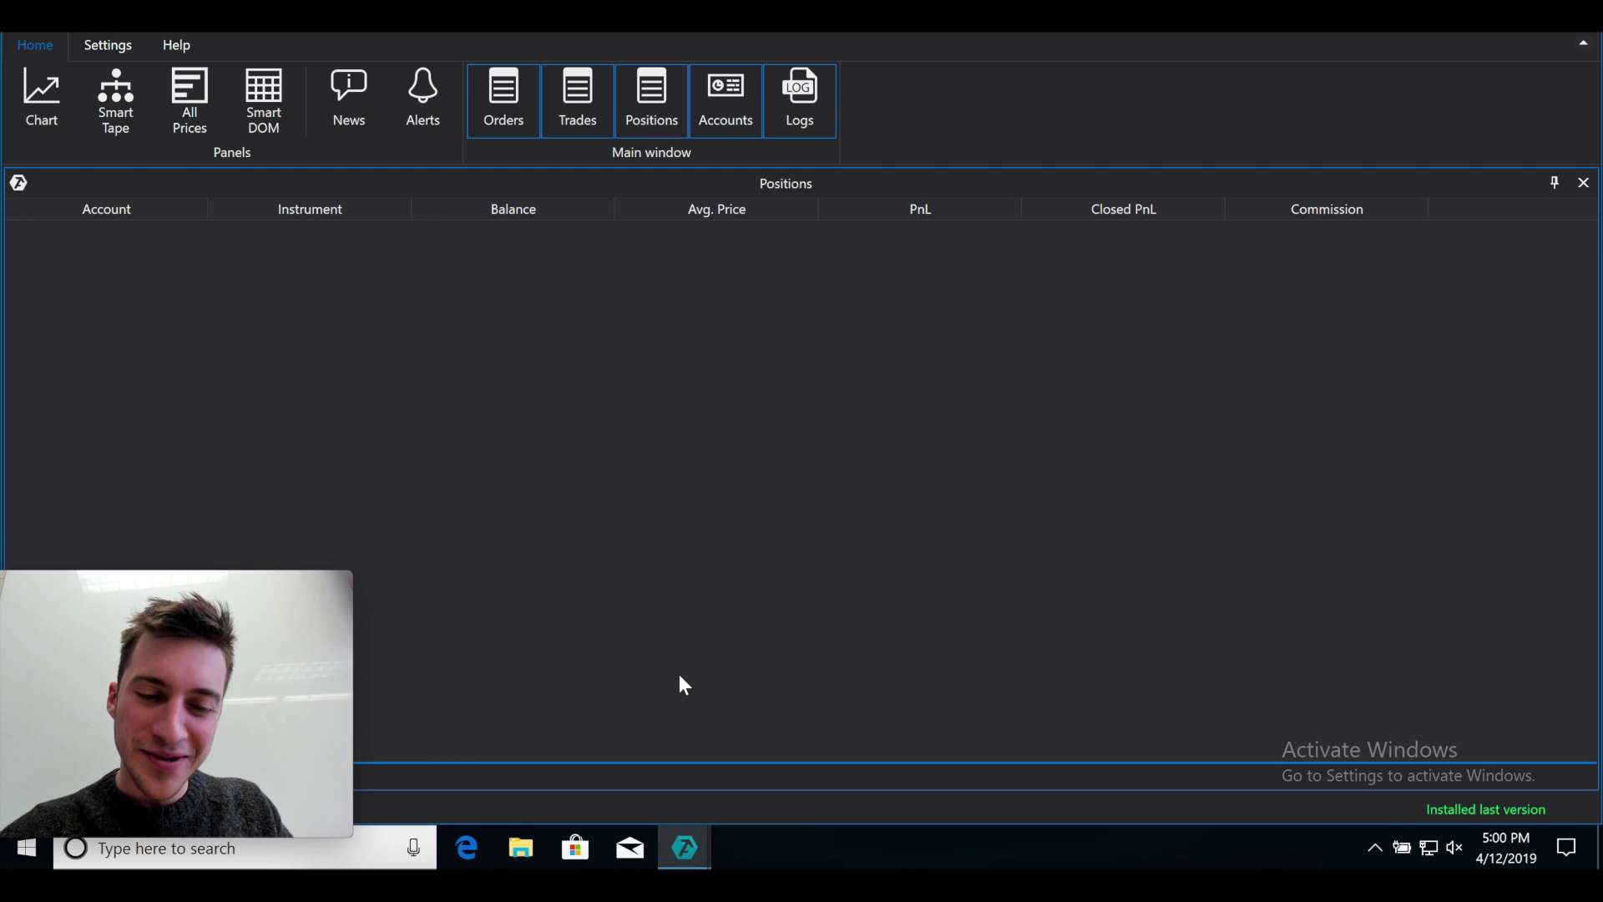
Bring the ETHUSD M1 chart back in front and open the left volume profile's display options
{"action": "mouse_move", "coordinate": [684, 847]}
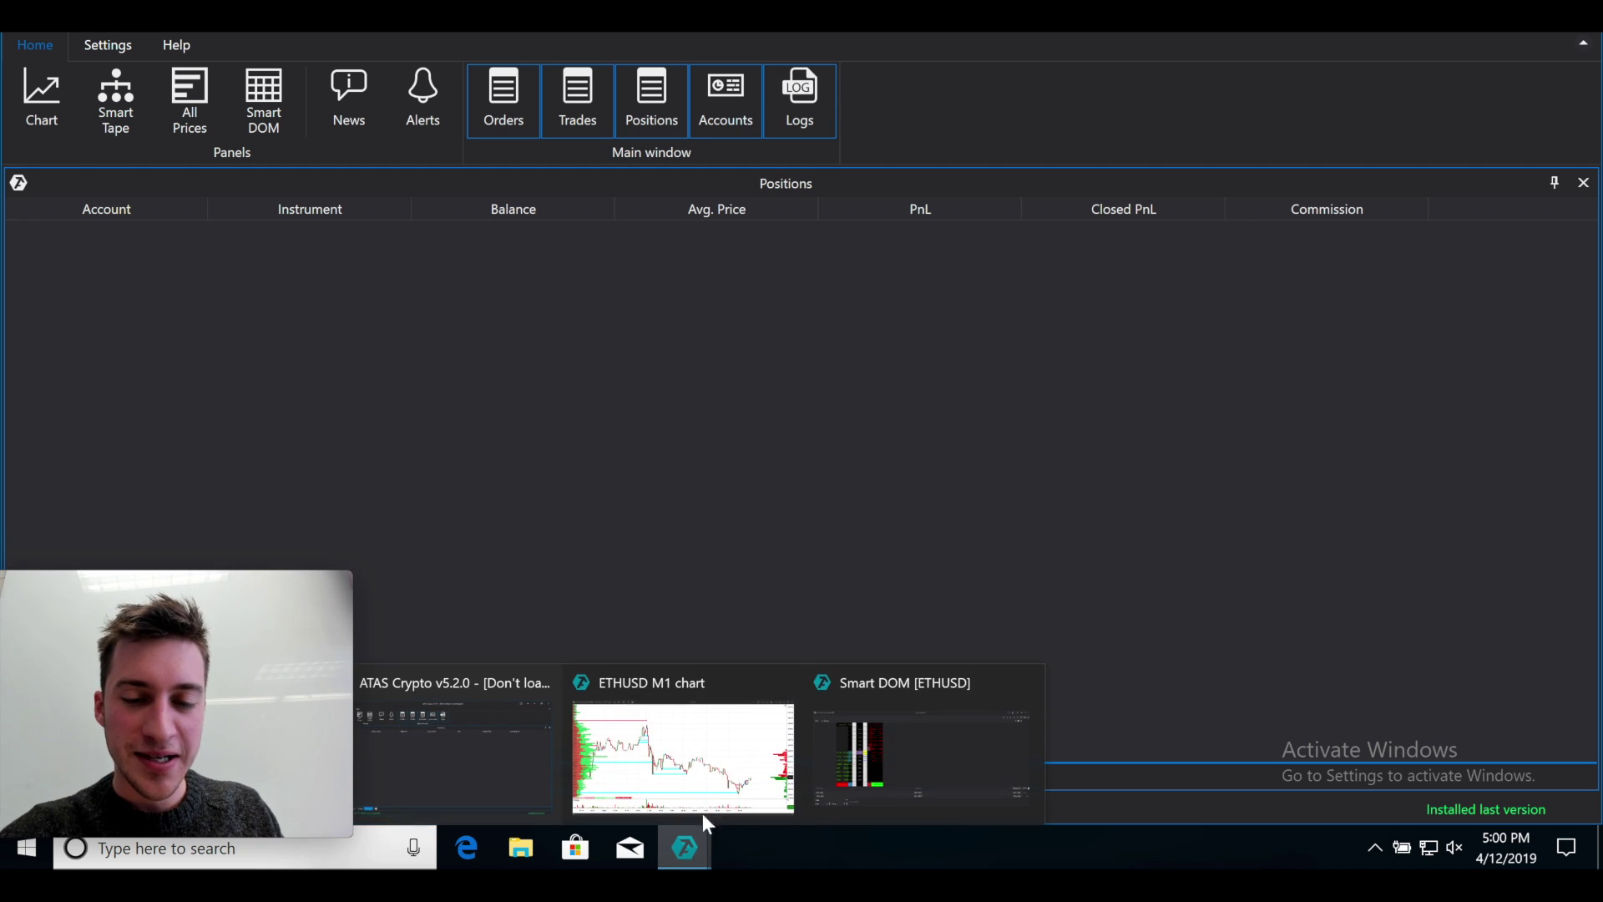
{"action": "left_click", "coordinate": [681, 755]}
{"action": "scroll", "coordinate": [1117, 587], "scroll_direction": "down", "scroll_amount": 3}
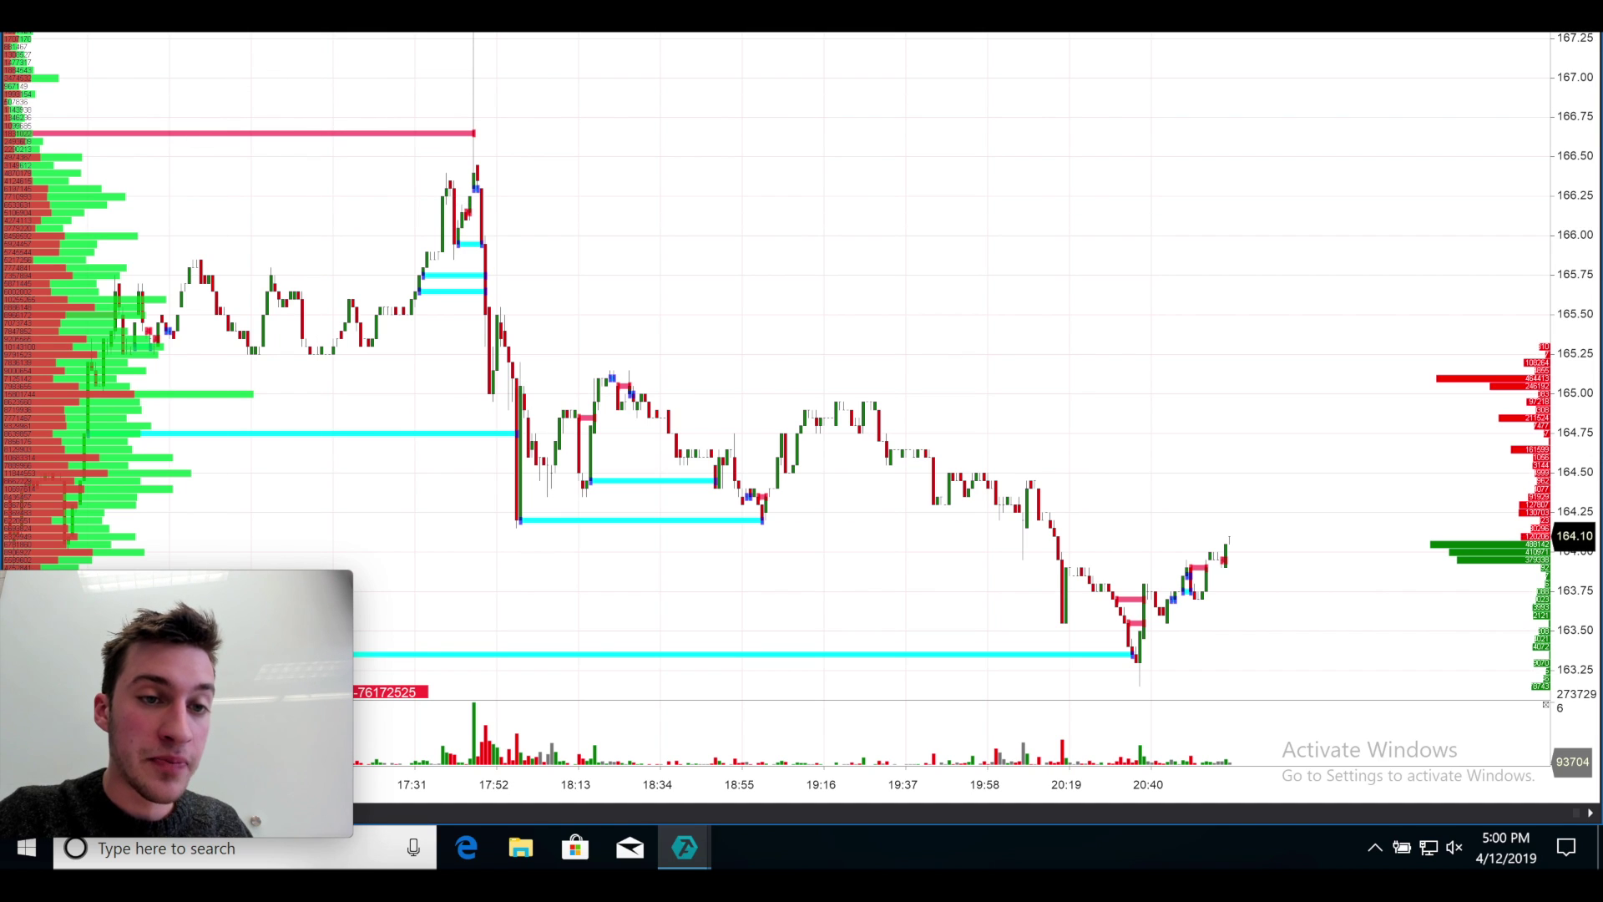
{"action": "right_click", "coordinate": [326, 33]}
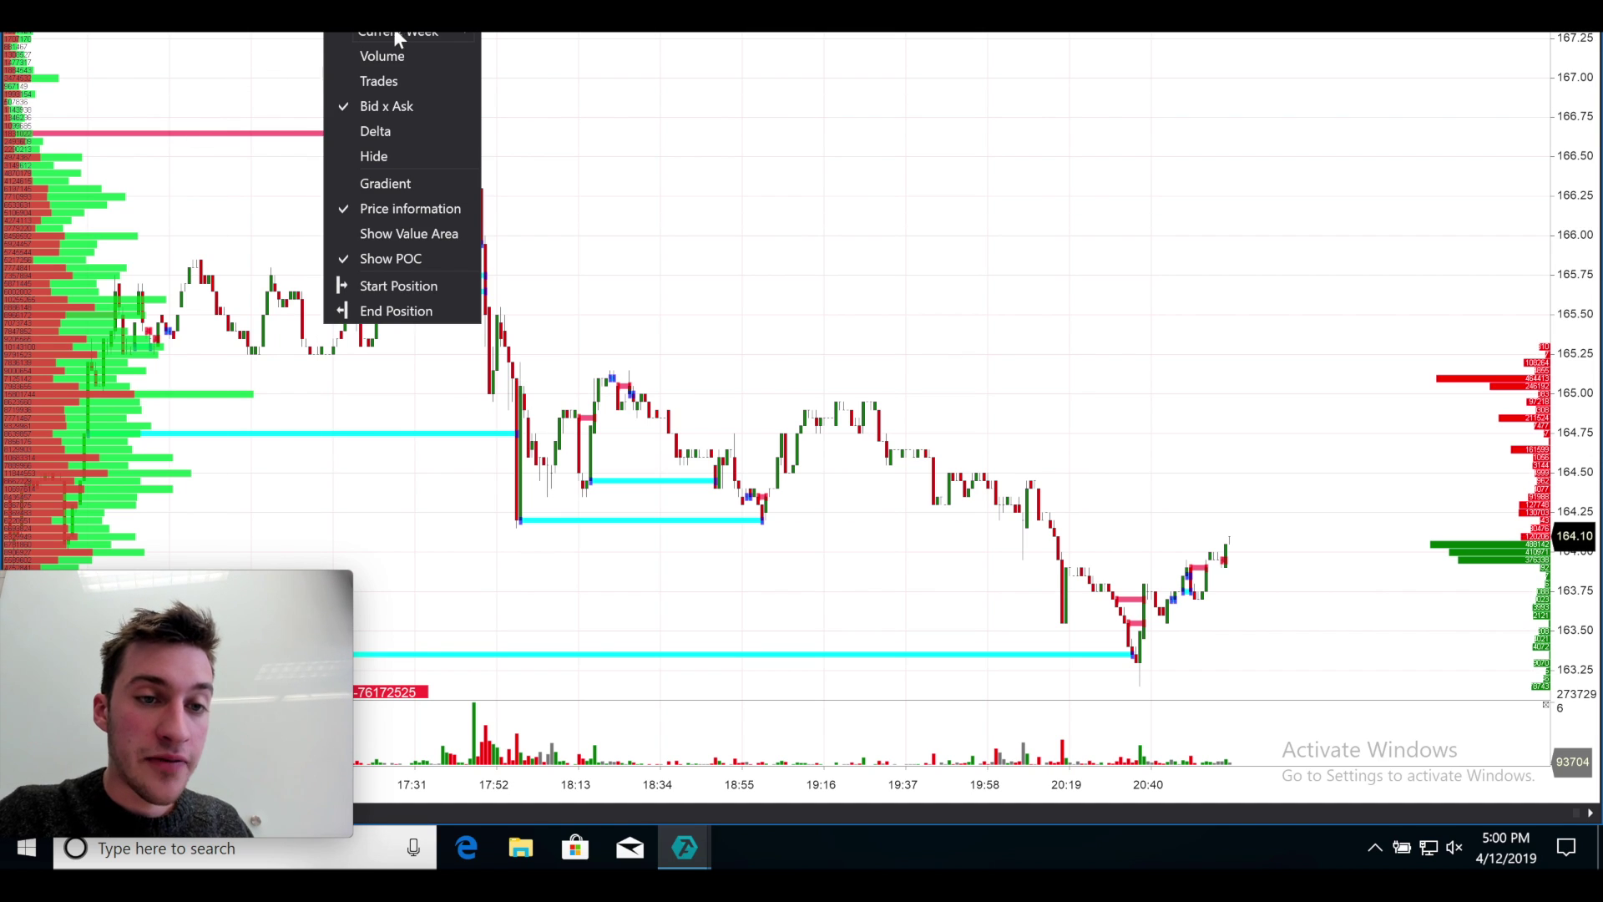
Switch the left-edge profile to Trades, then to Delta per price level
{"action": "left_click", "coordinate": [404, 86]}
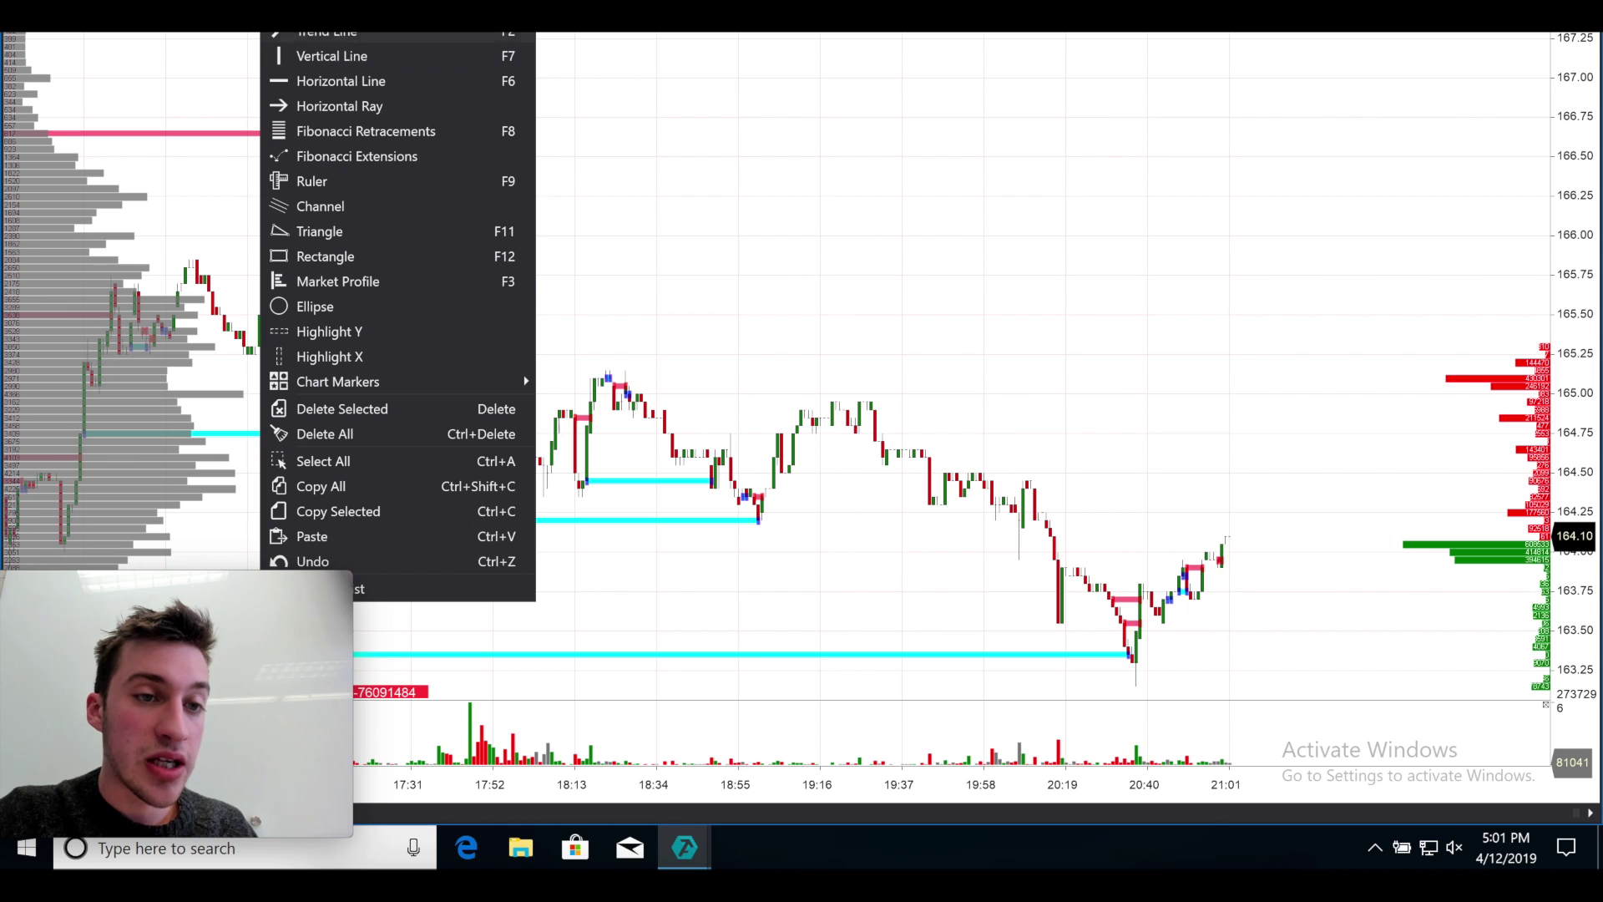
{"action": "mouse_move", "coordinate": [343, 34]}
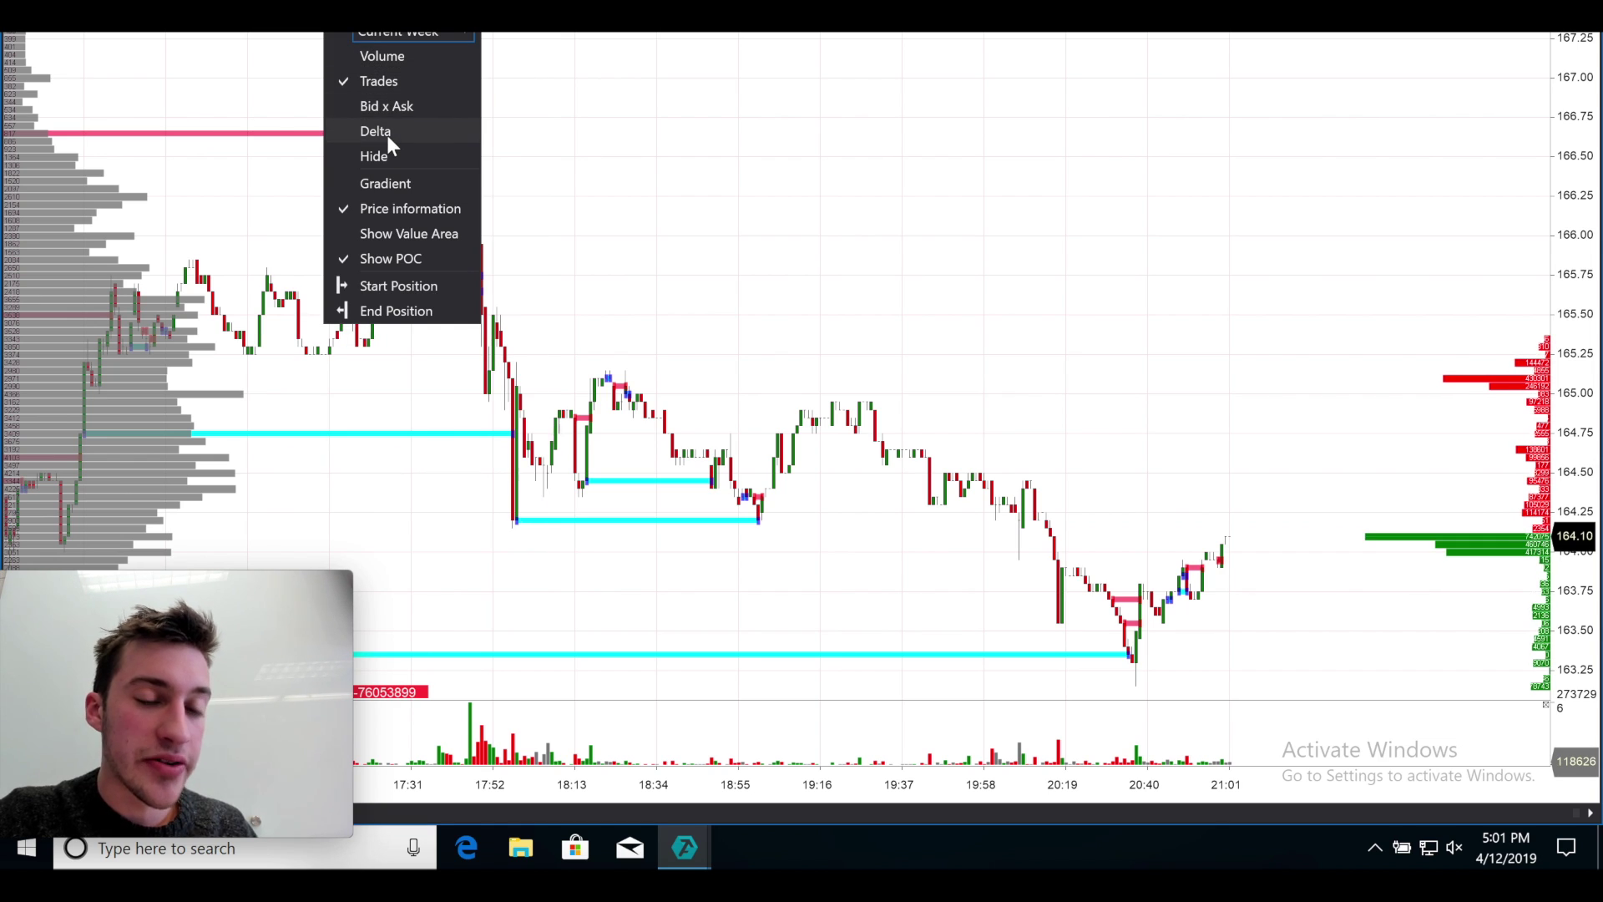
{"action": "left_click", "coordinate": [387, 134]}
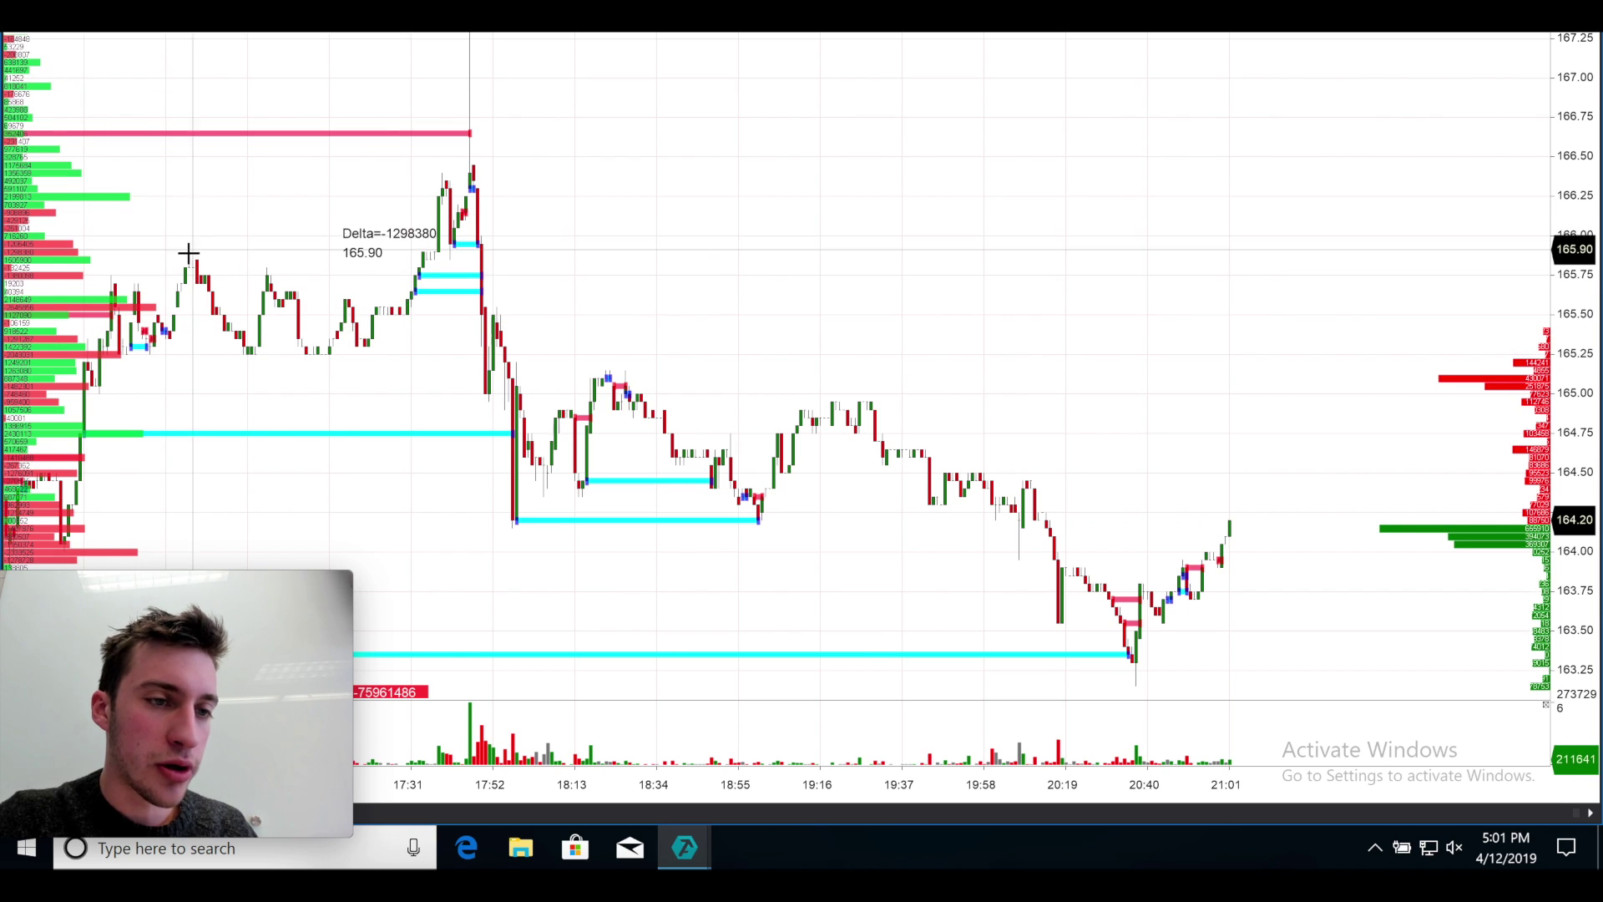
Pan the ETHUSD chart toward later bars, back, then later again to review the delta profile
{"action": "left_click_drag", "start_coordinate": [209, 260], "coordinate": [248, 297]}
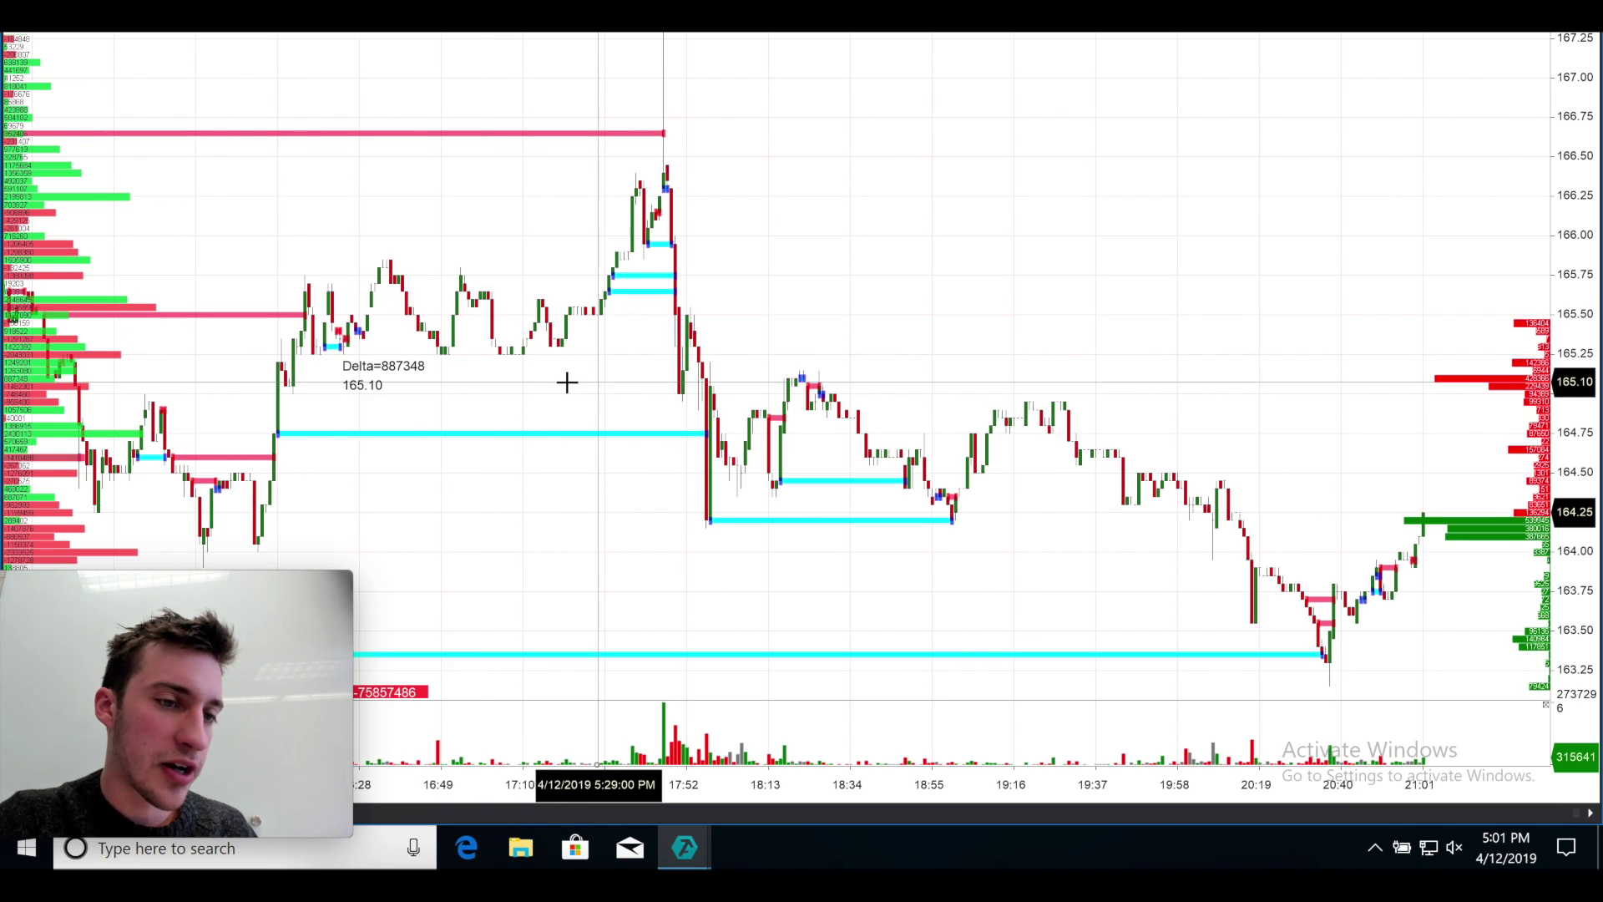
{"action": "left_click_drag", "start_coordinate": [565, 380], "coordinate": [627, 378]}
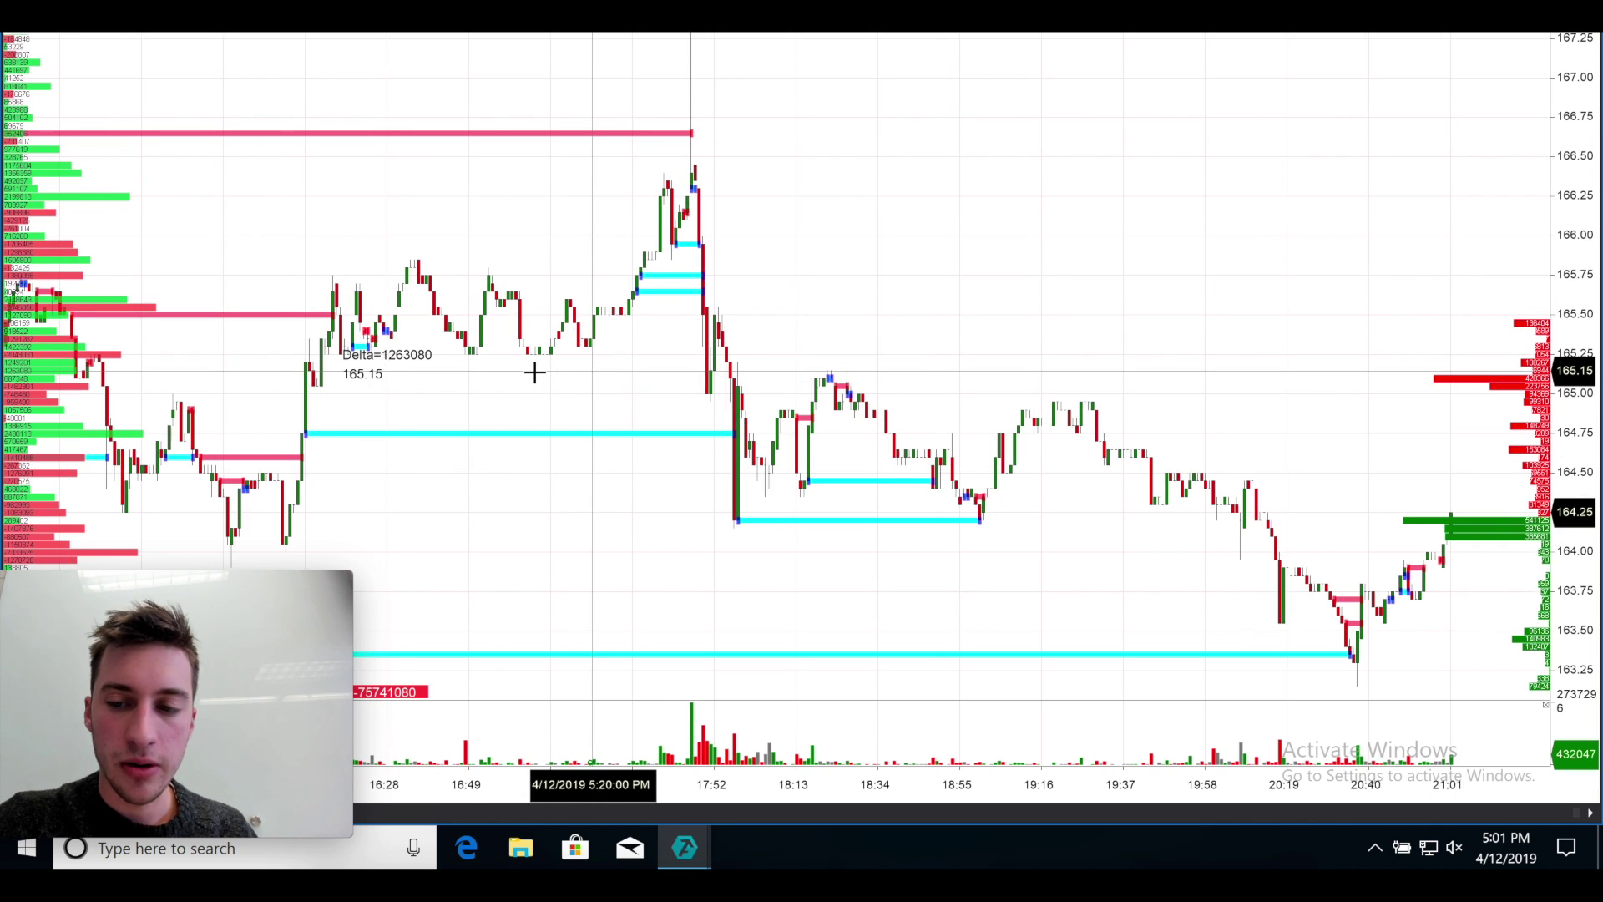
{"action": "left_click_drag", "start_coordinate": [534, 368], "coordinate": [465, 361]}
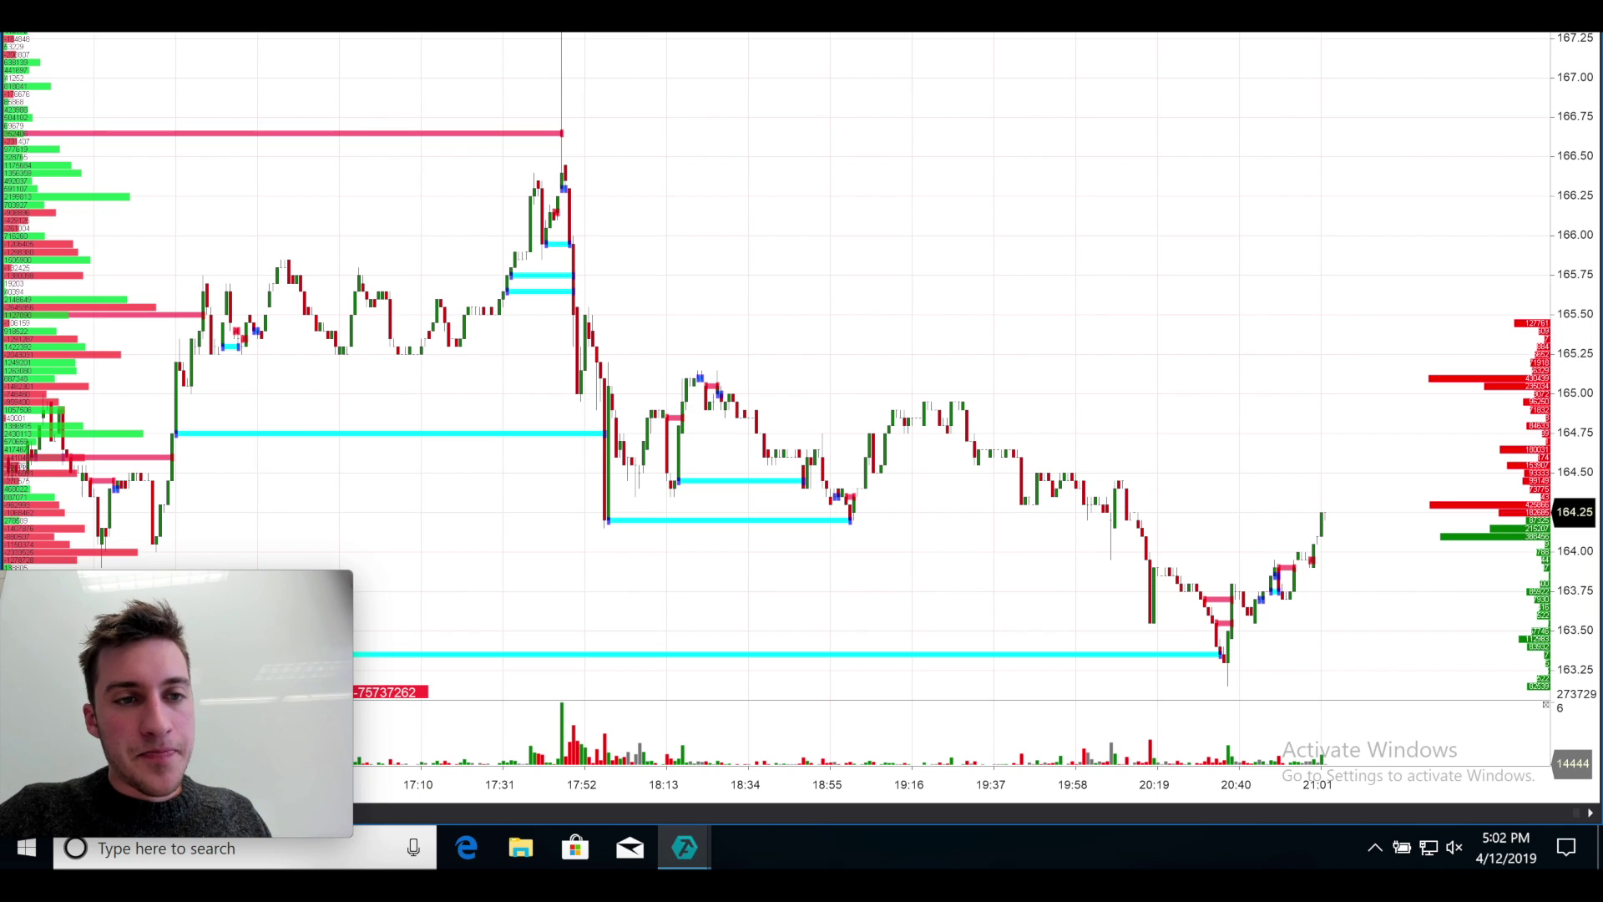
Open the Indicators list with Ctrl+I, scroll it, and close it without changes
{"action": "key", "text": "ctrl+i"}
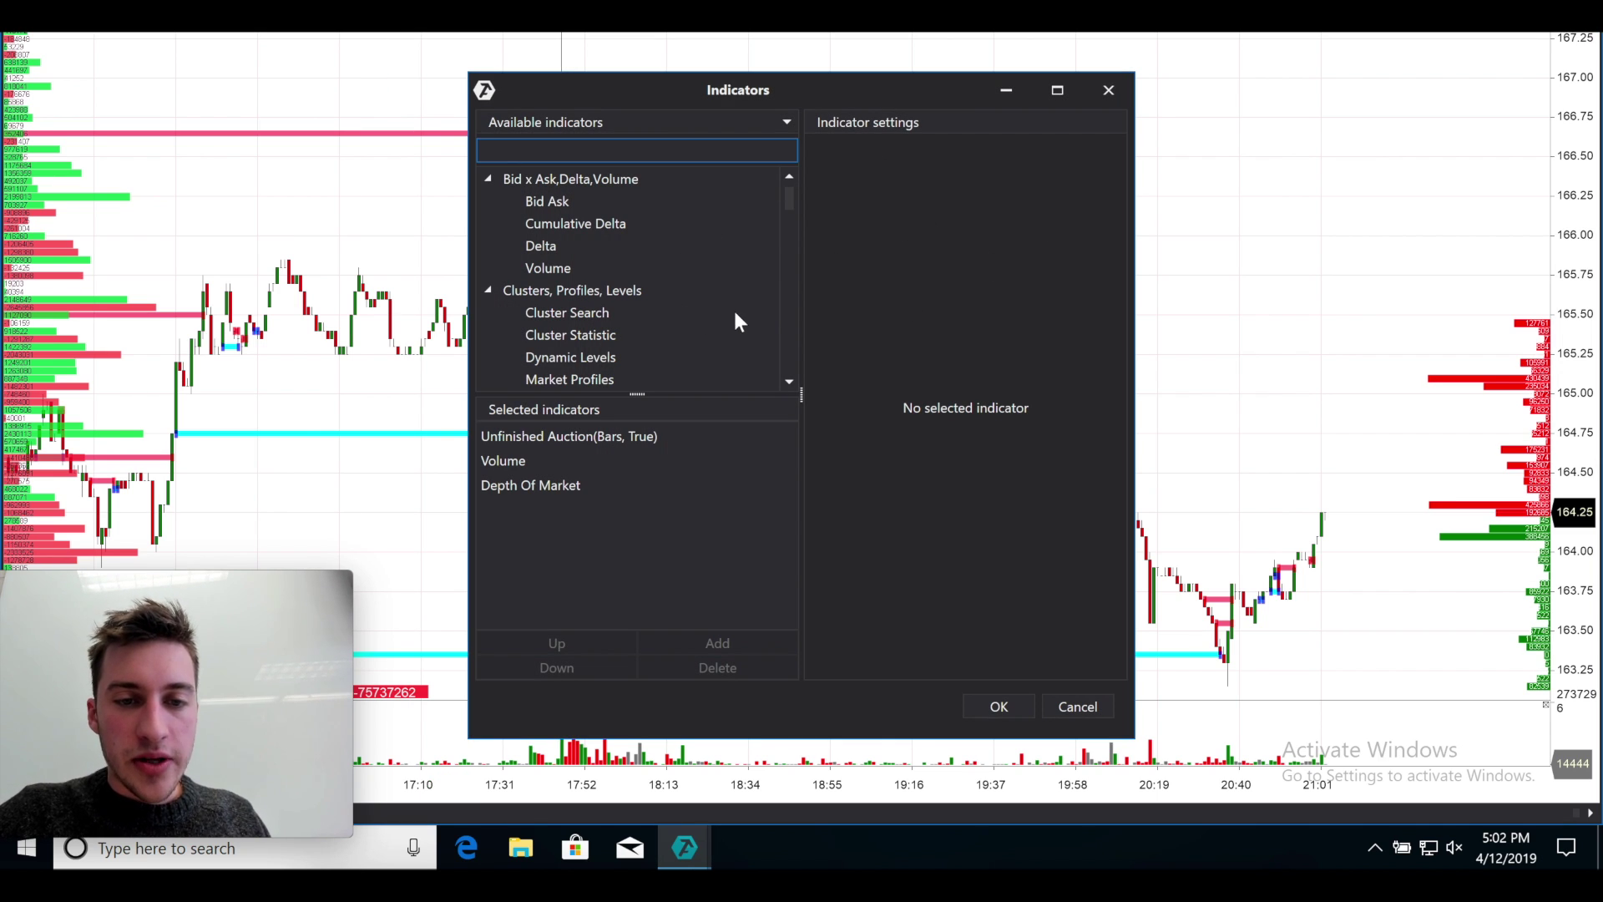
{"action": "scroll", "coordinate": [668, 331], "scroll_direction": "down", "scroll_amount": 1}
{"action": "left_click", "coordinate": [1109, 89]}
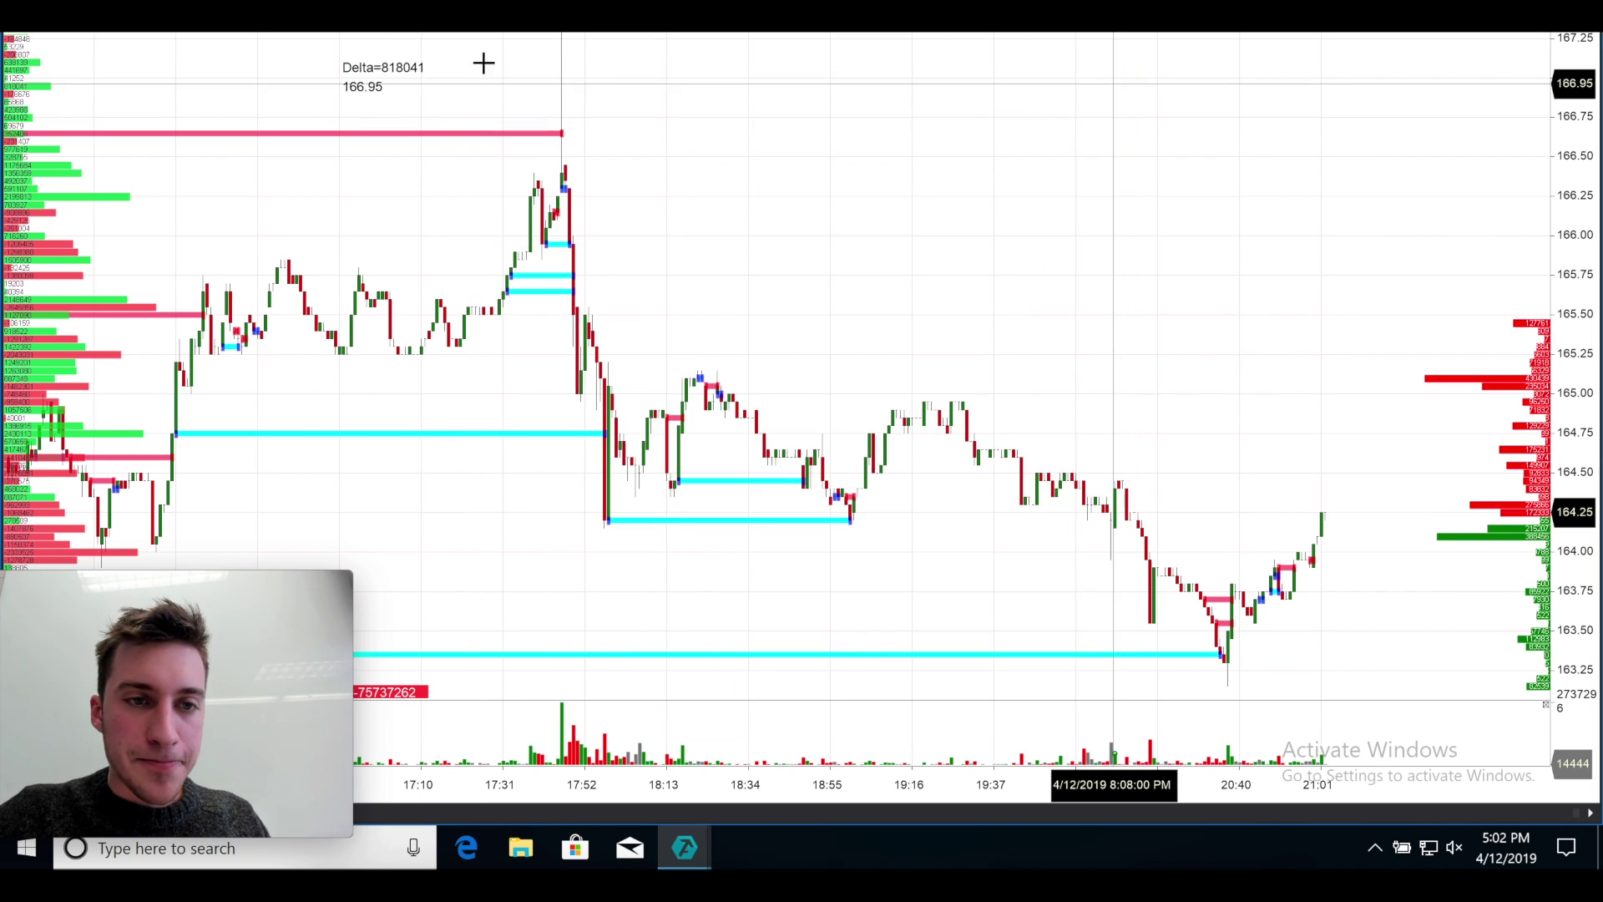
Change the ETHUSD chart type to Clusters and zoom the footprint view
{"action": "left_click", "coordinate": [276, 17]}
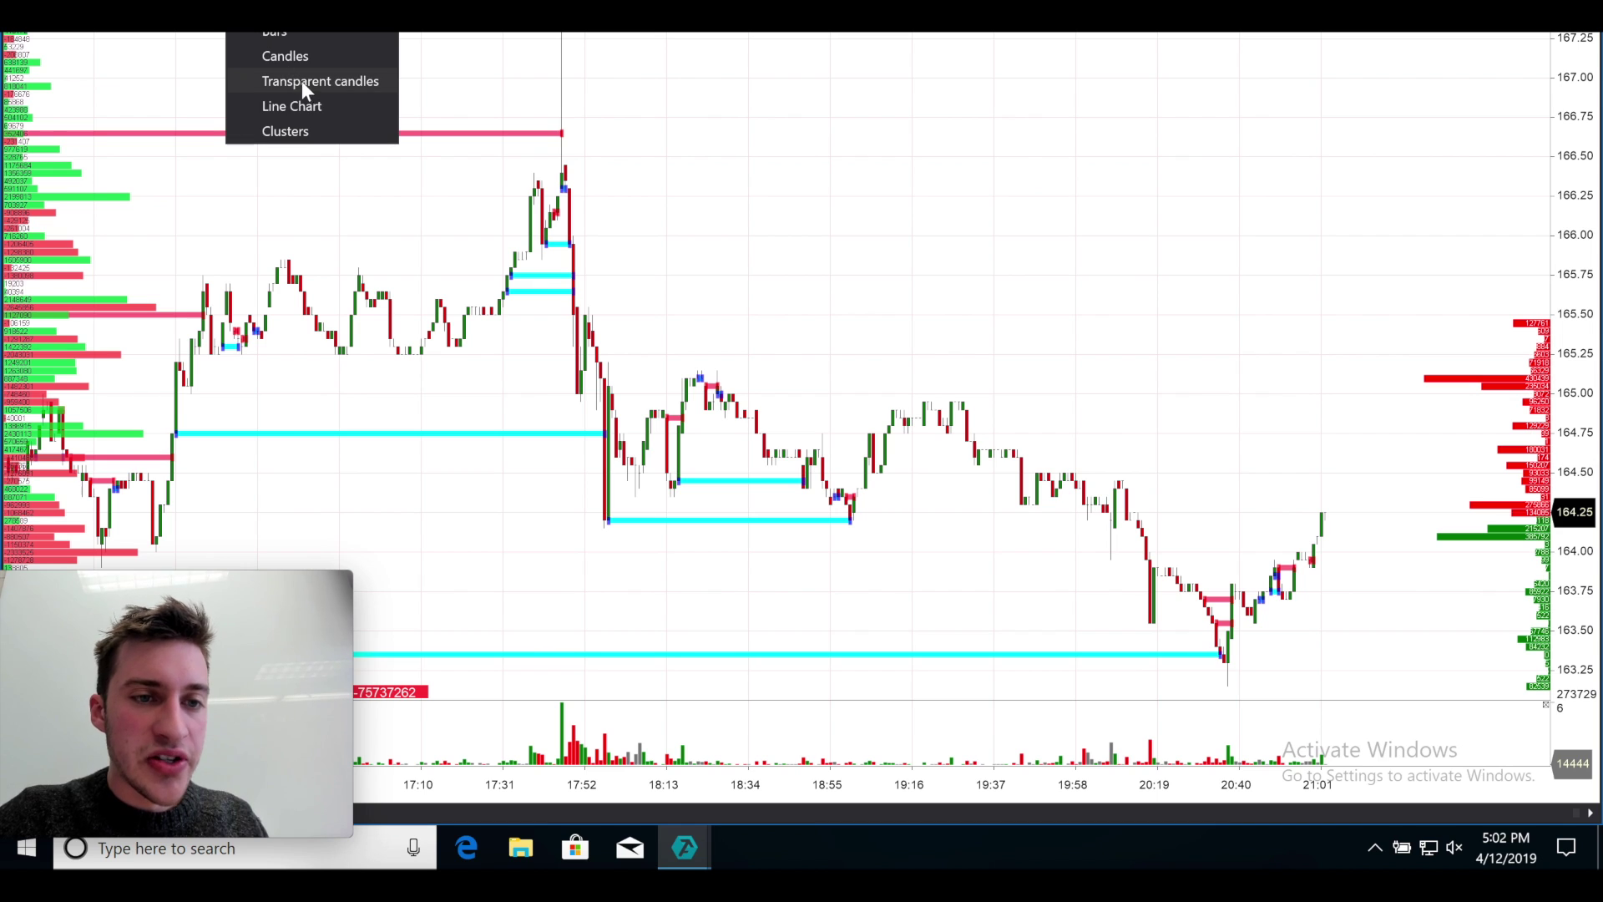
{"action": "left_click", "coordinate": [316, 138]}
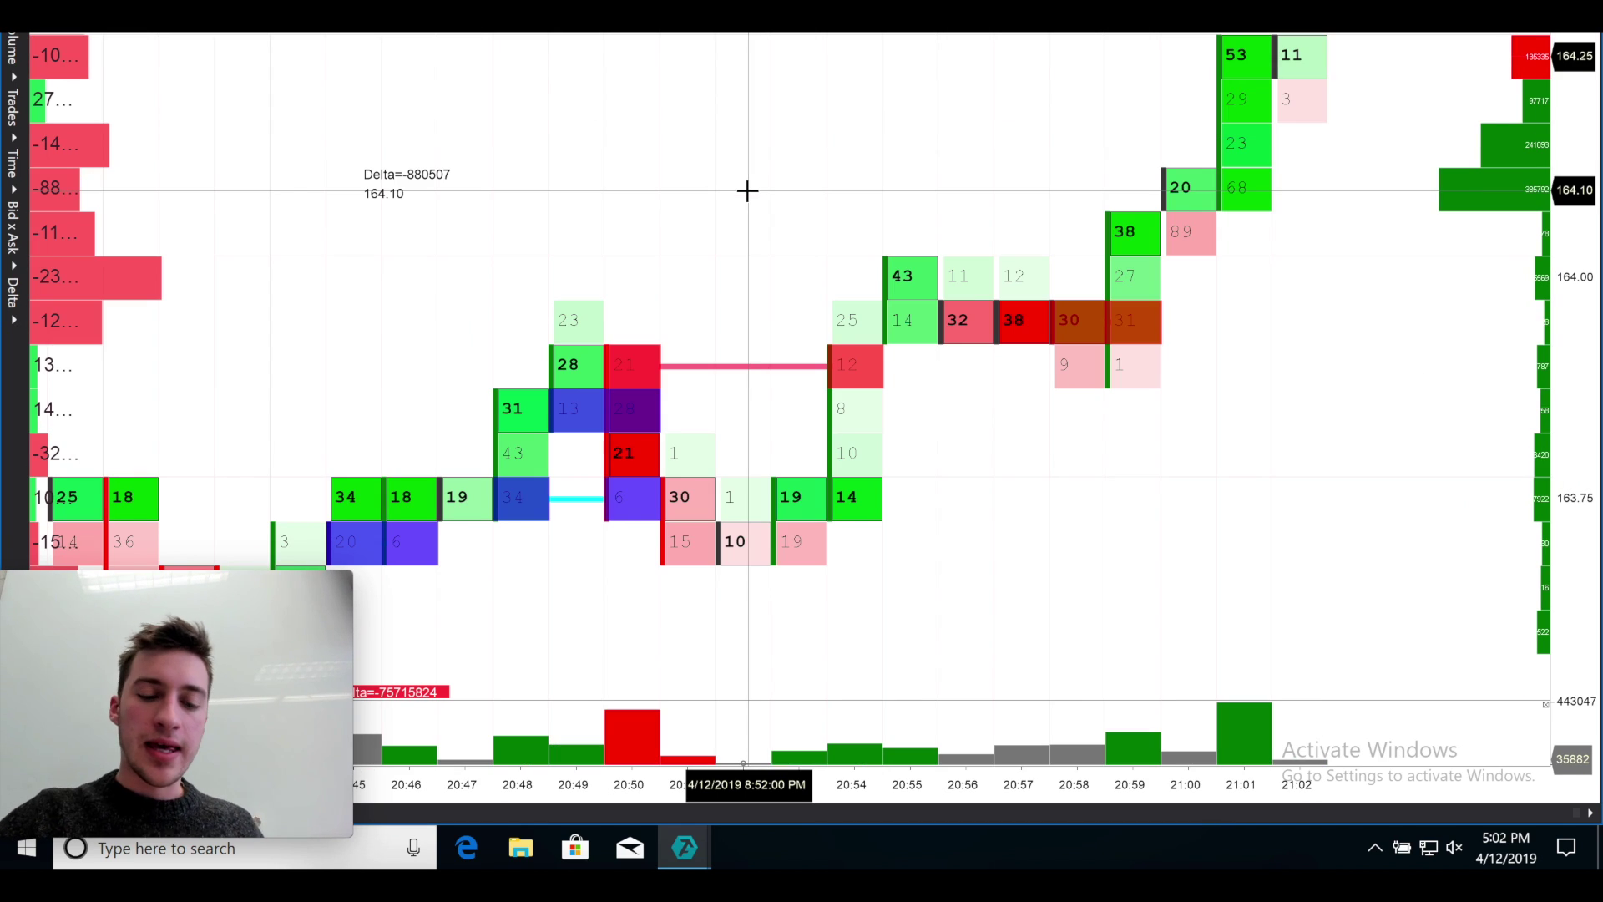
{"action": "scroll", "coordinate": [747, 191], "scroll_direction": "down", "scroll_amount": 3}
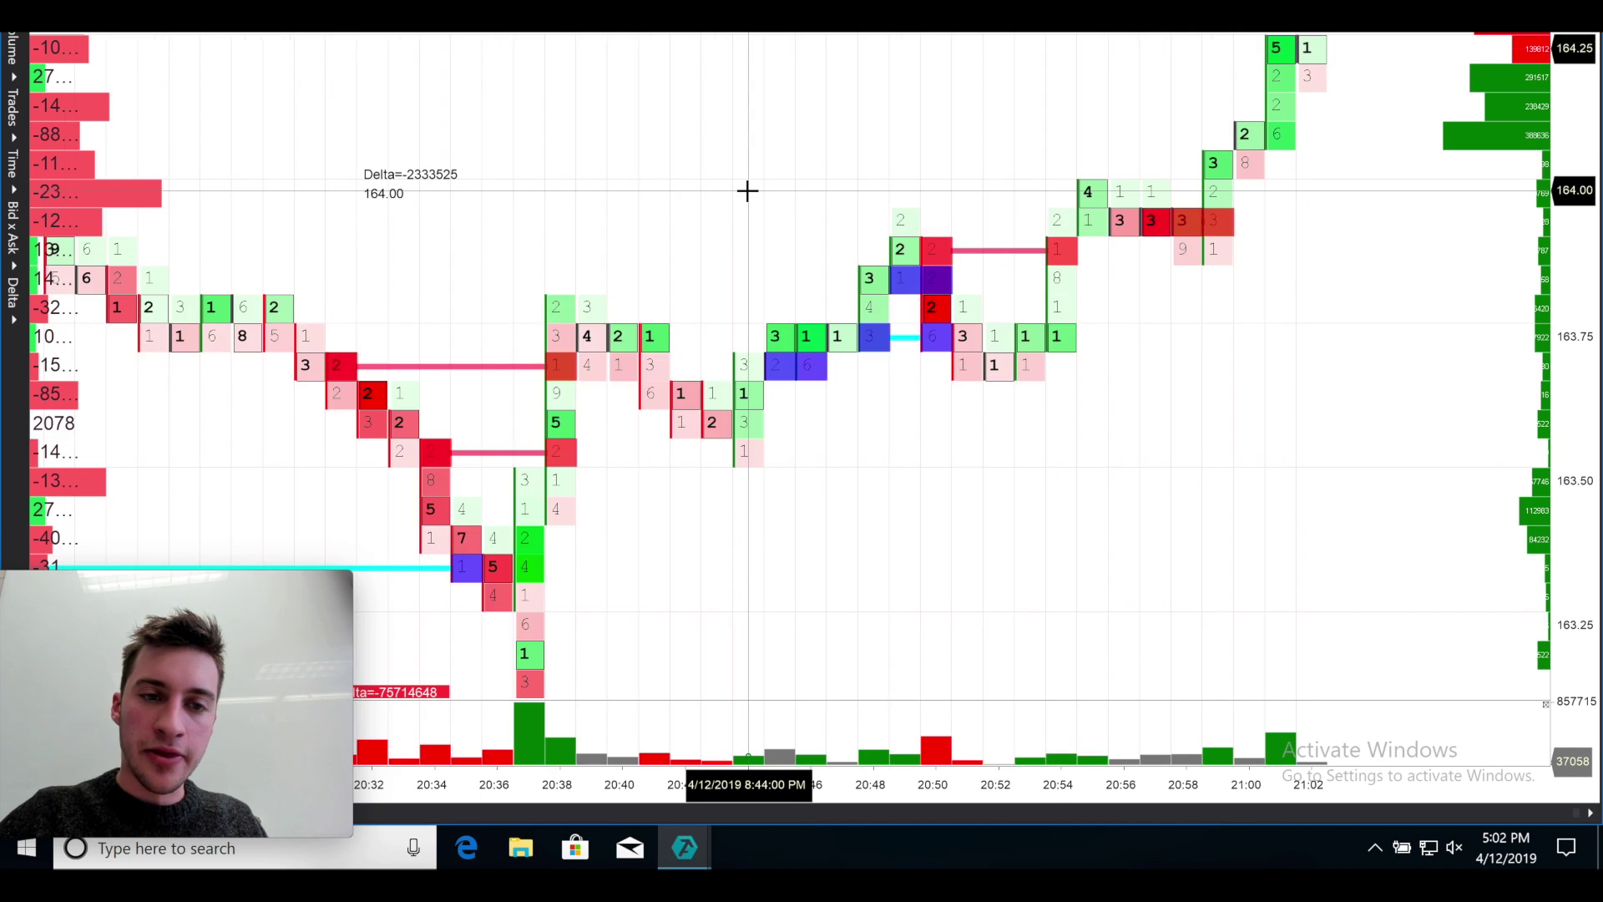
{"action": "scroll", "coordinate": [747, 191], "scroll_direction": "down", "scroll_amount": 5}
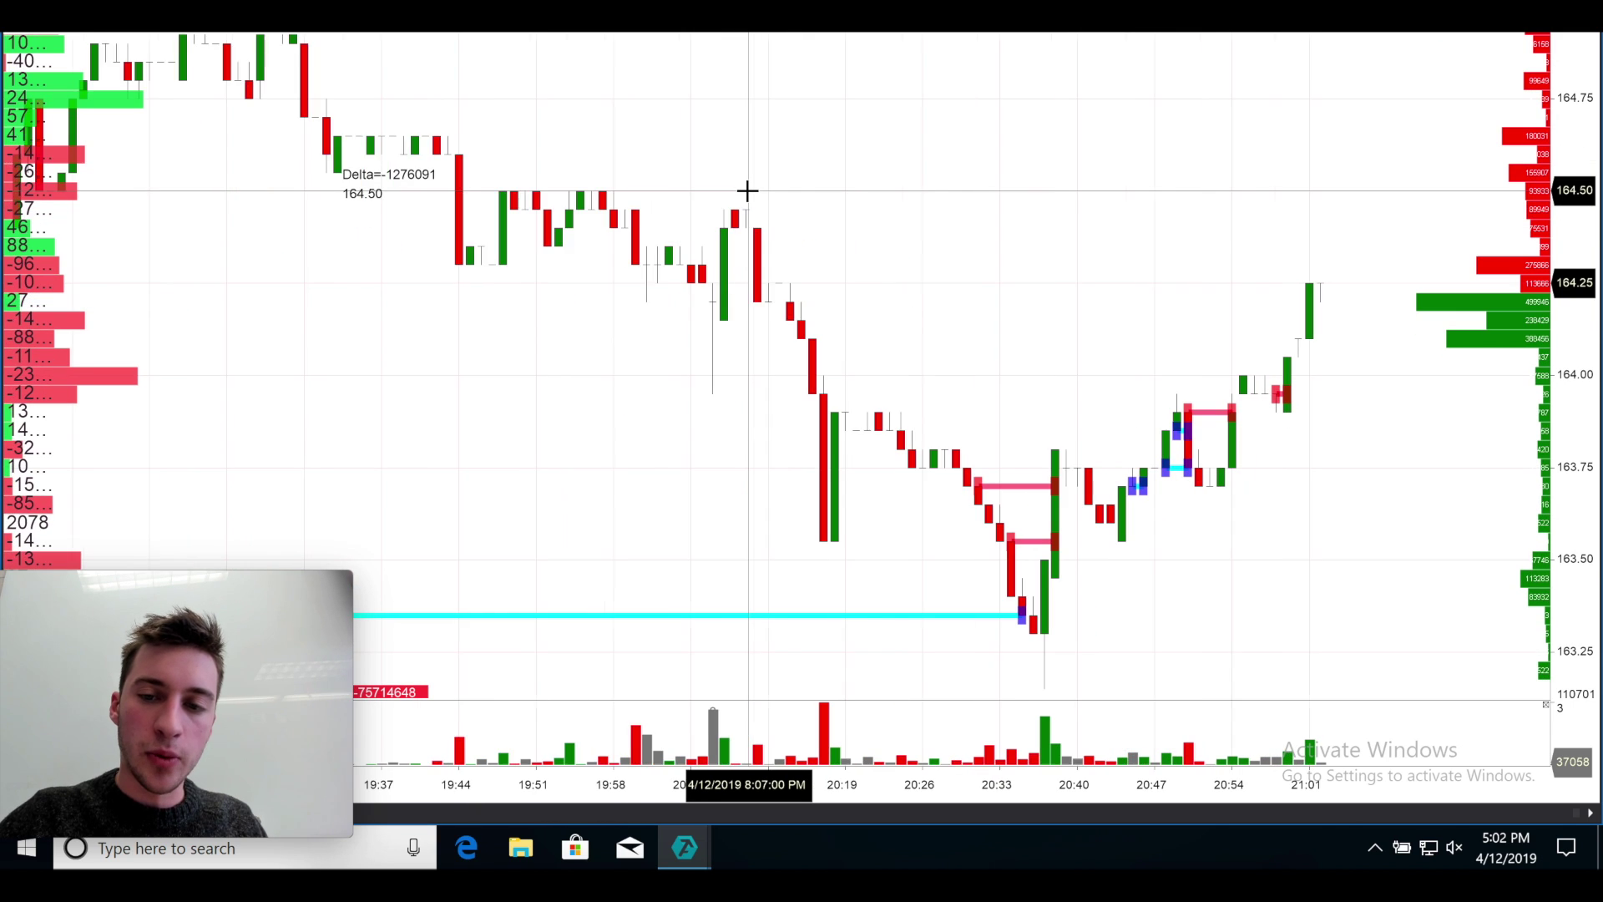
{"action": "scroll", "coordinate": [747, 191], "scroll_direction": "up", "scroll_amount": 5}
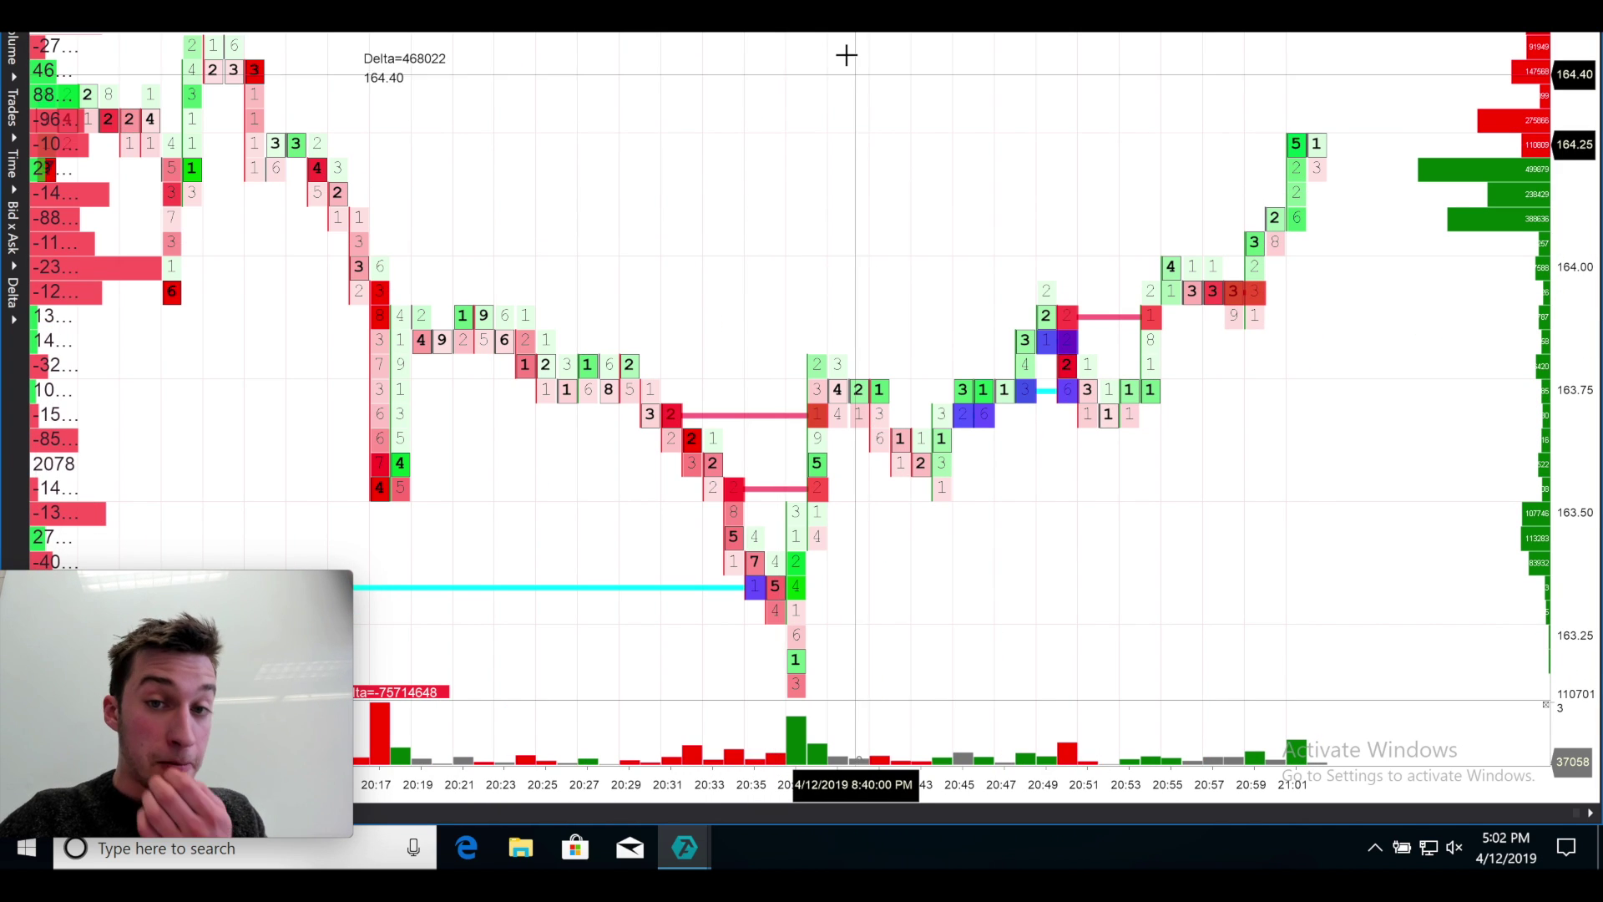
{"action": "scroll", "coordinate": [1036, 627], "scroll_direction": "down", "scroll_amount": 1}
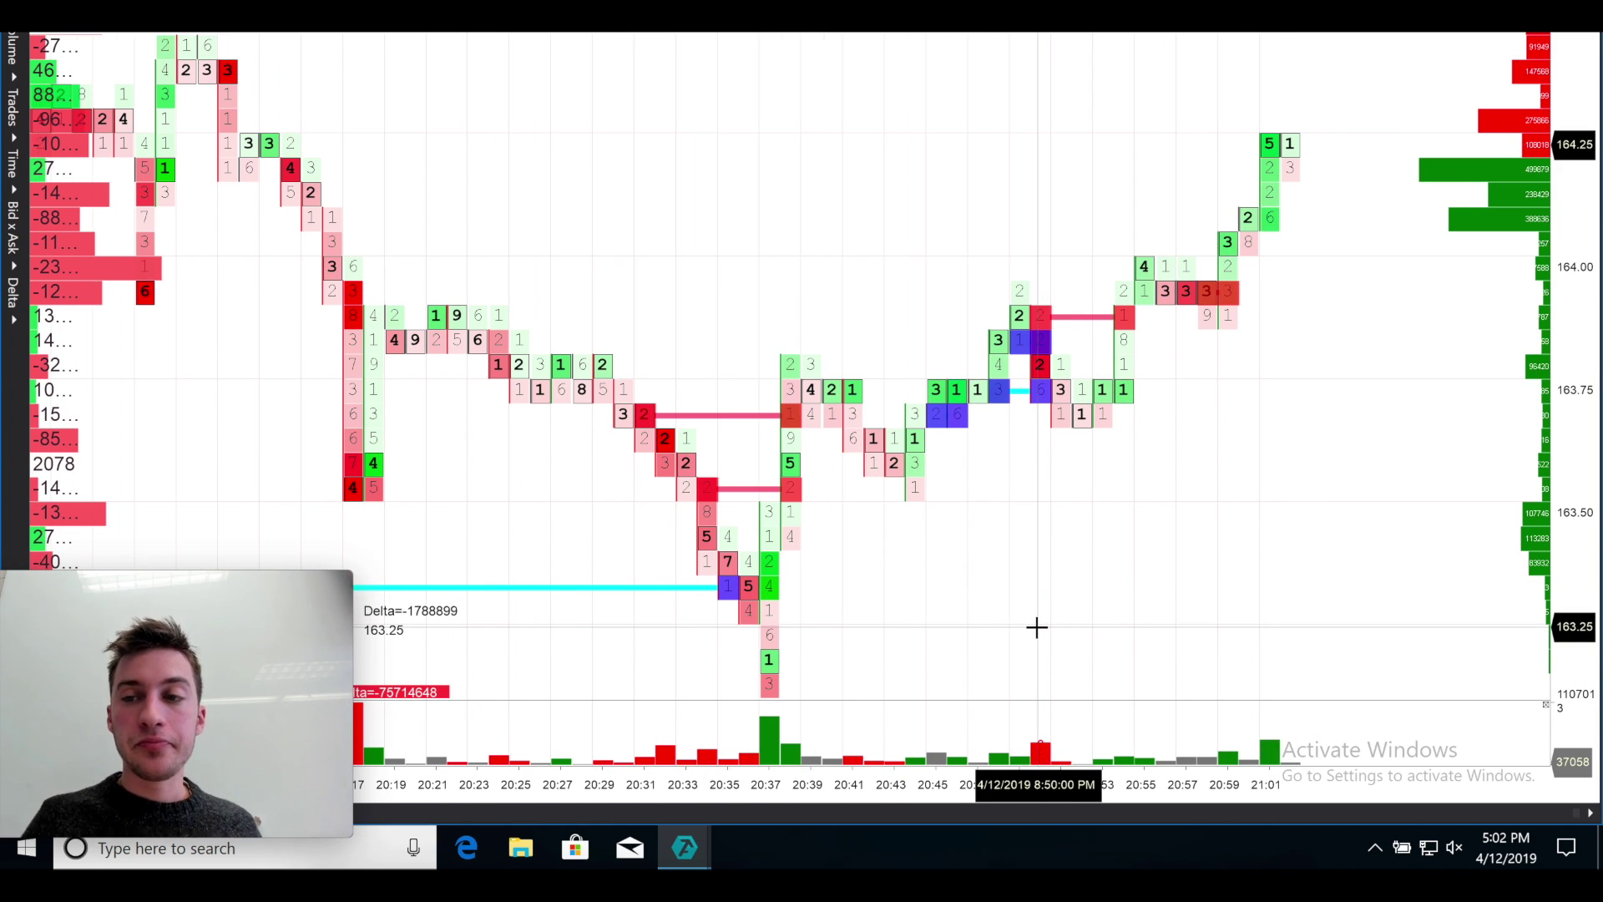